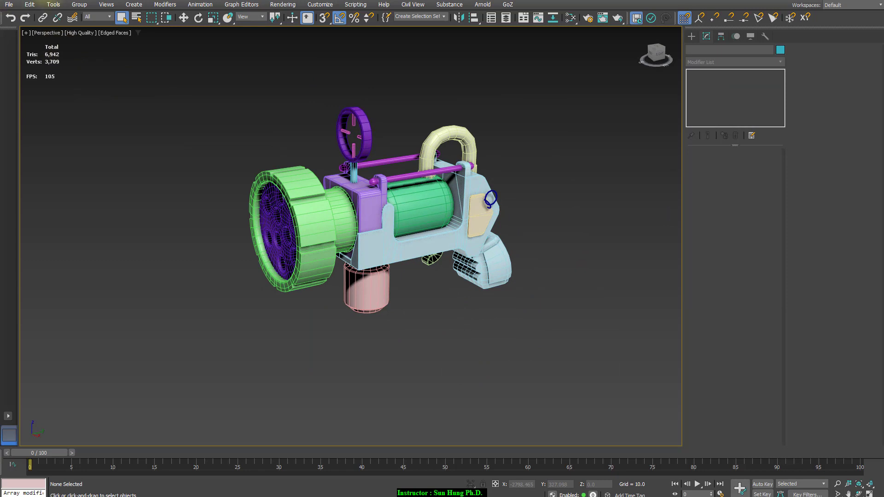
Convert all the gun's objects to Editable Poly and clear the selection
drag(242, 85, 587, 388)
right_click(405, 233)
mouse_move(443, 346)
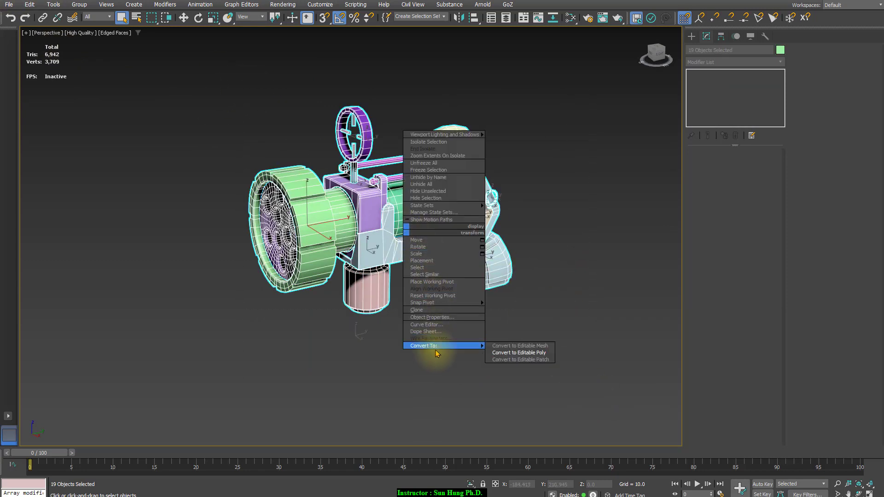
click(516, 353)
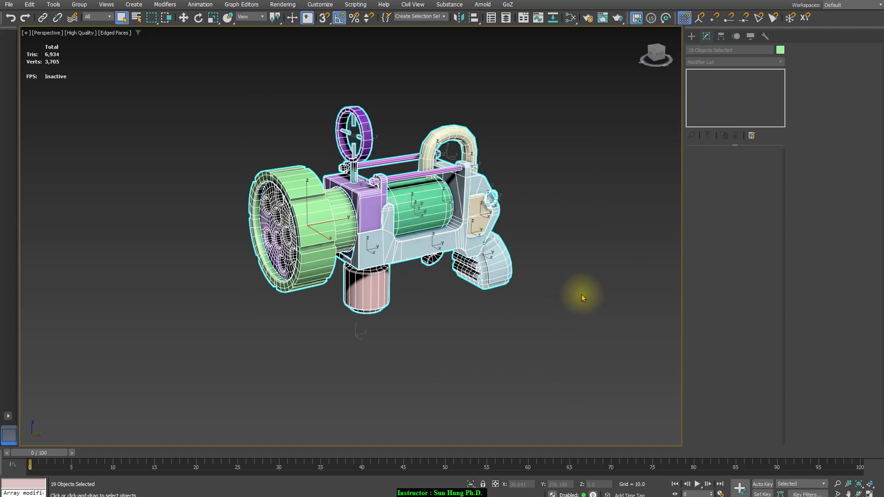
click(582, 297)
Select the perforated disc at the gun's front and add an Unwrap UVW modifier to it
click(285, 234)
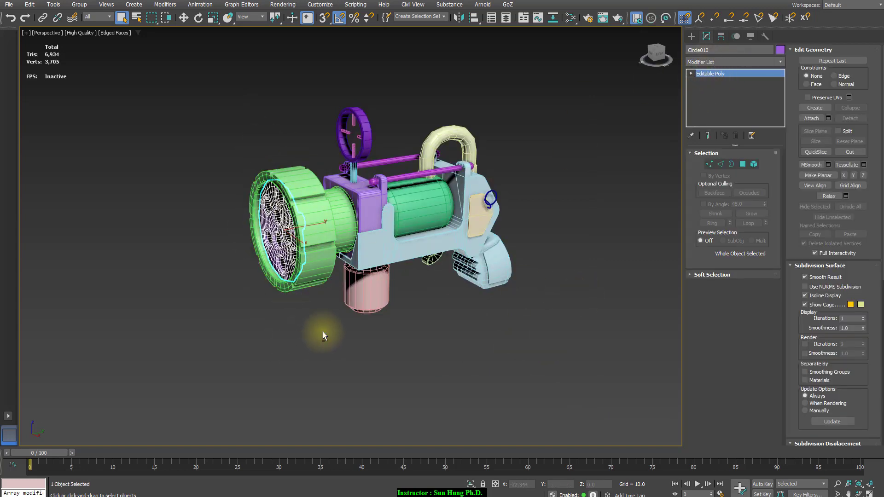
alt+middle_drag(322, 331, 382, 354)
scroll(382, 350, down, 1)
scroll(405, 343, up, 3)
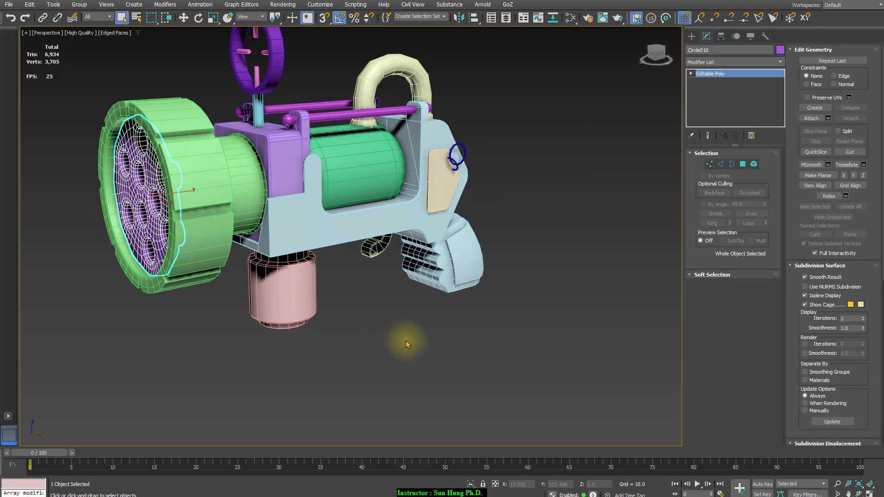
scroll(406, 341, down, 3)
scroll(427, 328, up, 3)
middle_drag(416, 327, 439, 350)
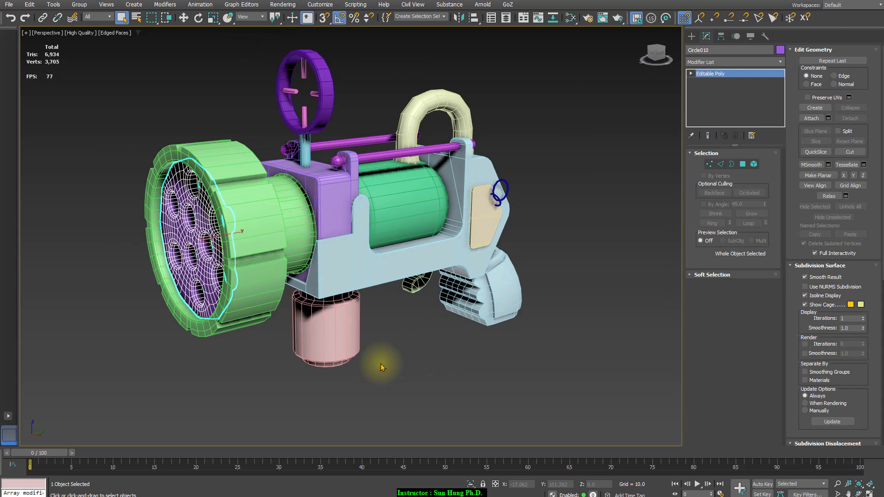
alt+middle_drag(380, 363, 396, 343)
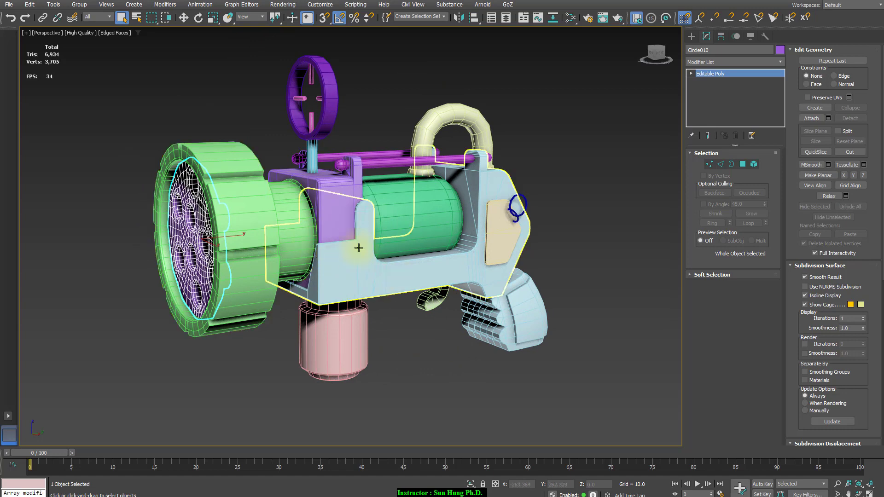
click(780, 63)
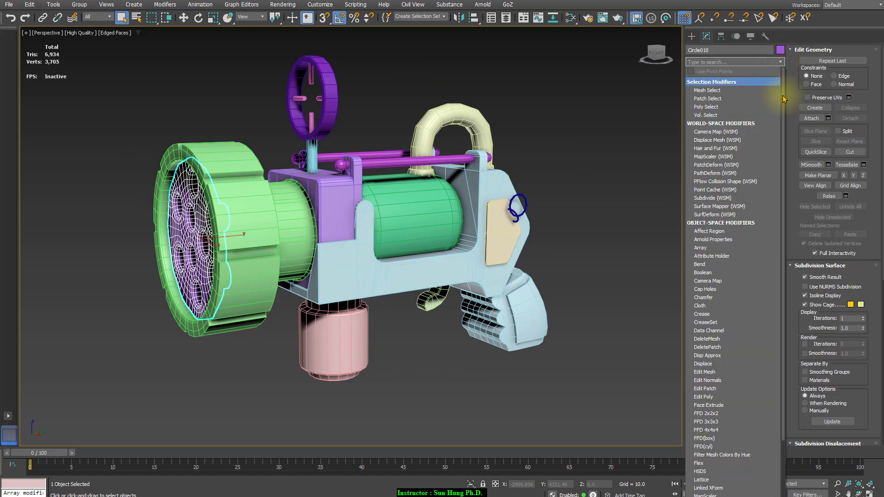
drag(783, 92, 782, 490)
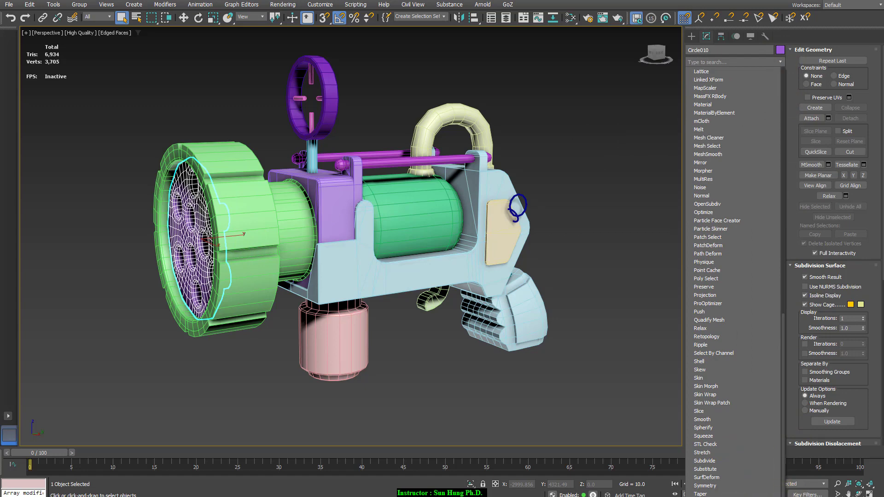
click(709, 495)
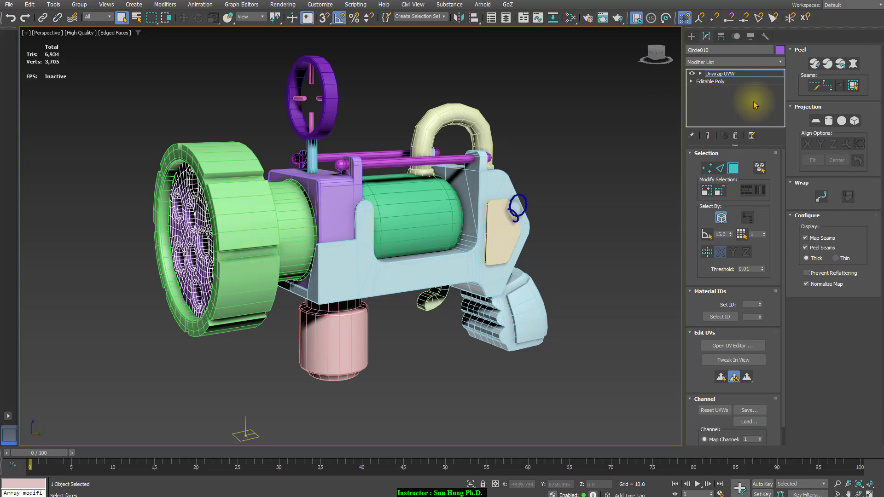
Select the entire disc by UV element and open its UVs in the UV editor, placed beside the model view
click(760, 168)
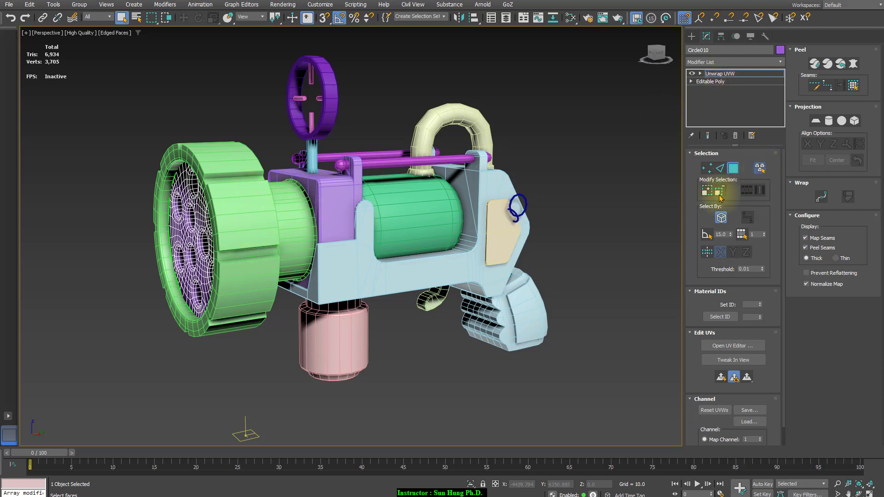
click(201, 233)
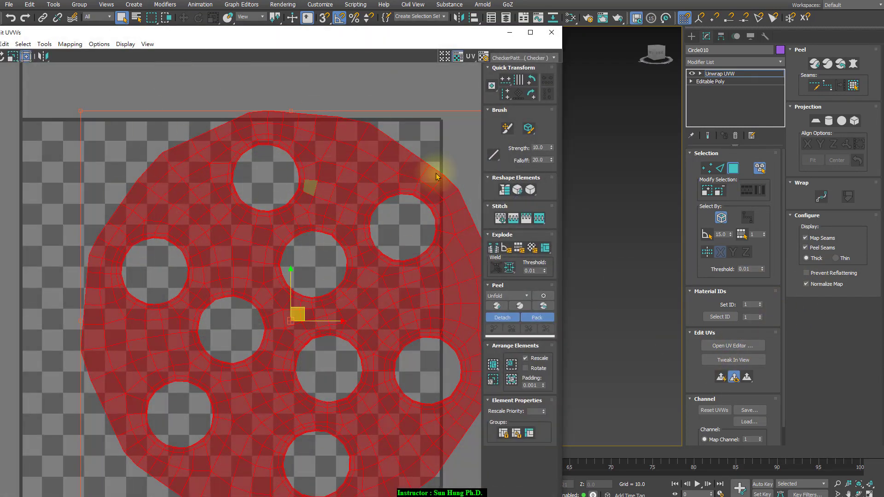
drag(431, 40, 421, 0)
drag(585, 0, 530, 0)
drag(419, 0, 422, 0)
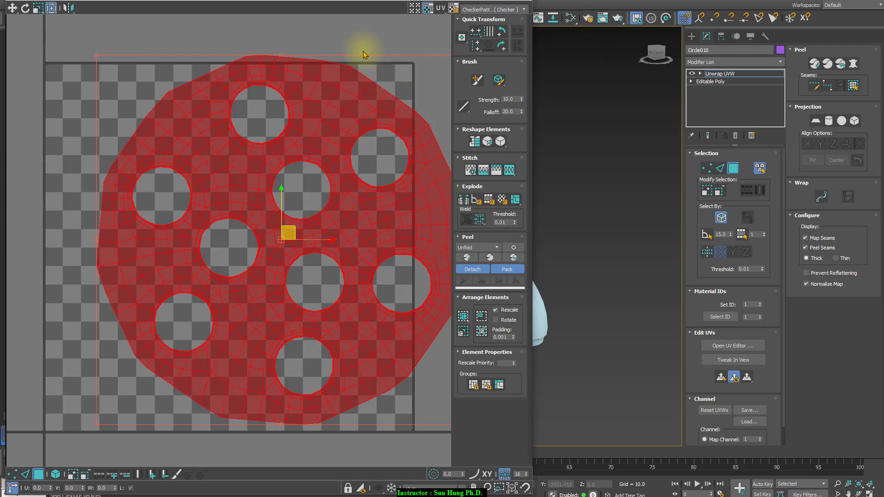
Show the Texture Checker image on the disc and in the UV editor
scroll(374, 138, down, 3)
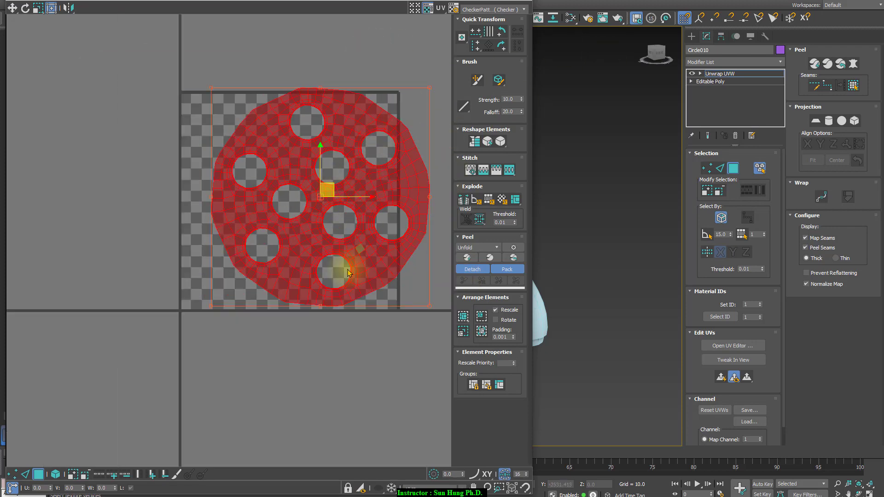
click(594, 205)
scroll(634, 243, down, 6)
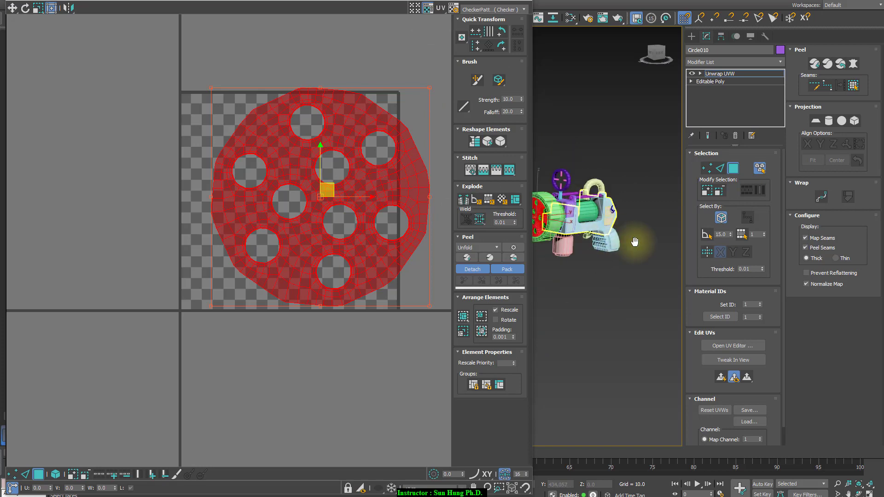
scroll(633, 242, up, 4)
middle_drag(642, 262, 670, 294)
middle_drag(566, 281, 598, 272)
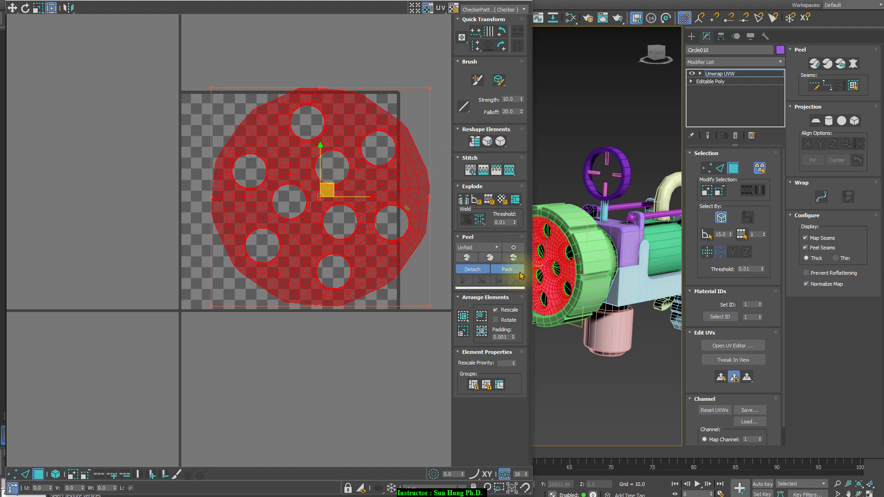
click(510, 9)
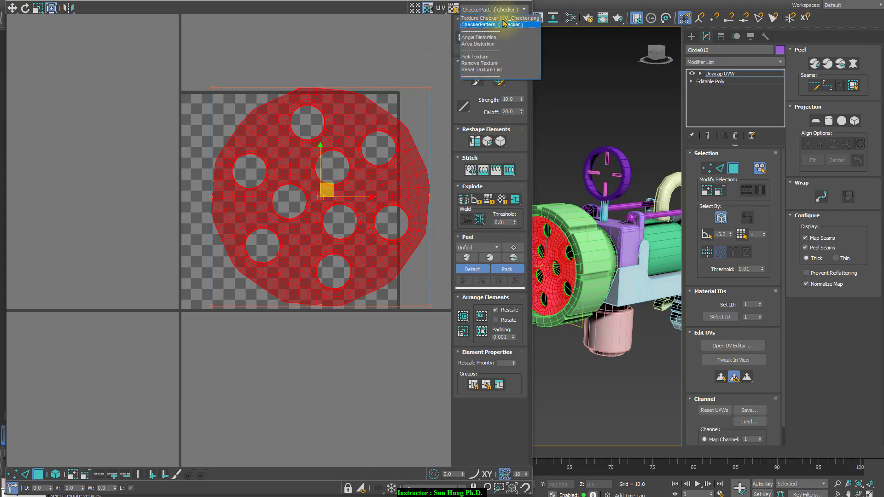
click(502, 19)
Display the selected faces as edges only and examine the checker texture around the disc's holes for distortion
scroll(592, 253, up, 10)
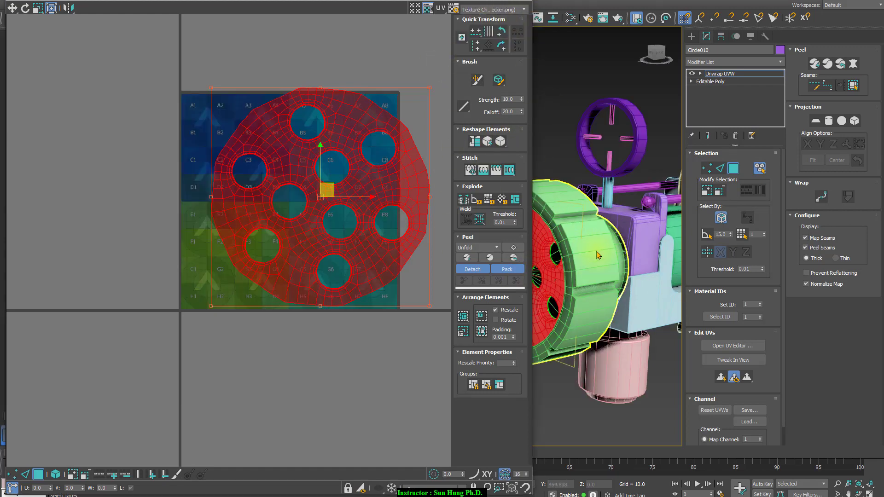
middle_drag(724, 241, 752, 209)
mouse_move(631, 227)
alt+middle_down()
mouse_move(682, 233)
mouse_move(651, 201)
mouse_move(635, 198)
mouse_move(657, 206)
mouse_move(601, 197)
alt+middle_up()
key(F2)
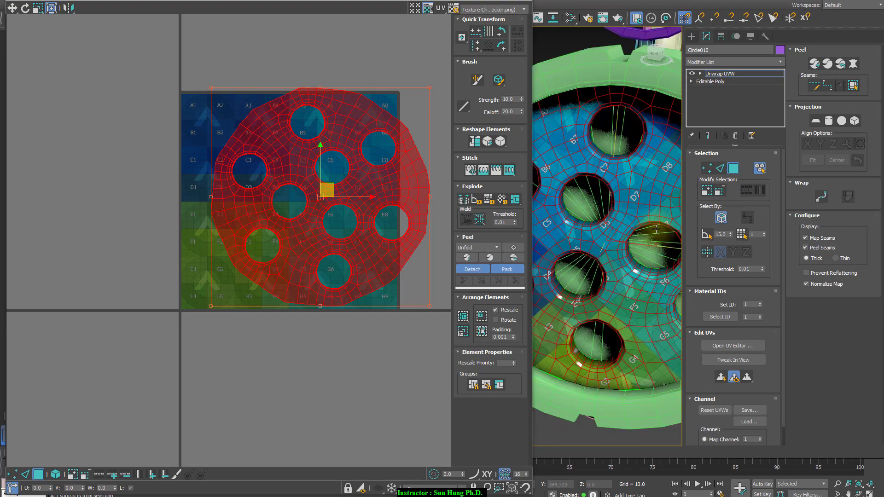
scroll(600, 197, up, 5)
scroll(647, 288, up, 3)
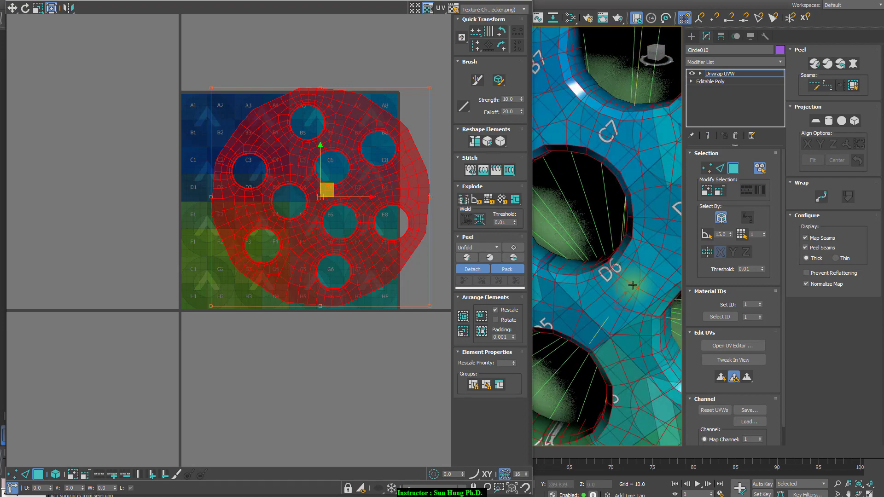
alt+middle_drag(646, 289, 618, 357)
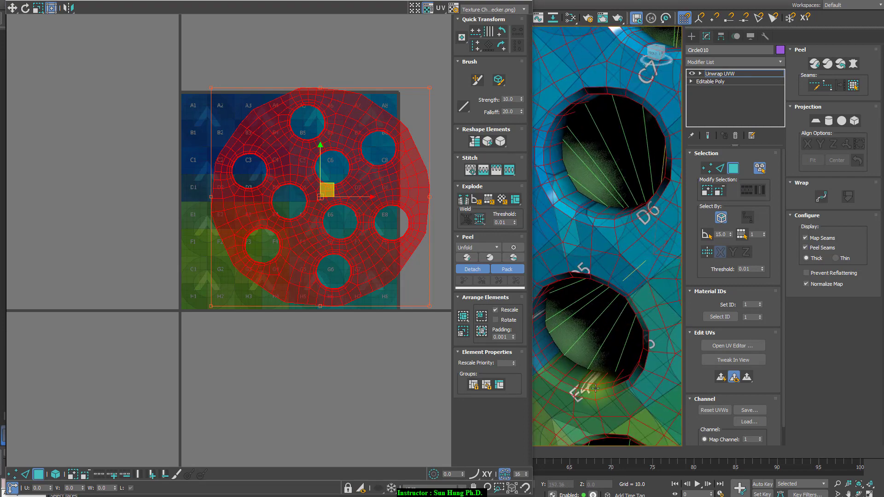
Relax the disc's UVs by polygon angles with 100 iterations, amount 0.1 and stretch 0.0
drag(501, 141, 503, 159)
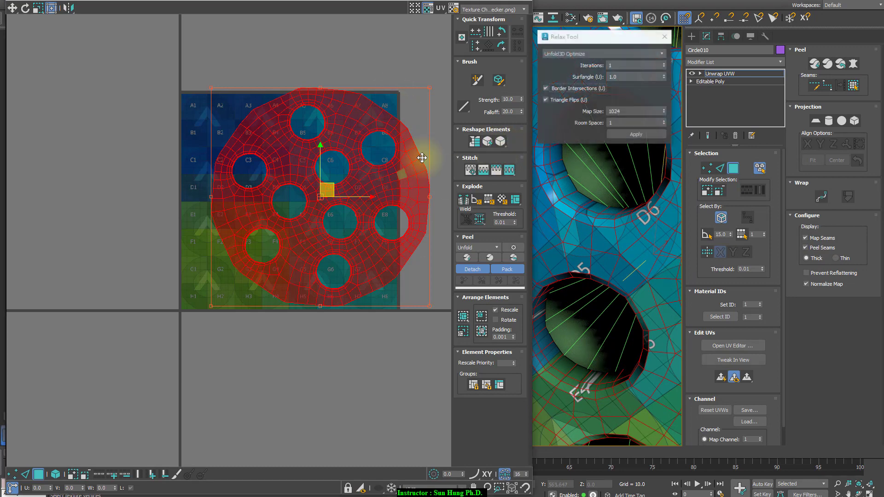
click(635, 54)
click(634, 63)
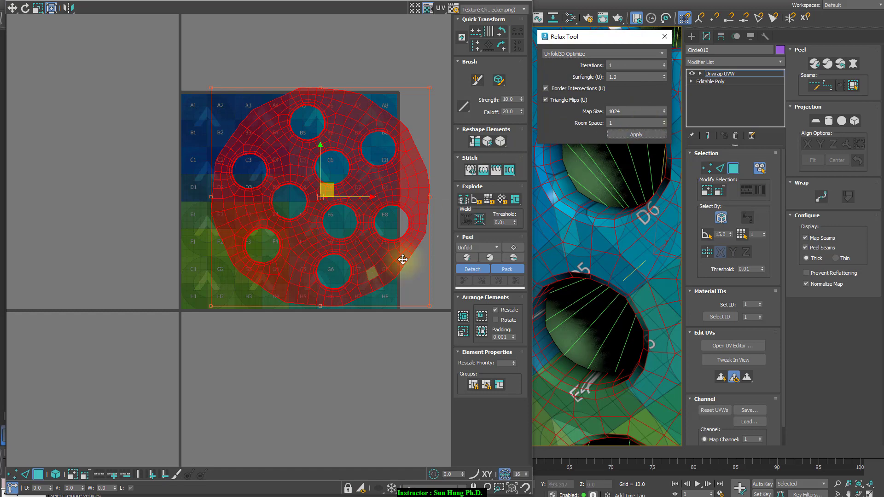
click(616, 54)
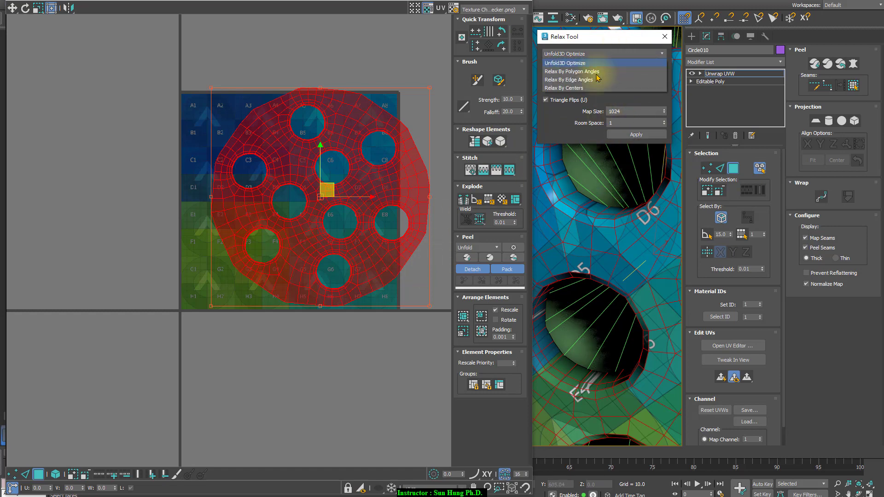
click(558, 71)
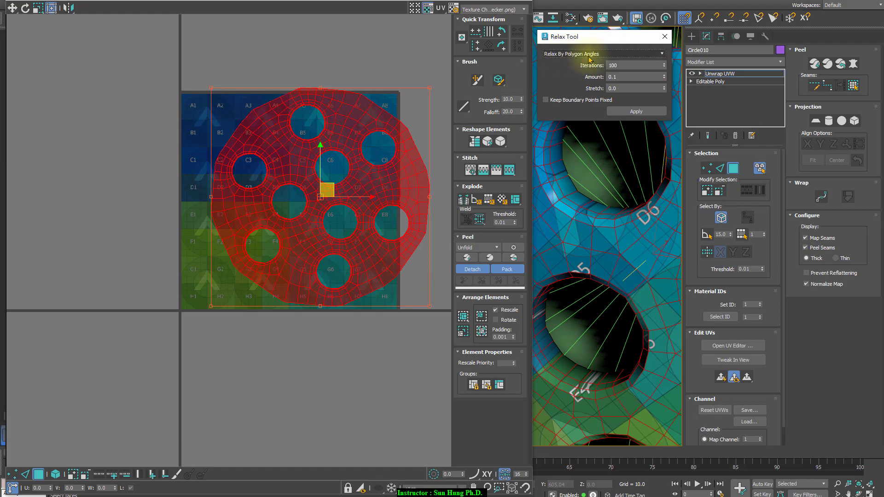
click(636, 112)
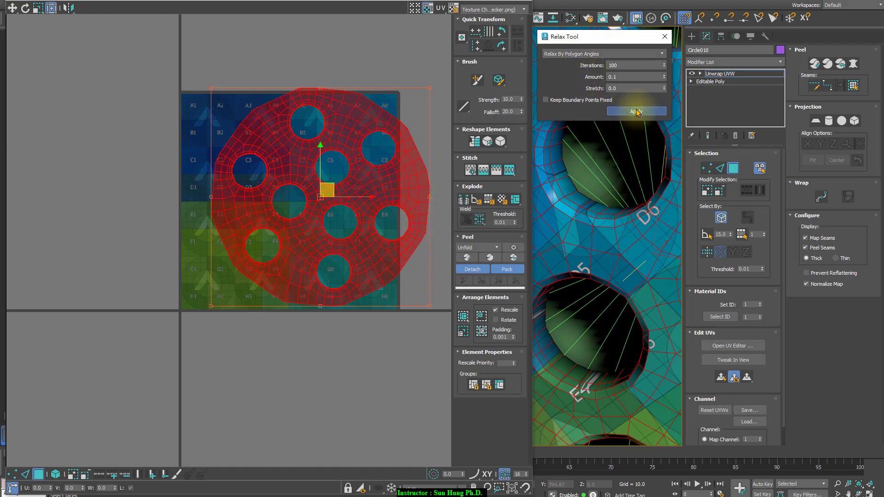
Apply the polygon-angle relax to the disc's UVs again and check the texture inside the holes
alt+middle_drag(617, 380, 621, 398)
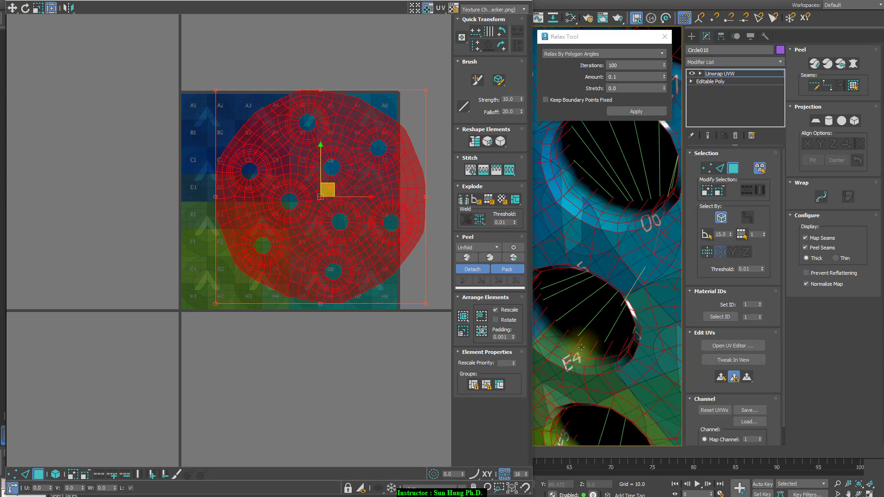
scroll(303, 204, up, 3)
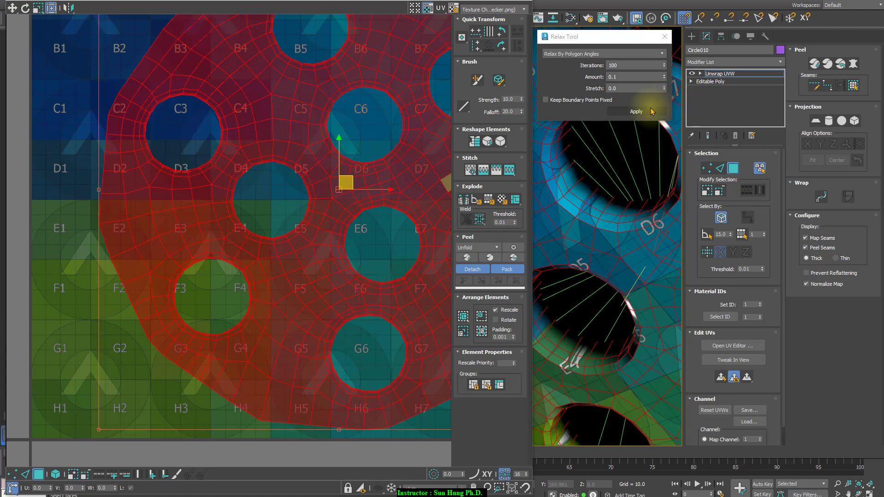
click(635, 111)
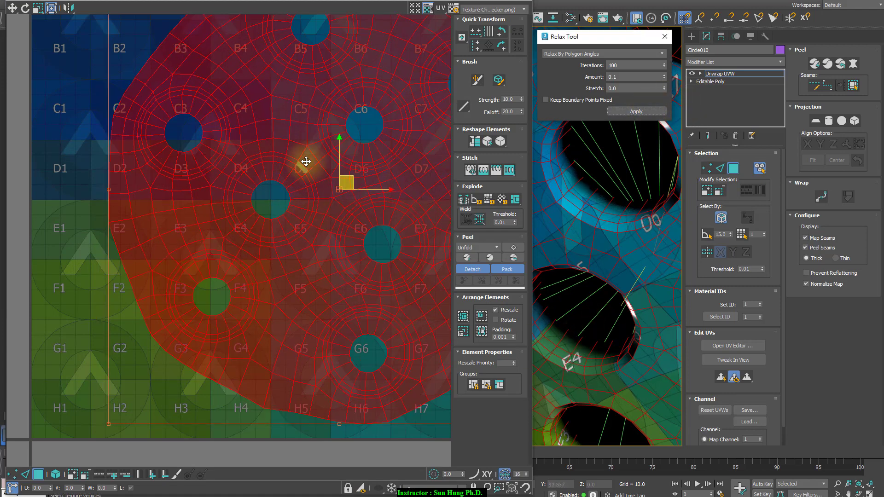
scroll(364, 209, down, 2)
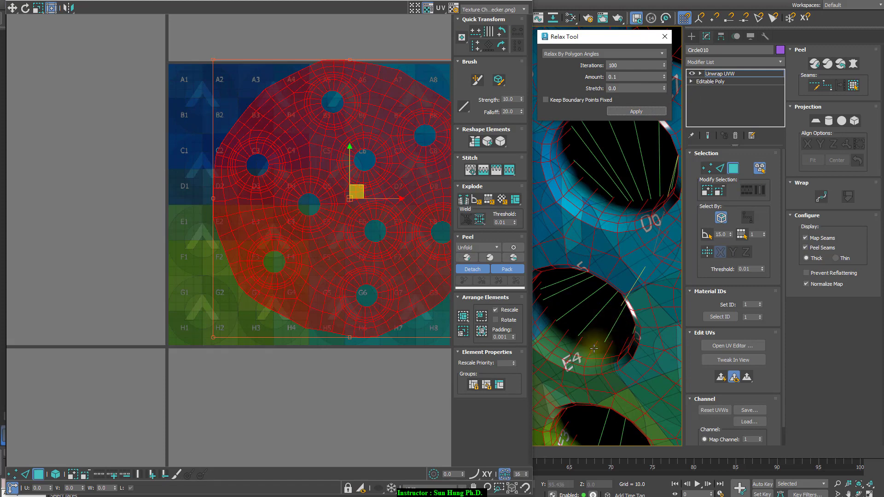
Move the disc's UV shell outside the left edge of the texture tile, scale it down uniformly and close the UV editor
scroll(346, 226, down, 1)
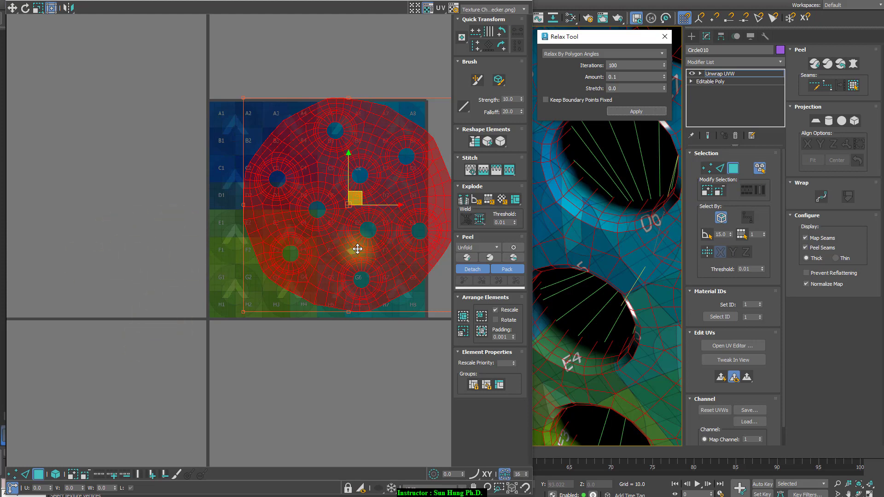
scroll(352, 252, down, 2)
drag(345, 215, 112, 214)
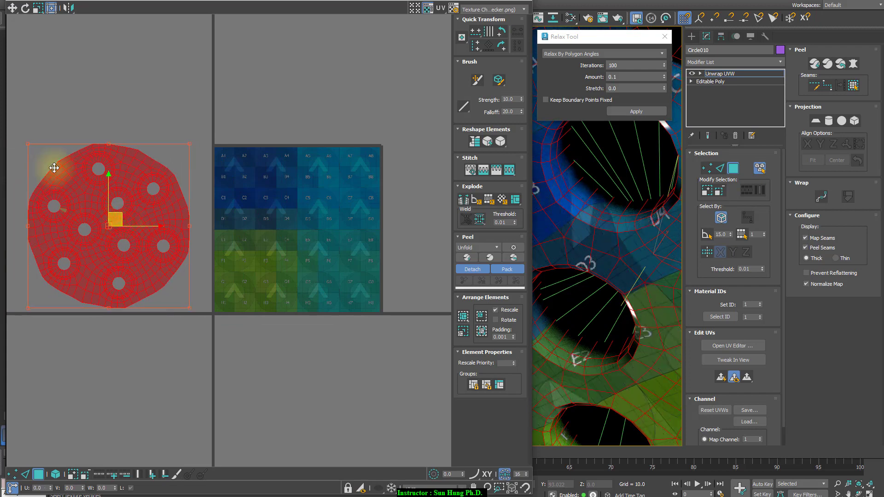
drag(194, 148, 130, 204)
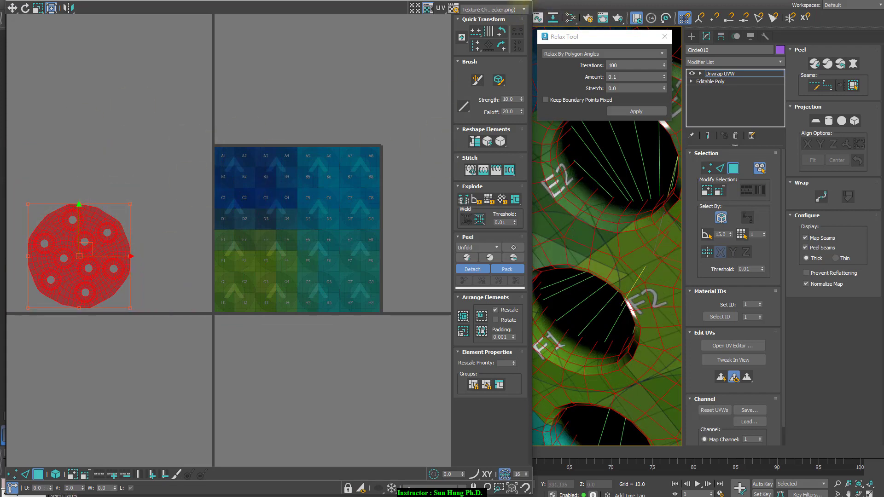
click(522, 2)
Try collapsing the disc's whole modifier stack, and undo the collapse
right_click(739, 81)
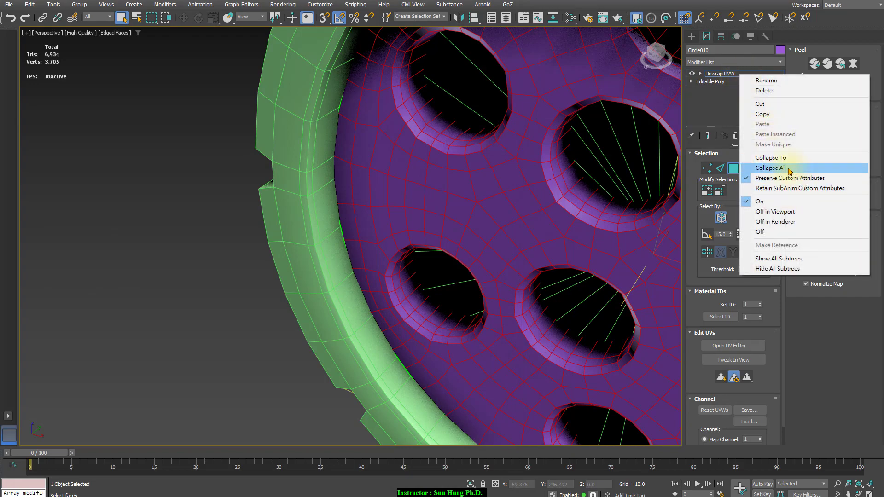
click(757, 170)
click(488, 279)
scroll(559, 286, down, 4)
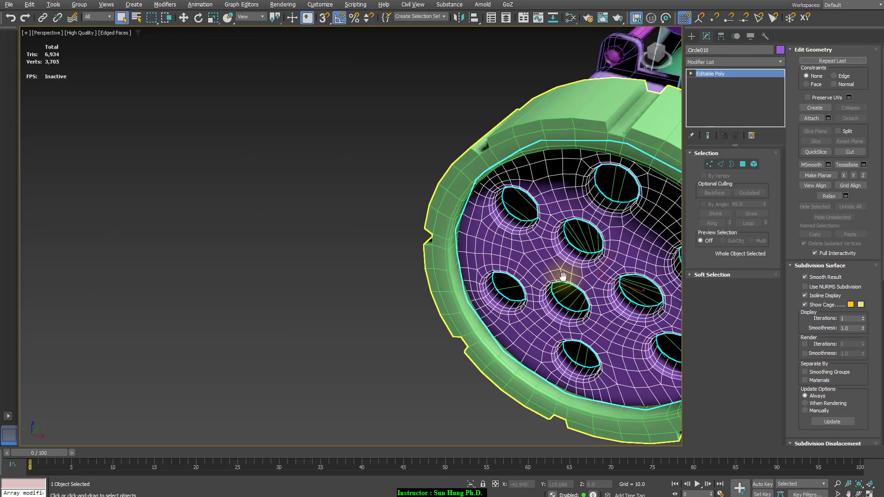
middle_drag(562, 276, 336, 253)
key(ctrl+z)
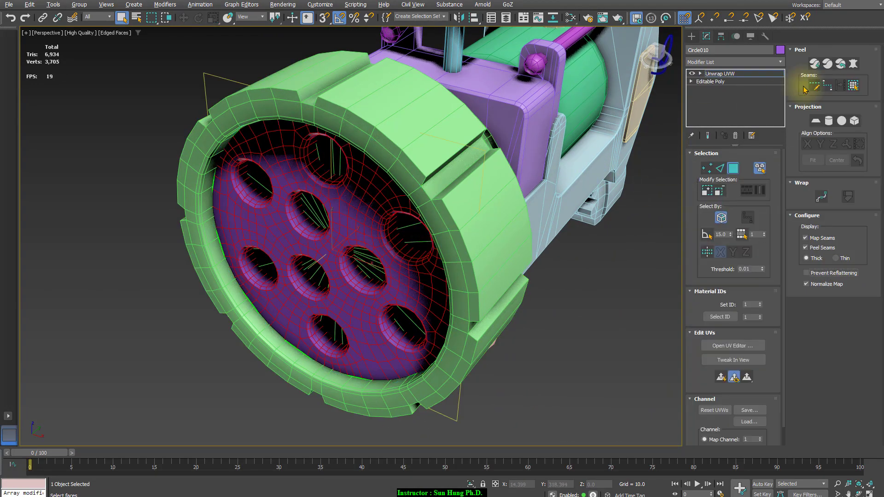
Add an Unwrap UVW modifier to the green notched front ring and open its UV editor
click(750, 74)
click(642, 336)
click(508, 278)
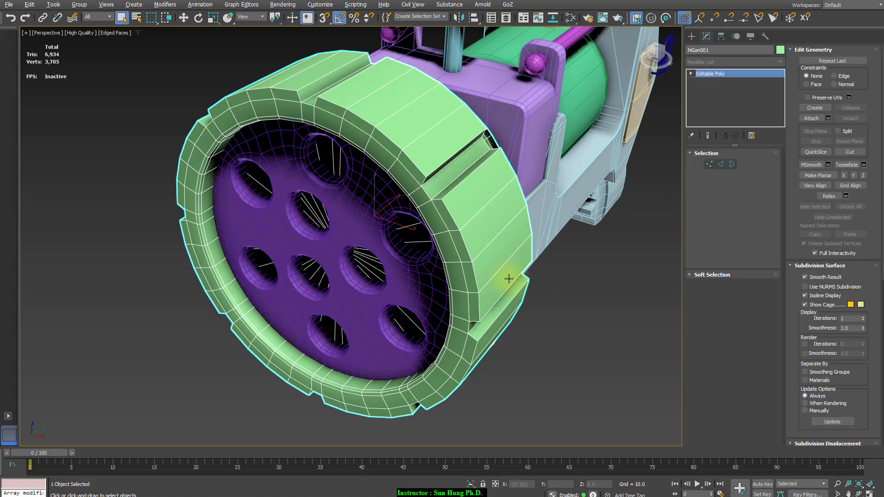
alt+middle_drag(508, 278, 438, 234)
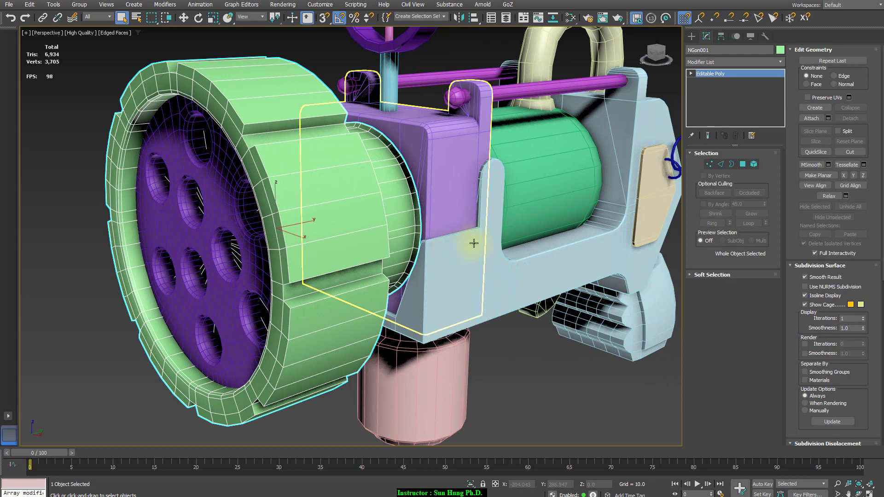
click(779, 62)
scroll(760, 405, down, 5)
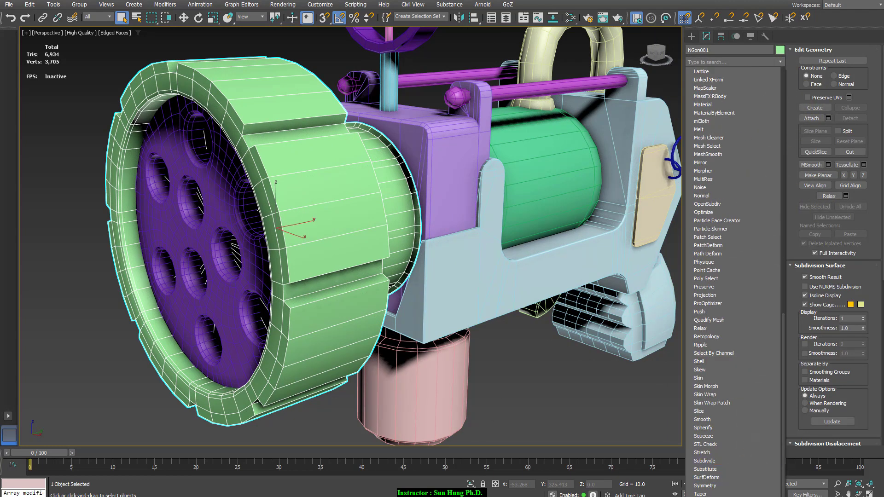
click(705, 495)
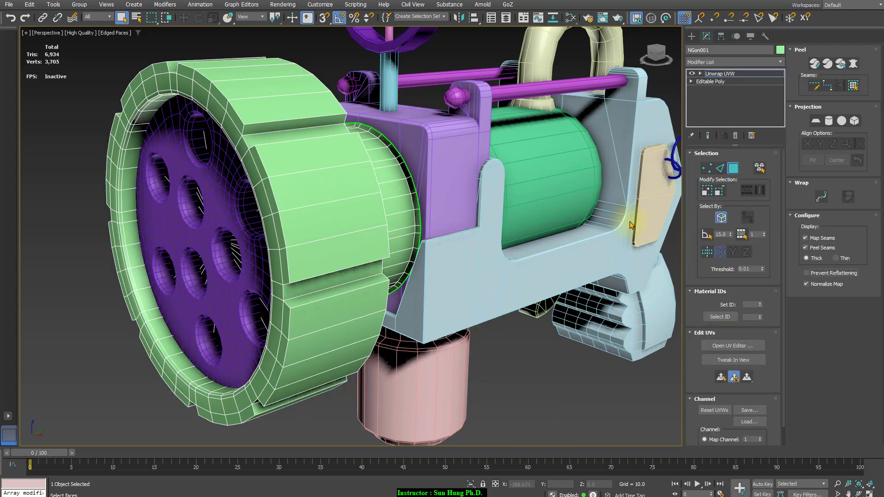
click(744, 351)
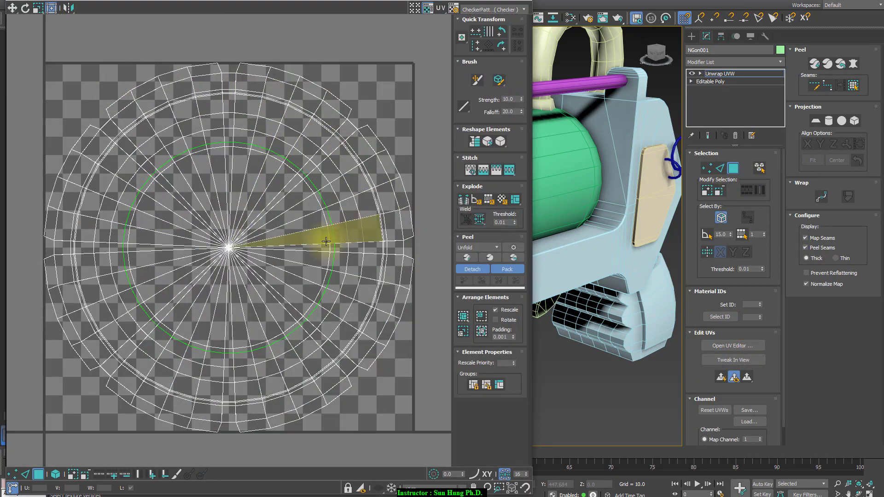
Isolate the green notched ring so that only this part is displayed
scroll(283, 257, down, 3)
mouse_move(681, 262)
alt+middle_down()
mouse_move(608, 260)
mouse_move(679, 256)
alt+middle_up()
scroll(608, 260, down, 3)
key(alt+q)
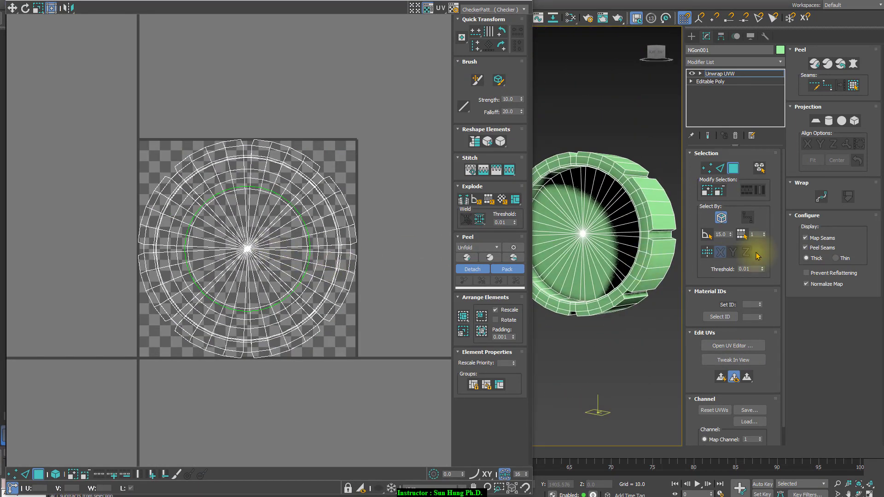
Select all triangular faces of the circular cap inside the ring, starting from the cap's centre vertex
click(707, 173)
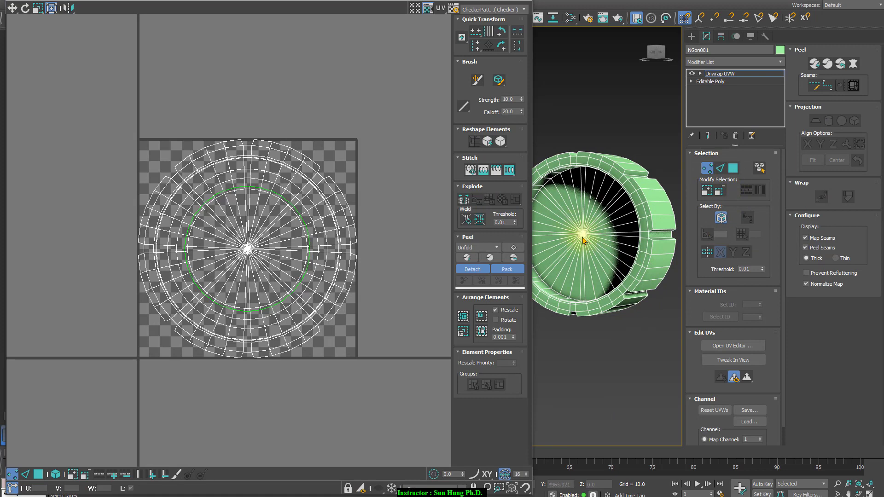
click(581, 234)
click(732, 170)
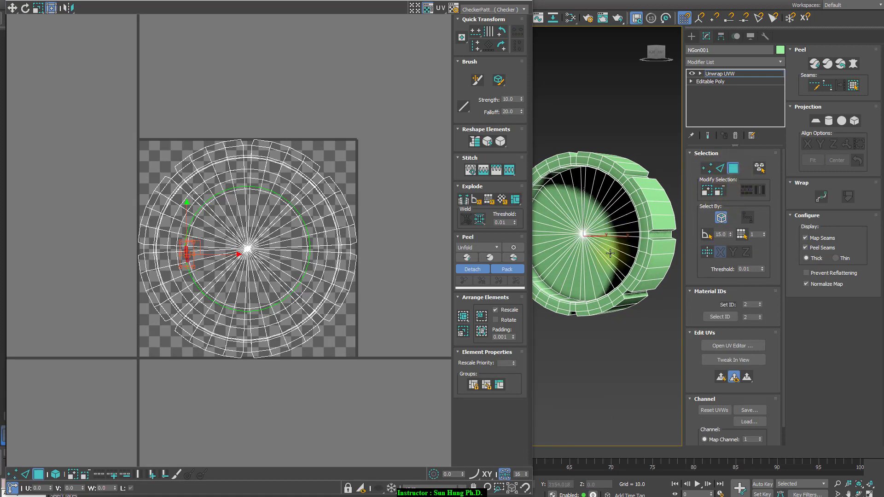
key(F3)
key(F3)
alt+middle_drag(614, 247, 612, 265)
click(711, 168)
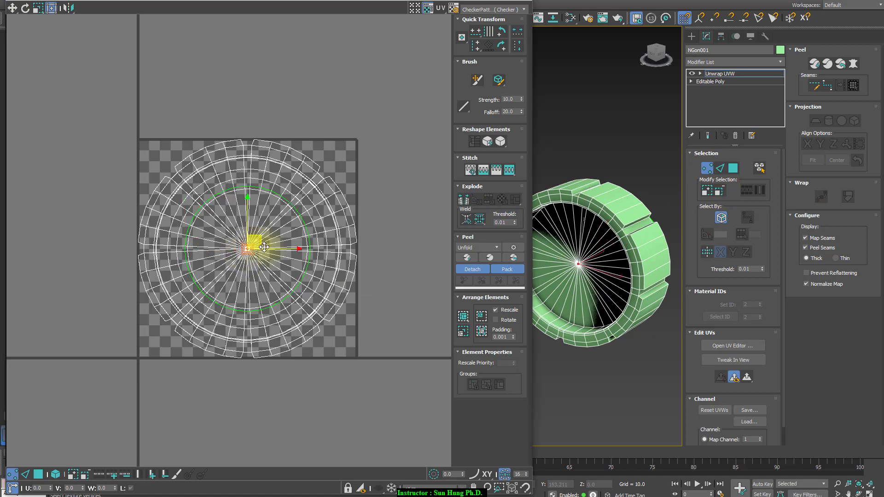
click(733, 168)
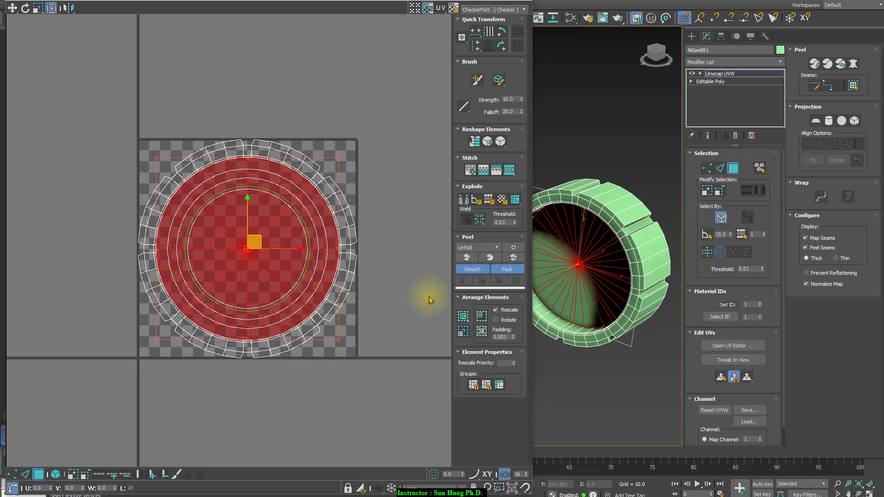
click(721, 253)
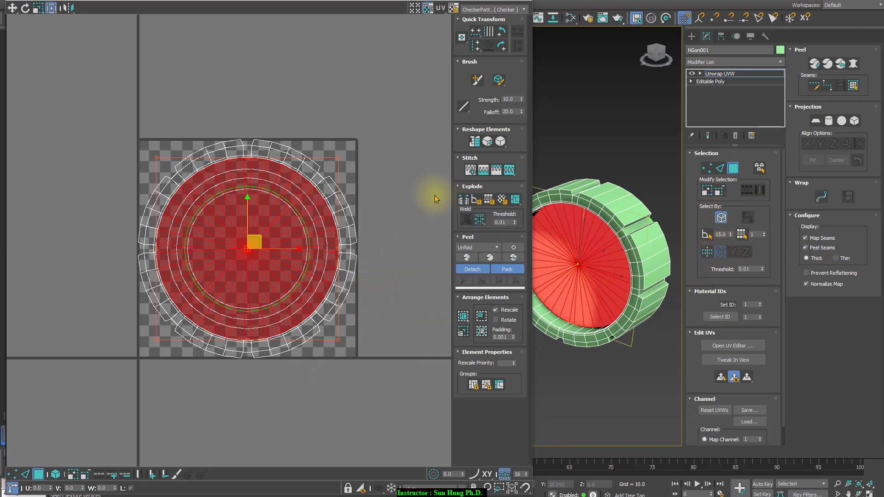
Apply a quick planar map to the cap faces and move their UV shell up and right, away from the ring's UVs
click(721, 377)
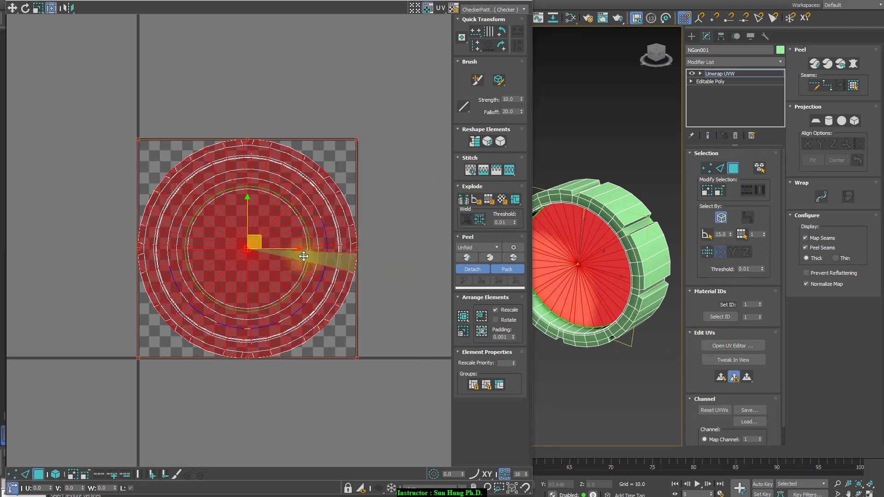
drag(304, 257, 499, 156)
Select only the faces of the ring's narrow rear collar, including its sloped shoulder
middle_drag(646, 321, 572, 268)
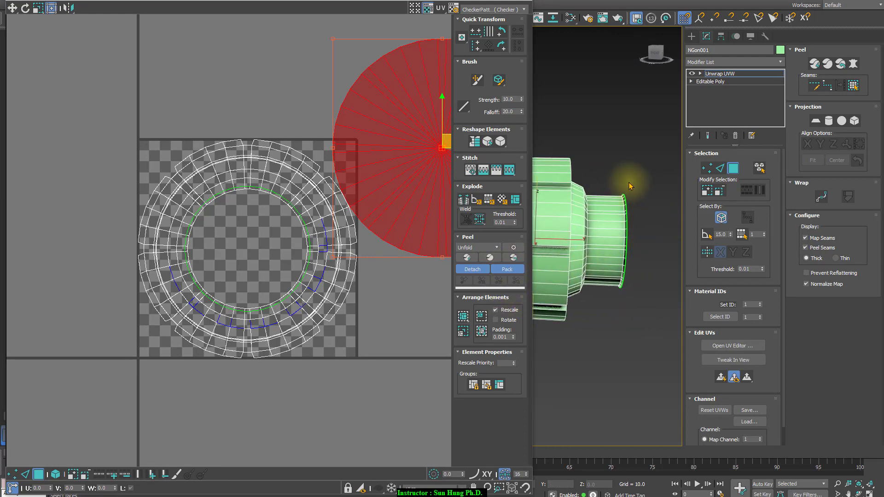
alt+middle_drag(601, 198, 634, 201)
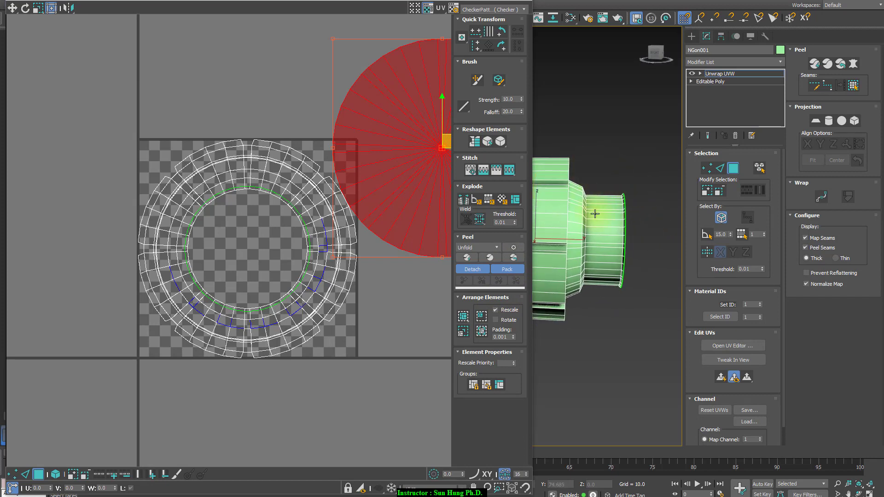
ctrl+drag(612, 283, 648, 348)
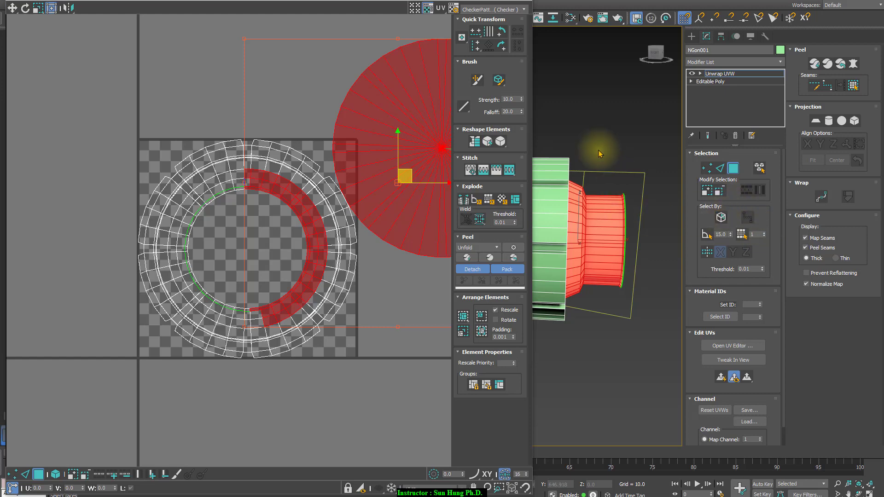
click(582, 161)
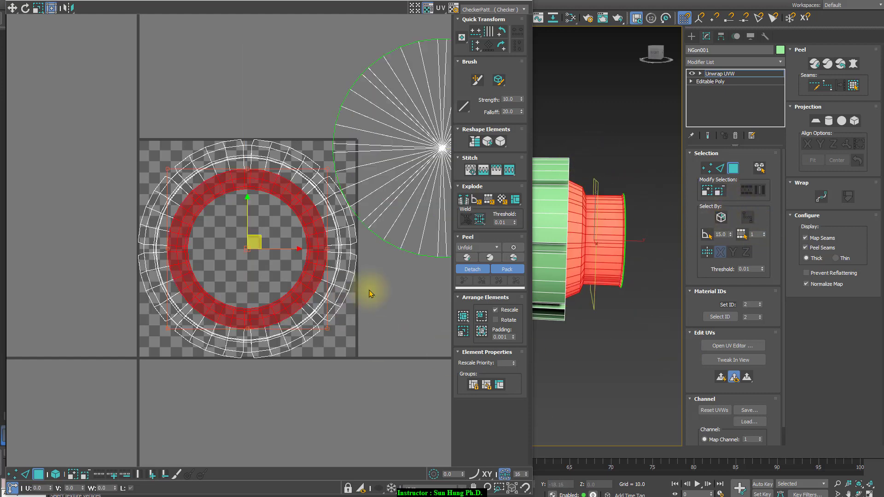
Apply a cylindrical projection to the collar faces and align it to the Y axis
alt+middle_drag(641, 302, 598, 304)
click(828, 121)
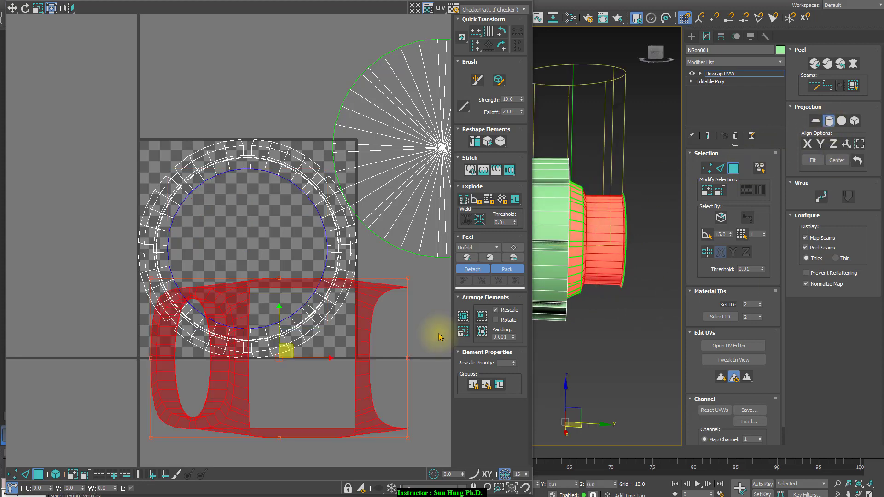
click(820, 144)
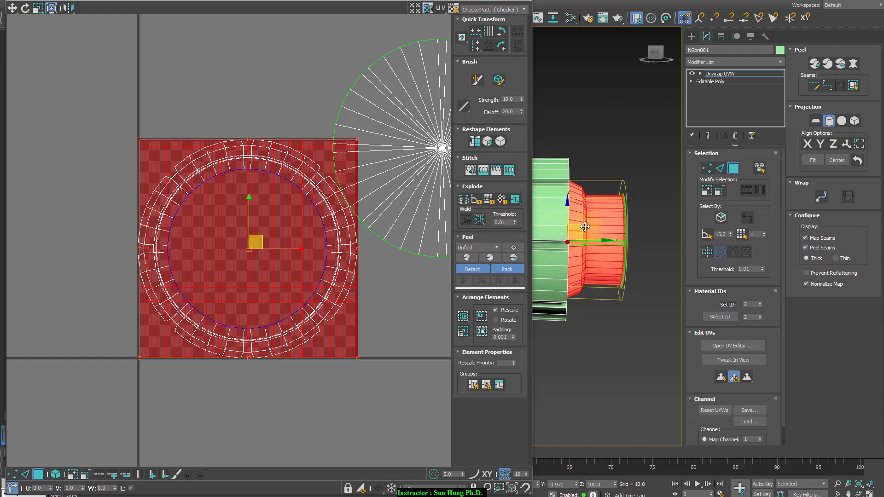
Rotate the cylindrical projection gizmo around the collar's axis to place the seam on the underside
mouse_move(636, 280)
alt+middle_down()
mouse_move(617, 309)
mouse_move(636, 297)
alt+middle_up()
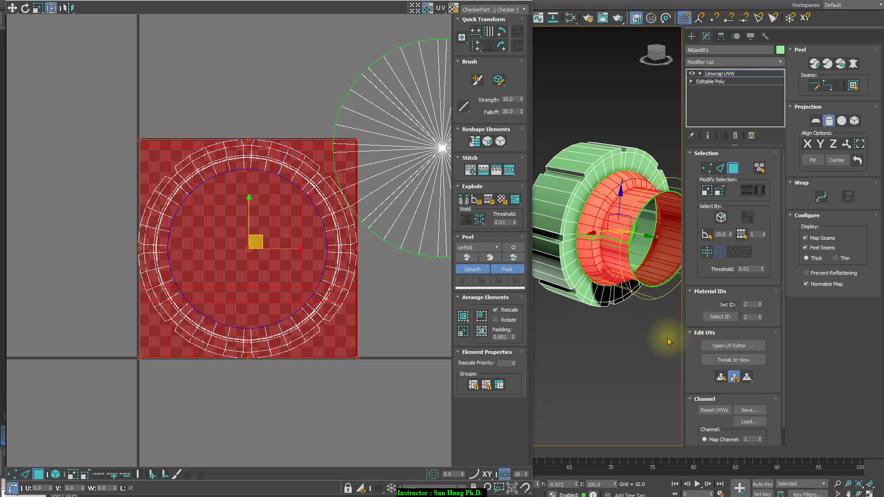
key(e)
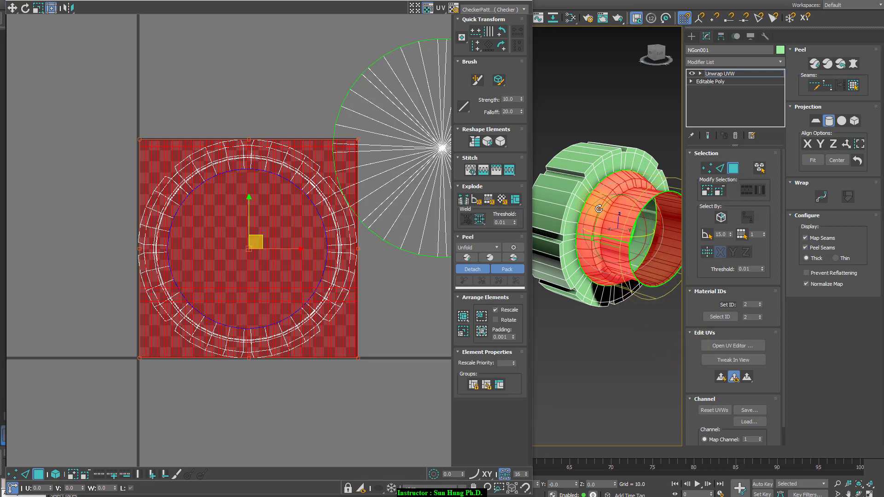
drag(598, 209, 591, 222)
key(ctrl+z)
alt+middle_drag(606, 253, 620, 242)
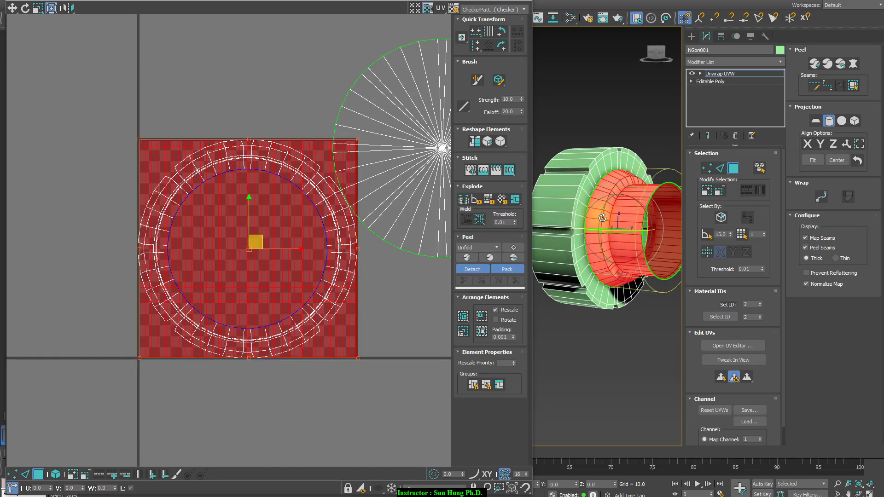
drag(602, 218, 598, 233)
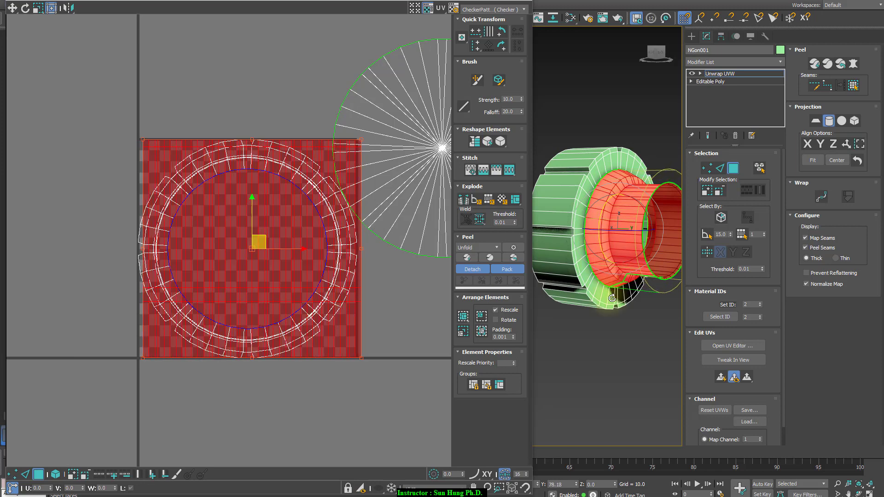
drag(621, 313, 620, 297)
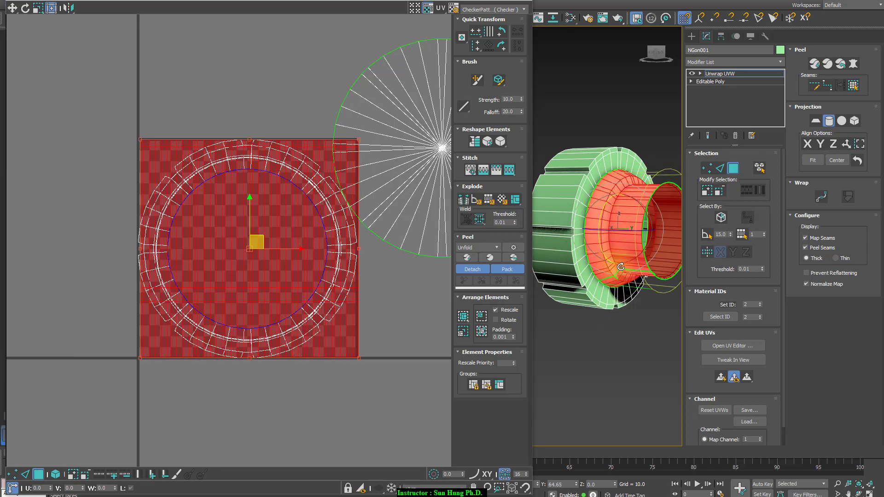
drag(620, 267, 617, 277)
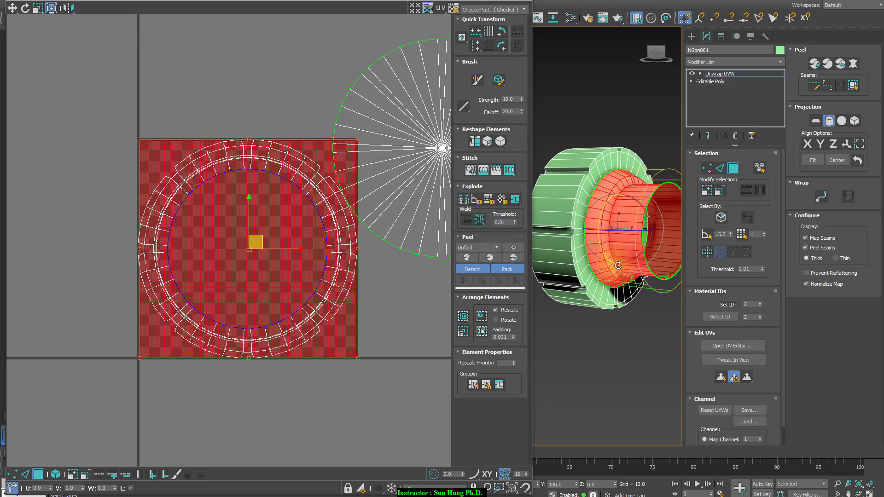
alt+middle_drag(616, 300, 629, 276)
alt+middle_drag(644, 353, 643, 330)
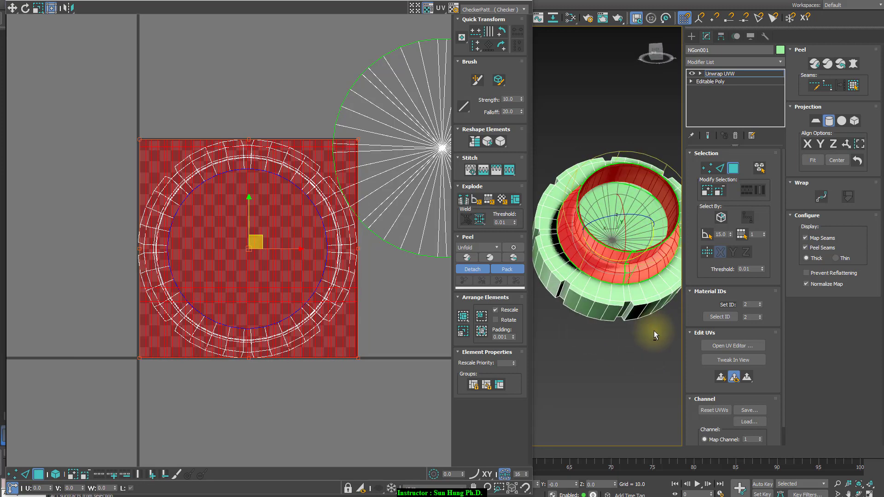
Move the collar's UV shell below and right of the texture tile, and end the cylindrical projection
right_click(300, 265)
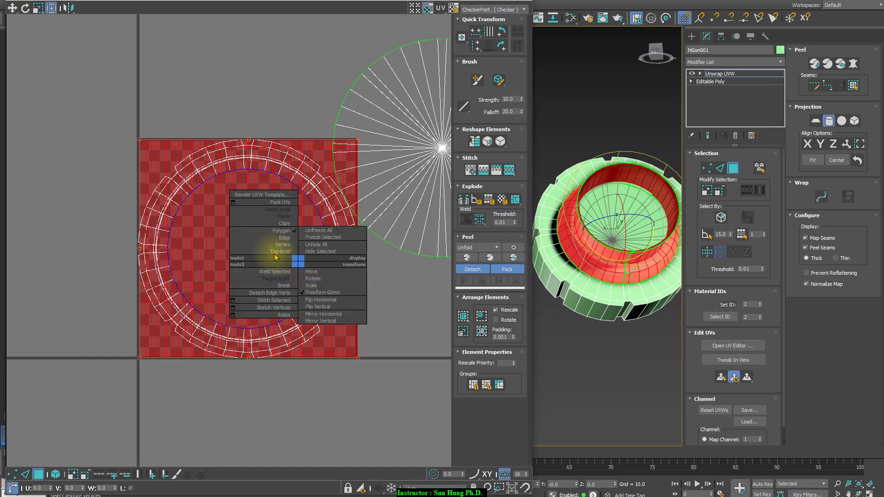
click(317, 275)
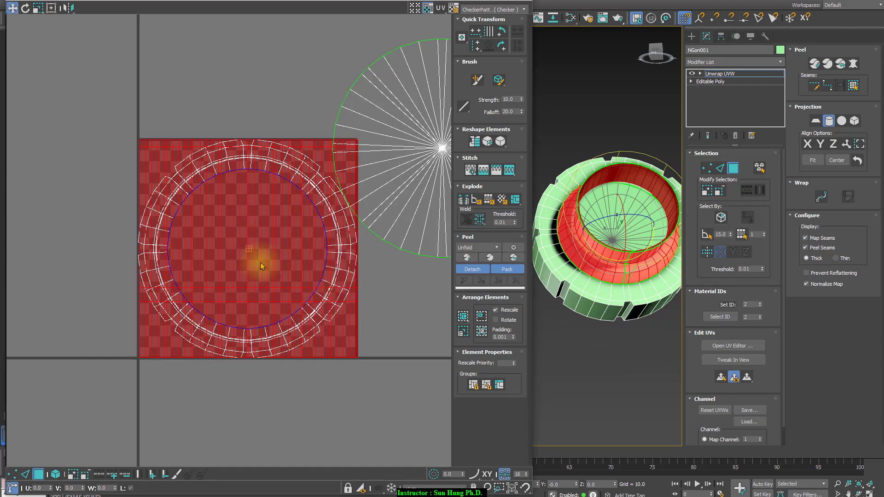
click(51, 7)
key(ctrl+a)
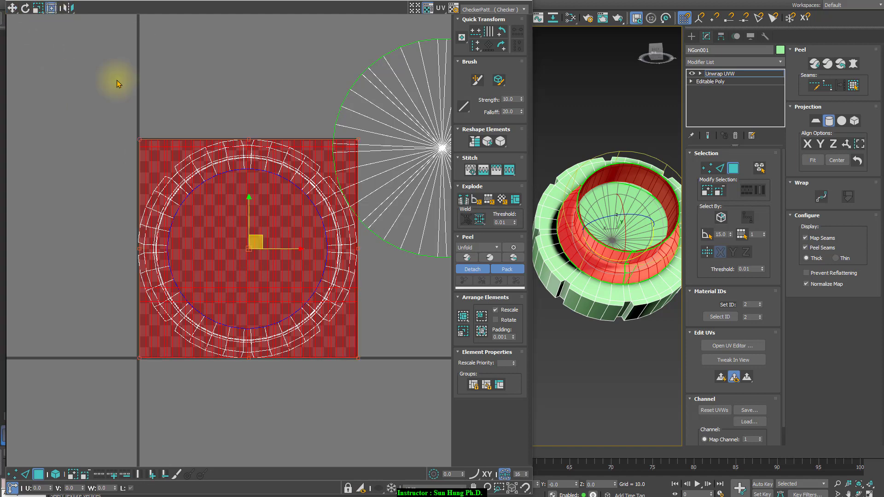
drag(263, 240, 429, 472)
scroll(291, 262, down, 2)
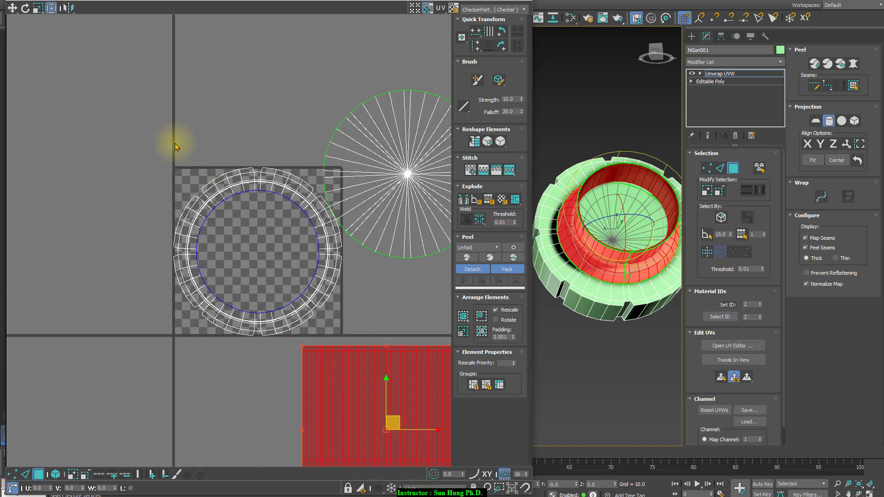
drag(176, 143, 225, 137)
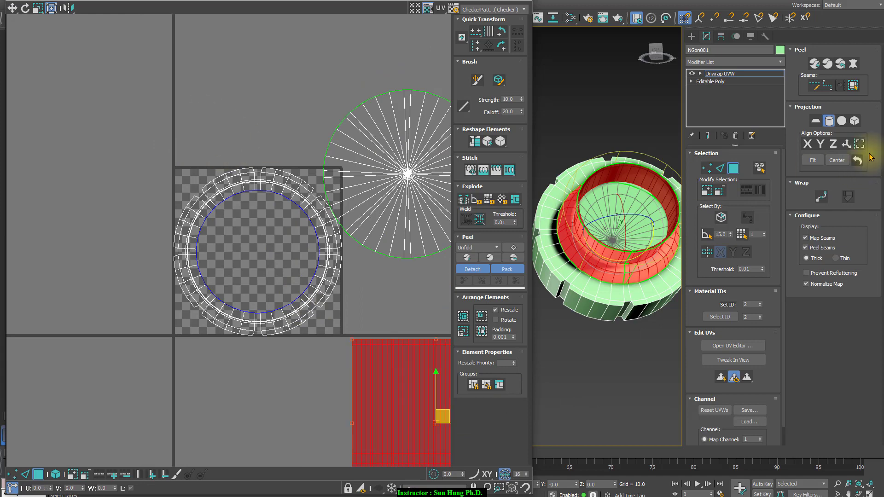
click(829, 121)
Select the notched ring and cap UV shells together and move them up and left, outside the texture tile
click(329, 317)
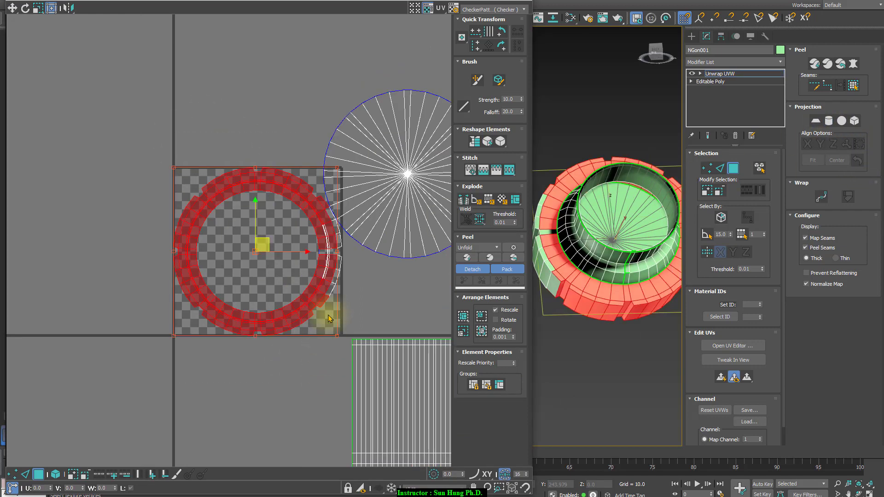
ctrl+click(339, 268)
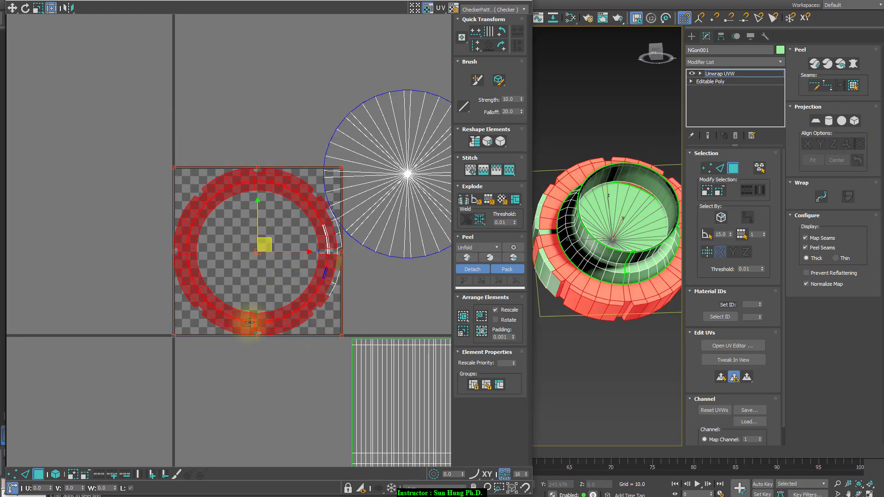
drag(119, 79, 425, 328)
scroll(387, 282, down, 4)
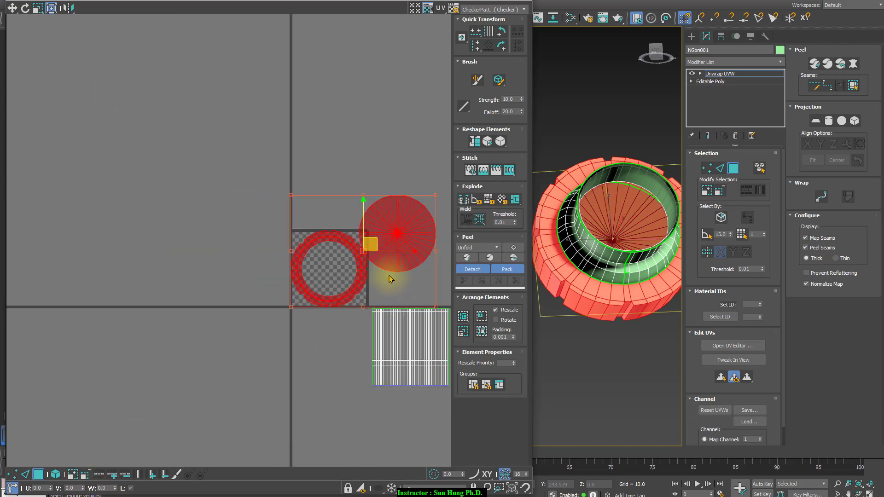
middle_drag(364, 278, 322, 277)
drag(191, 144, 418, 296)
drag(347, 250, 236, 170)
Move the collar's UV shell onto the texture tile and clear the selection
drag(330, 340, 435, 404)
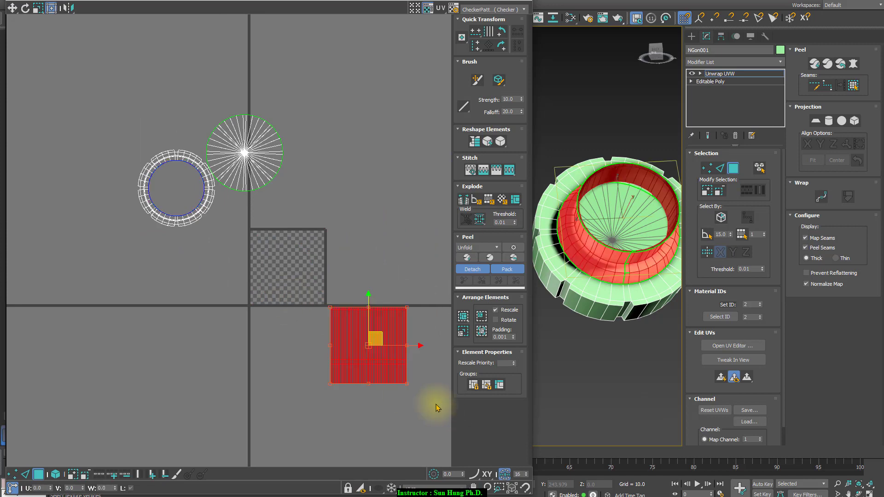
drag(385, 341, 318, 255)
click(335, 335)
scroll(318, 392, up, 6)
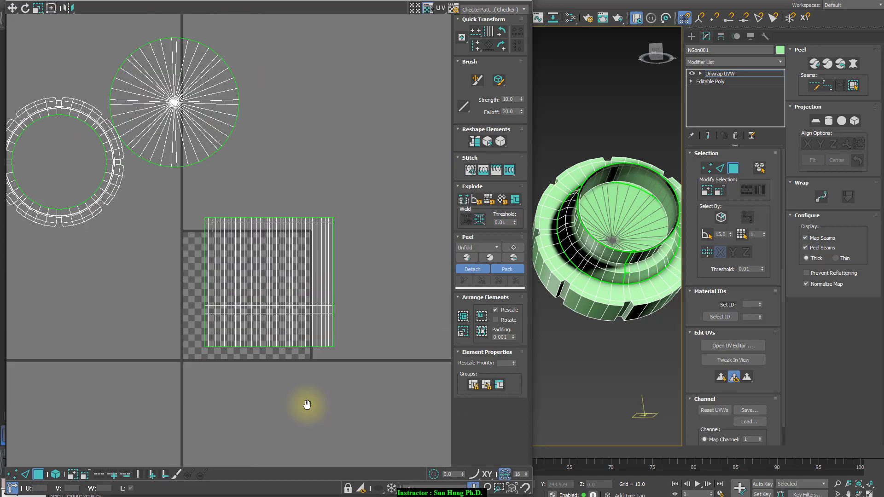
Weld the split vertices at the open end of the collar's UV shell, using a 0.01 threshold, and clear the selection
alt+middle_drag(638, 283, 633, 258)
scroll(183, 272, up, 3)
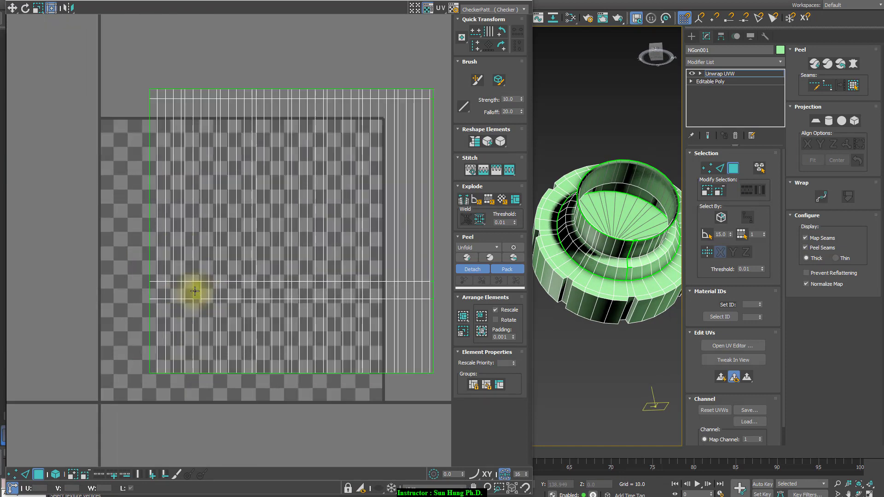
click(16, 475)
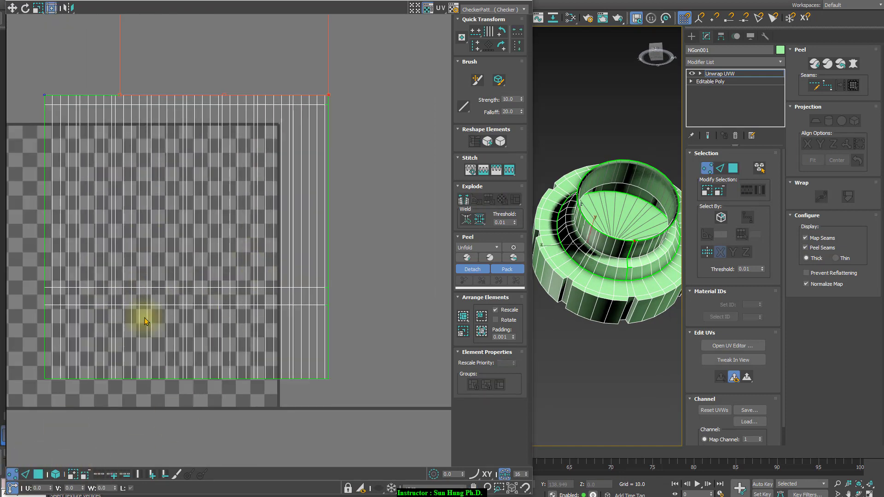
drag(293, 61, 394, 460)
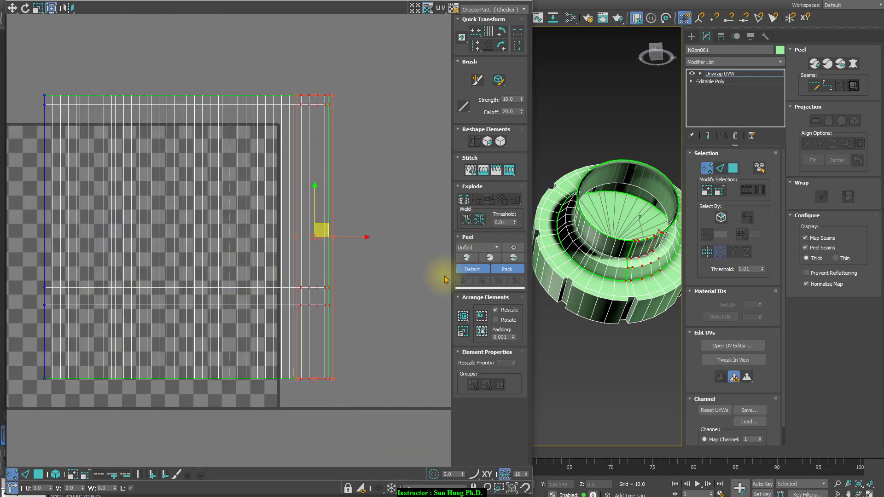
click(470, 223)
scroll(361, 120, up, 4)
middle_drag(308, 131, 373, 80)
middle_drag(363, 213, 380, 95)
scroll(405, 219, up, 3)
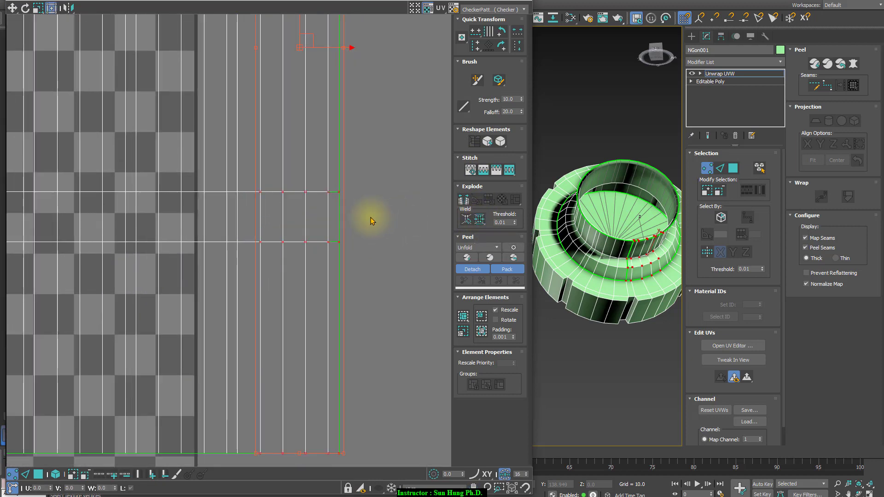
scroll(325, 199, up, 2)
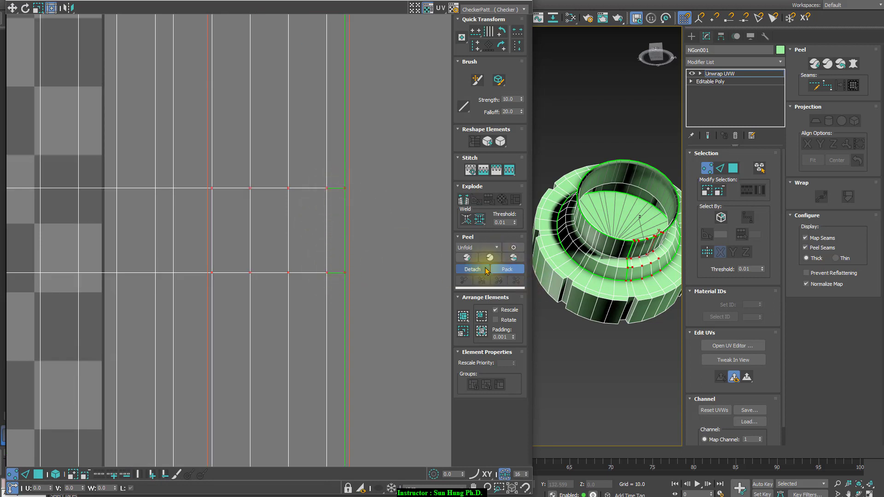
click(479, 218)
click(404, 239)
scroll(399, 238, down, 8)
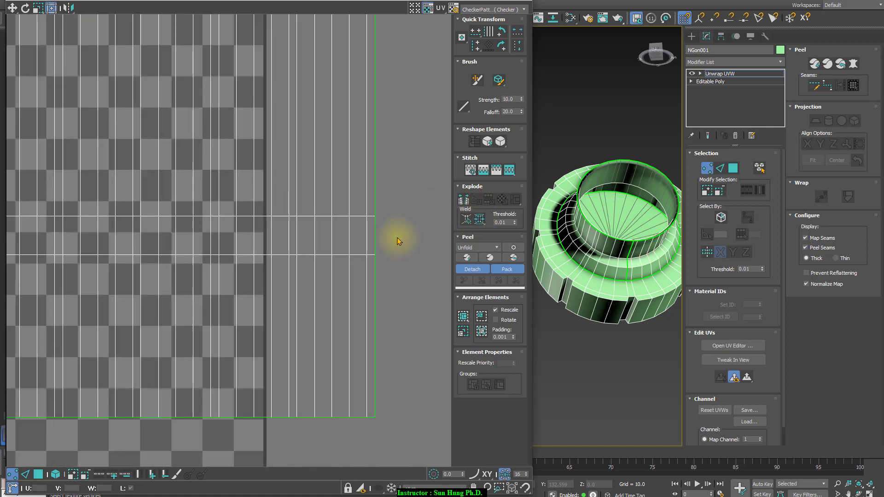
Try to relax all vertices of the collar's UV shell by polygon angles with 100 iterations, amount 0.1 and stretch 0.0
drag(235, 125, 440, 308)
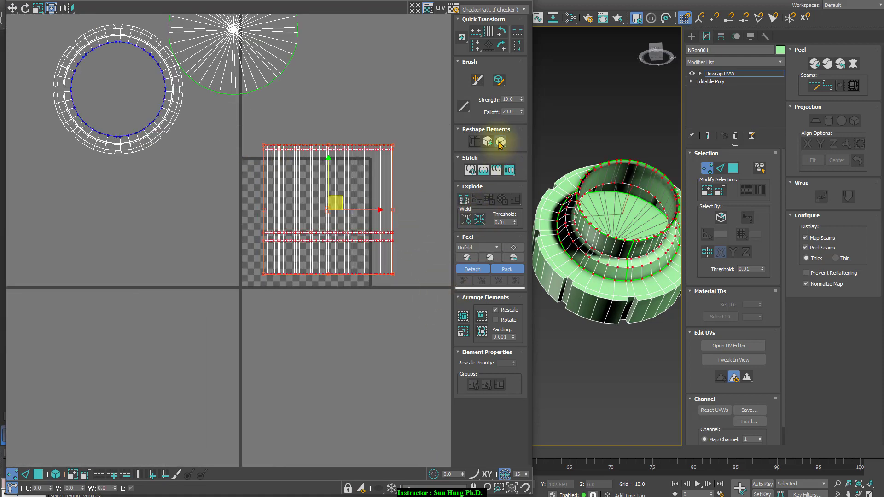
drag(501, 143, 506, 164)
click(500, 154)
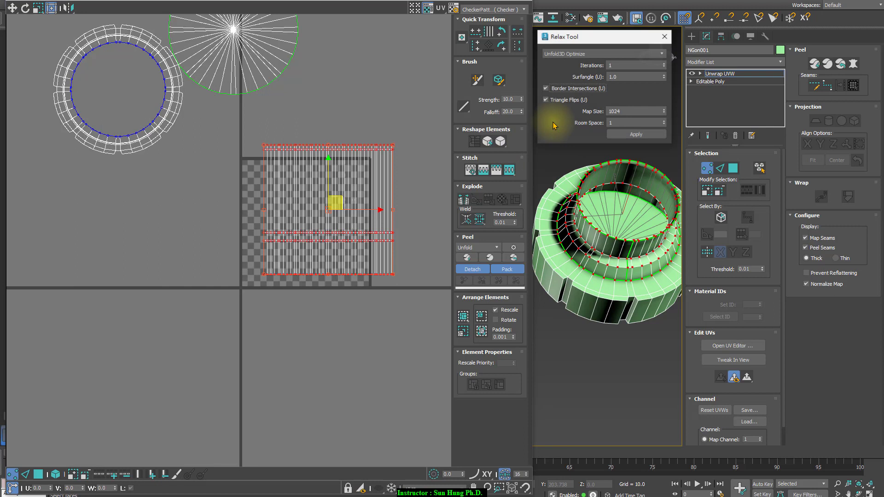
click(617, 54)
click(609, 72)
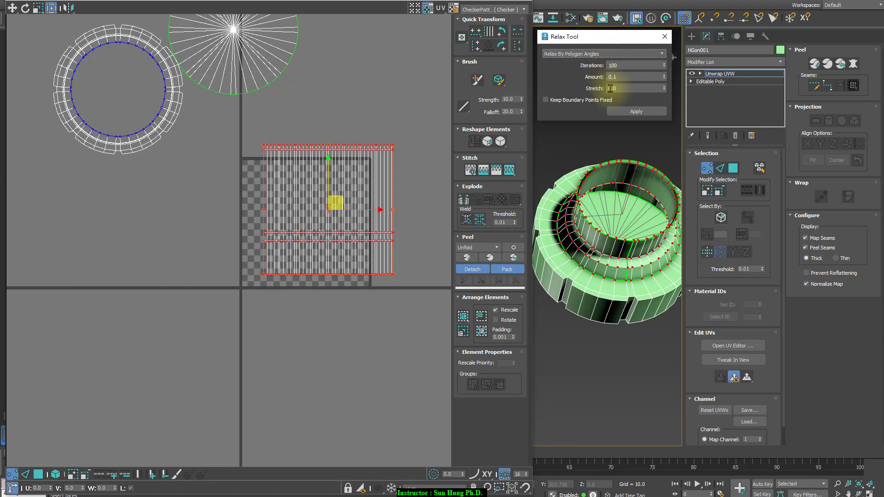
click(637, 112)
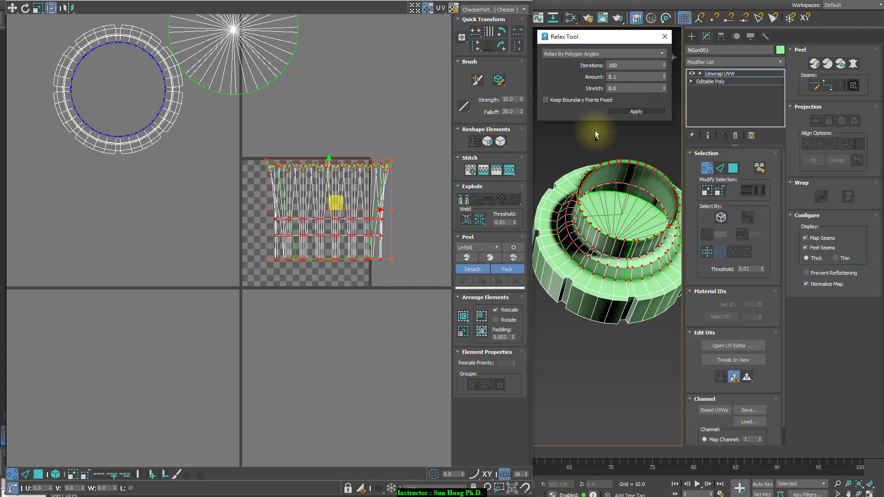
Undo the vertex relax, try relaxing the collar's whole shell by its polygons instead, and revert that attempt as well
click(56, 474)
click(296, 375)
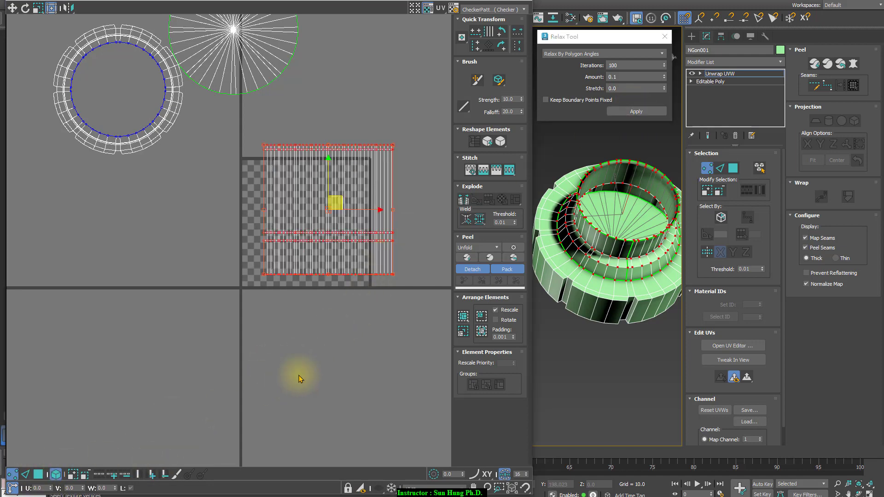
drag(244, 128, 432, 296)
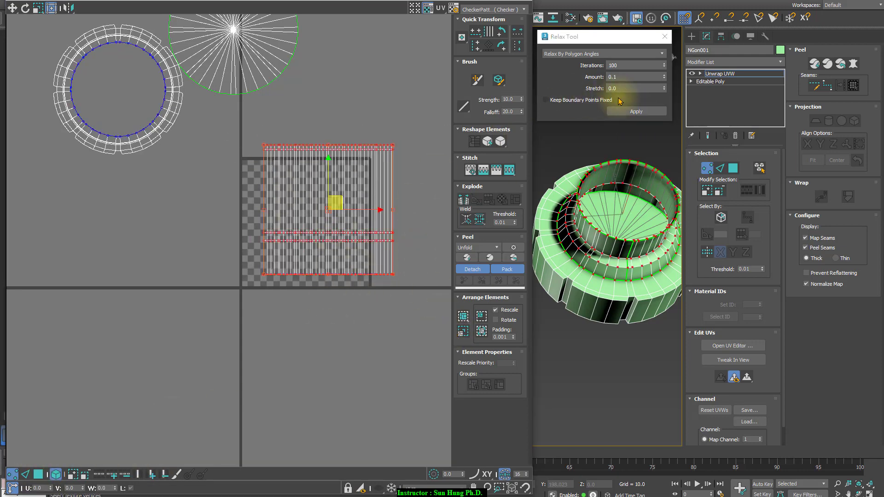
click(56, 474)
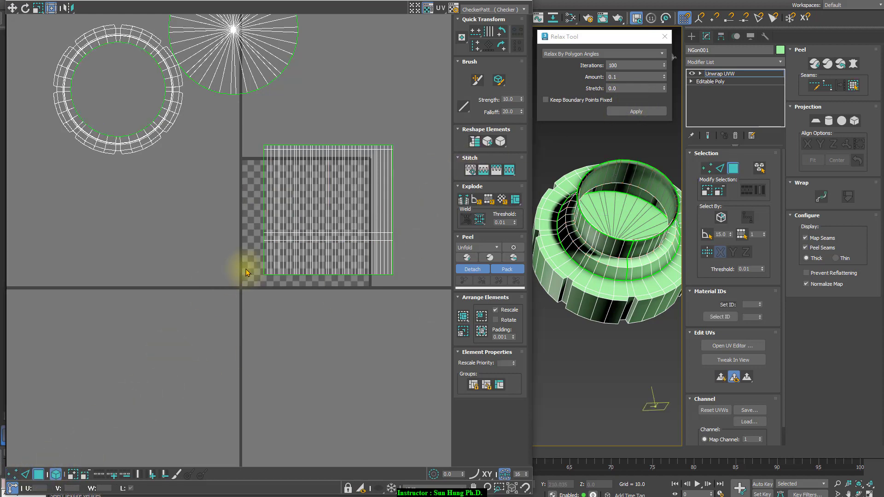
click(320, 233)
click(651, 112)
click(650, 112)
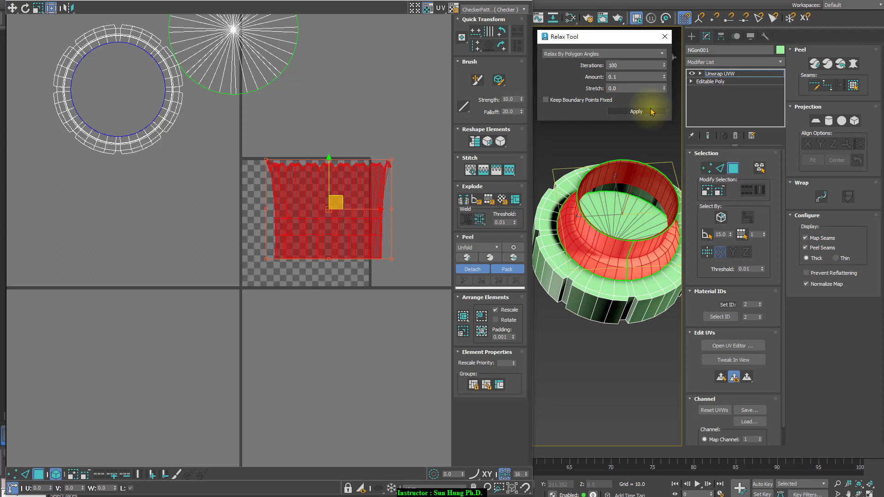
click(650, 112)
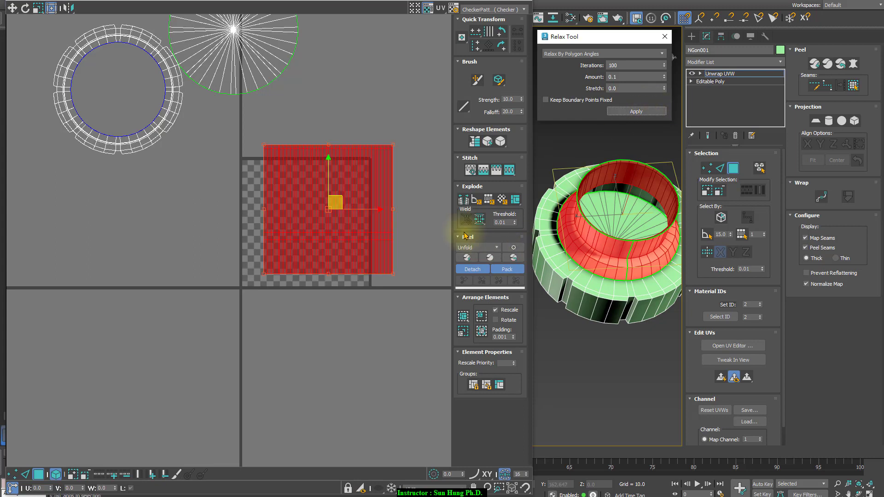
Quick Peel the collar's UV shell, and move the peeled strip and the cap shell up and left outside the texture tile
click(467, 258)
click(247, 244)
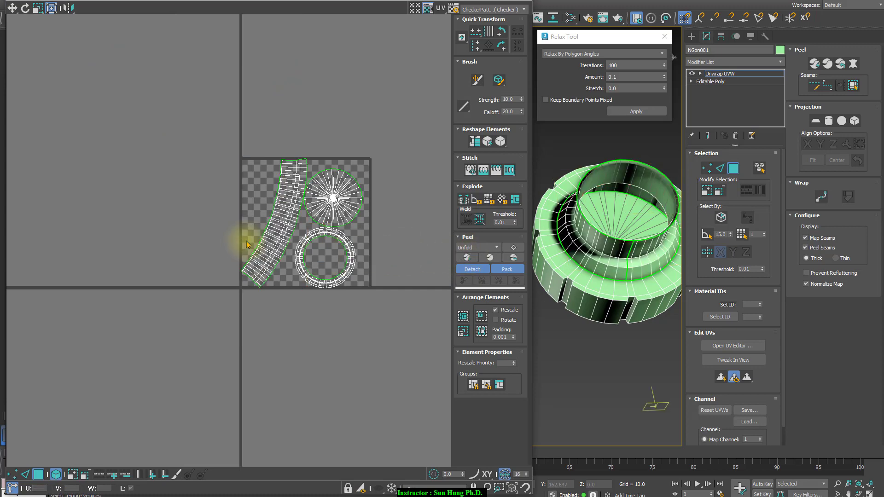
drag(276, 229, 173, 174)
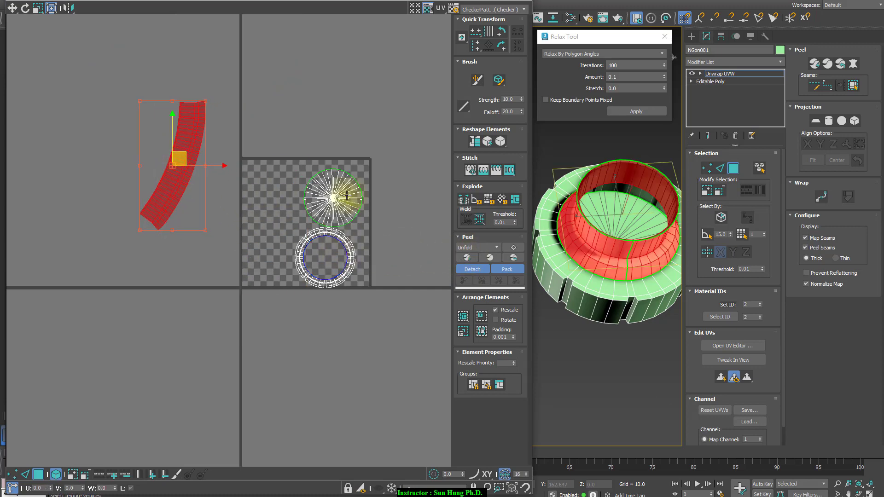
drag(347, 196, 270, 101)
scroll(354, 239, up, 3)
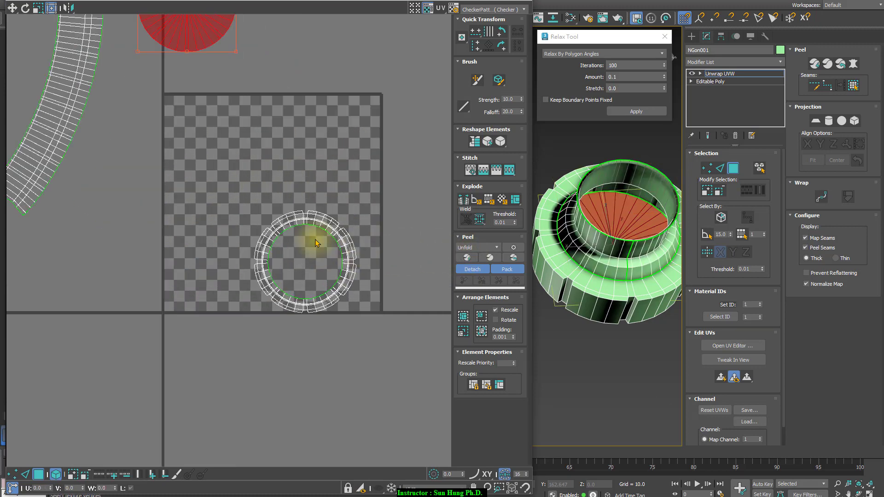
Select the notched ring's element on the model and examine it from the cap end and the collar side
click(569, 254)
mouse_move(620, 276)
alt+middle_down()
mouse_move(700, 326)
mouse_move(734, 310)
mouse_move(619, 265)
mouse_move(572, 267)
mouse_move(641, 263)
mouse_move(635, 272)
mouse_move(616, 270)
alt+middle_up()
scroll(599, 249, up, 3)
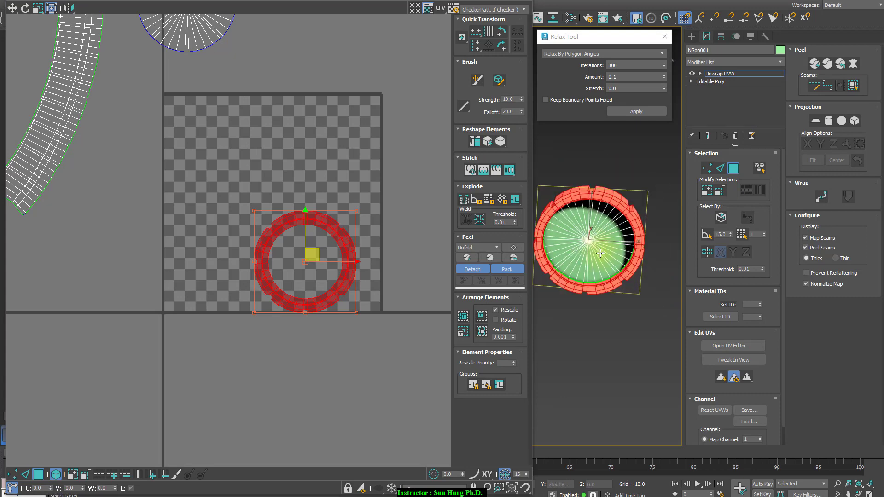
scroll(599, 276, up, 2)
alt+middle_drag(597, 298, 663, 304)
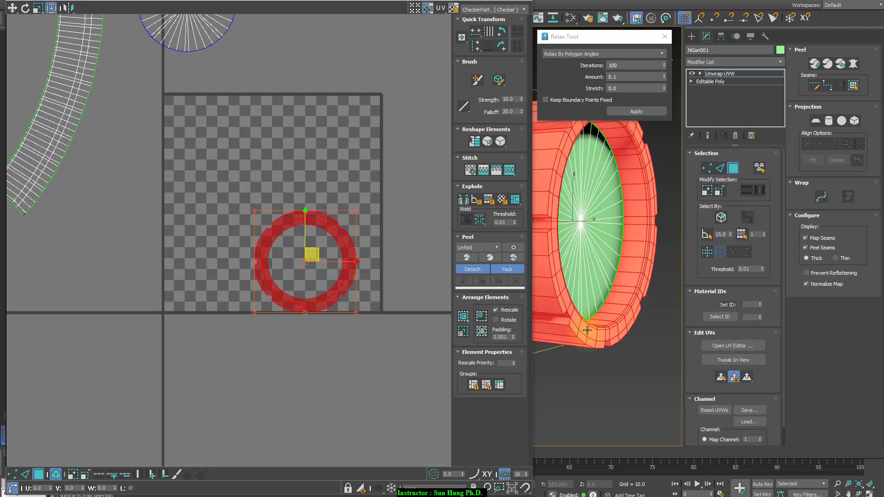
scroll(573, 241, down, 3)
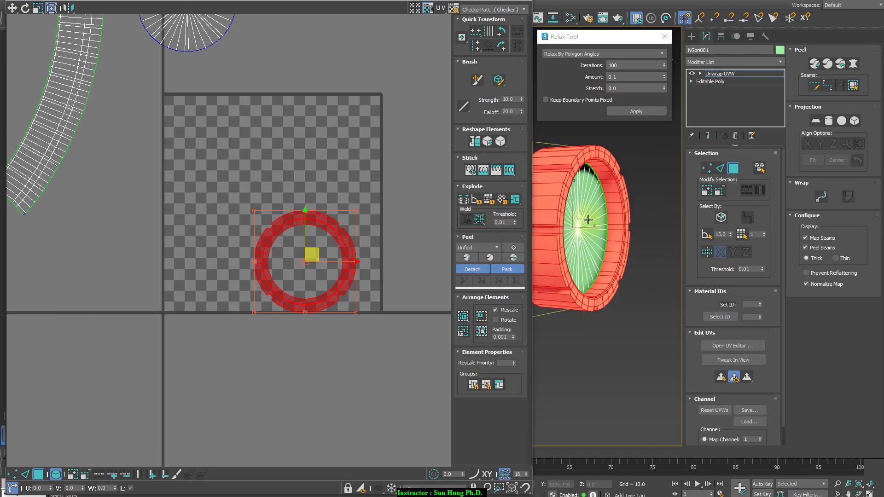
alt+middle_drag(594, 221, 681, 239)
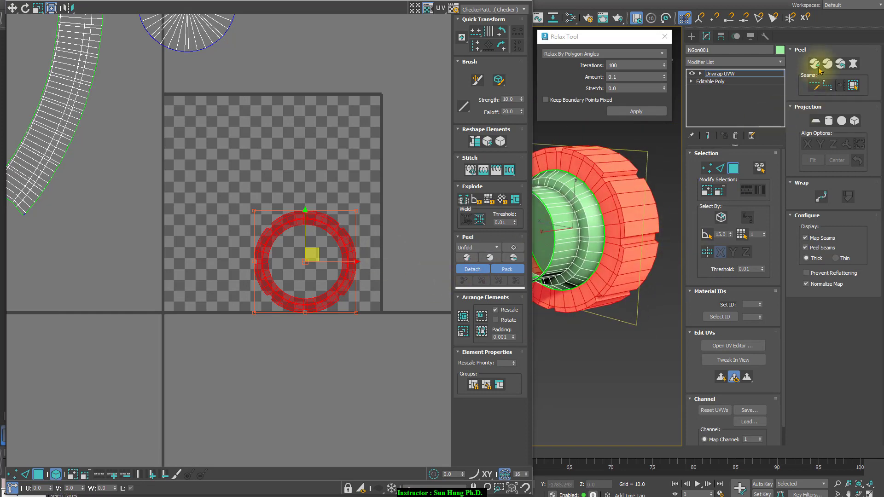
Select the full ring of radial edges on the notched ring's collar-side face, and convert it to a face selection
click(718, 170)
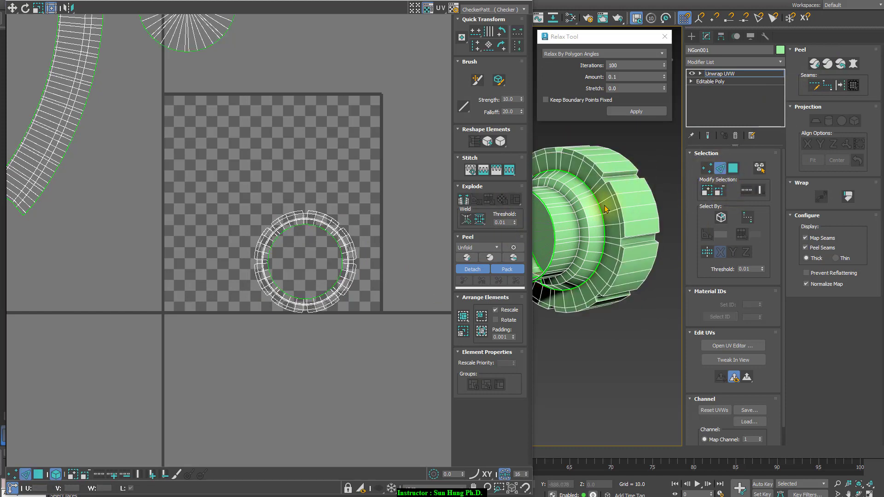
click(335, 229)
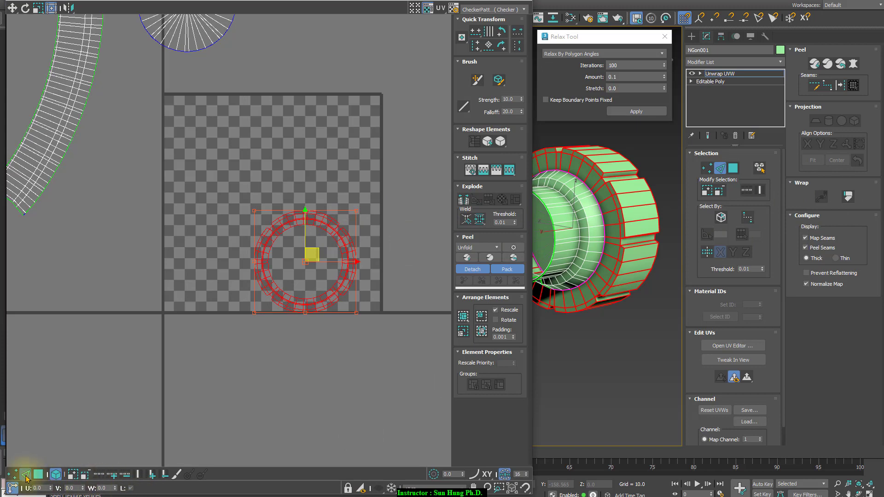
click(26, 476)
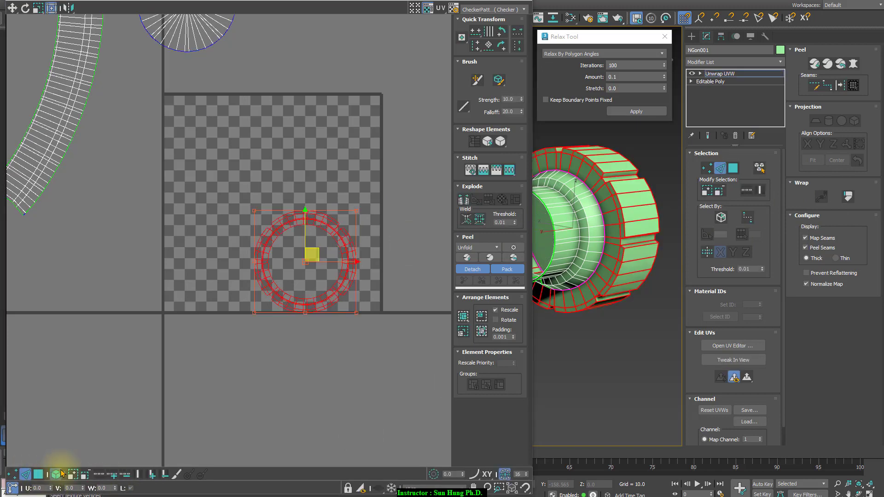
click(283, 282)
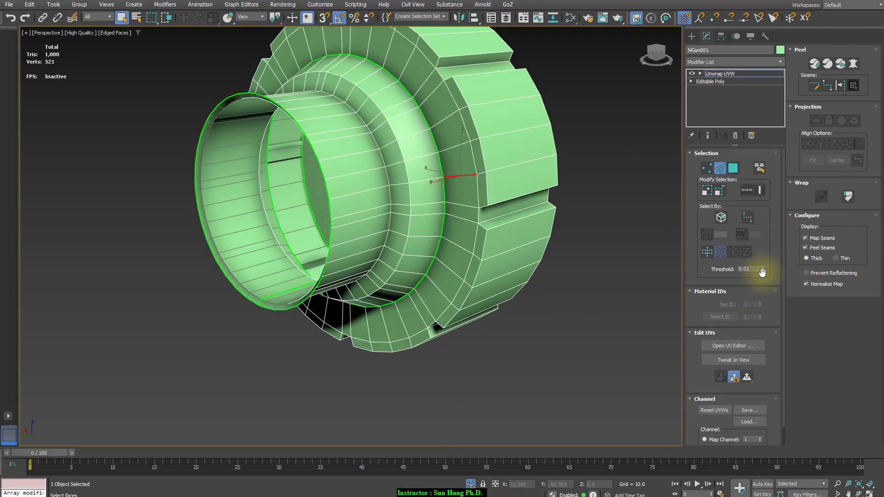
click(760, 192)
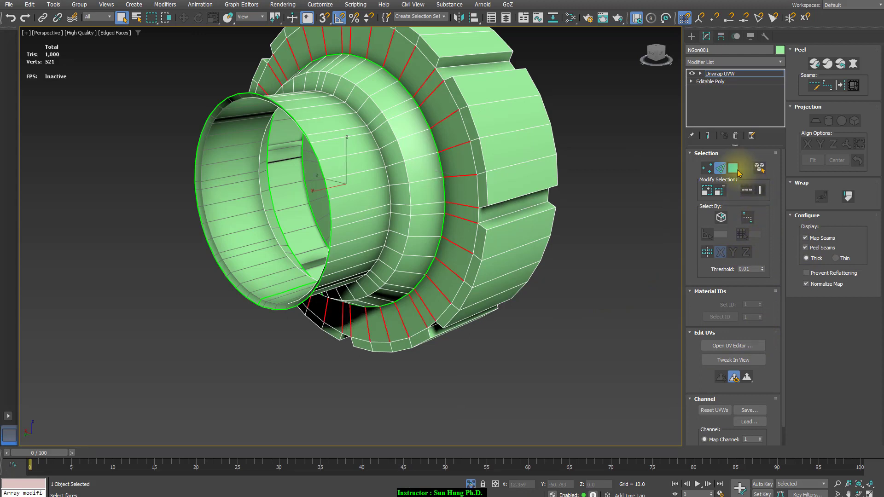
click(736, 170)
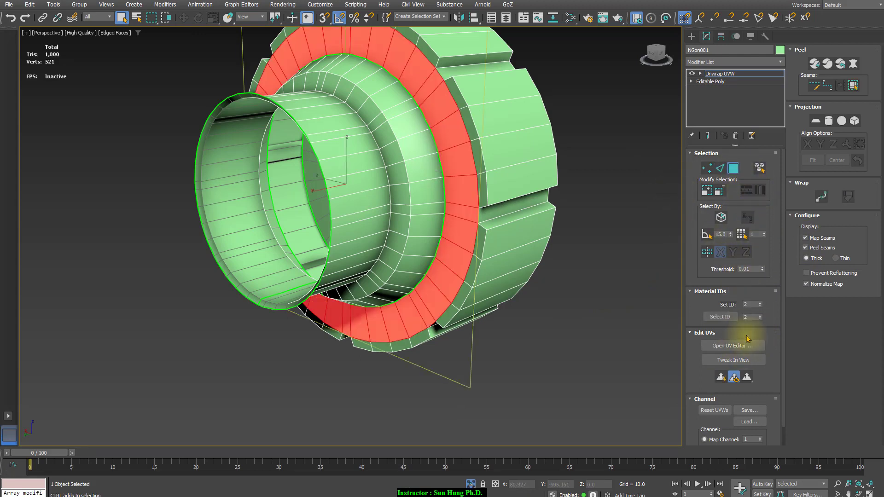
Grow the face selection out to the ring's rim, and deselect the collar and notch wall faces
click(706, 190)
alt+middle_drag(592, 192, 561, 192)
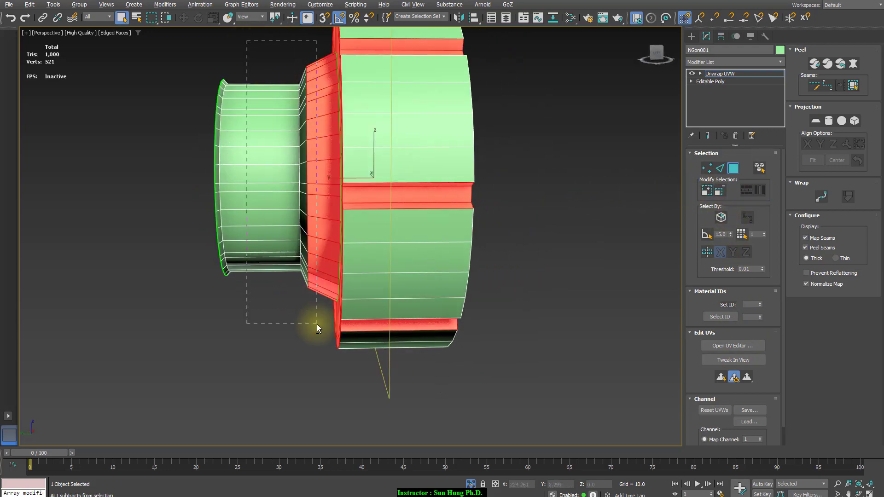
alt+middle_drag(317, 324, 561, 269)
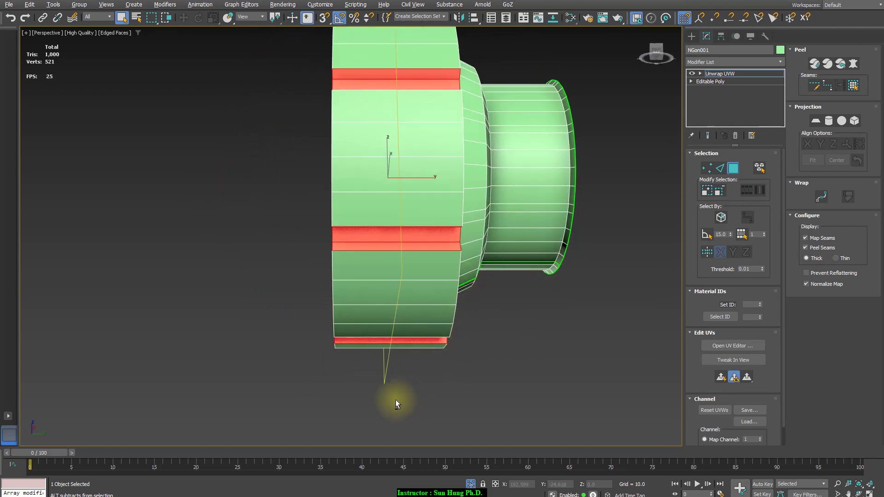
alt+drag(396, 404, 394, 136)
middle_drag(480, 253, 455, 440)
alt+drag(371, 183, 388, 368)
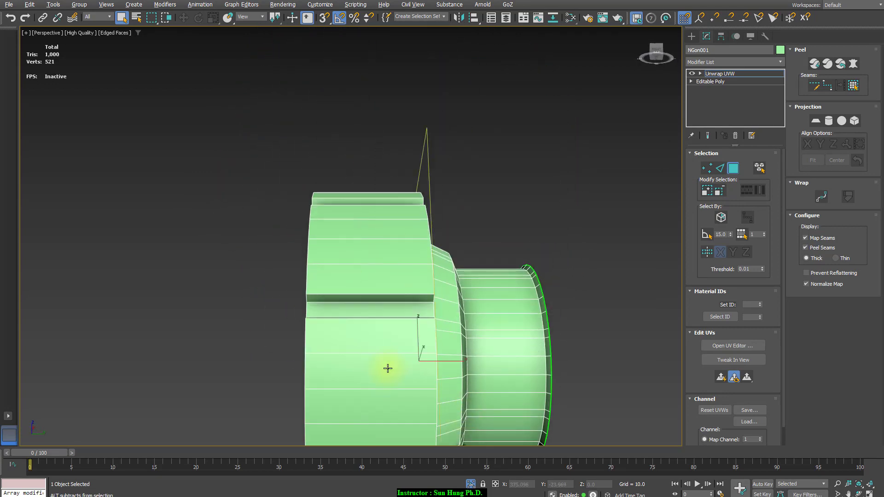
Apply a quick planar map to the selected collar-side face, and move its UV shell above and right of the texture tile
alt+middle_drag(388, 369, 506, 350)
click(720, 377)
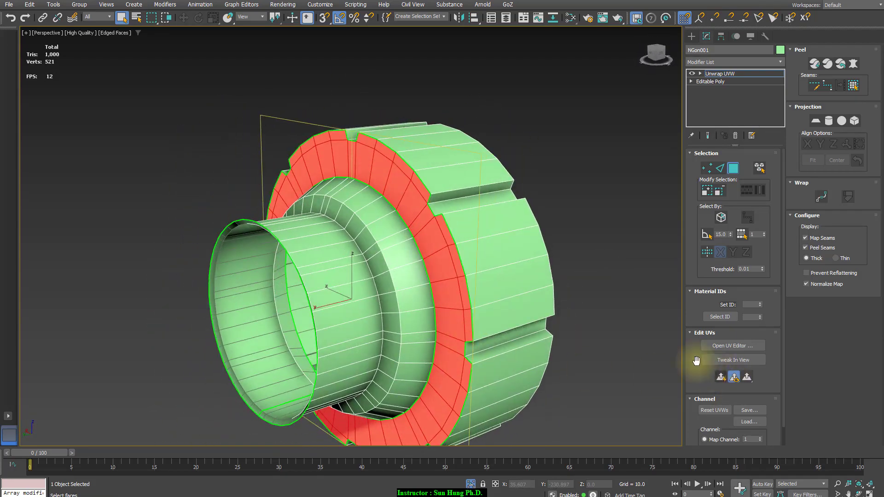
scroll(481, 287, down, 5)
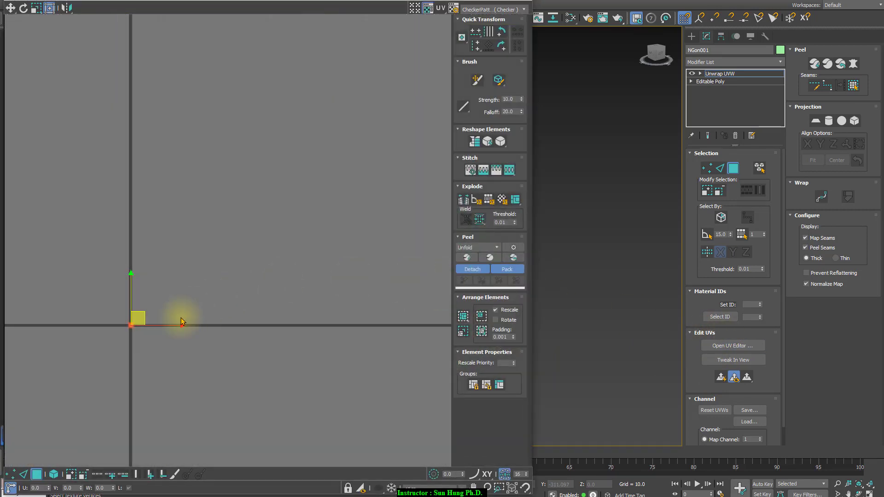
scroll(130, 320, up, 3)
middle_drag(218, 311, 284, 233)
scroll(244, 272, up, 5)
scroll(228, 241, up, 6)
middle_drag(228, 242, 437, 368)
scroll(248, 298, up, 4)
middle_drag(237, 276, 335, 339)
drag(236, 218, 420, 77)
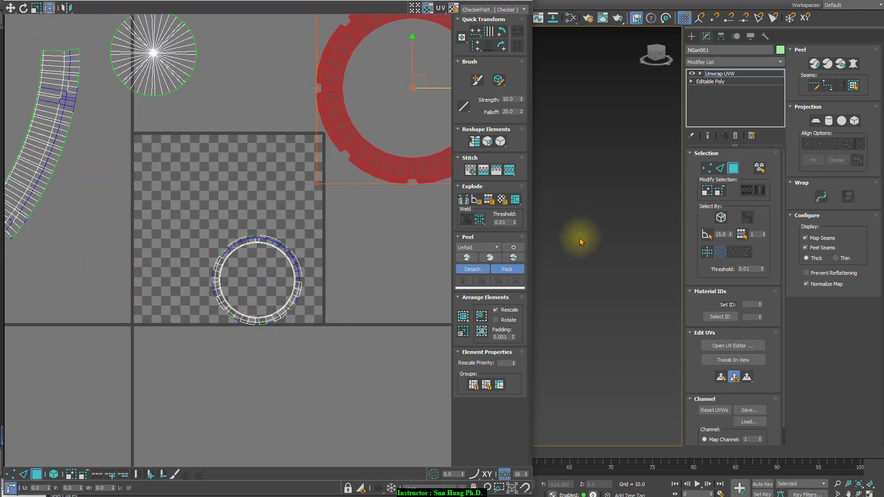
Select the full ring of edges across the notched ring's inner wall, and convert it to a face selection
scroll(651, 236, down, 5)
alt+middle_drag(583, 279, 598, 269)
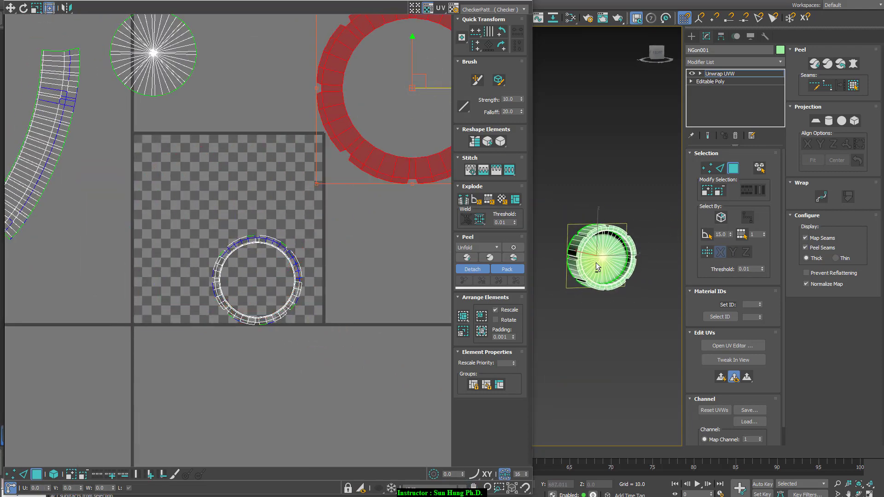
scroll(599, 268, up, 4)
scroll(668, 239, up, 3)
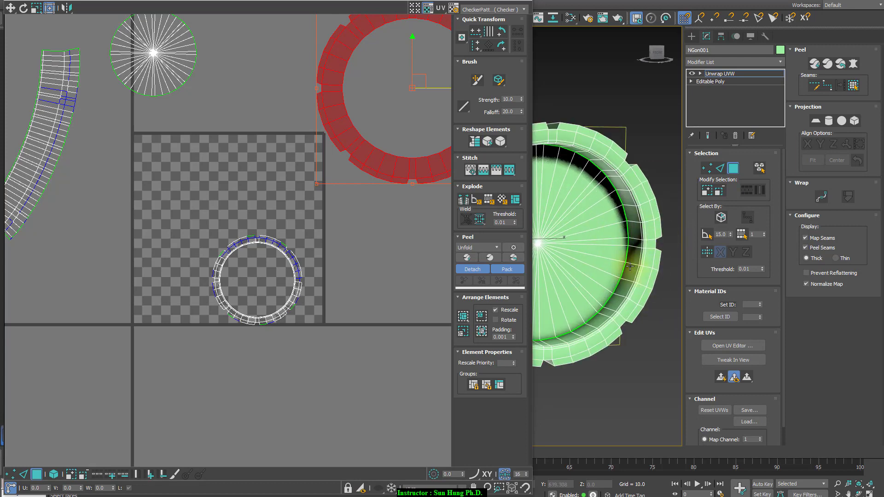
click(720, 168)
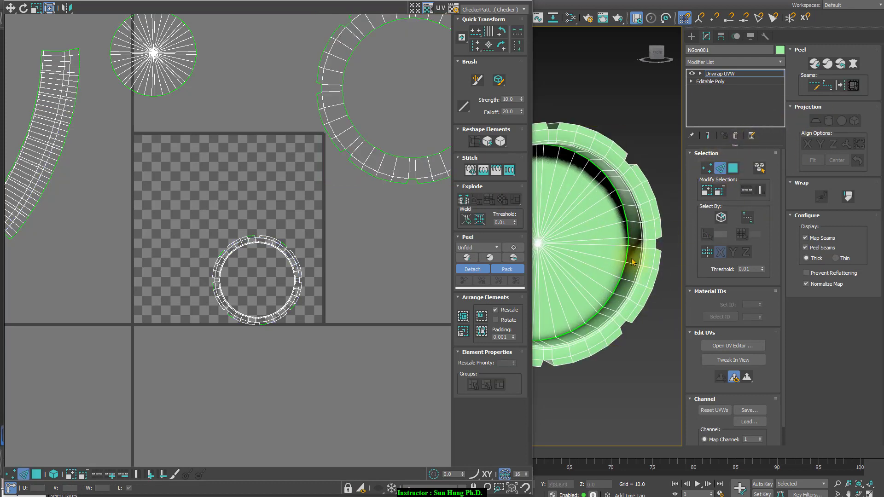
scroll(632, 280, up, 8)
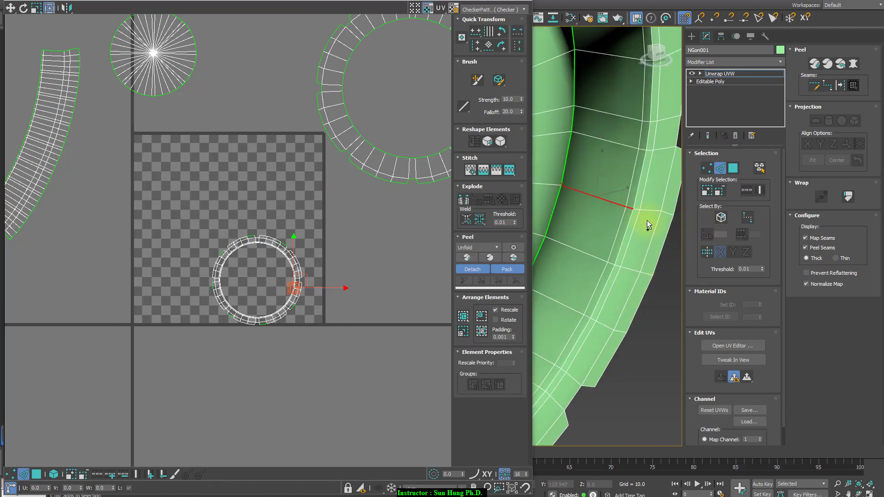
alt+middle_drag(647, 225, 604, 213)
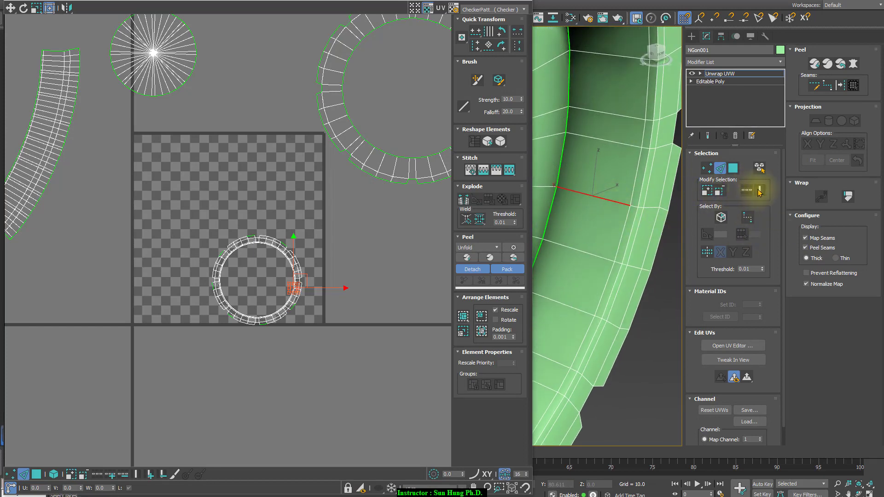
click(760, 192)
click(733, 168)
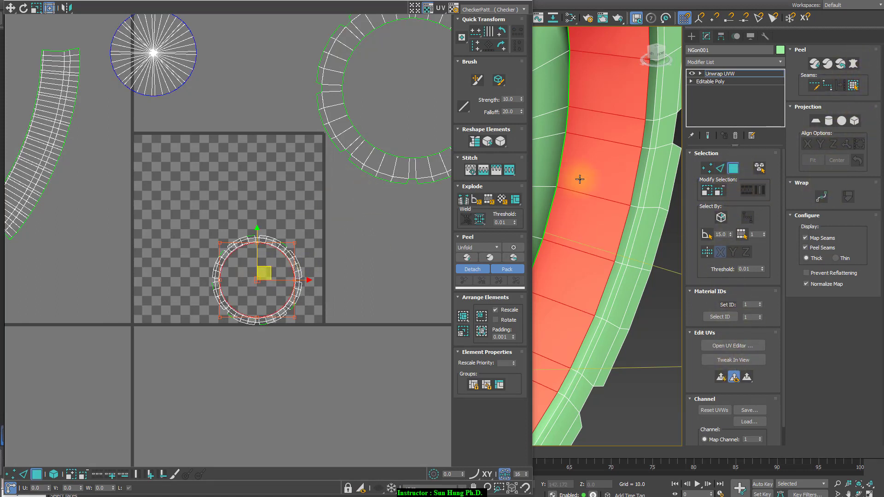
Mark one edge across the notched ring's inner wall as a peel seam with Edit Seams
scroll(580, 181, down, 5)
middle_drag(621, 200, 660, 207)
alt+middle_drag(661, 207, 571, 231)
scroll(631, 251, up, 8)
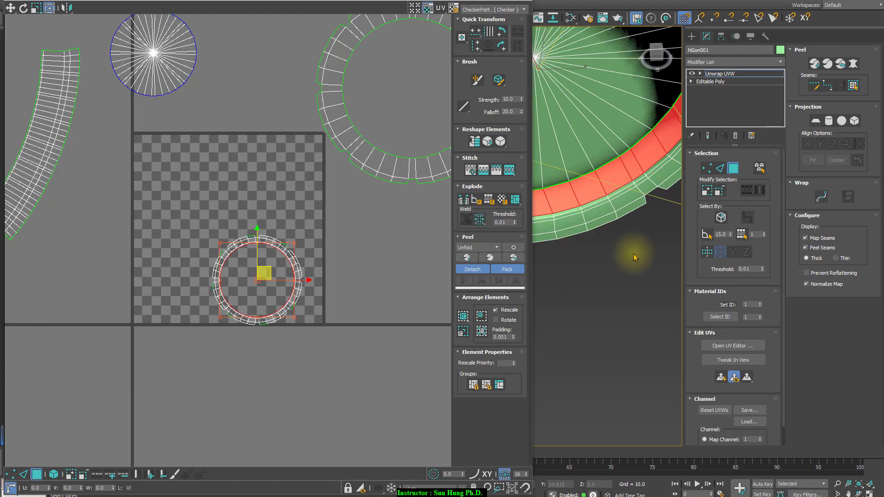
scroll(627, 267, up, 5)
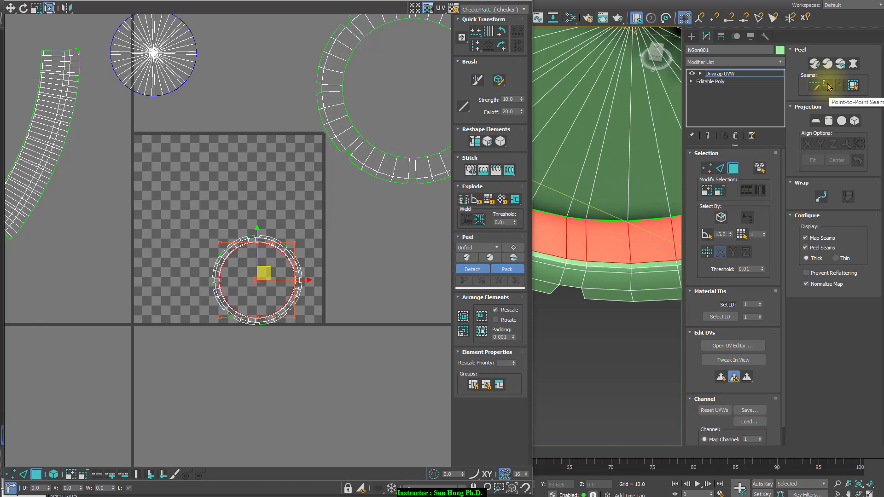
scroll(630, 239, down, 6)
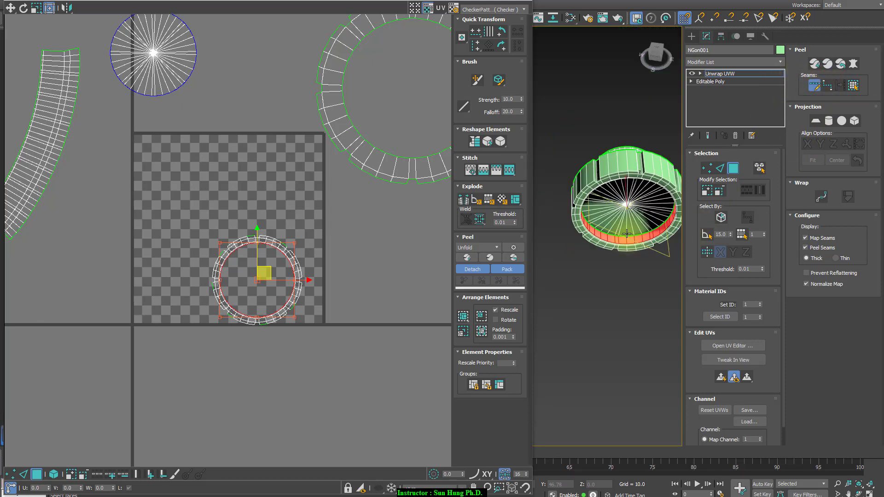
alt+middle_drag(628, 235, 625, 148)
click(613, 146)
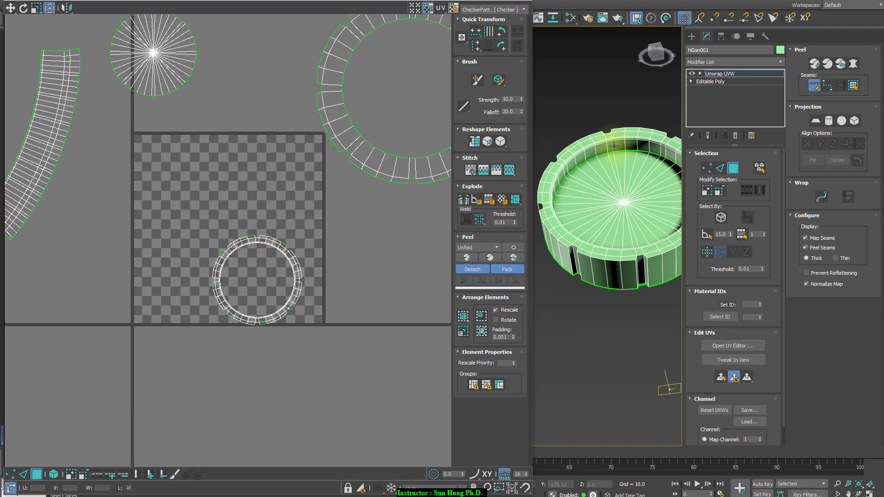
alt+middle_drag(644, 198, 657, 286)
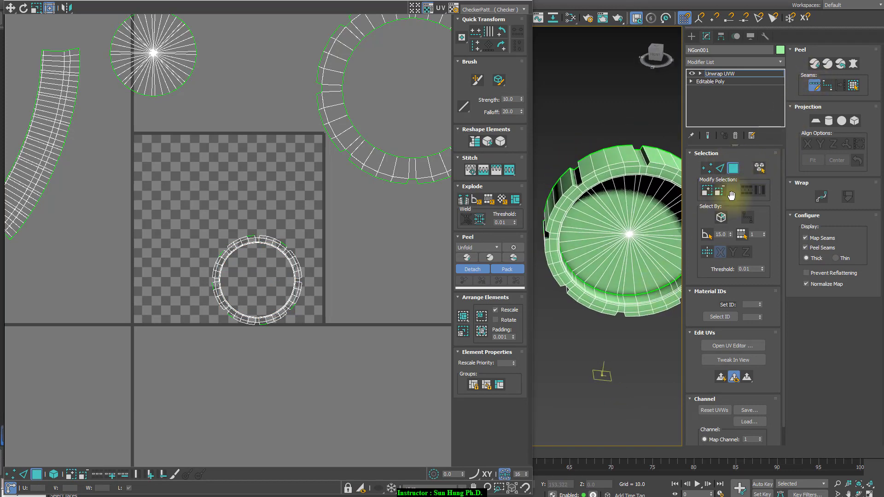
Reselect the inner wall faces from the edge ring, and unwrap them with Pelt Map, running Relax before committing
click(720, 170)
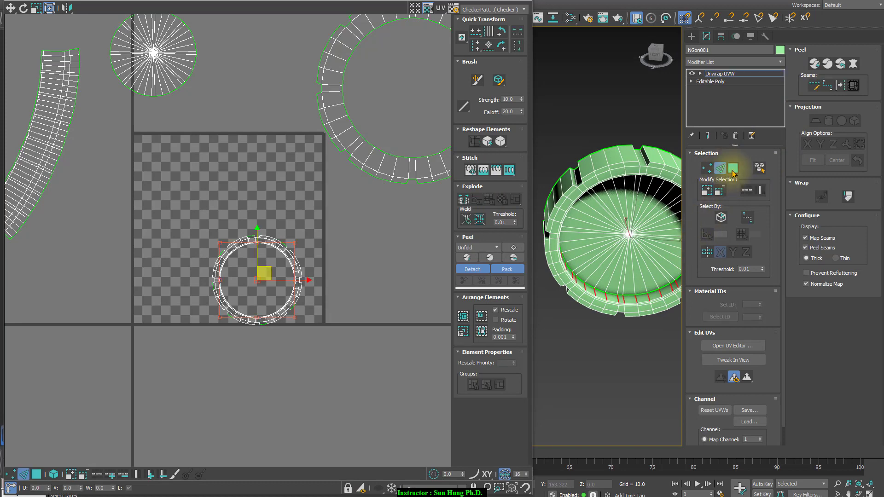
click(733, 169)
alt+middle_drag(644, 246, 591, 179)
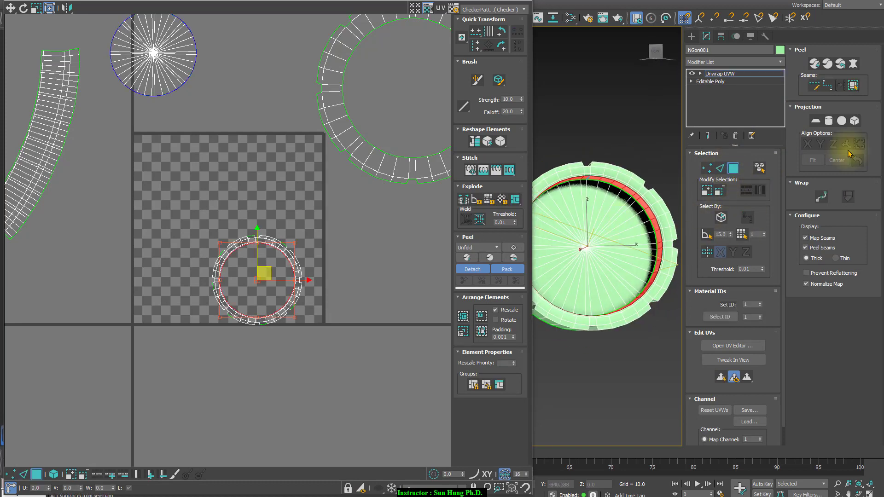
click(853, 63)
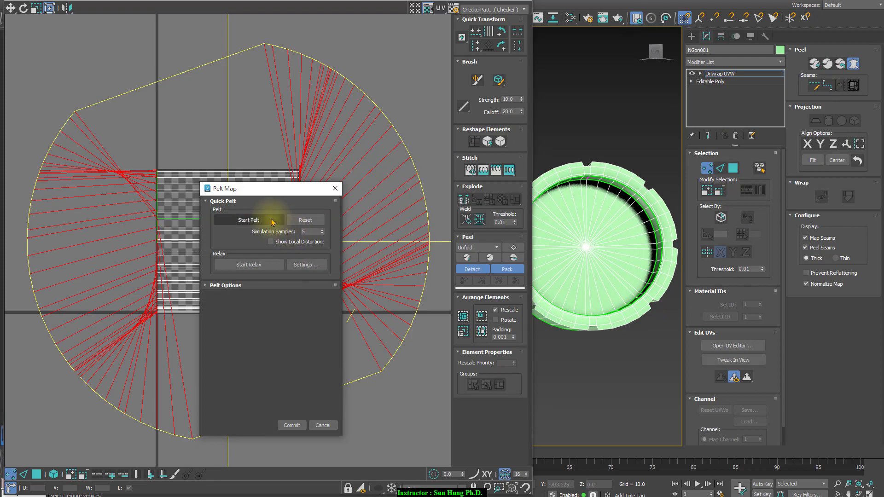
click(272, 265)
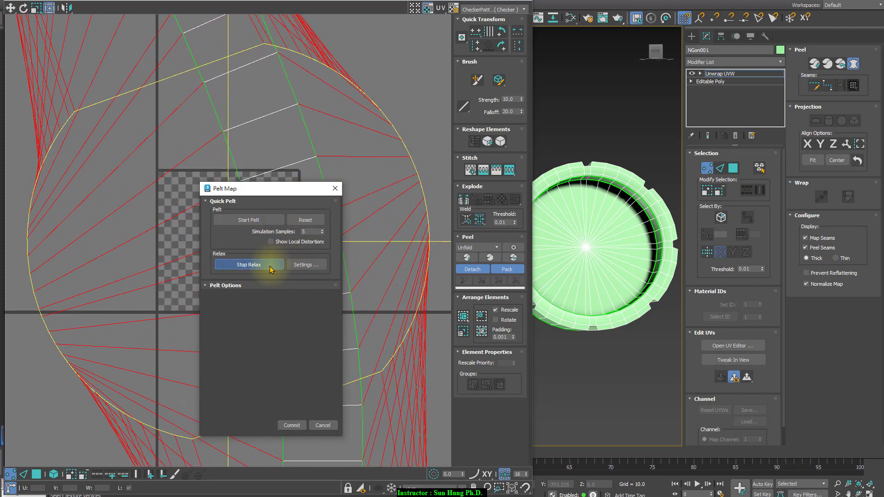
click(270, 269)
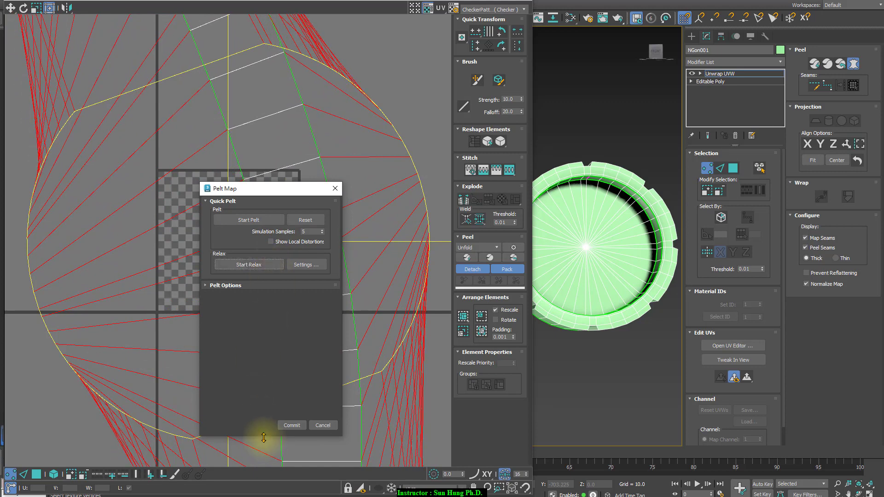
click(291, 425)
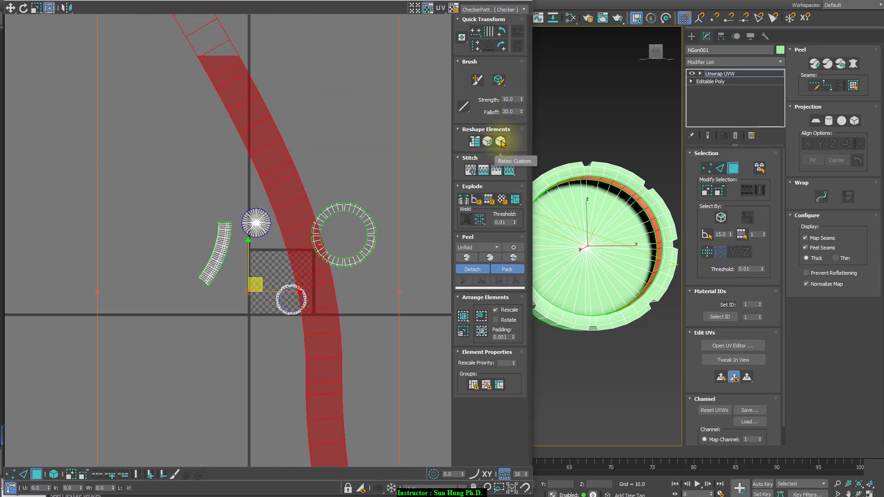
Relax the pelted inner wall strip by polygon angles with 100 iterations, amount 0.1 and stretch 0
click(501, 142)
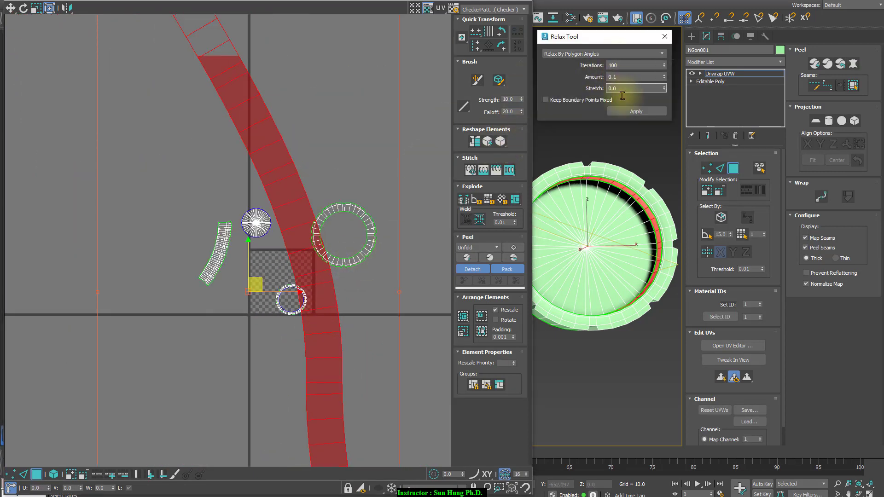
click(640, 113)
scroll(339, 164, down, 4)
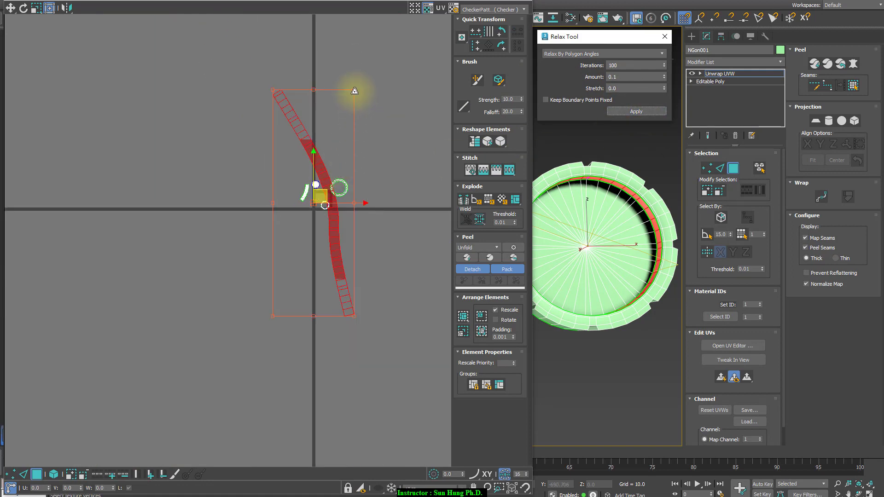
Scale the inner wall strip down uniformly so it sits below the texture tile, relax it again, and clear the selection
mouse_move(354, 95)
ctrl+mouse_down()
mouse_move(296, 288)
mouse_move(310, 231)
mouse_move(317, 241)
ctrl+mouse_up()
scroll(308, 253, up, 2)
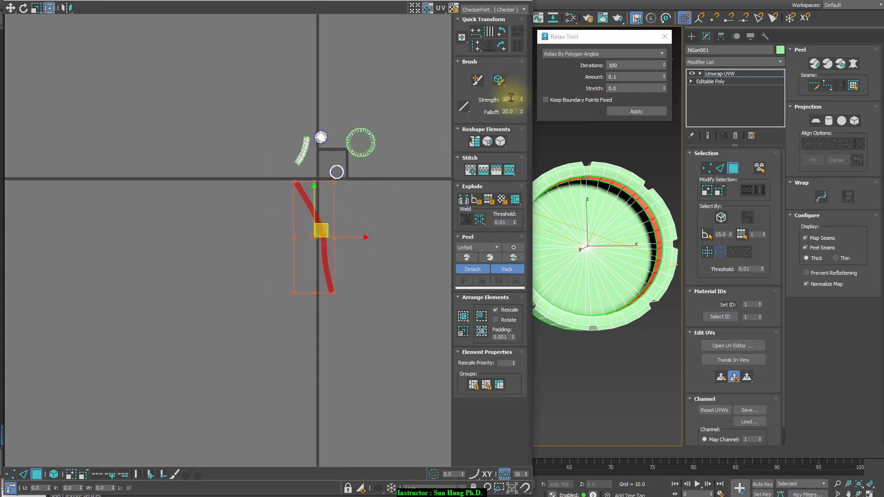
click(501, 142)
click(636, 111)
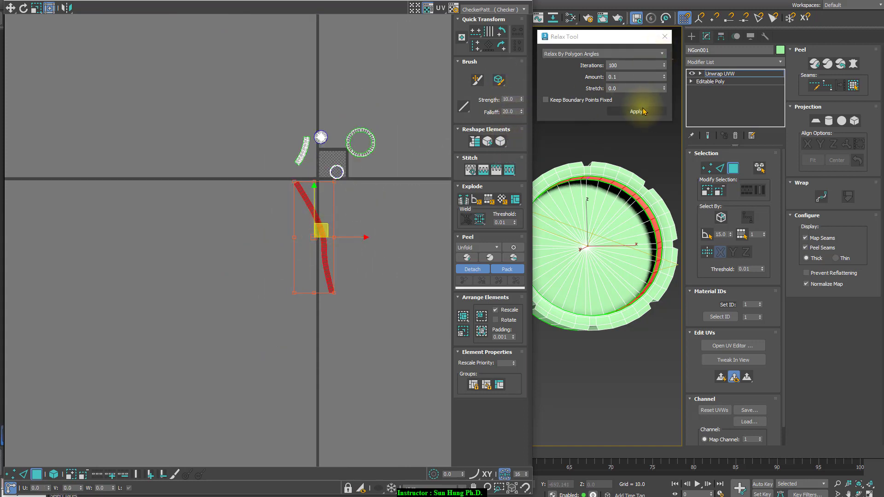
click(394, 192)
scroll(404, 197, up, 4)
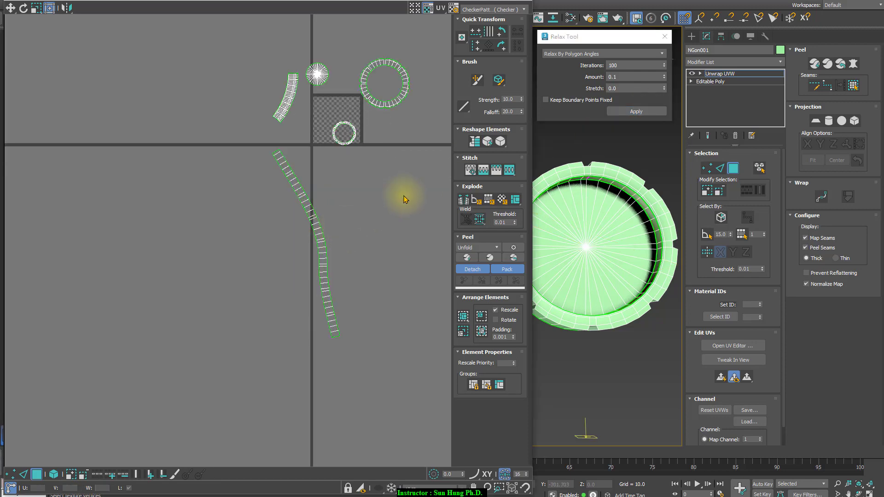
Show the checker pattern on the model, and inspect it on the notched ring's cap, inner wall and outer side
alt+middle_drag(626, 271, 562, 246)
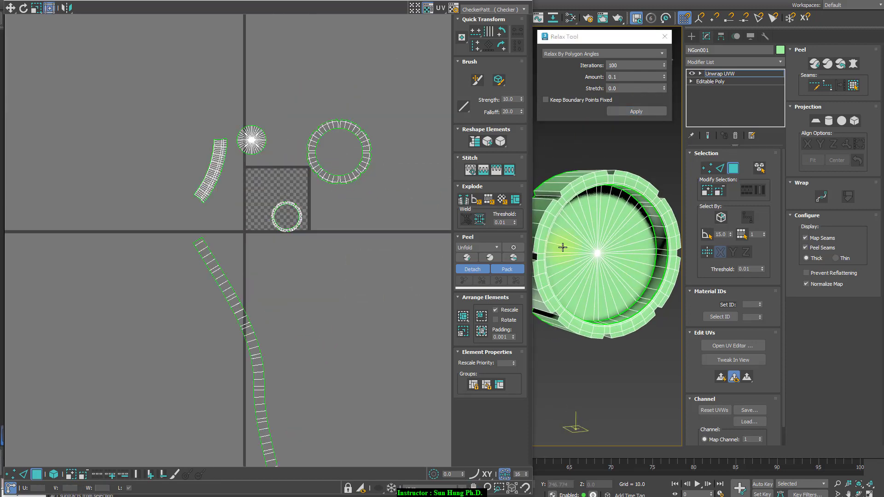
click(492, 10)
click(495, 25)
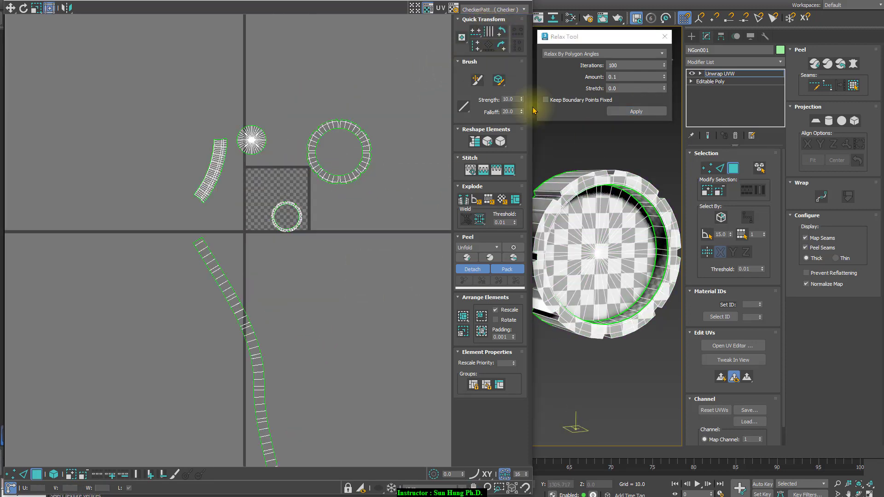
scroll(641, 260, up, 5)
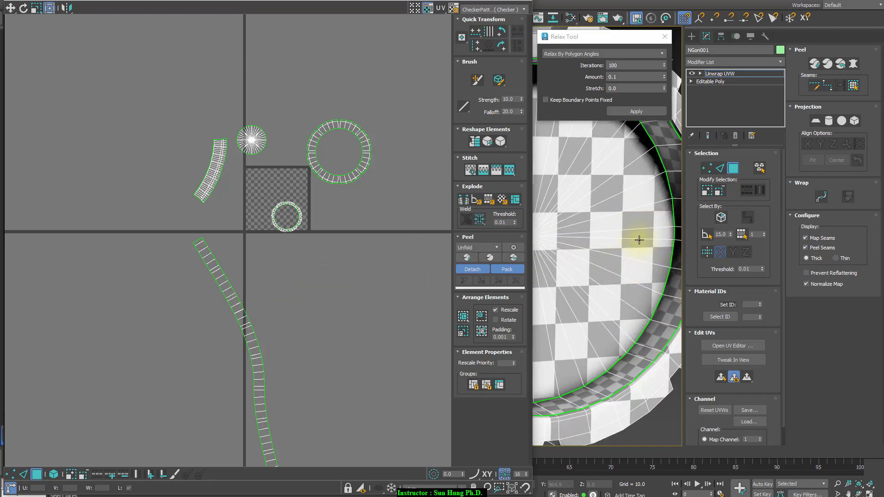
alt+middle_drag(639, 240, 650, 308)
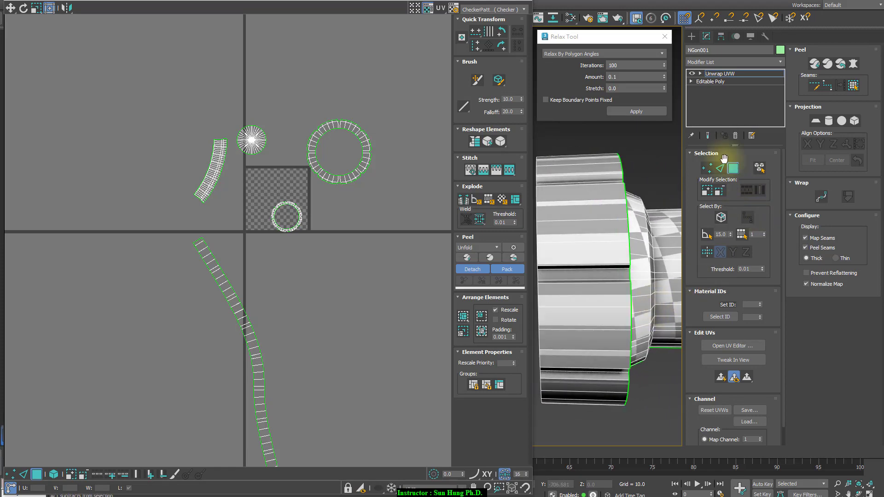
Select only the faces of the notched ring's outer wall, without the cap or inner wall
click(593, 400)
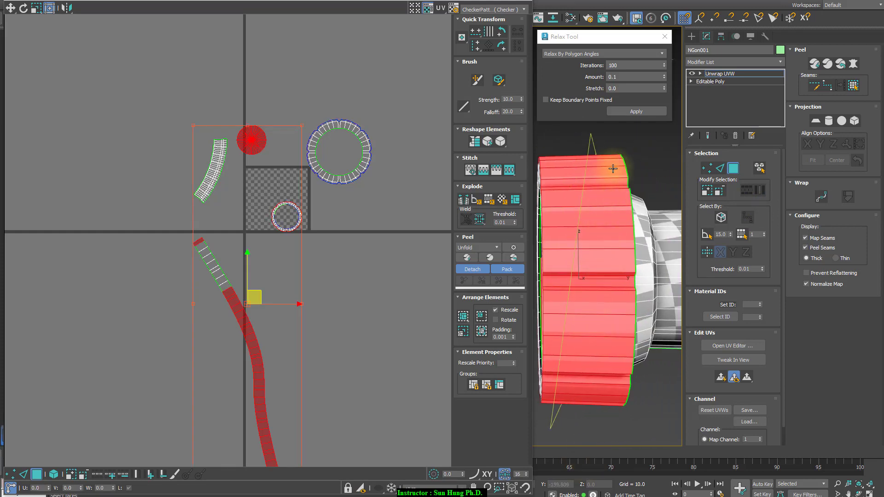
click(594, 148)
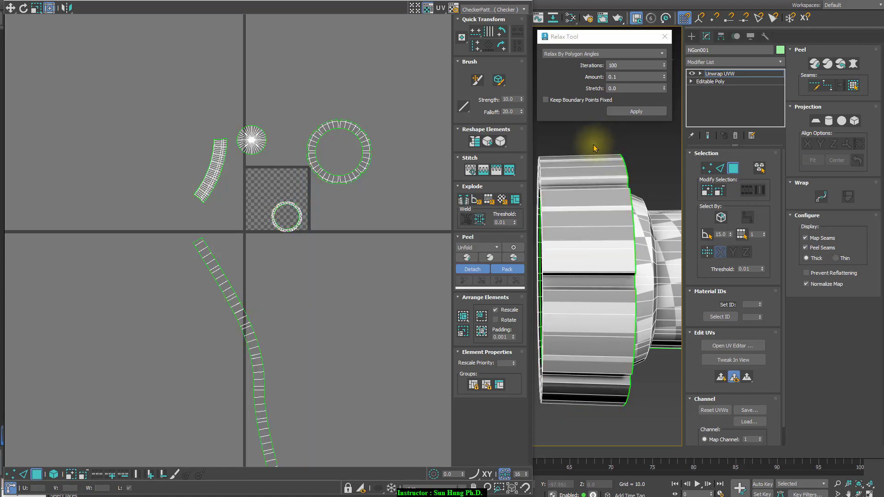
click(591, 413)
alt+middle_drag(588, 414, 755, 355)
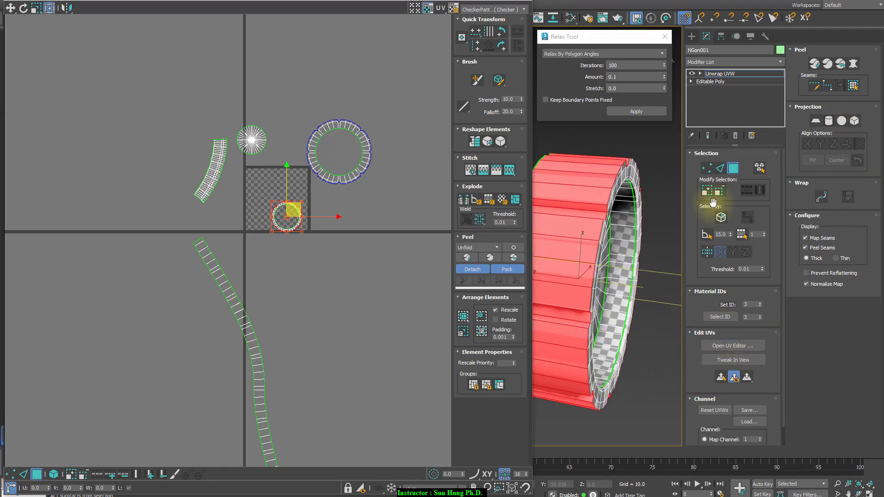
Mark one lengthwise edge inside an outer wall notch as a peel seam with Edit Seams
alt+middle_drag(627, 295, 641, 360)
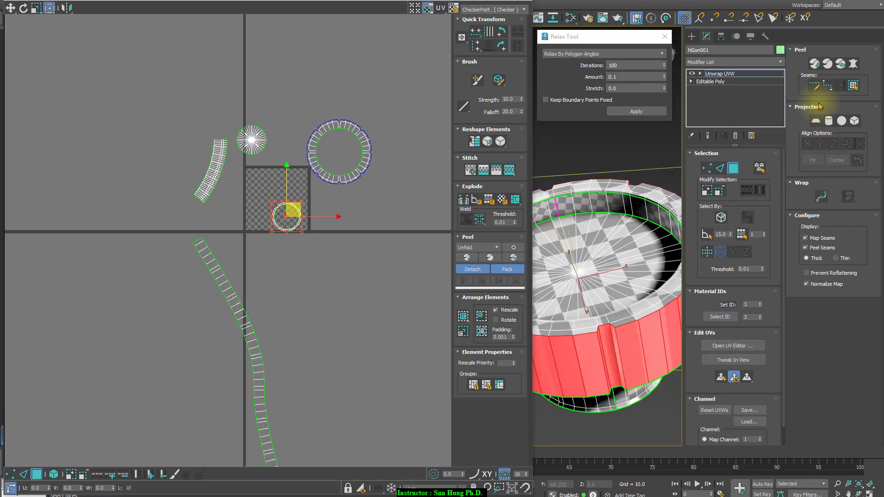
click(817, 87)
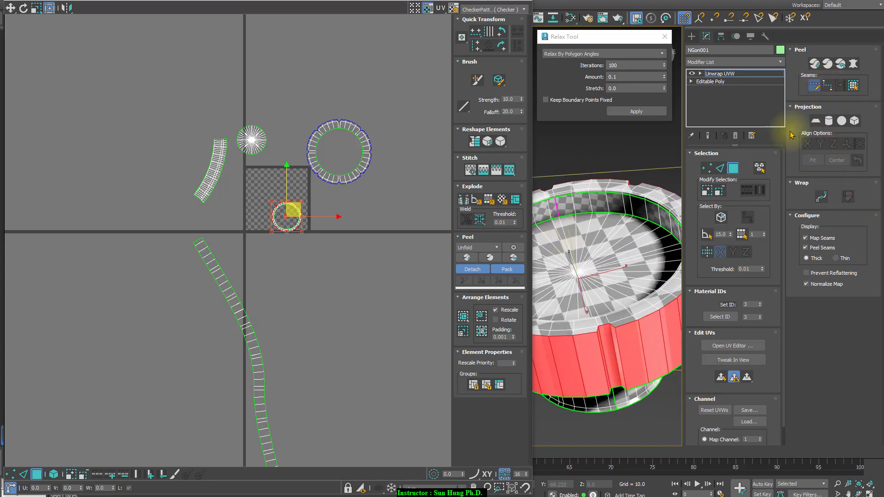
click(612, 346)
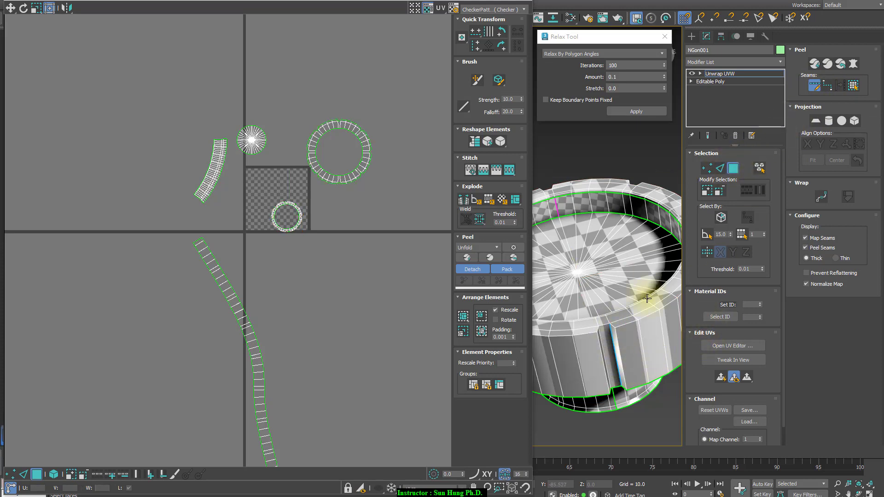
mouse_move(647, 298)
alt+middle_down()
mouse_move(566, 343)
mouse_move(585, 348)
mouse_move(635, 286)
mouse_move(632, 295)
alt+middle_up()
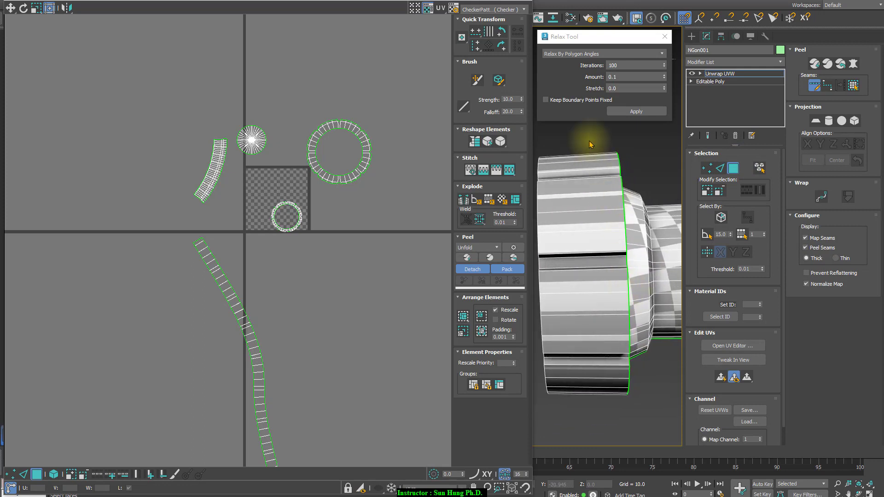
drag(585, 279, 597, 399)
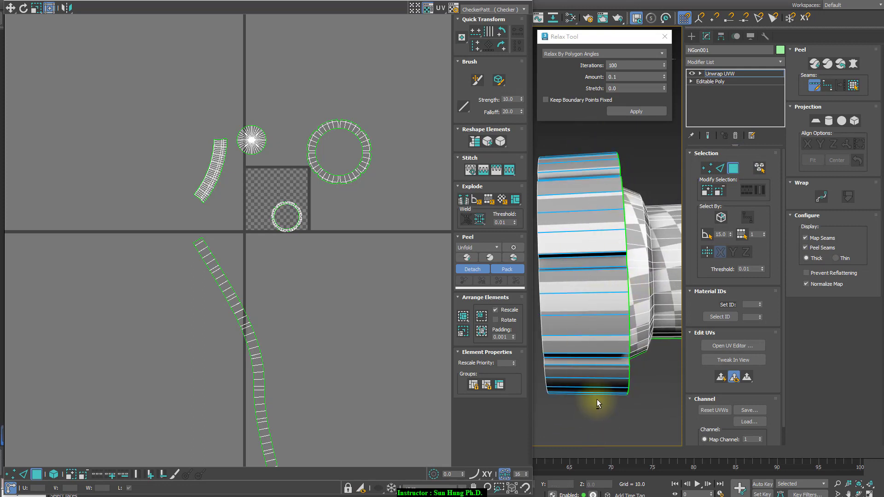
alt+middle_drag(597, 399, 604, 399)
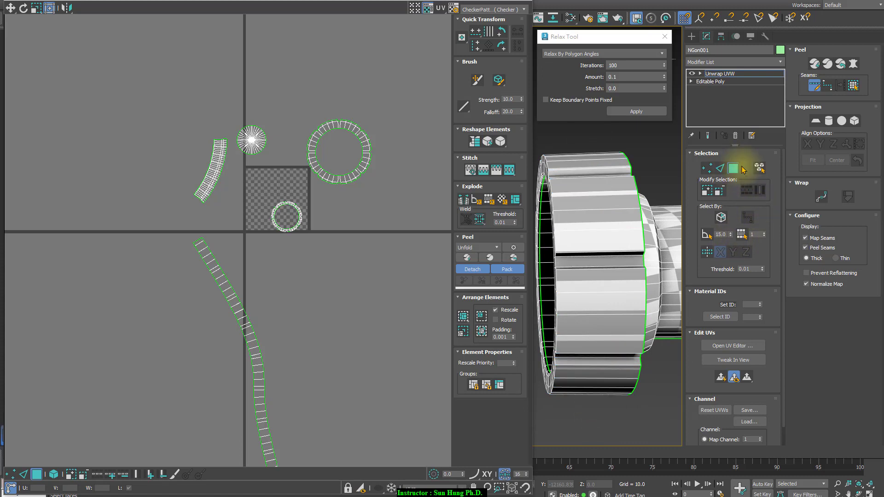
Exit Edit Seams and select only the faces of the notched ring's outer wall
click(814, 86)
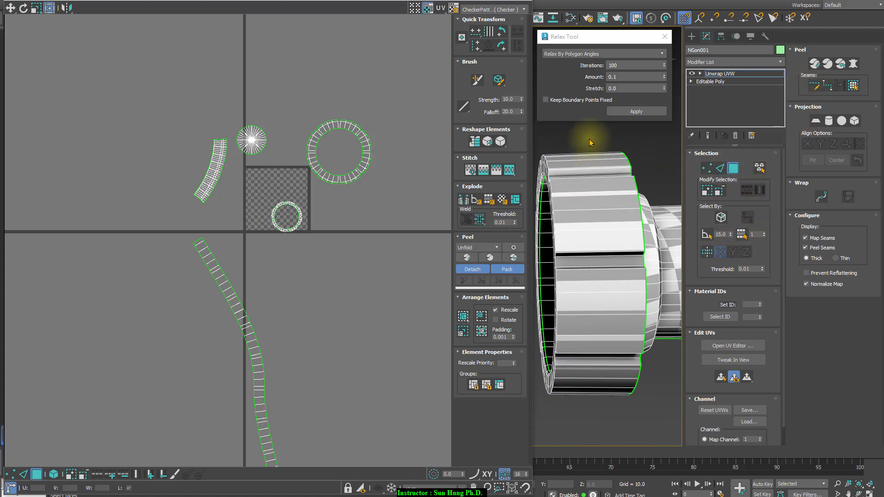
alt+middle_drag(657, 253, 641, 252)
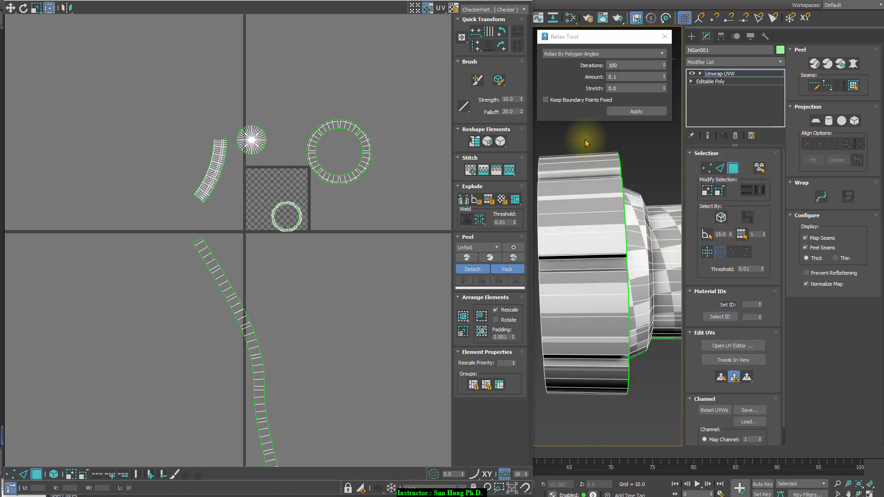
drag(600, 431, 596, 408)
alt+middle_drag(596, 408, 813, 152)
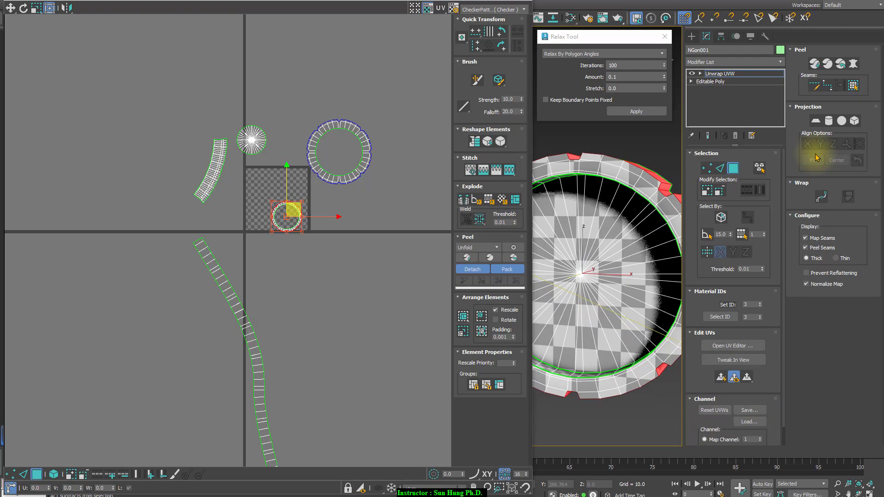
Pelt and relax the outer wall's UVs, commit the result, and move the strip above the texture tile
click(850, 70)
click(260, 220)
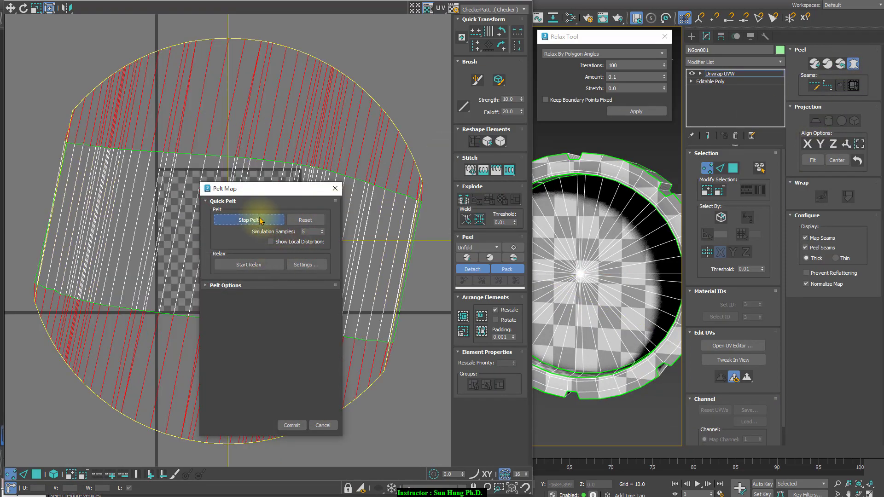
click(260, 220)
click(257, 265)
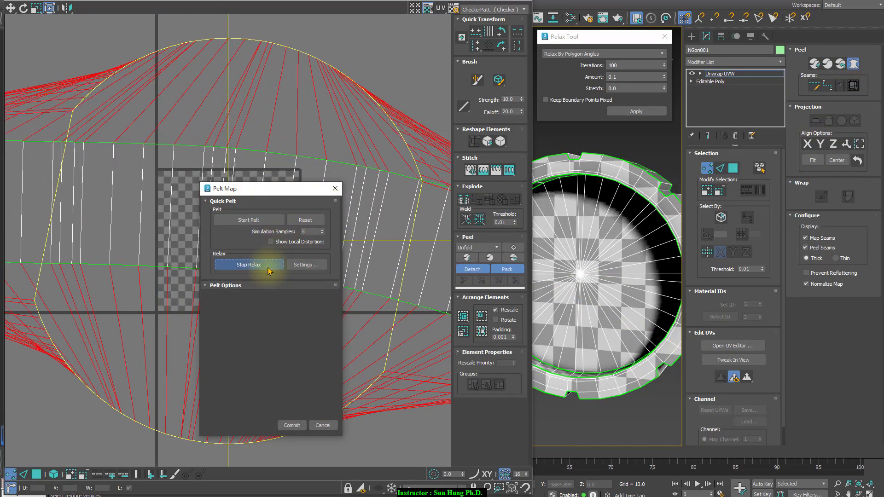
click(268, 267)
click(291, 425)
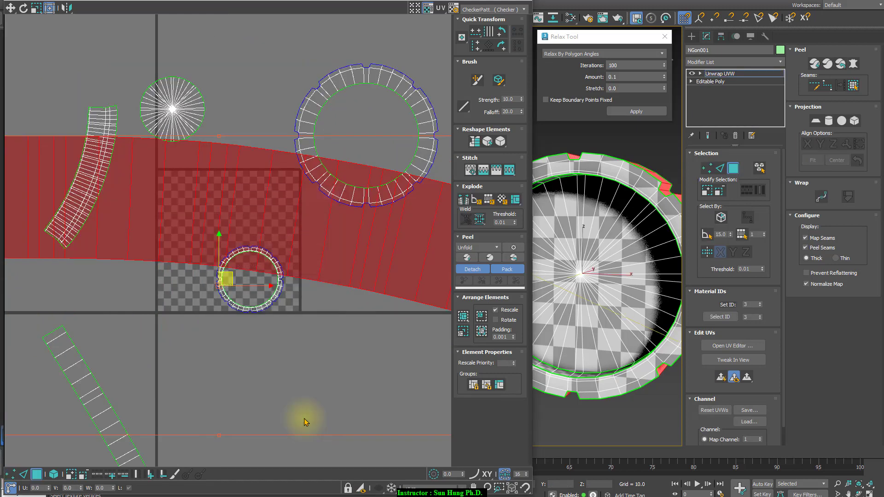
scroll(343, 296, down, 2)
drag(418, 286, 276, 141)
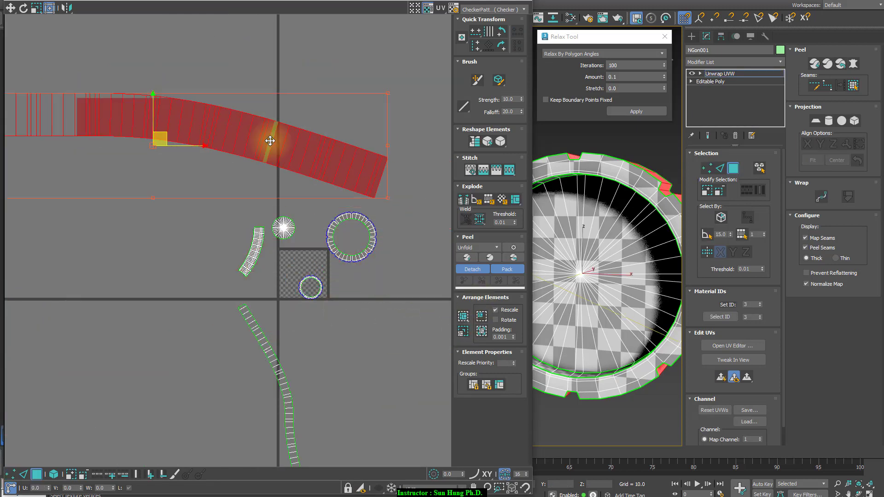
Select the UV shell of the notched ring's front rim and reproject it with a quick planar map
mouse_move(642, 320)
alt+middle_down()
mouse_move(651, 327)
mouse_move(667, 314)
mouse_move(640, 316)
alt+middle_up()
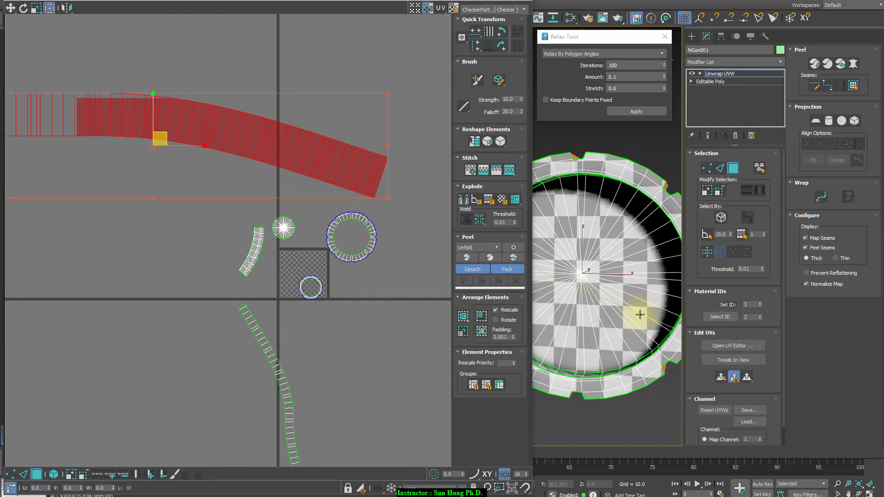
scroll(642, 184, up, 4)
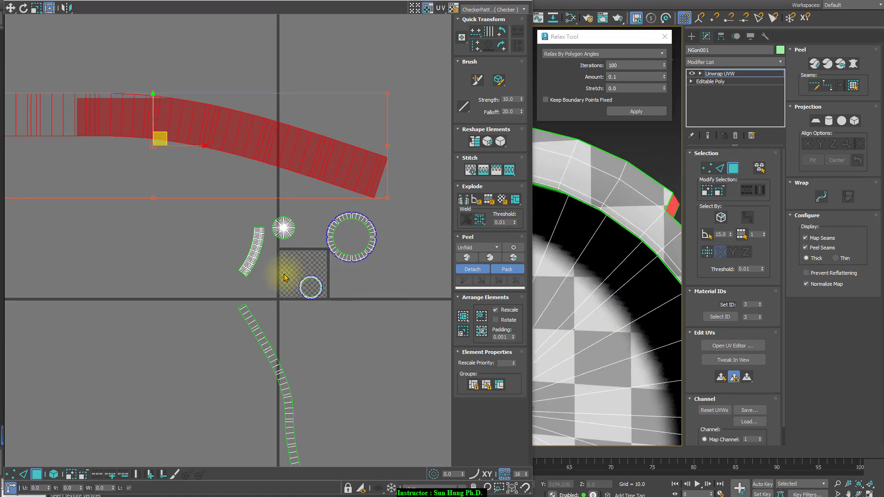
drag(286, 267, 346, 336)
scroll(626, 256, down, 5)
middle_drag(618, 288, 663, 247)
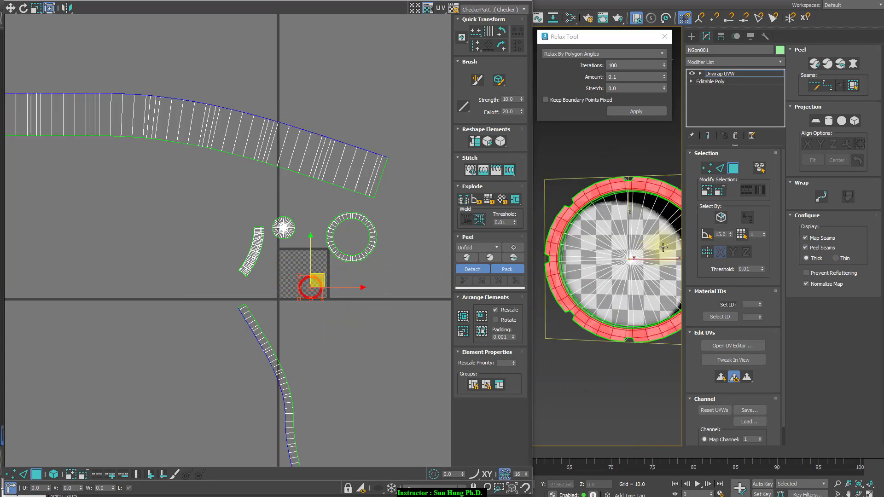
click(725, 377)
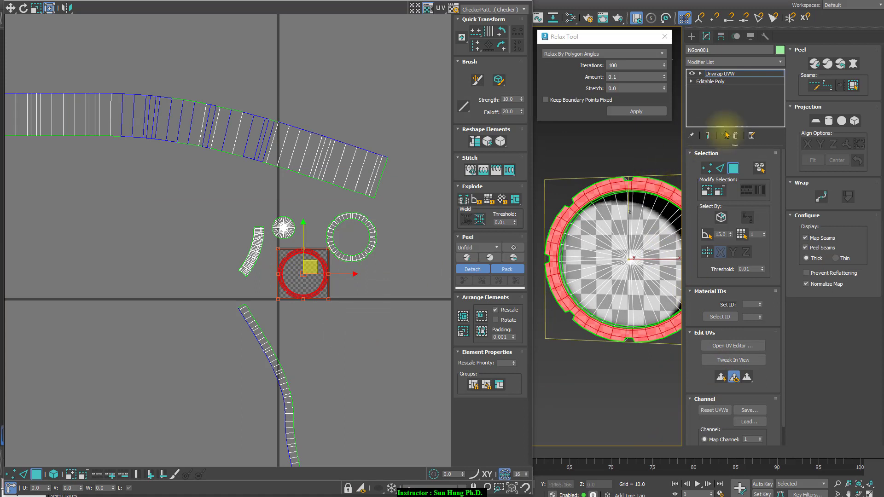
Select all UV shells, run Quick Peel to unfold and pack them into the tile, and clear the selection
scroll(335, 230, down, 3)
drag(134, 112, 396, 374)
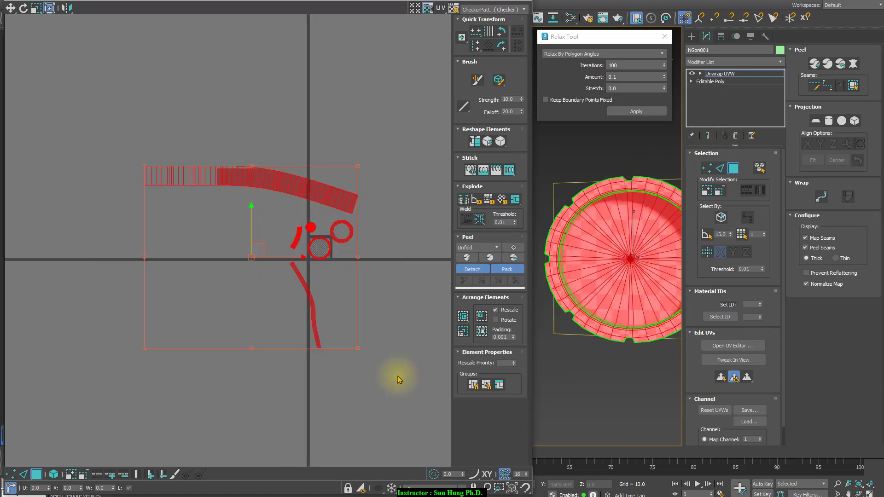
click(467, 258)
click(368, 259)
Turn on element selection, select the long outer wall strip, and rotate it until it lies horizontally
scroll(322, 253, up, 5)
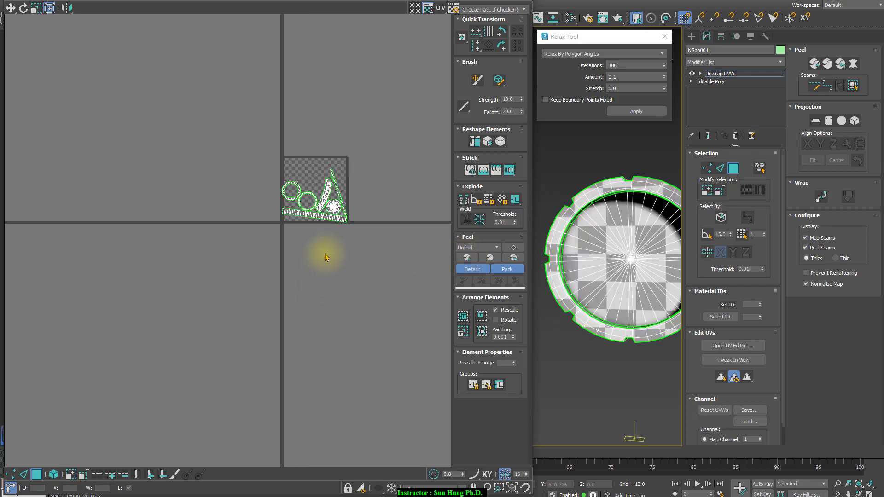
scroll(284, 199, up, 3)
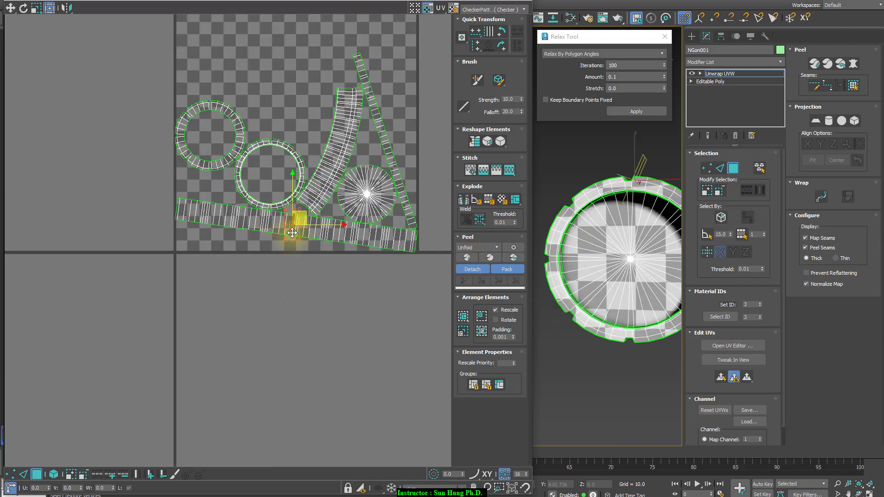
click(53, 474)
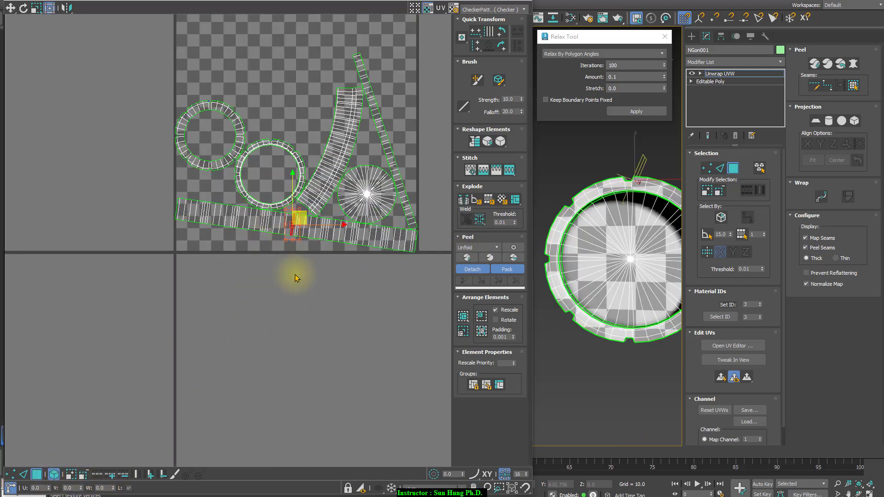
click(310, 229)
scroll(310, 263, up, 2)
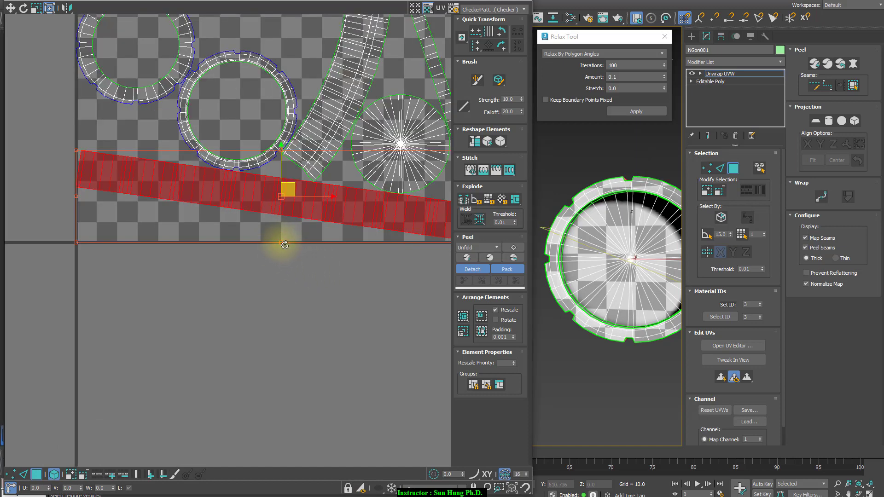
drag(284, 244, 290, 244)
middle_drag(347, 256, 255, 324)
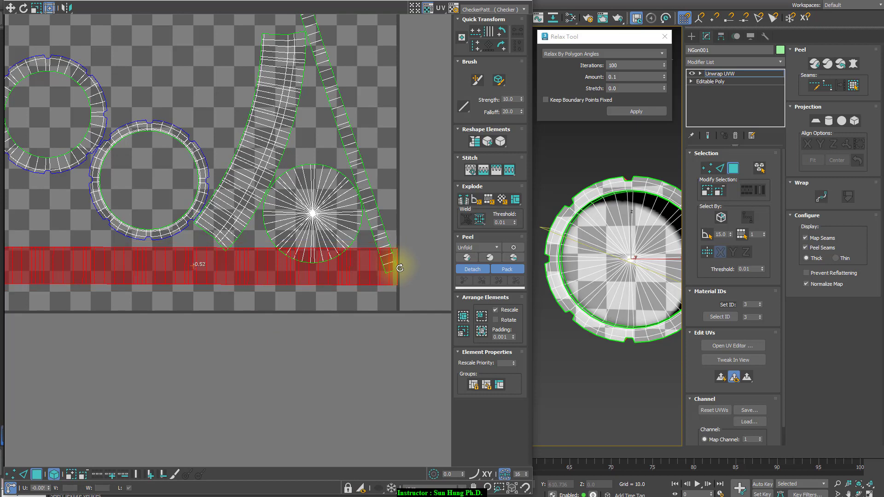
Rotate the thin diagonal strip to horizontal and place it just below the outer wall strip inside the tile
click(355, 122)
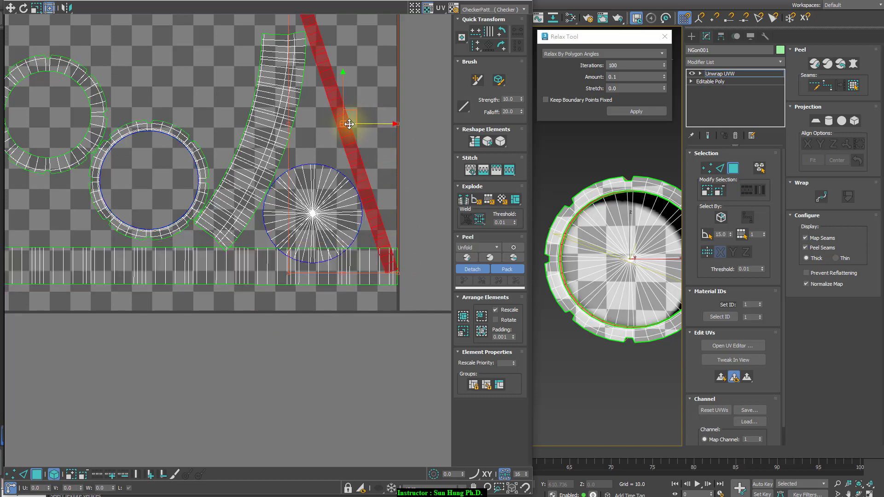
drag(349, 124, 318, 193)
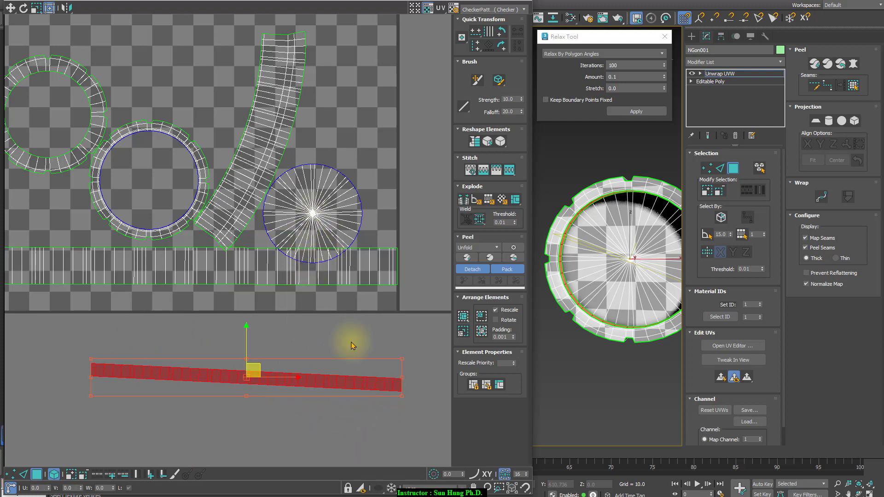
drag(399, 386, 394, 303)
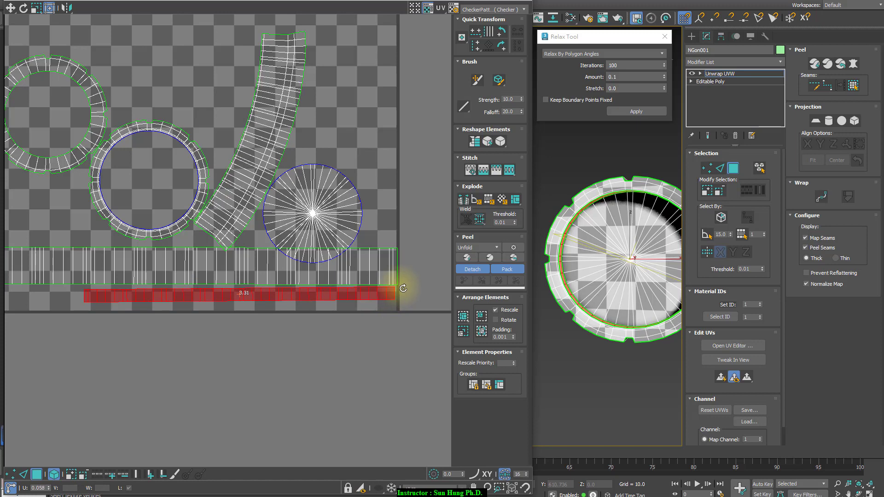
click(388, 150)
Move the curved strip up toward the tile's outer edge and shift the round disc shell partly outside the tile
click(276, 113)
drag(277, 112, 352, 81)
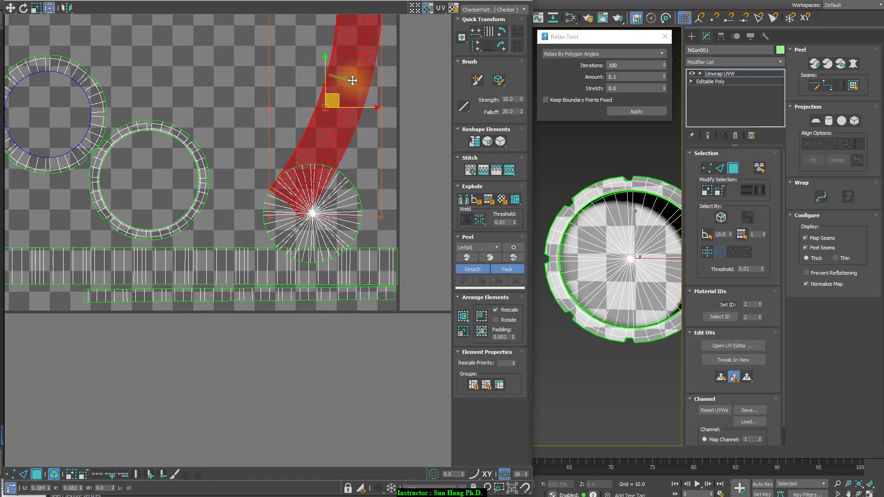
click(326, 219)
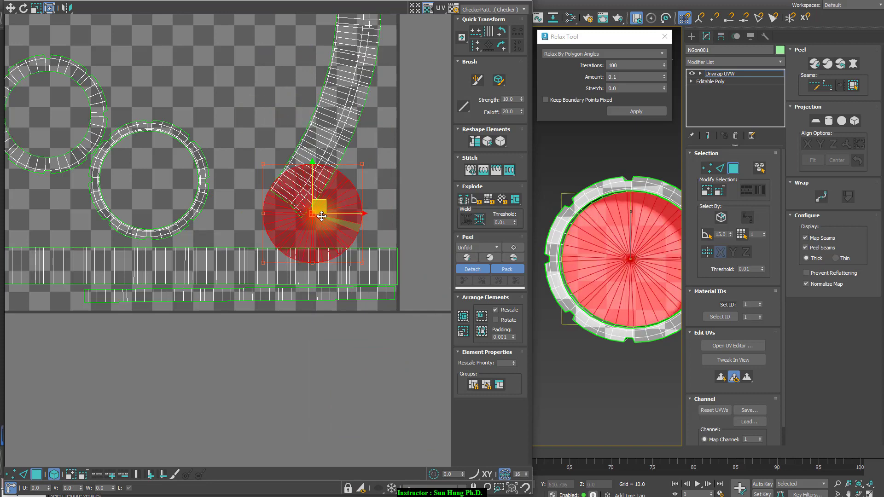
click(332, 130)
drag(331, 200, 429, 199)
Select the curved strip and rotate it about 73 degrees so it lies roughly horizontally
click(327, 139)
middle_drag(344, 144, 301, 222)
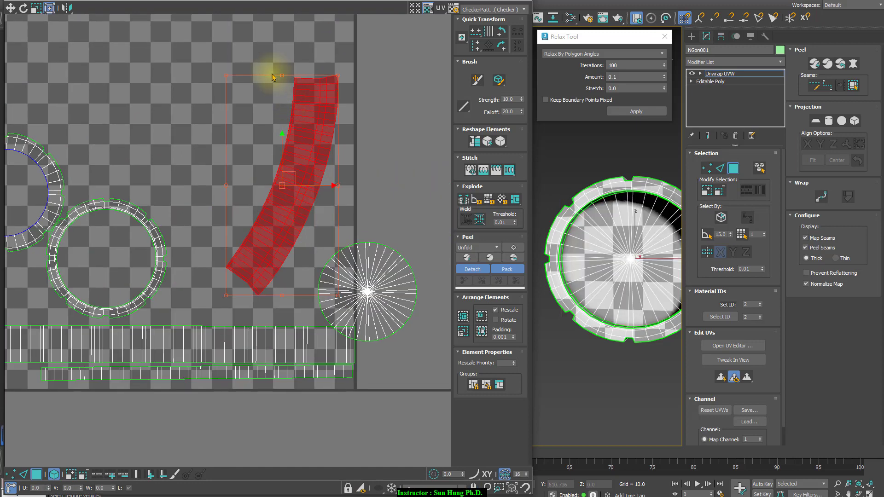
click(279, 78)
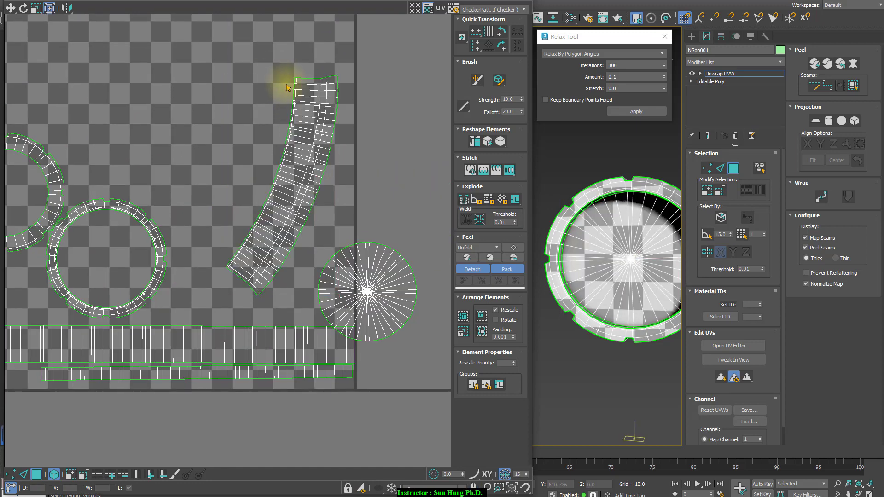
click(299, 106)
click(282, 76)
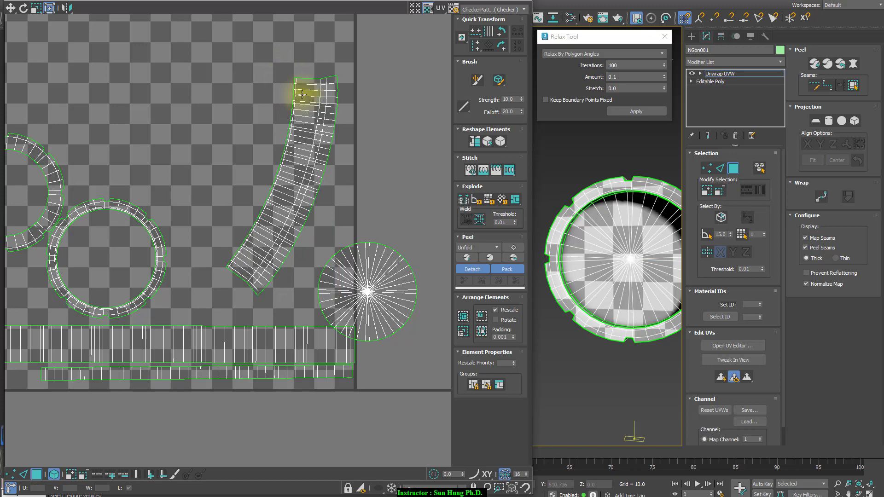
click(303, 95)
drag(283, 76, 363, 162)
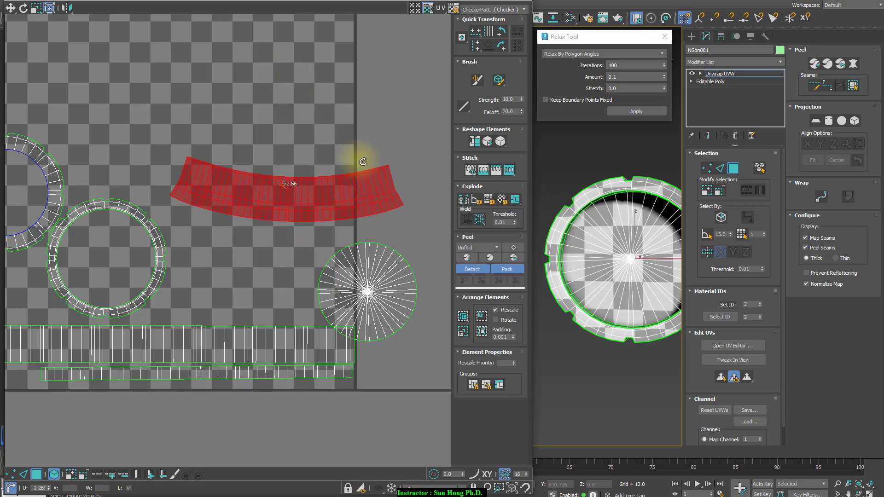
Select all the rearranged UV shells, repack them with Quick Peel, and clear the selection
scroll(285, 257, down, 3)
drag(73, 151, 405, 406)
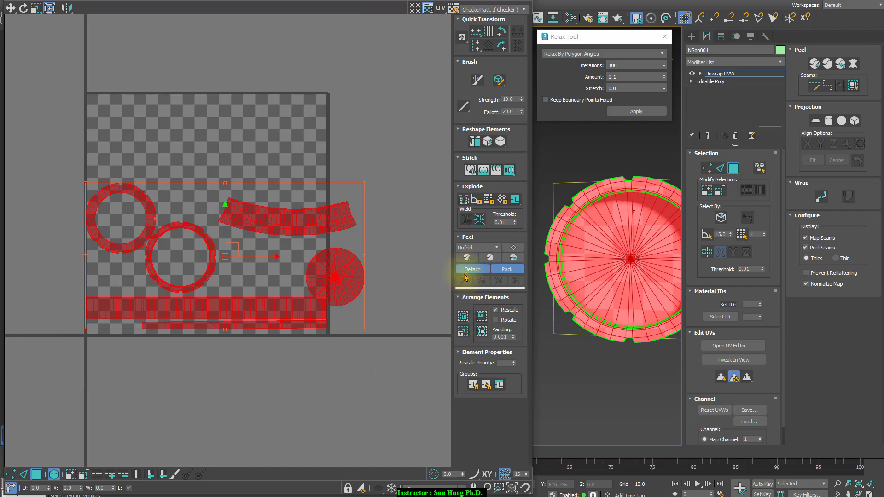
click(466, 258)
click(400, 262)
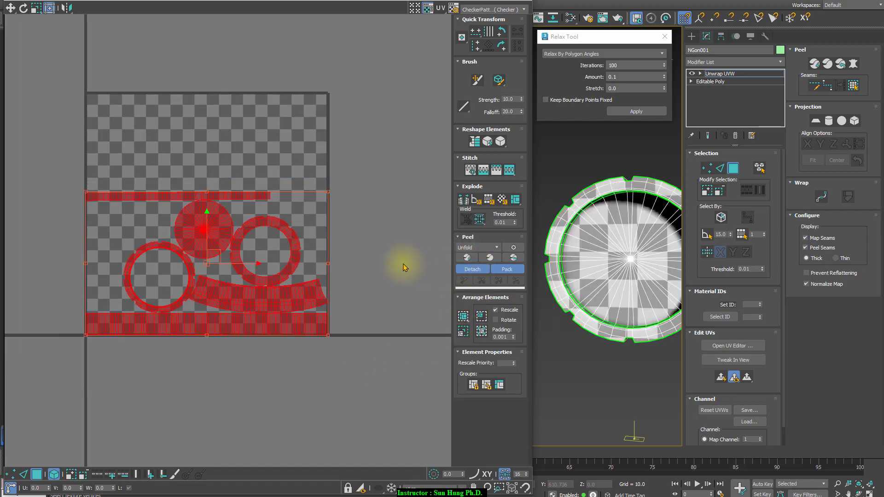
Move all packed shells together outside the texture tile, beyond its left edge, clear the selection, and close the UV editor
drag(142, 210, 404, 399)
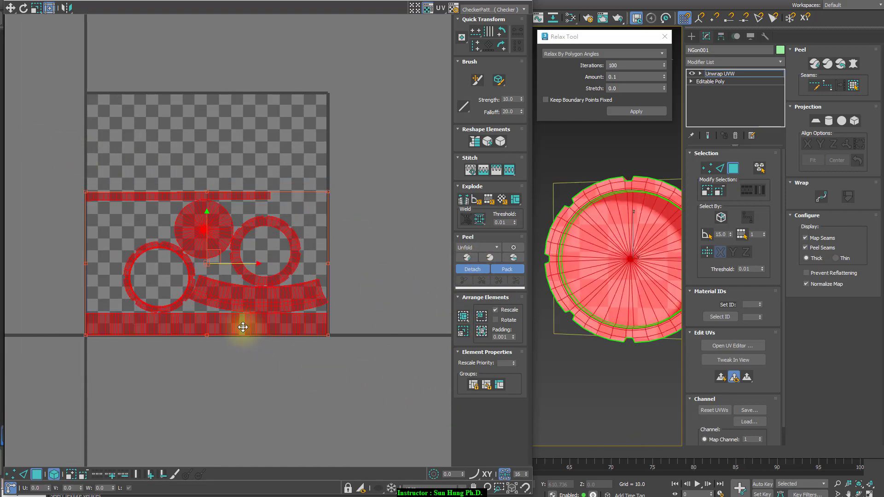
drag(242, 325, 223, 326)
scroll(246, 289, down, 3)
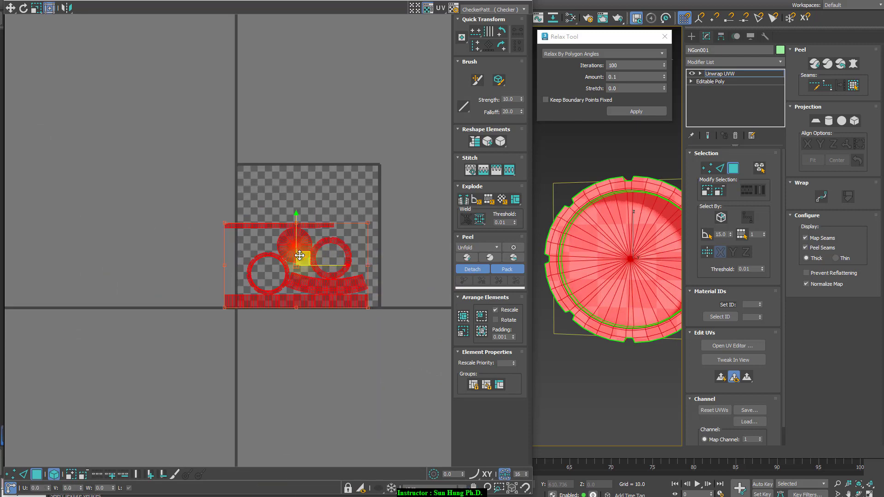
drag(297, 246, 146, 247)
click(388, 100)
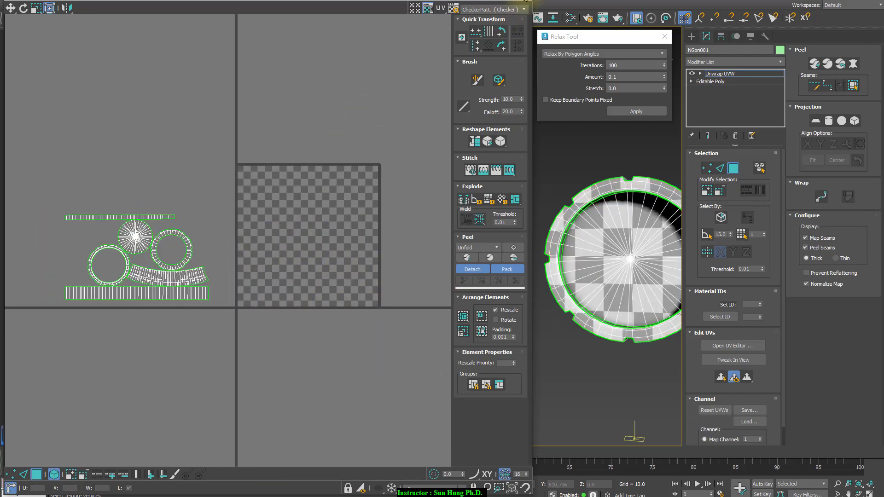
click(524, 2)
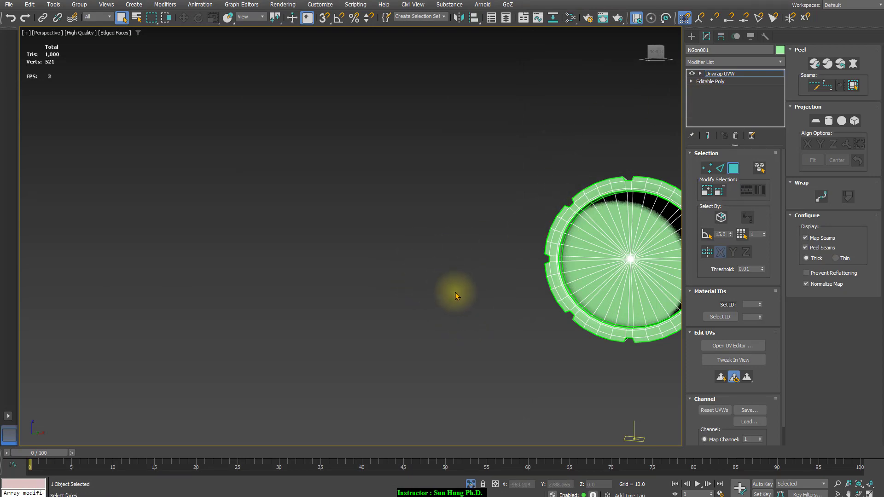
Exit isolation to bring back the whole gun and leave face-level editing of the notched ring's Unwrap UVW modifier
key(alt+q)
alt+middle_drag(486, 287, 279, 295)
alt+middle_drag(278, 295, 335, 301)
alt+middle_drag(463, 297, 361, 224)
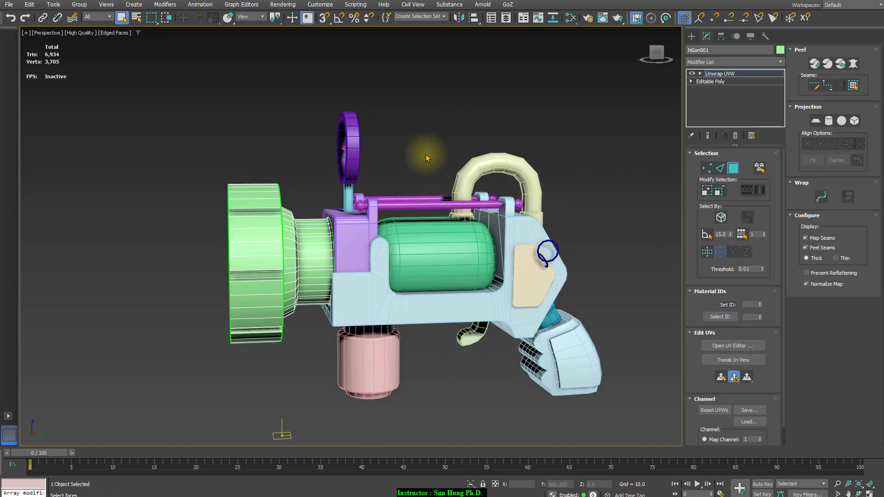
click(742, 80)
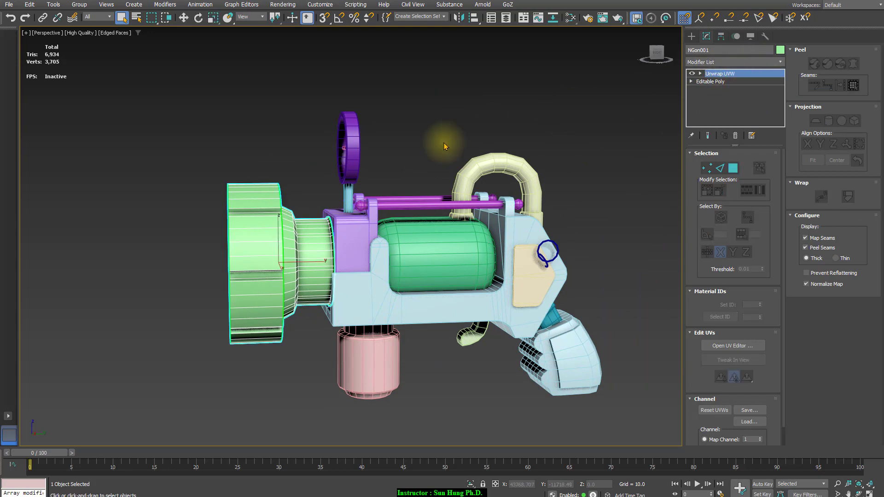
Select the round sight ring on top of the gun, add an Unwrap UVW modifier and open its UV editor
alt+middle_drag(365, 192, 402, 159)
click(355, 148)
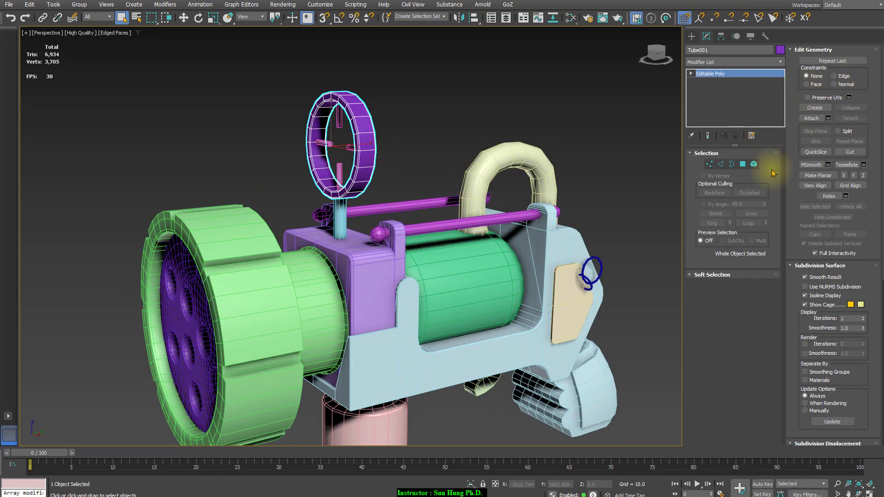
click(780, 63)
drag(781, 134, 797, 425)
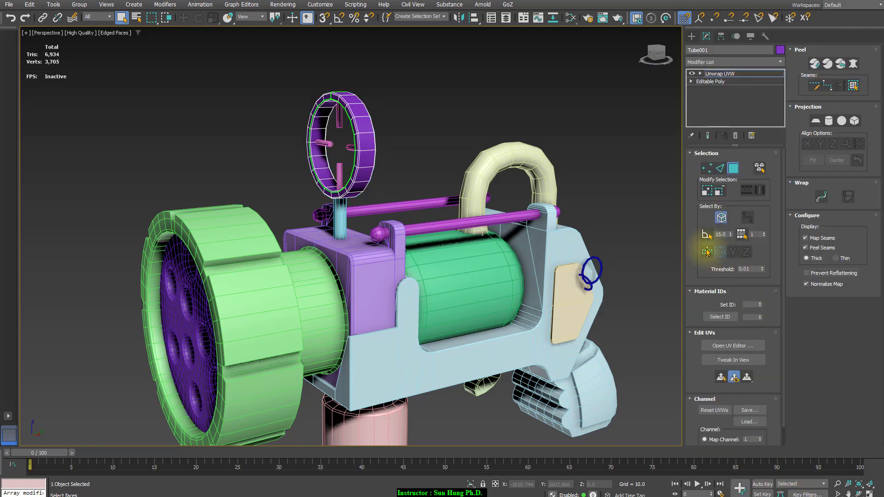
click(747, 345)
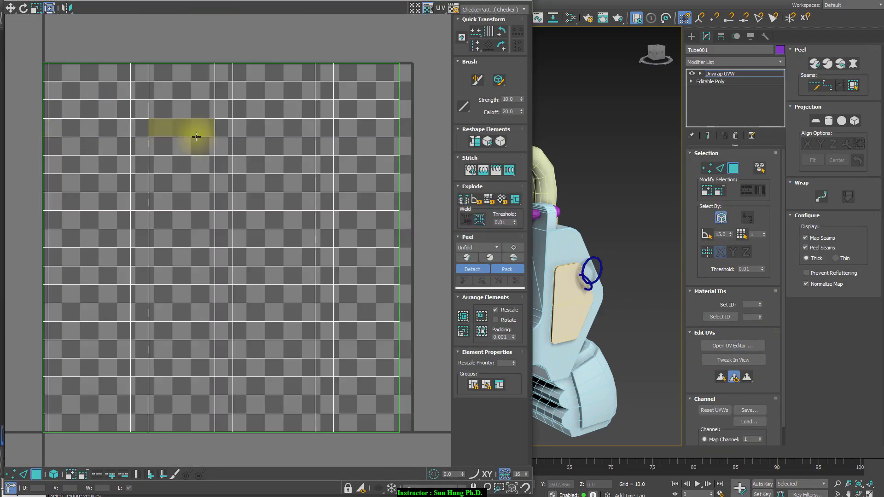
Select all of the sight ring's UV faces and move them outside the texture tile, beyond its left edge
scroll(345, 163, down, 5)
key(ctrl+a)
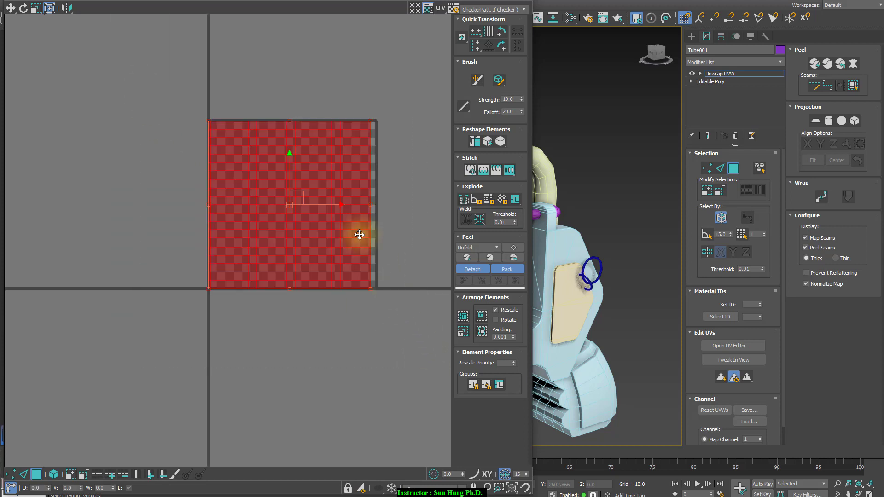
drag(330, 211, 161, 209)
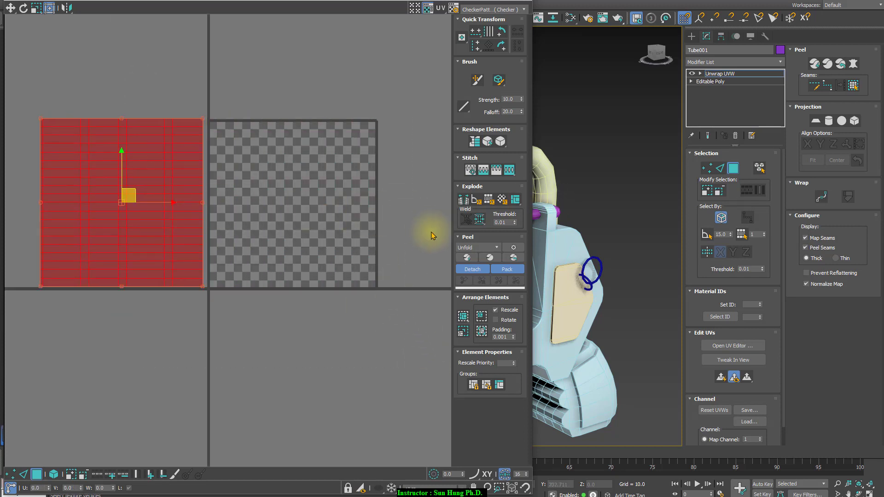
Relax the sight ring's UVs twice with Relax By Polygon Angles at 100 iterations and an amount of 0.1
click(501, 142)
click(615, 53)
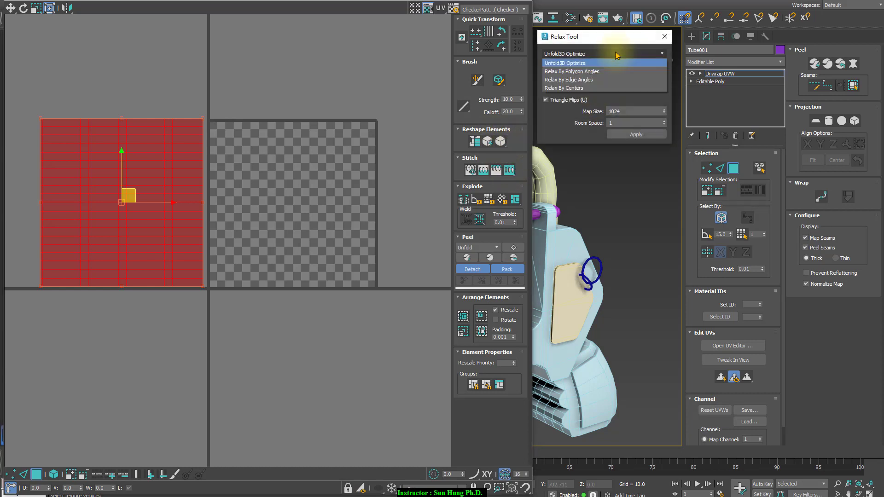
click(597, 72)
click(634, 112)
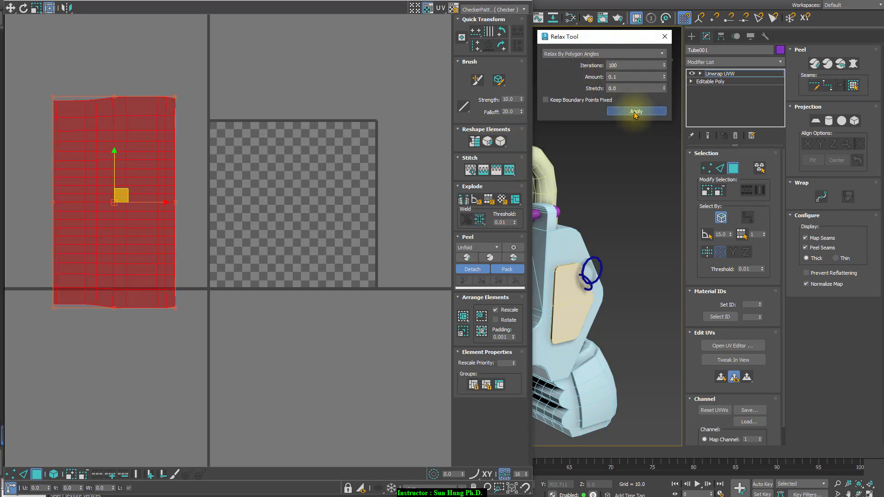
click(634, 113)
middle_drag(550, 220, 665, 237)
click(622, 55)
click(621, 54)
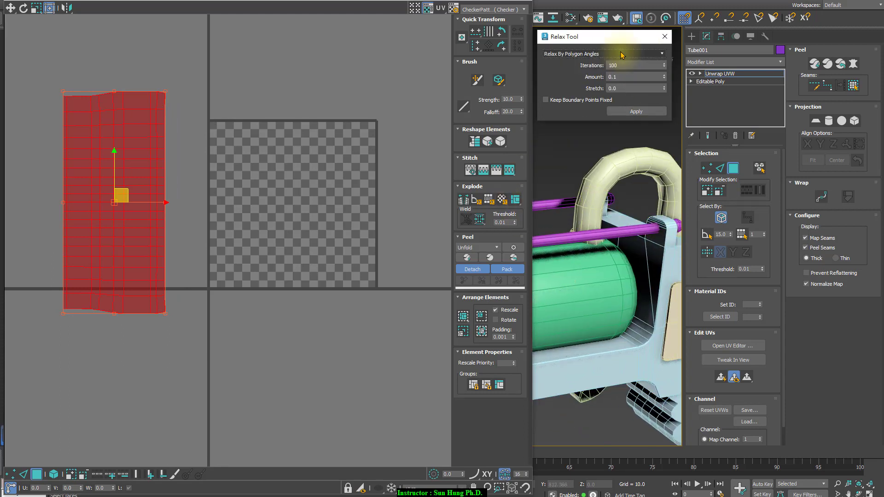
Display the CheckerPattern texture on the sight ring and examine the ring closely for checker distortion
click(494, 9)
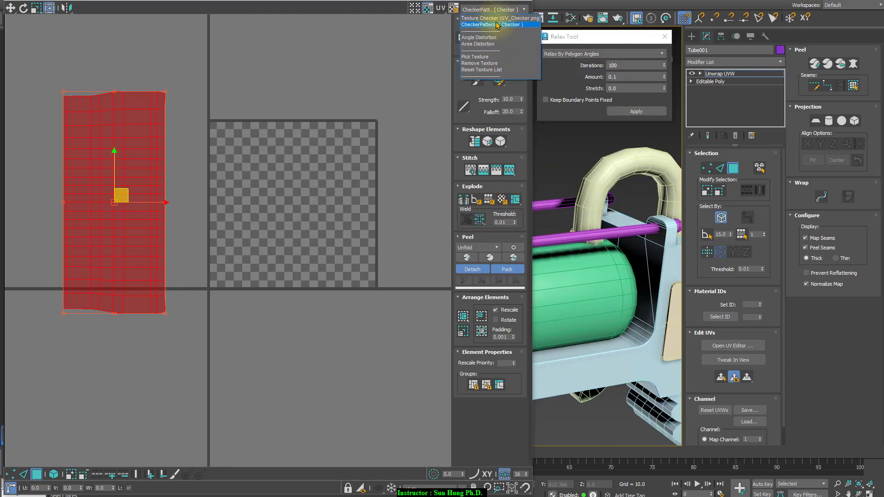
click(496, 24)
middle_drag(591, 172, 602, 284)
scroll(602, 284, down, 3)
scroll(599, 267, up, 6)
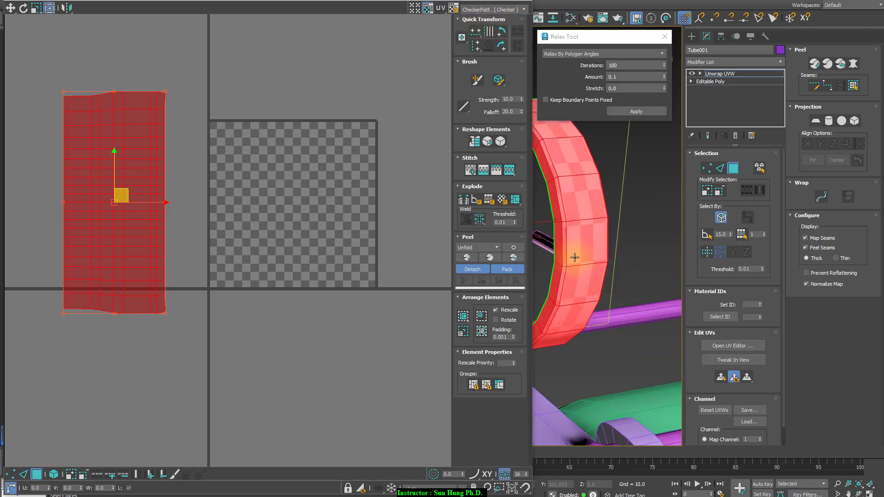
middle_drag(575, 258, 599, 306)
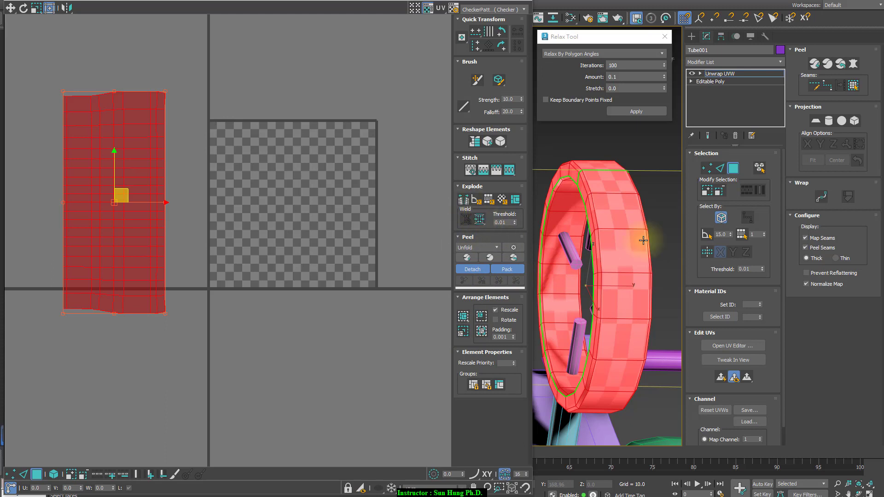
Unfold the selected sight ring faces with Quick Peel and rotate the resulting strip so it stands upright
drag(51, 69, 191, 351)
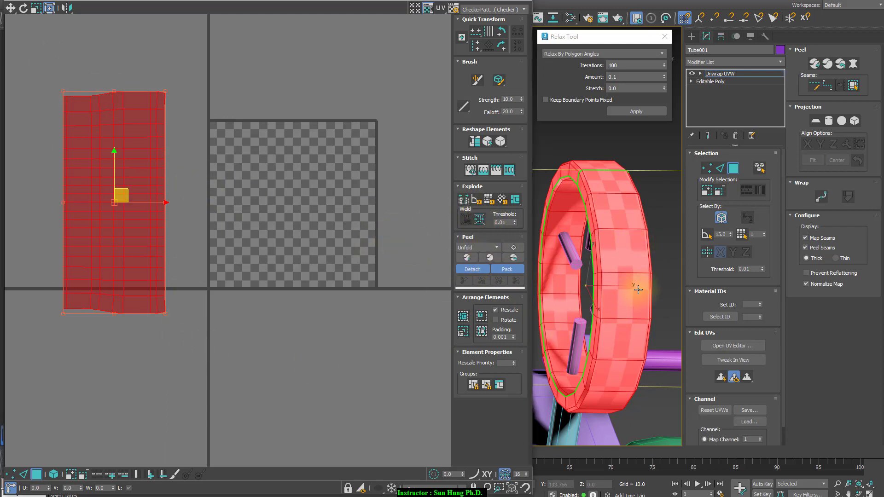
click(466, 258)
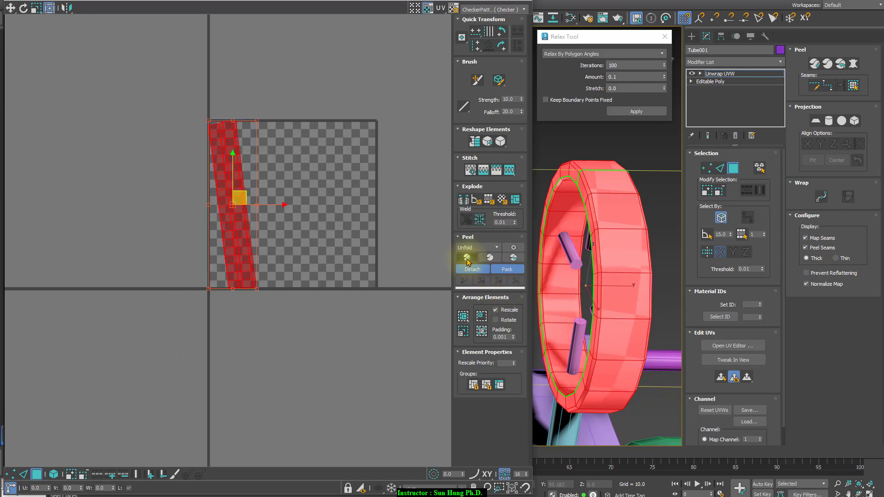
click(228, 118)
drag(185, 90, 329, 367)
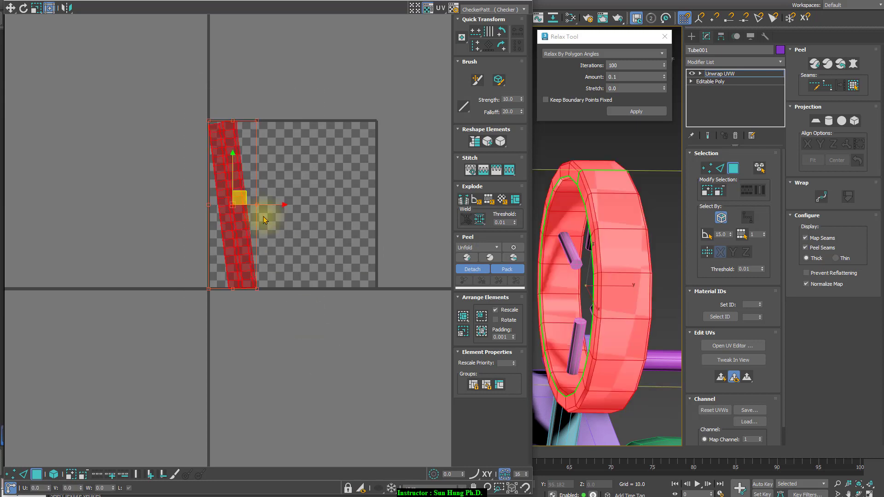
drag(234, 122, 232, 122)
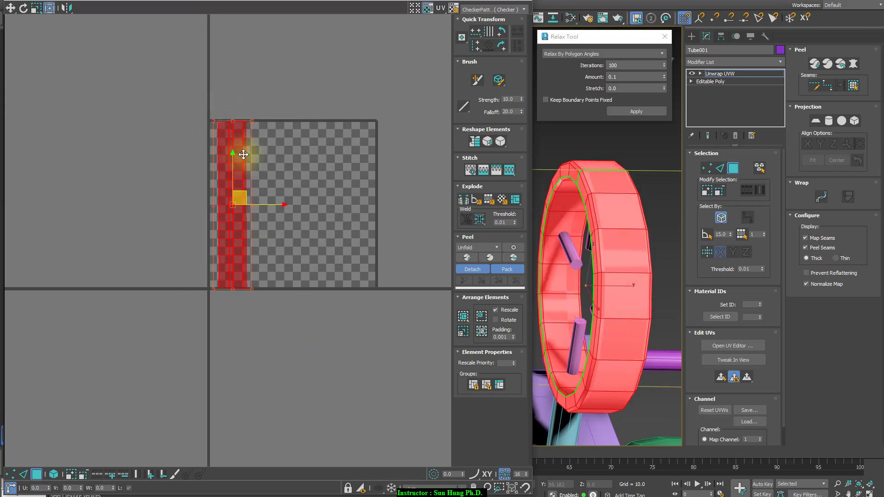
Move the complete ring strip outside the tile's left edge, close the UV editor, and deselect the sight ring
click(236, 115)
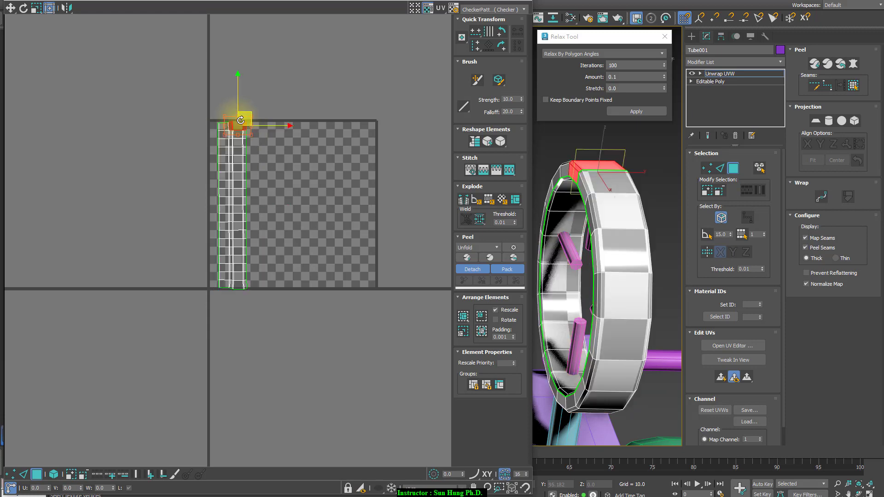
click(237, 198)
drag(227, 166, 78, 157)
click(523, 1)
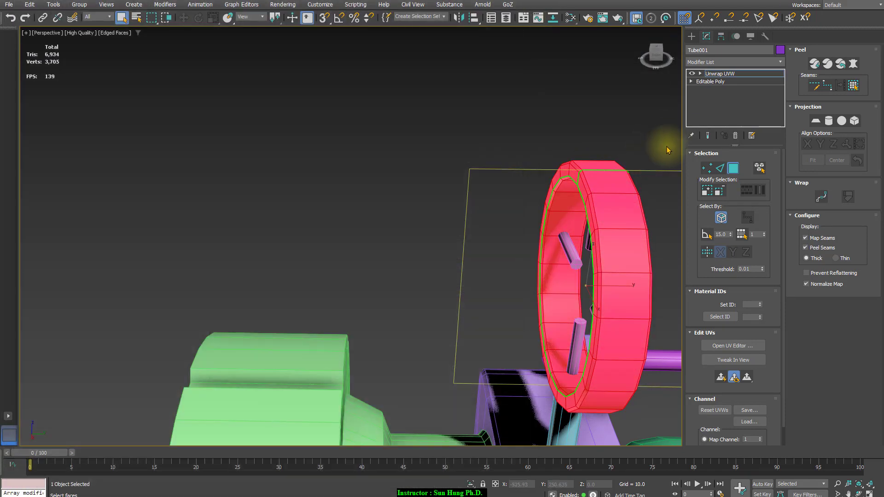
click(759, 73)
click(435, 172)
Select the sight's support post together with the crosshair pins inside the ring
alt+middle_drag(499, 234, 489, 212)
scroll(490, 211, up, 4)
scroll(299, 195, down, 5)
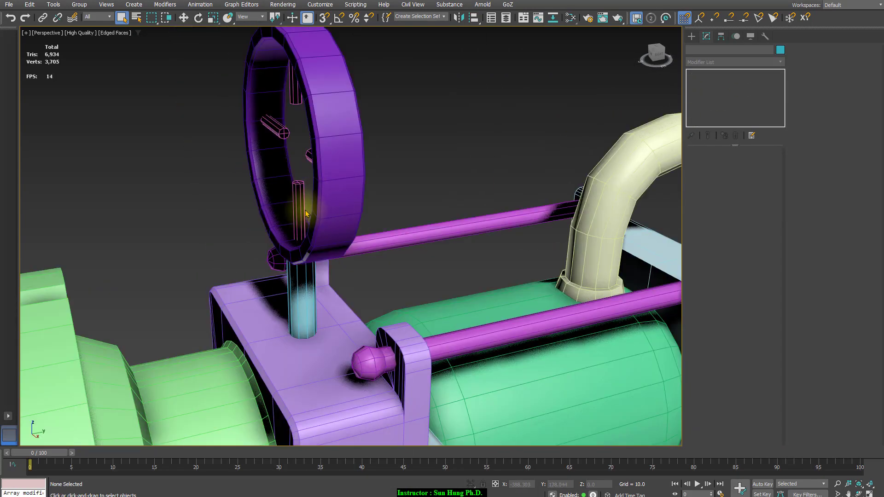
click(302, 277)
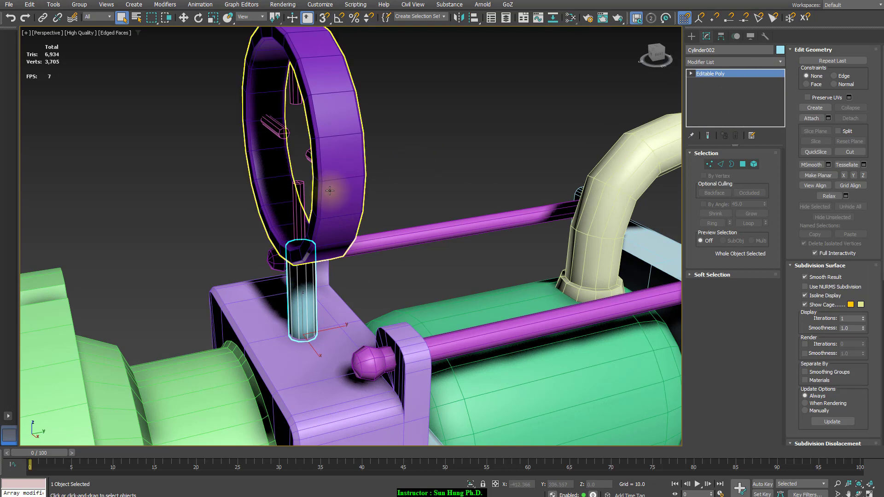
ctrl+click(298, 189)
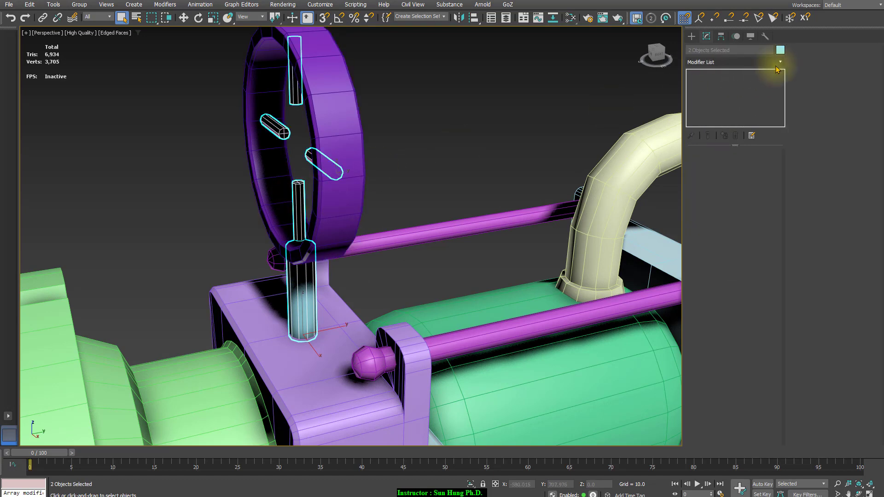
Add one shared Unwrap UVW modifier to the post and pins and open the UV editor
click(780, 62)
click(786, 103)
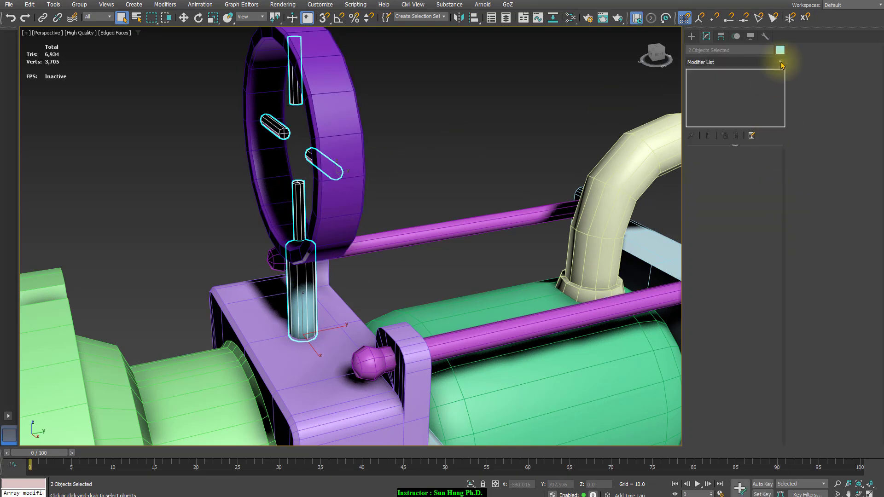
click(780, 61)
drag(782, 85, 788, 441)
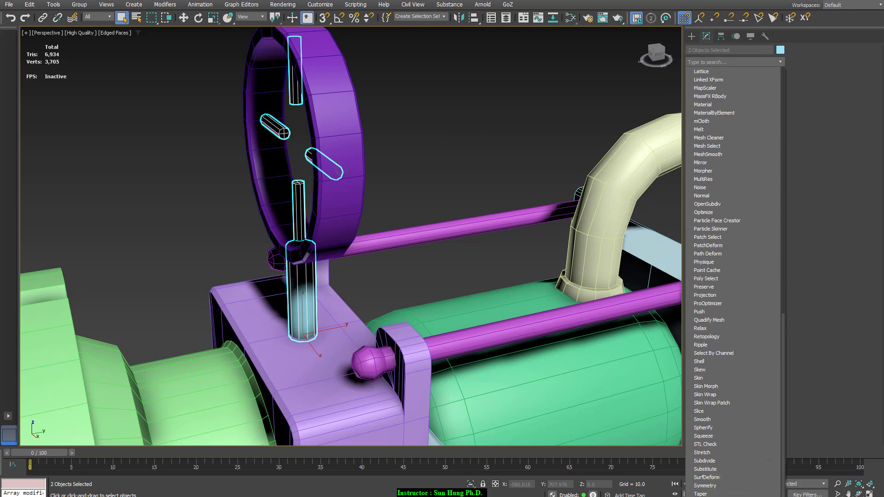
click(709, 496)
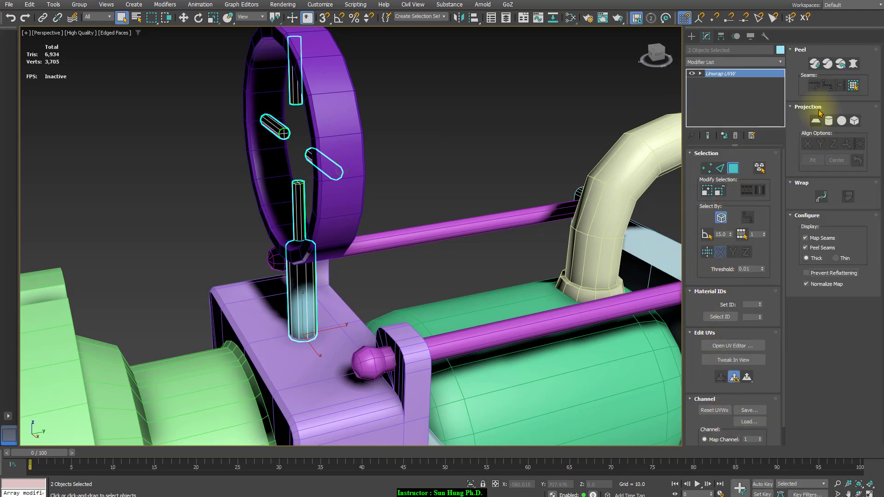
click(739, 346)
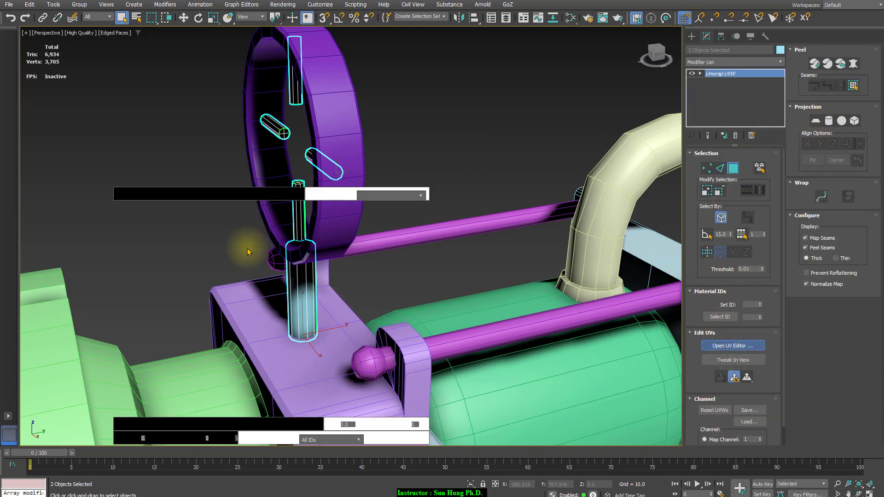
Switch to polygon selection, select all UV faces of the post and pins, and unfold them with Quick Peel
drag(104, 133, 396, 369)
click(400, 295)
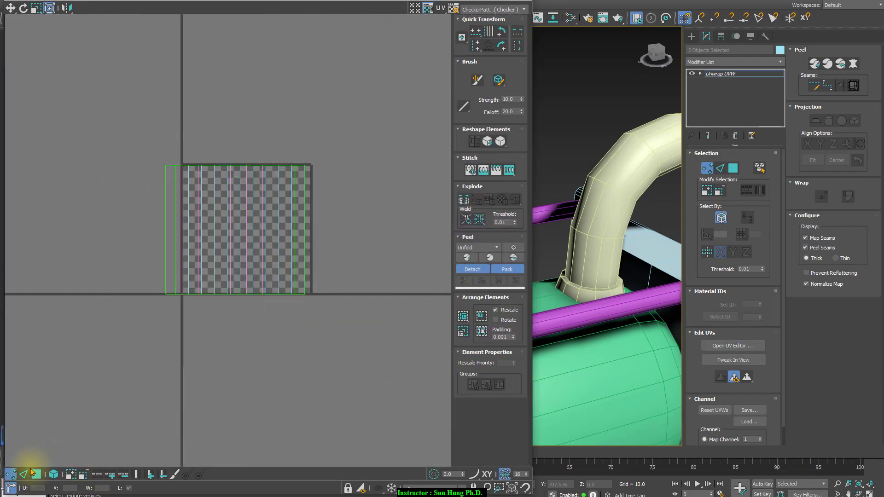
click(36, 474)
drag(141, 107, 387, 343)
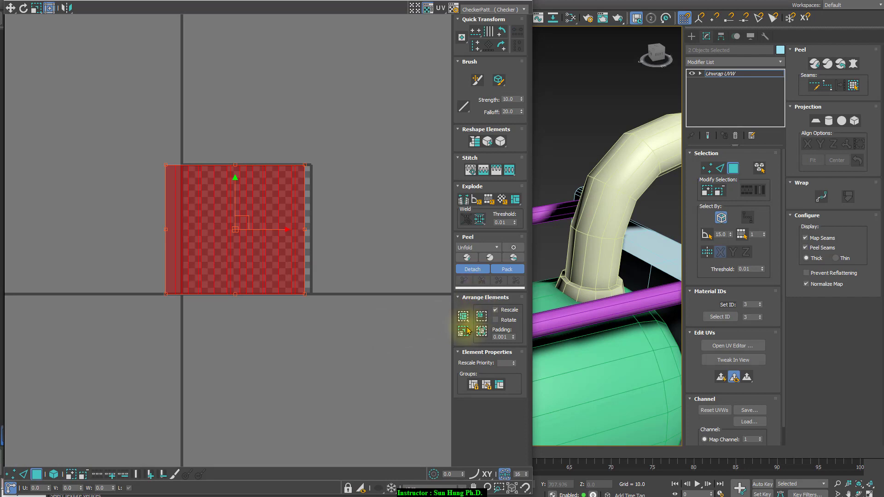
click(467, 258)
scroll(289, 219, up, 3)
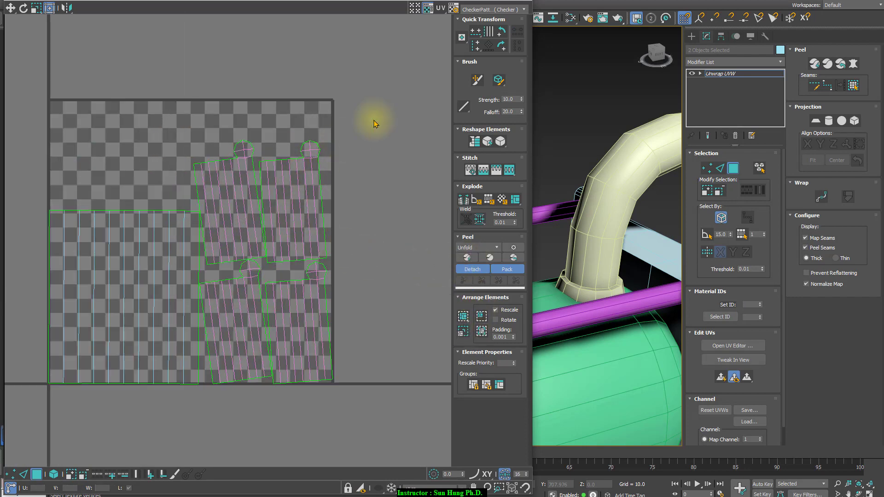
Try moving one pin's round end cap away from its shell, undo the move, and clear the selection
scroll(335, 132, up, 4)
drag(193, 71, 255, 111)
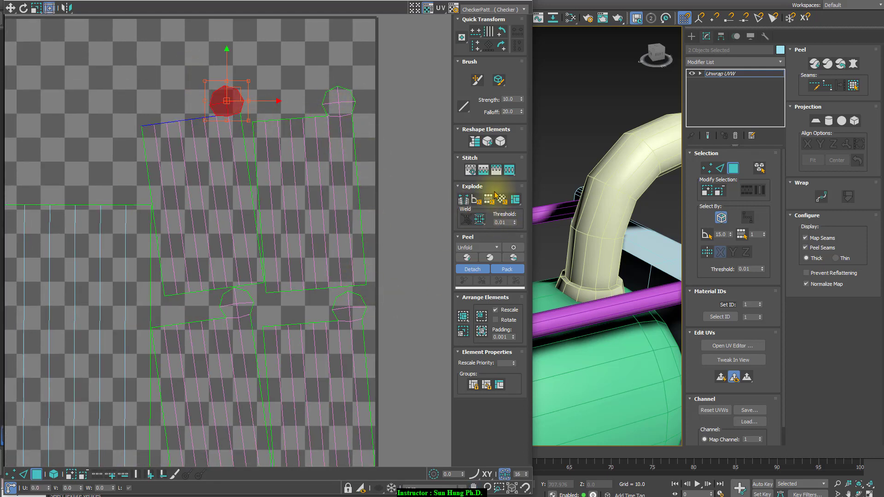
drag(237, 91, 233, 65)
key(ctrl+z)
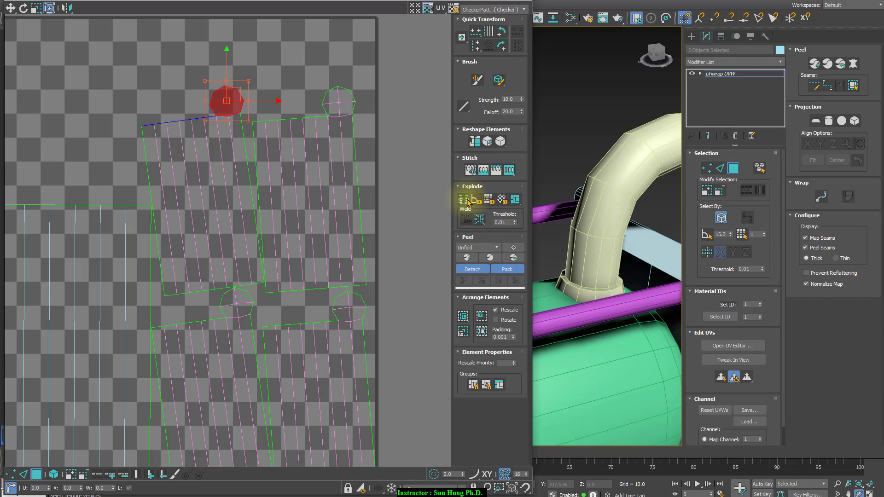
right_click(33, 2)
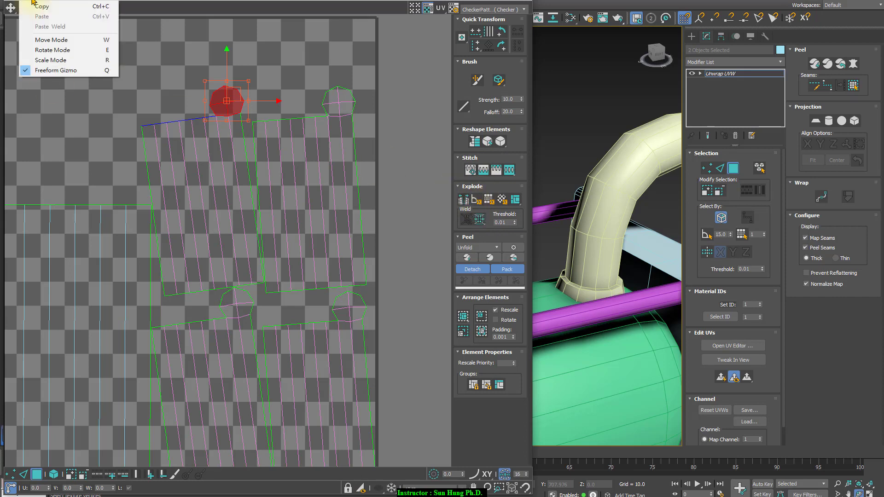
mouse_move(65, 2)
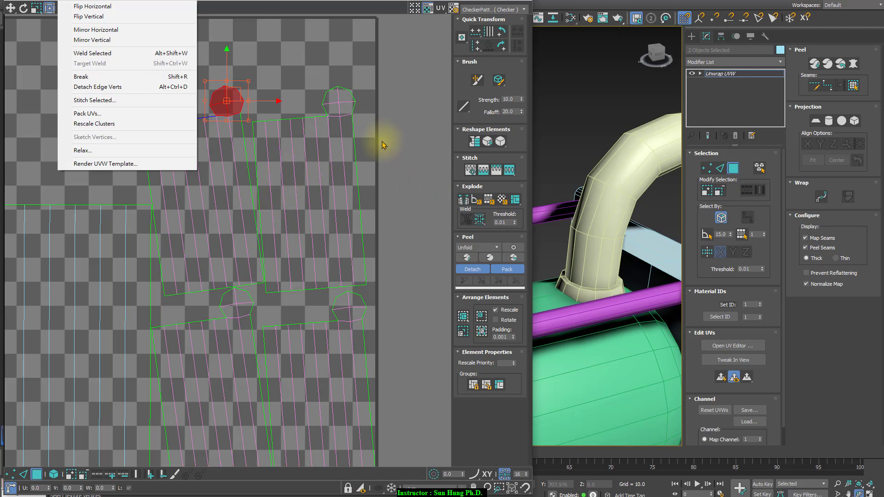
click(247, 73)
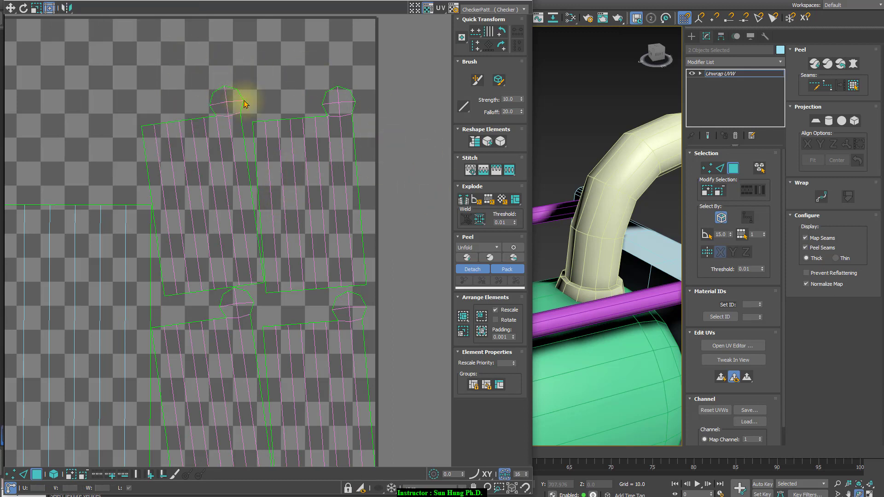
Check the pins' round end caps, select all UV faces of the post and pins, and run Quick Peel on them again
drag(252, 111, 252, 110)
click(350, 100)
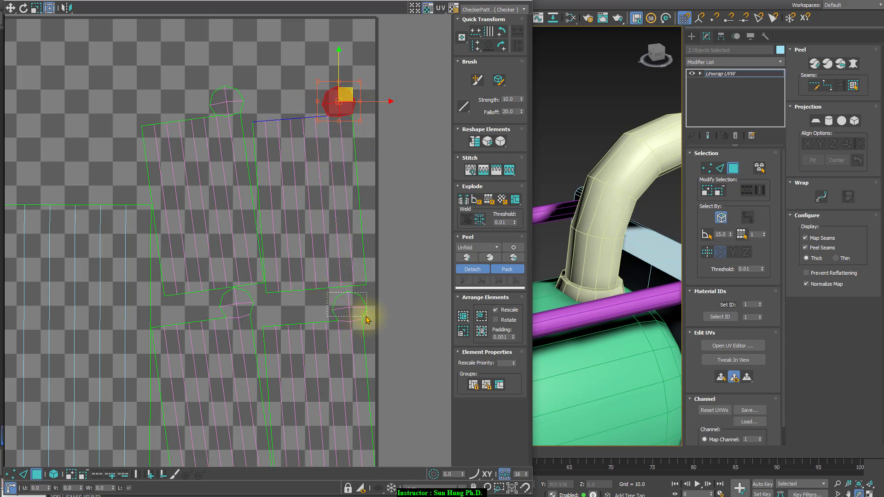
drag(367, 319, 263, 303)
scroll(290, 312, down, 3)
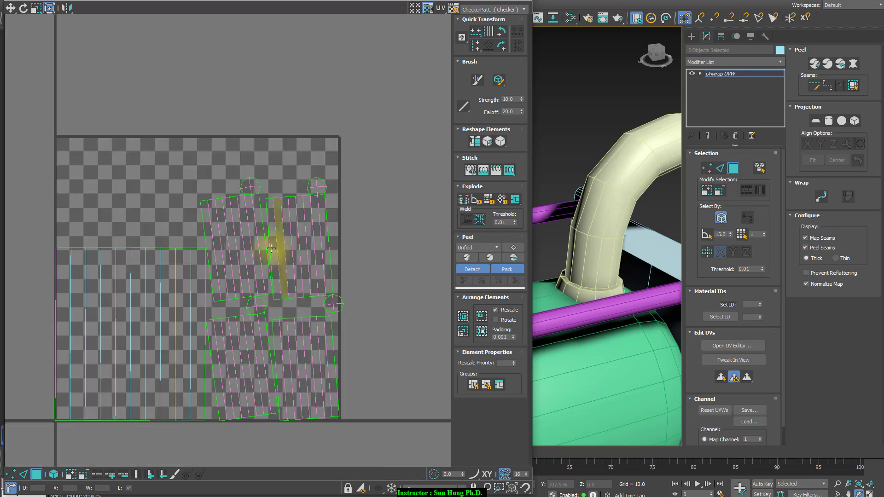
drag(53, 138, 407, 467)
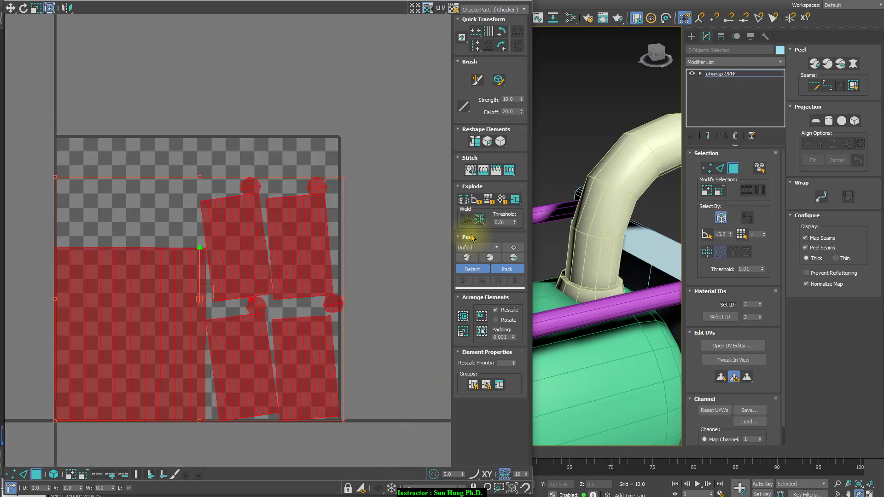
click(471, 259)
click(348, 260)
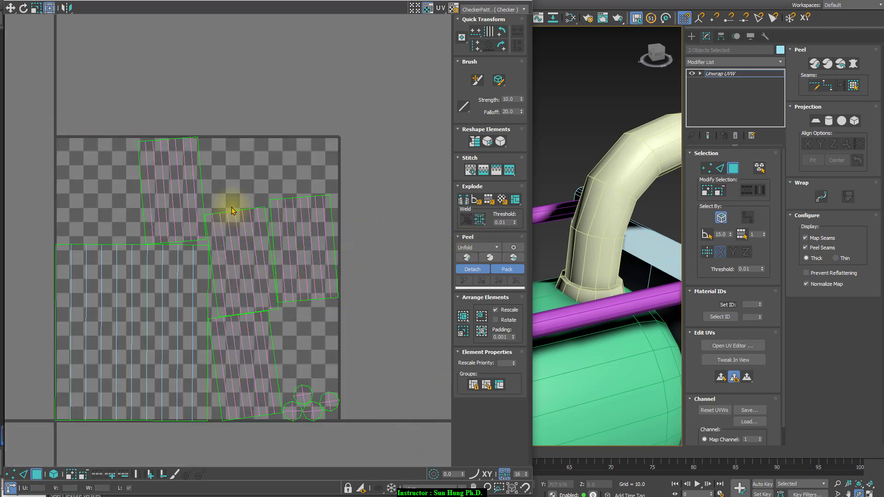
Rotate the topmost pin shell upright, enable selection by element, and rotate the two neighbouring pin shells together to straighten them
click(179, 152)
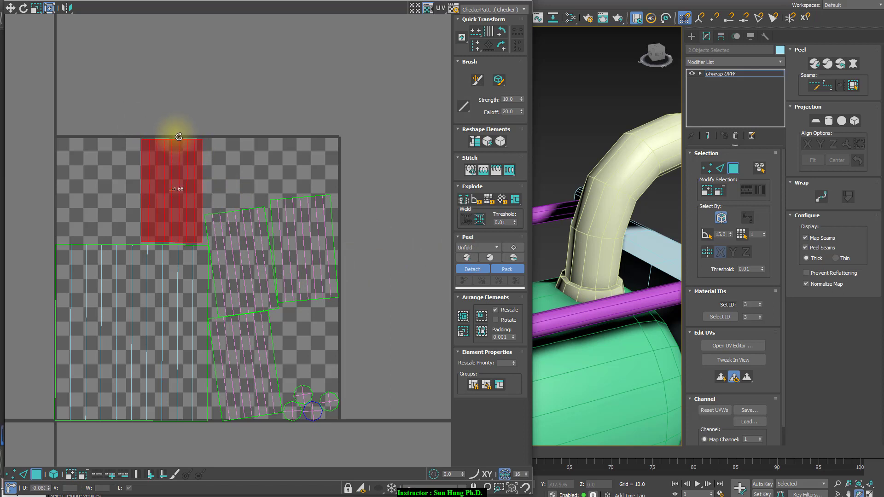
drag(179, 136, 180, 137)
drag(233, 189, 250, 237)
scroll(247, 234, up, 2)
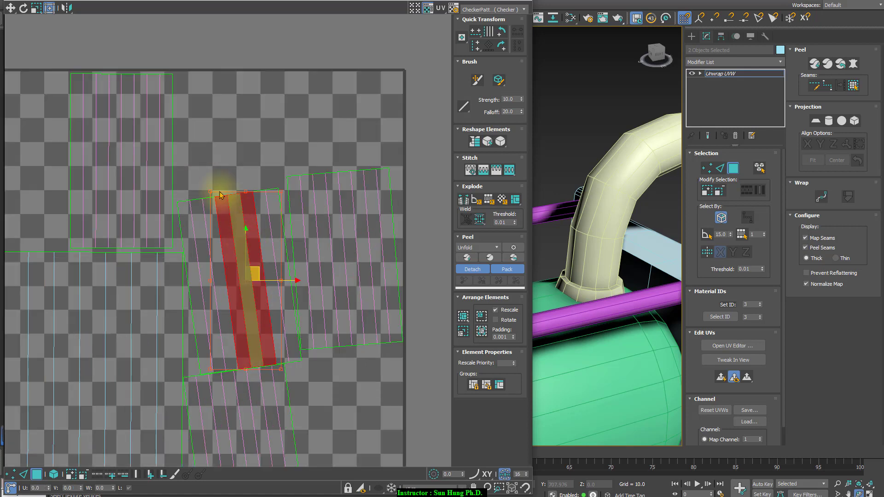
click(54, 474)
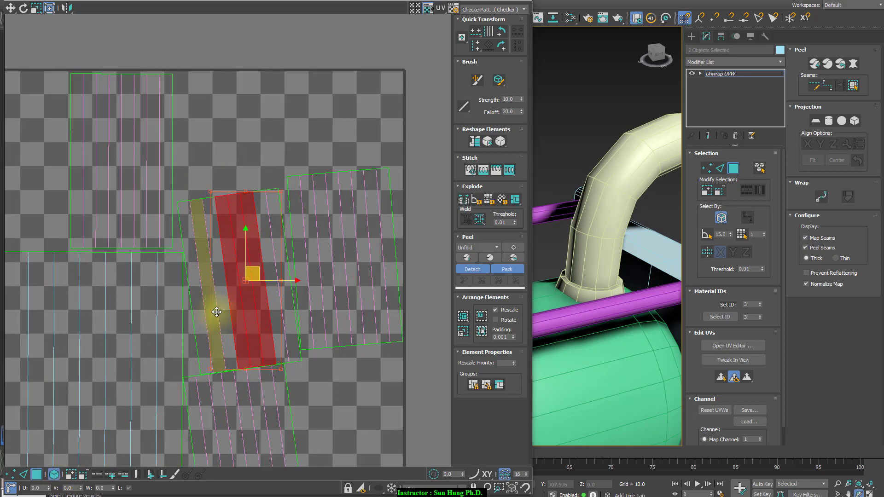
drag(184, 176, 286, 203)
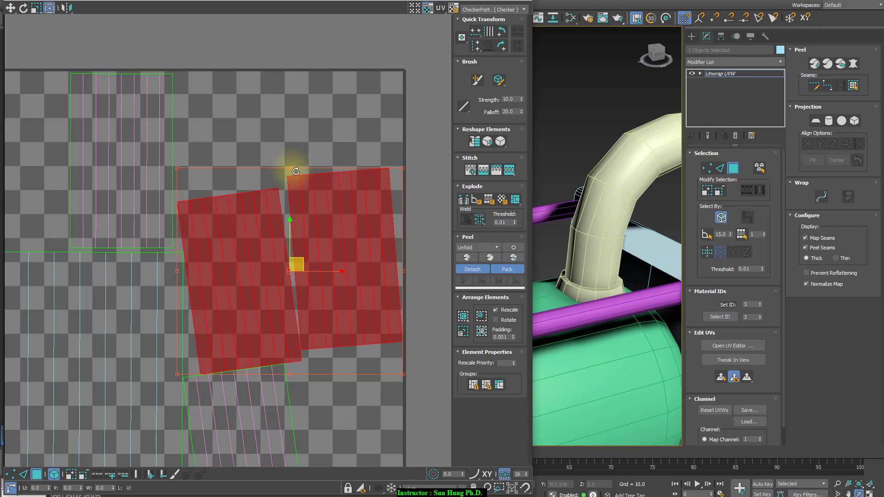
drag(290, 168, 309, 170)
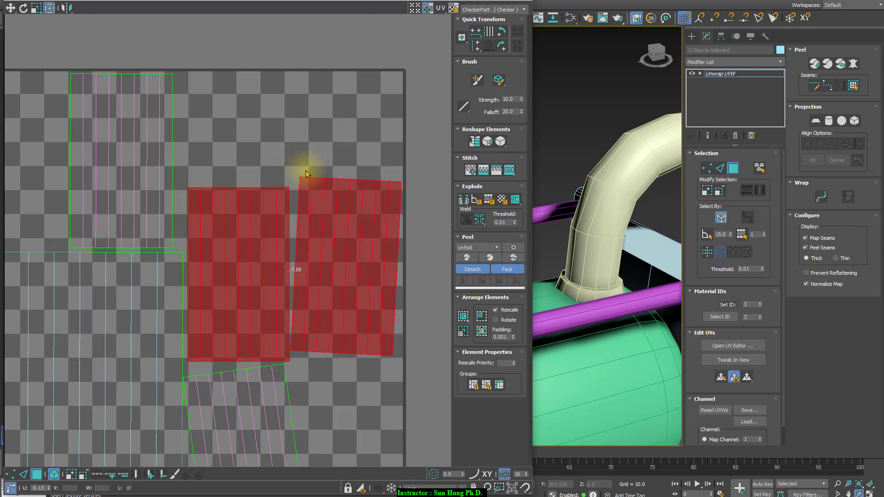
Rotate the rightmost pin shell and the lowest pin shell individually until each stands upright
click(351, 183)
drag(348, 178, 343, 179)
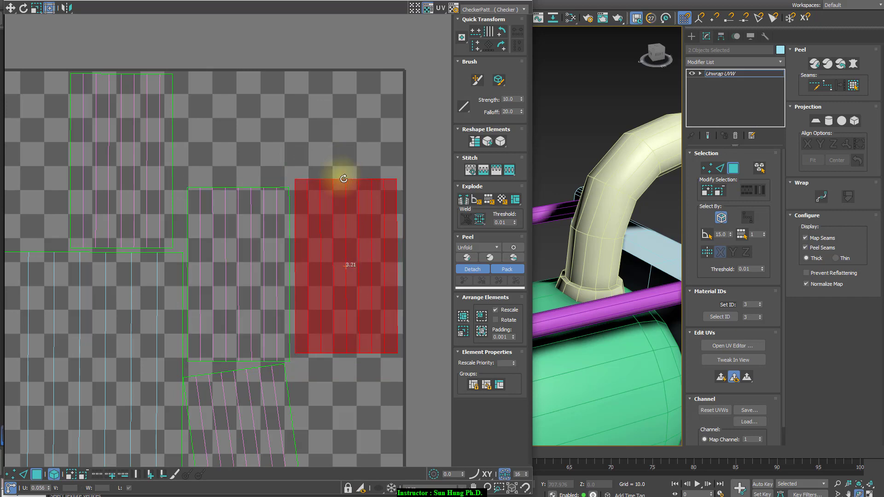
middle_drag(301, 453, 358, 189)
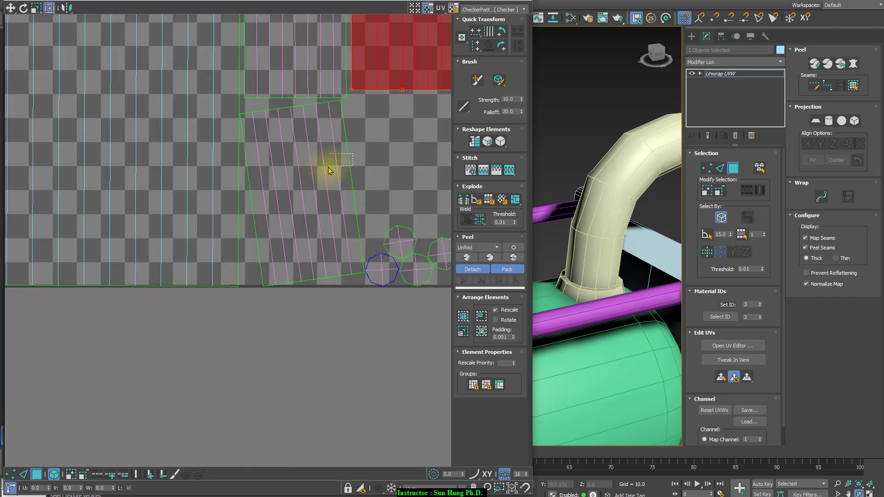
click(296, 127)
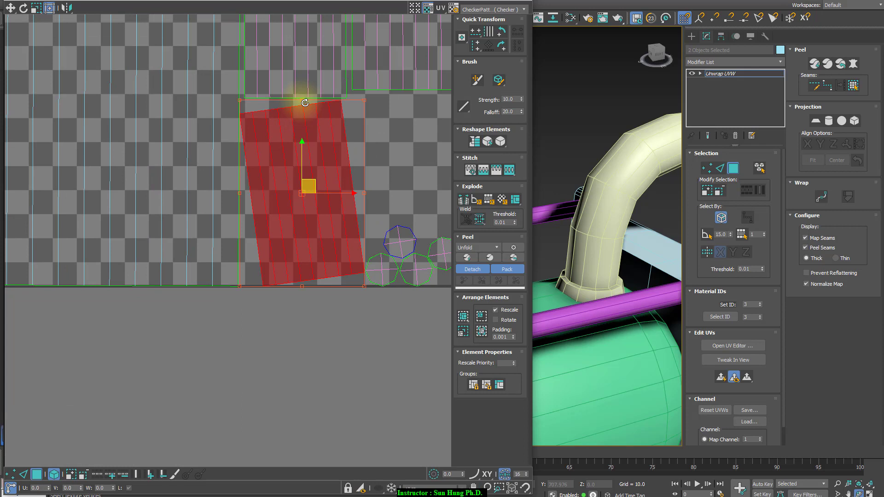
drag(305, 102, 2, 144)
Select all UVs of the post and pins, close the UV editor, clear the face selection, and leave face editing
scroll(361, 173, down, 5)
key(ctrl+a)
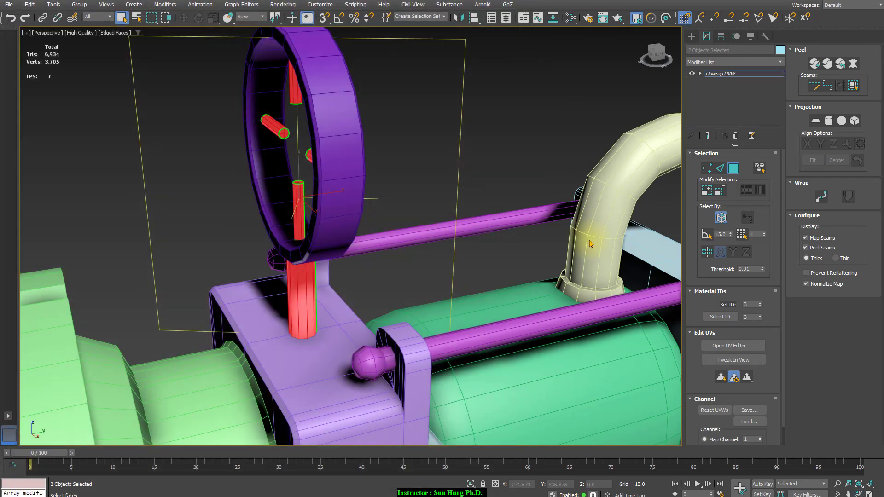
alt+middle_drag(583, 238, 475, 197)
click(509, 146)
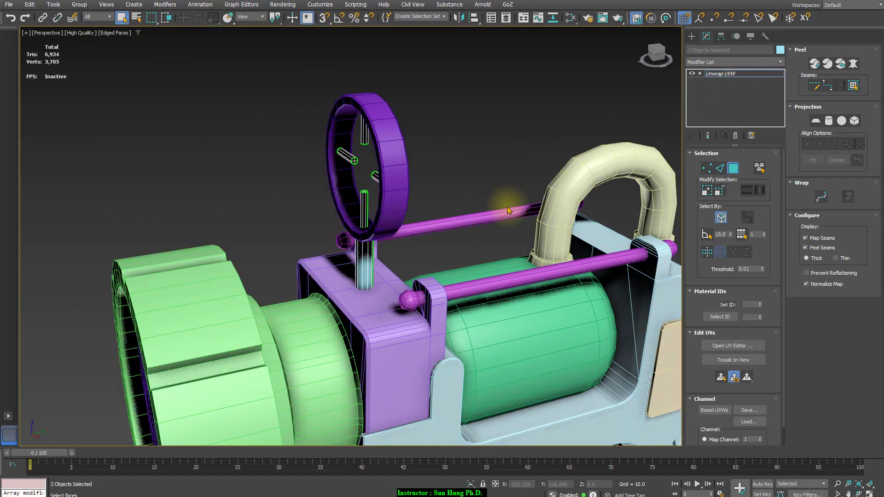
click(734, 74)
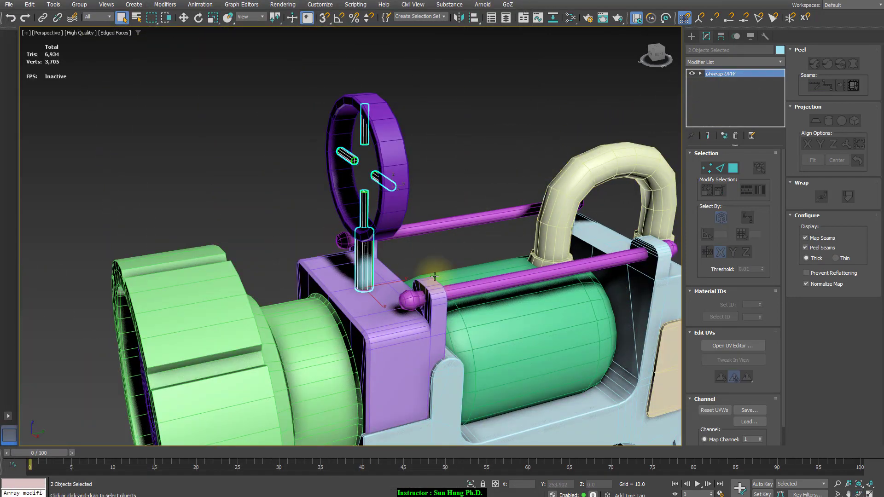
Select the purple block beneath the sight, add an Unwrap UVW modifier, and open the UV editor
click(364, 322)
scroll(414, 338, down, 4)
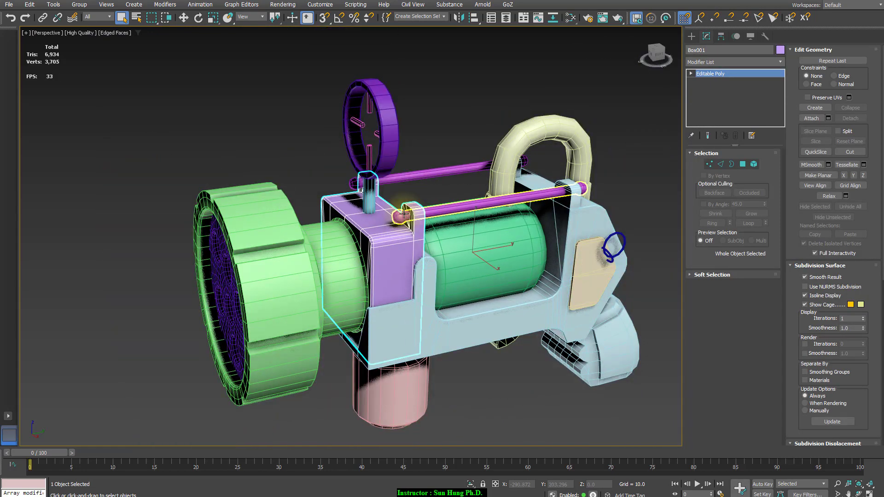
click(780, 63)
drag(784, 164, 788, 496)
click(755, 493)
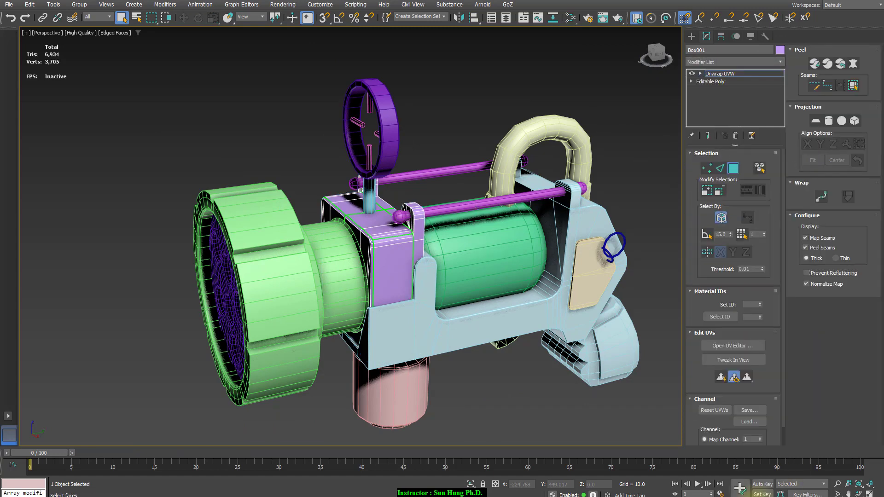
click(753, 345)
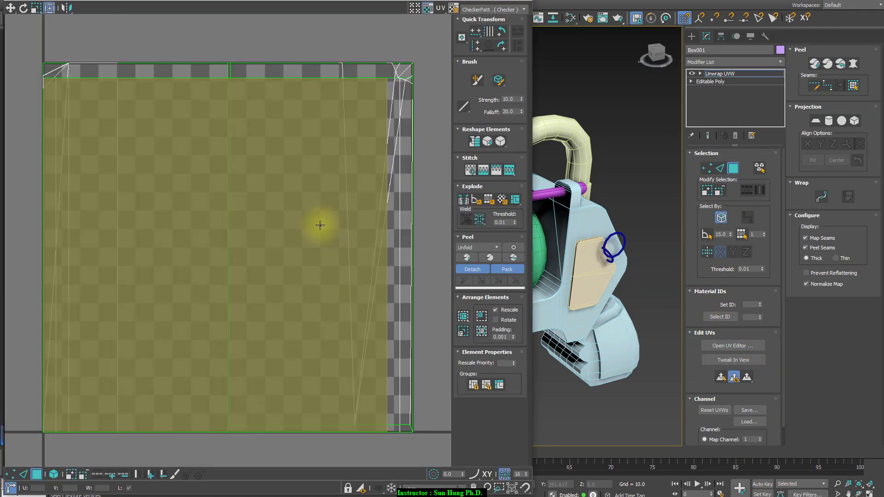
Select all UV faces of the block, move them beside the 0–1 UV tile, and clear the selection
scroll(301, 202, down, 4)
drag(153, 95, 424, 390)
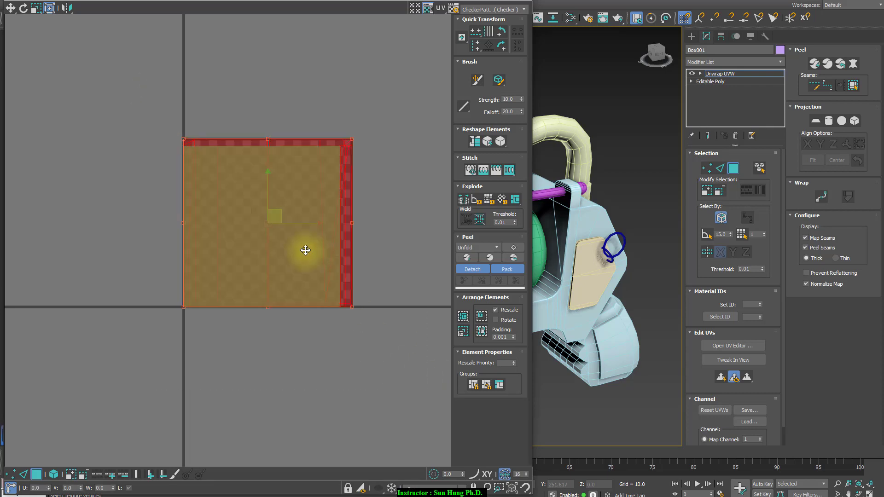
drag(306, 250, 152, 247)
click(561, 405)
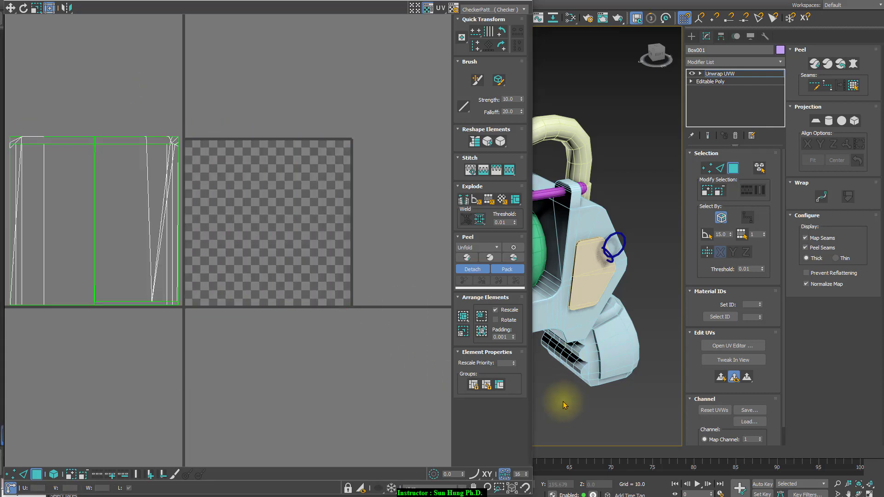
Isolate the purple block in the viewport and frame it beside the UV editor
middle_drag(570, 322, 684, 303)
scroll(645, 272, down, 5)
scroll(644, 273, up, 5)
middle_drag(625, 272, 644, 266)
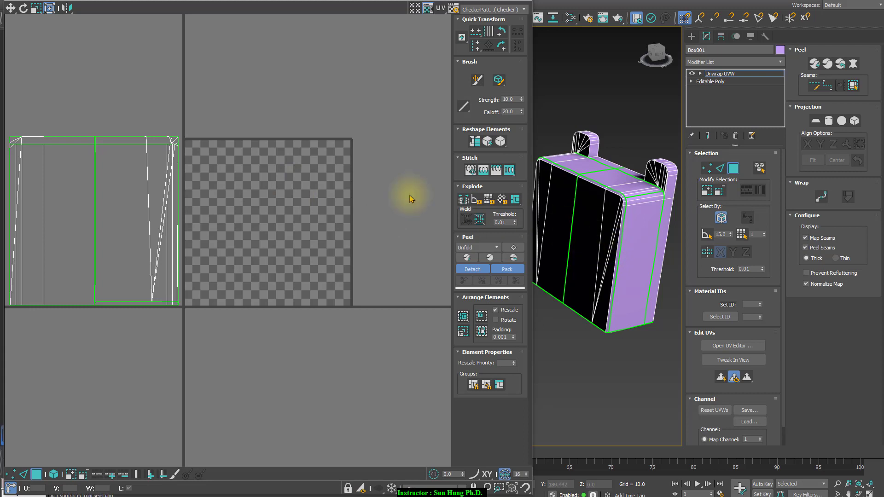
Select all the block's UV faces and apply Flatten Mapping with a polygon angle threshold of 30
middle_drag(239, 134, 285, 133)
drag(266, 75, 35, 339)
click(168, 148)
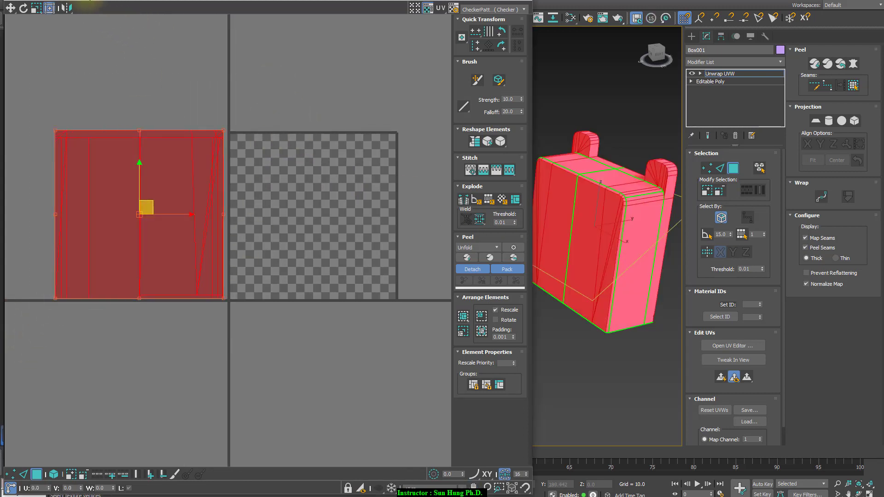
click(90, 1)
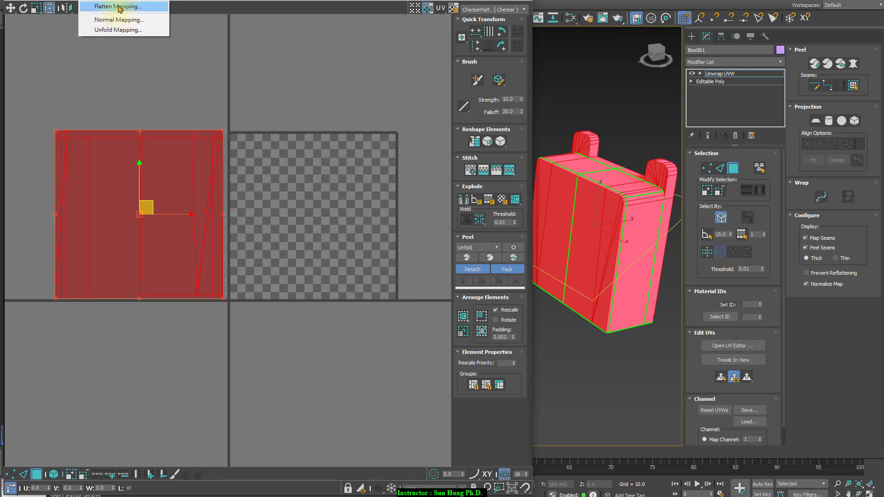
click(118, 8)
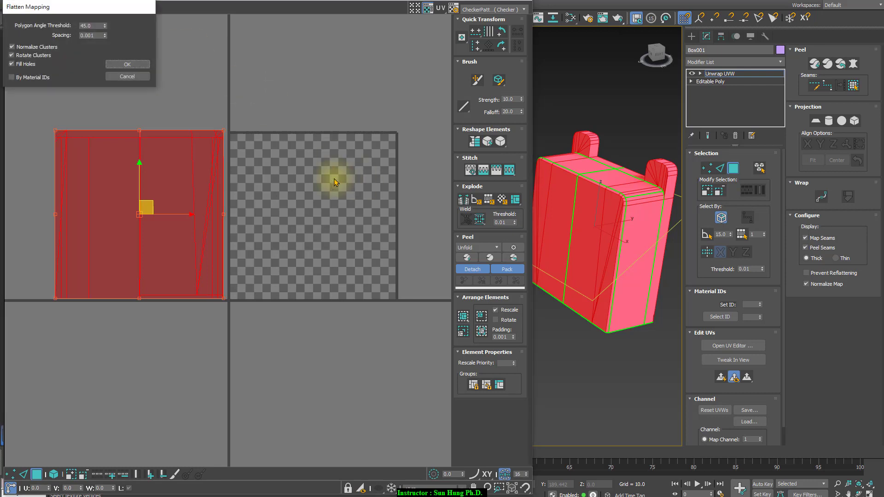
click(96, 25)
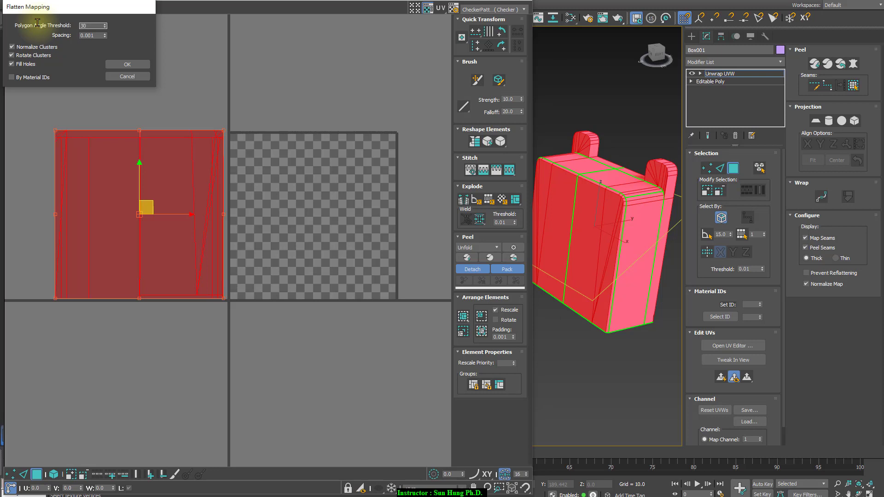
click(145, 65)
scroll(296, 309, up, 2)
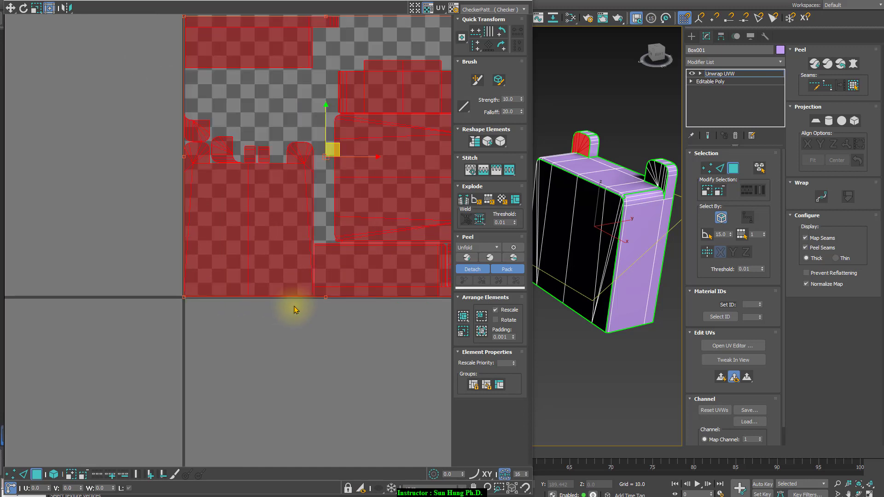
middle_drag(347, 319, 286, 375)
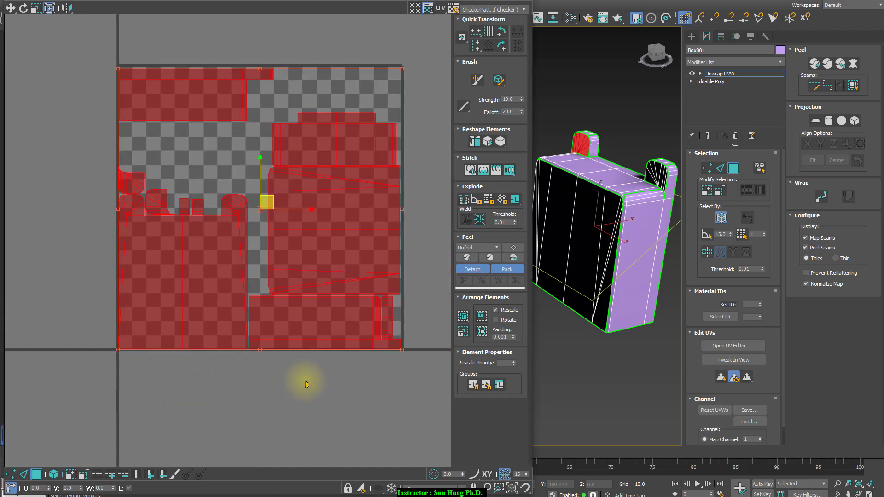
Select the entire UV shell of the panel with two rounded tabs by element and move it outside the tile
click(305, 384)
click(218, 284)
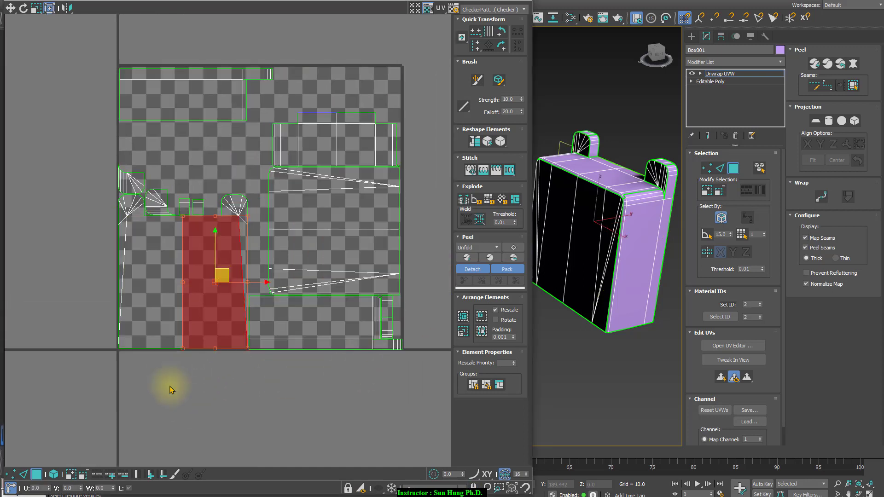
click(54, 474)
click(198, 296)
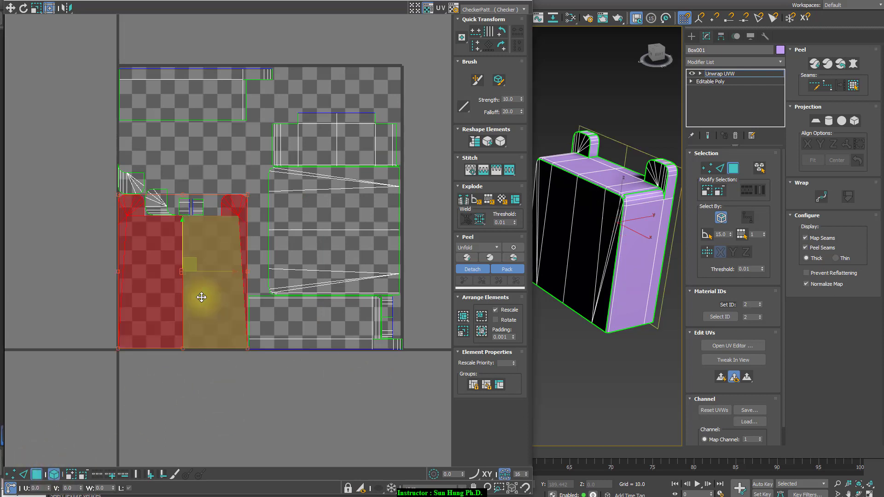
alt+middle_drag(671, 208, 586, 229)
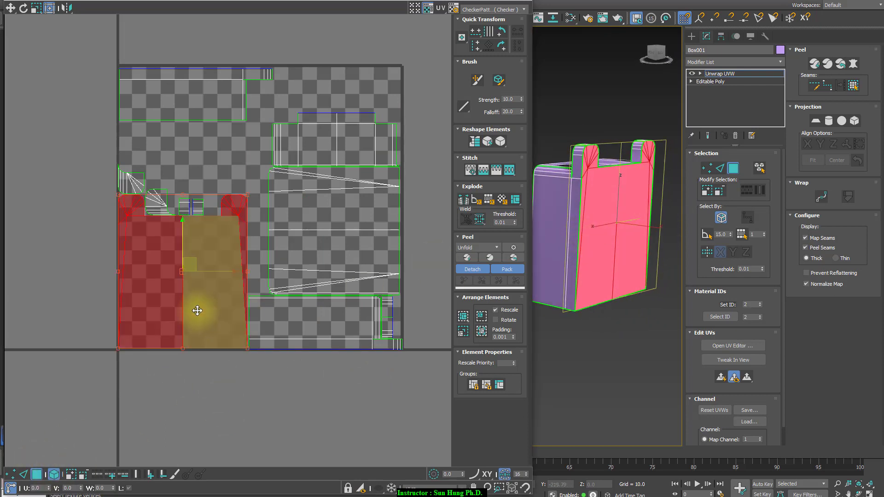
drag(197, 310, 14, 297)
Move the large plain panel's UV shell out of the tile and place it above the shell with the rounded tabs
click(329, 254)
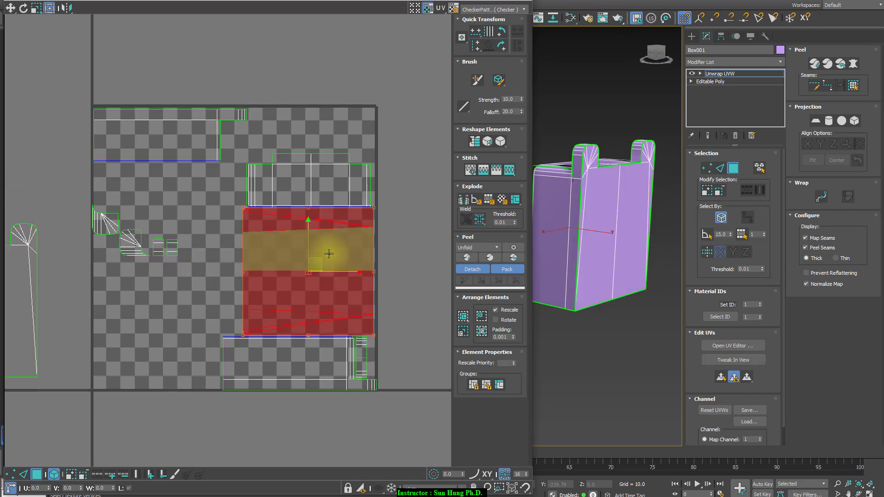
drag(329, 253, 1, 114)
alt+middle_drag(599, 200, 698, 243)
middle_drag(101, 190, 280, 222)
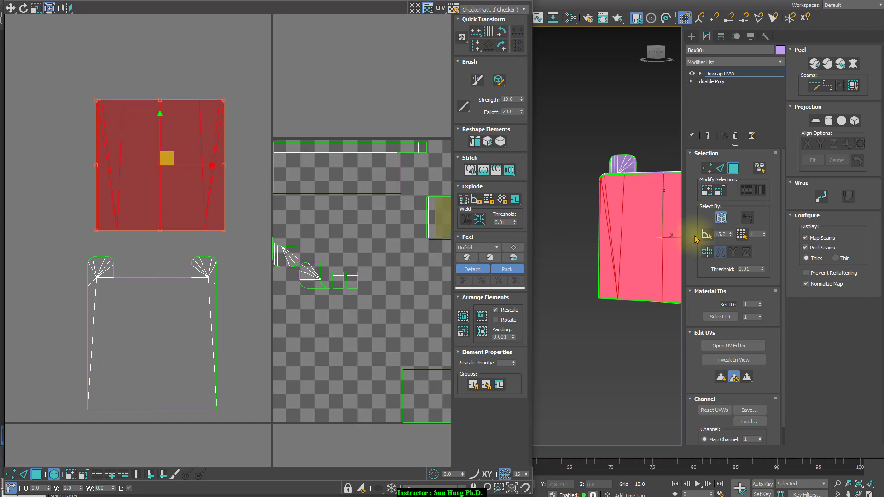
drag(181, 181, 178, 182)
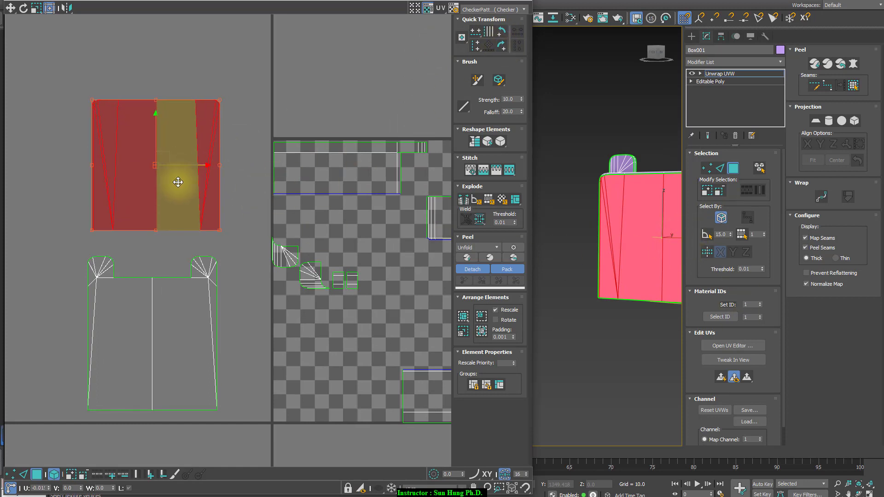
Switch the UV background to the Texture Checker image and inspect the box with it
click(498, 9)
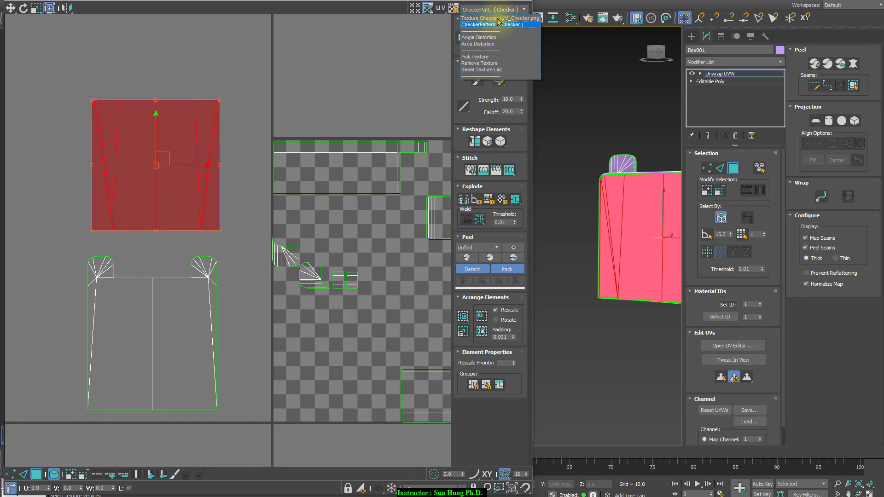
click(498, 18)
alt+middle_drag(592, 256, 587, 288)
scroll(581, 286, down, 2)
scroll(620, 288, up, 5)
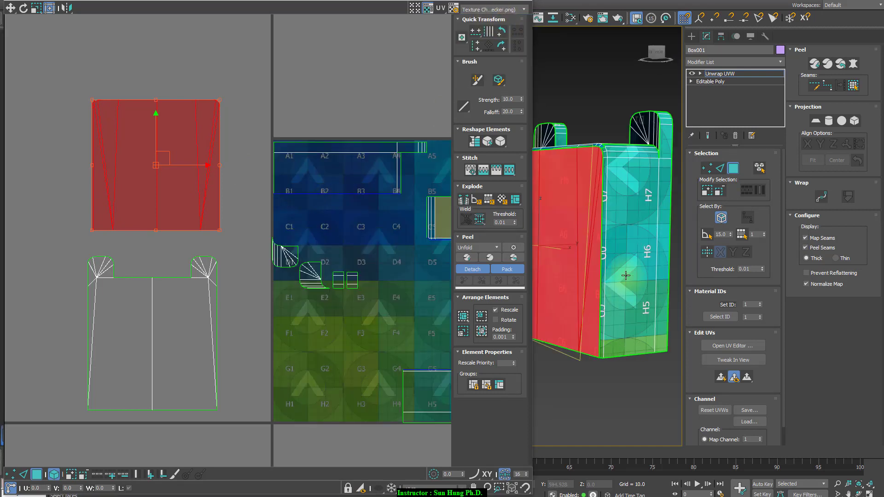
Select the narrow side's faces on the box to examine their UV shell and checker direction
click(632, 241)
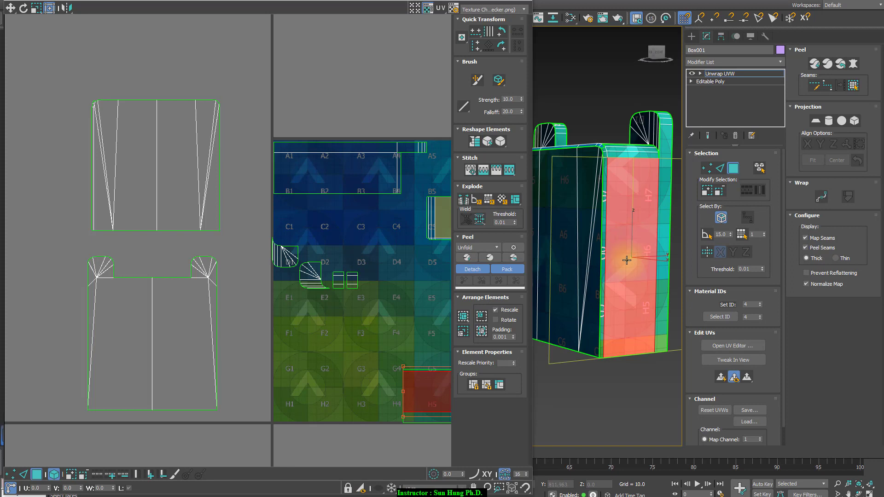
middle_drag(382, 329, 256, 300)
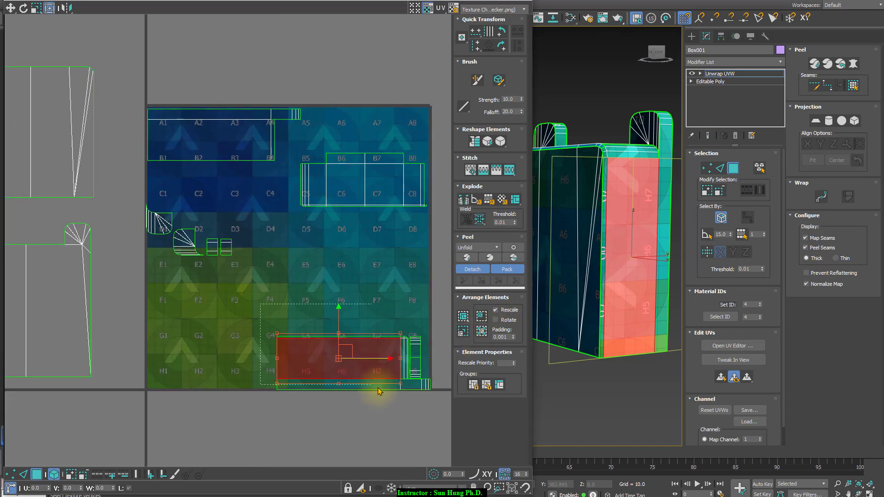
ctrl+click(658, 241)
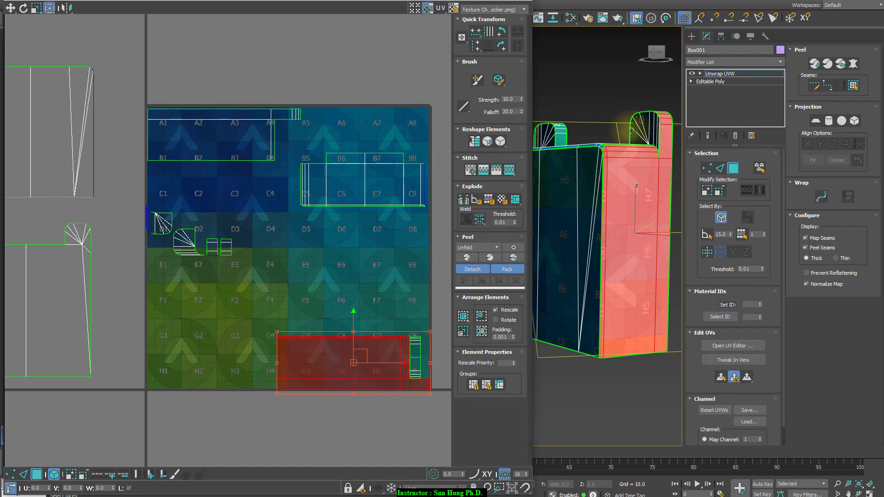
alt+middle_drag(638, 179, 598, 242)
middle_drag(296, 303, 237, 286)
scroll(412, 387, up, 2)
click(390, 393)
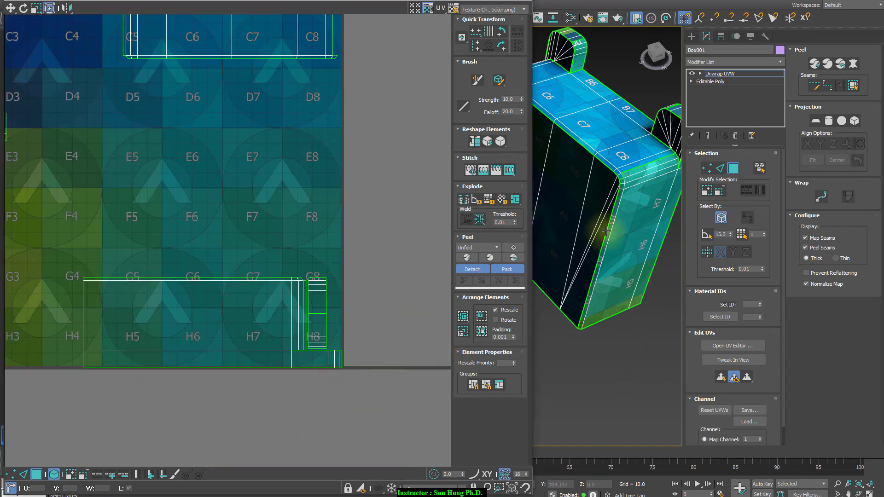
Compare the checker direction of the box's top UV shell with that of the side and the opposite side
click(647, 211)
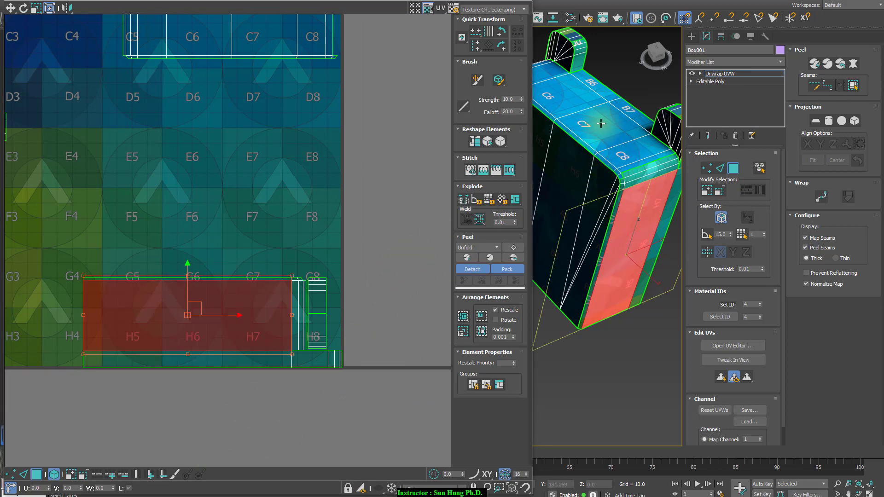
click(609, 136)
middle_drag(279, 125, 303, 261)
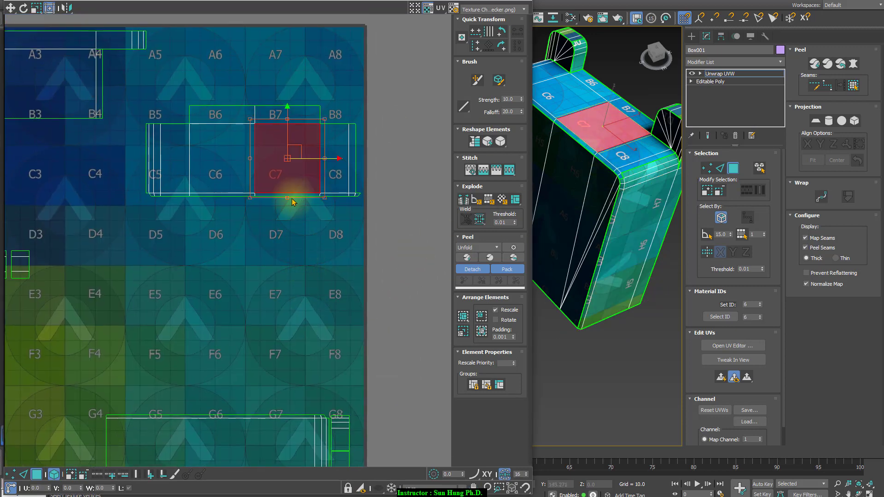
drag(285, 227, 375, 109)
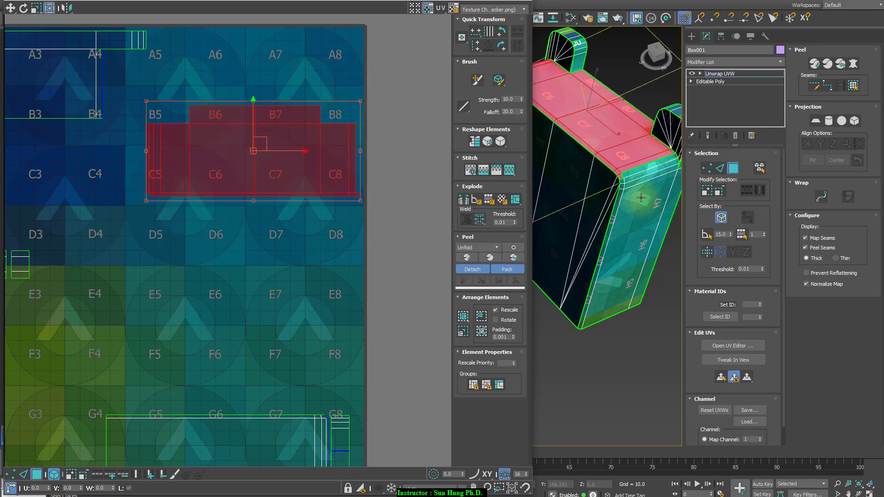
scroll(275, 219, down, 3)
middle_drag(638, 170, 714, 188)
Try a Quick Peel on all UV shells, including the two placed outside the tile
click(177, 246)
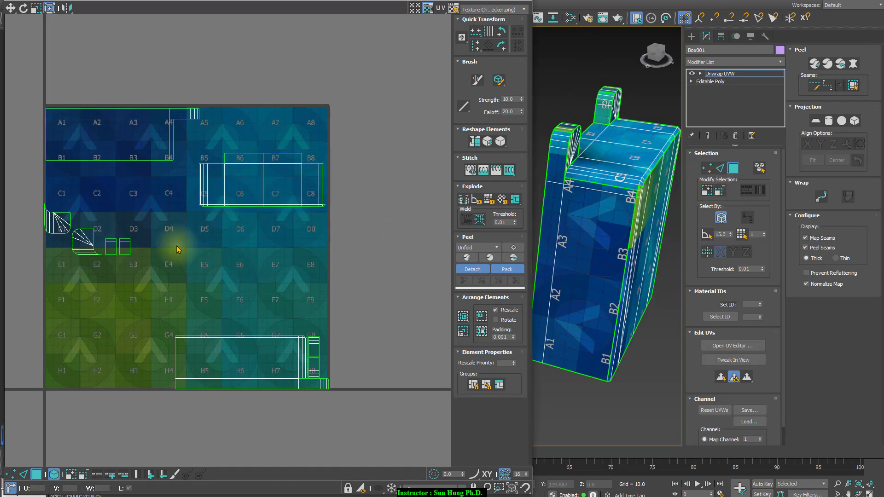
drag(343, 402, 386, 451)
scroll(335, 359, down, 4)
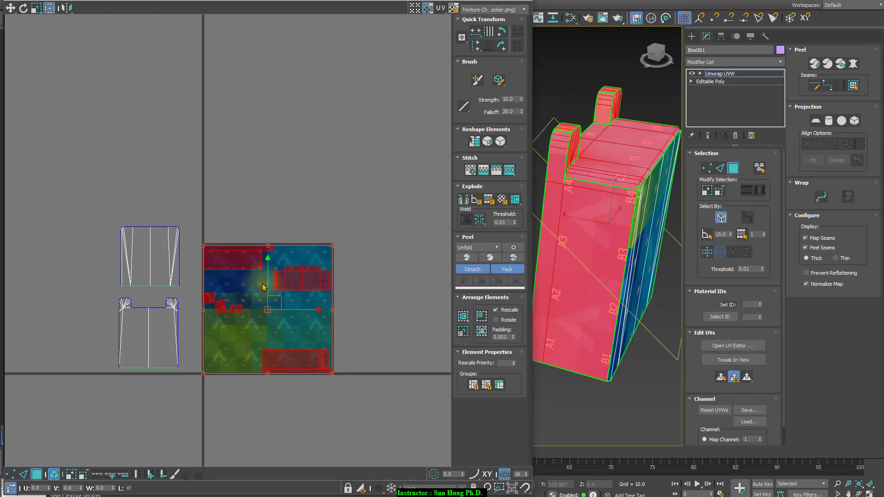
drag(94, 168, 369, 396)
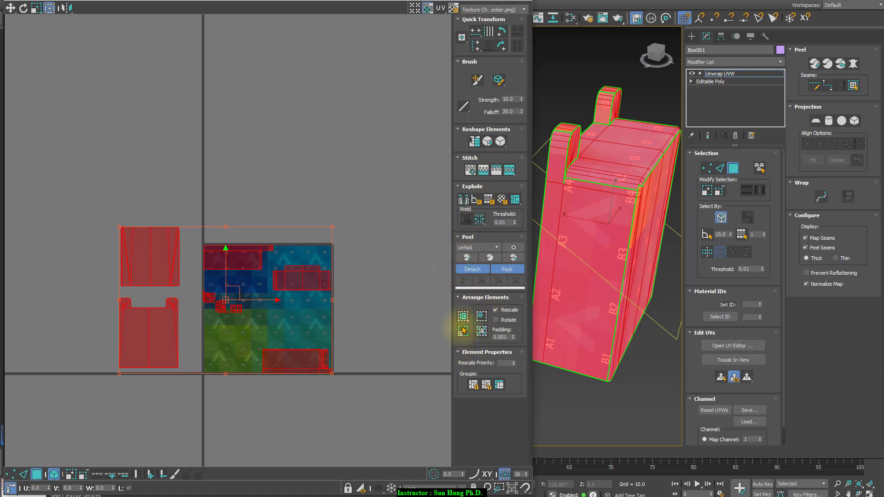
click(466, 258)
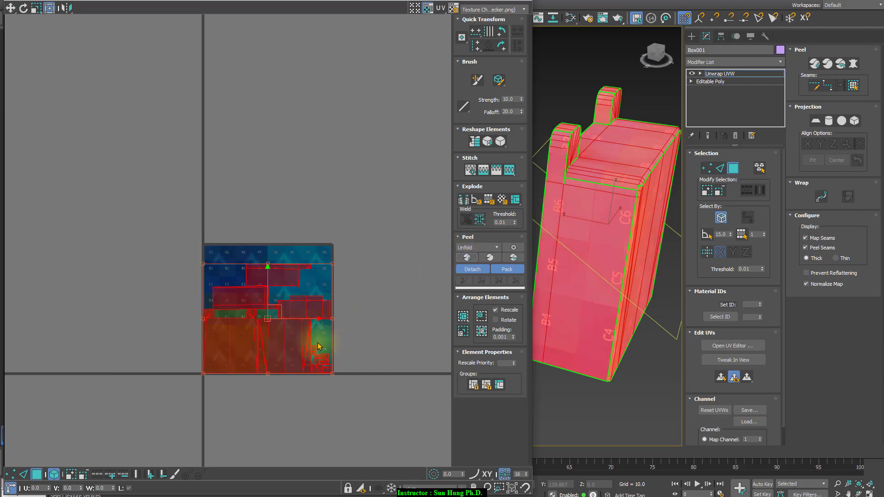
Move all the packed UV shells out beside the texture tile
scroll(306, 345, up, 3)
middle_drag(276, 306, 339, 246)
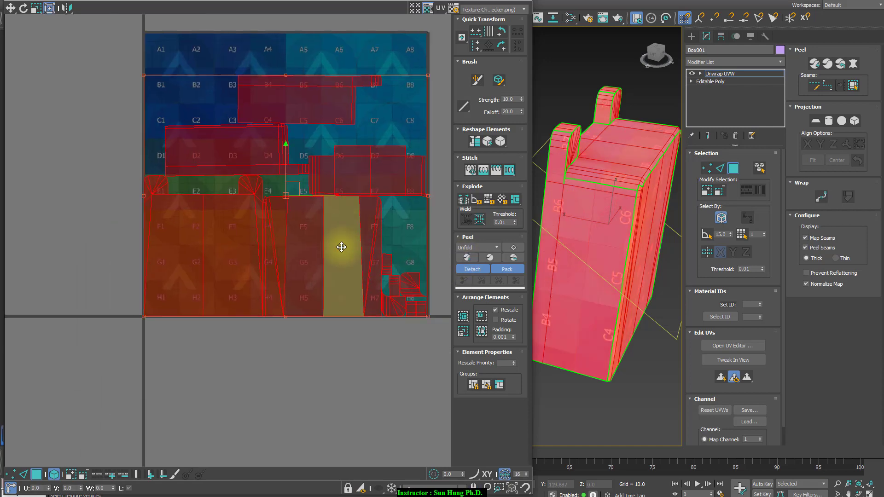
drag(339, 246, 52, 357)
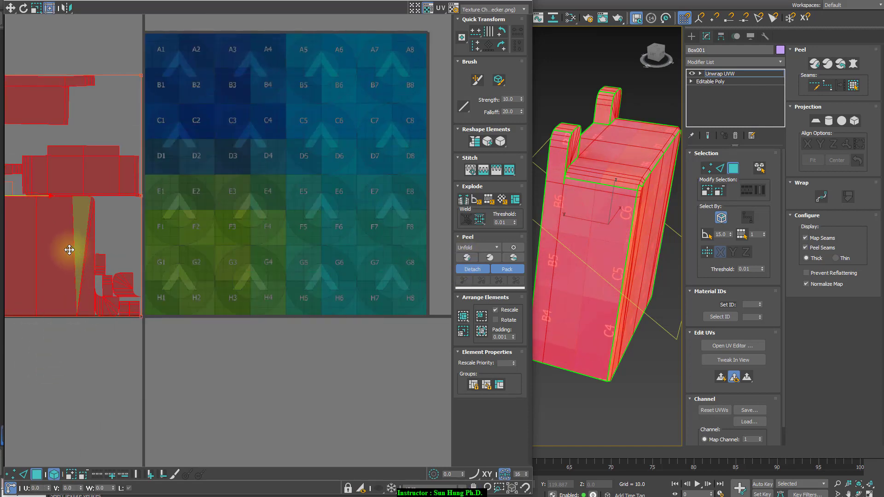
shift+drag(96, 178, 122, 296)
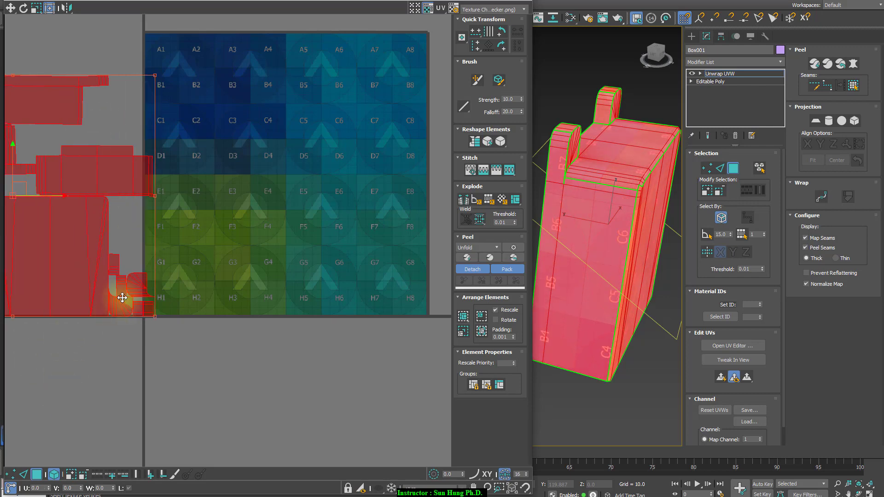
middle_drag(121, 296, 249, 342)
scroll(175, 199, up, 2)
middle_drag(284, 234, 375, 239)
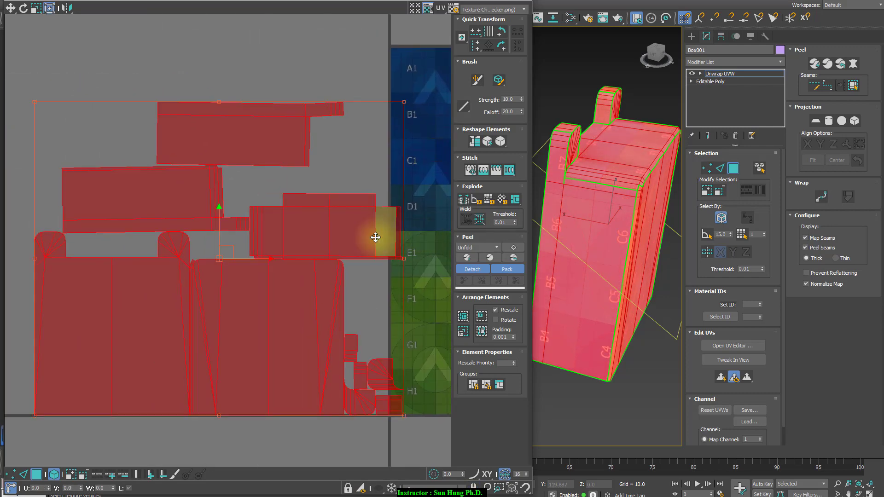
Undo the moves of the packed shells and the Quick Peel
key(ctrl+z)
key(ctrl+z)
key(ctrl+z)
key(ctrl+z)
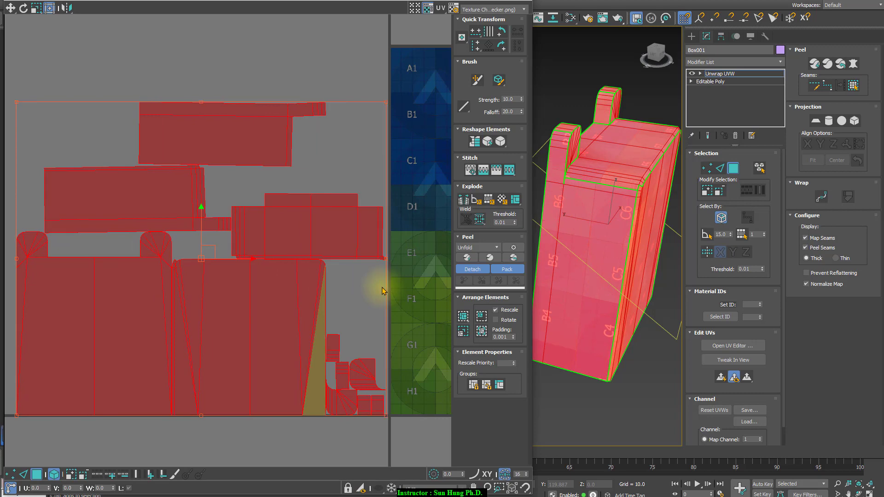
middle_drag(359, 289, 136, 272)
key(ctrl+z)
key(ctrl+z)
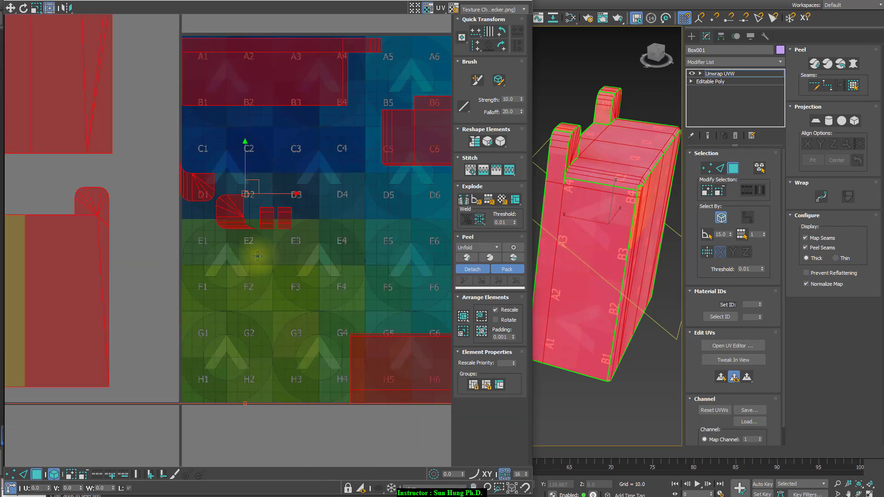
scroll(277, 257, down, 2)
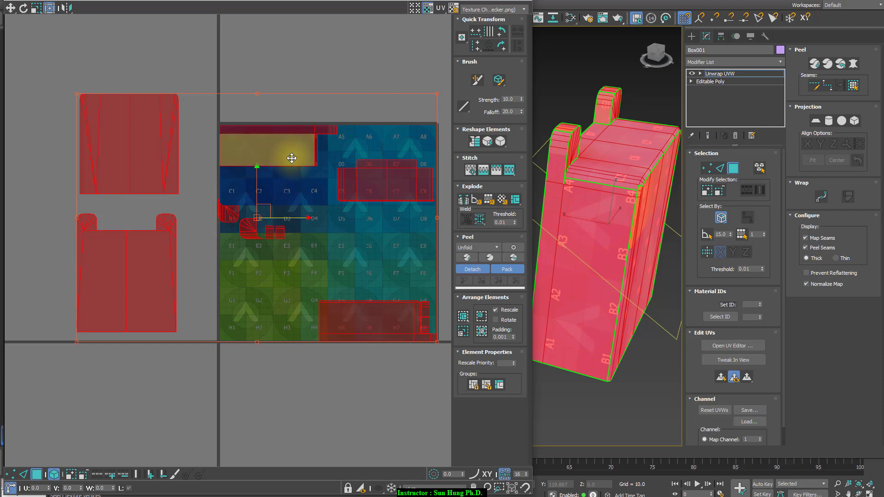
Move all UV shells together far below the texture tile, leaving the tile empty
drag(286, 148, 246, 400)
drag(220, 205, 140, 496)
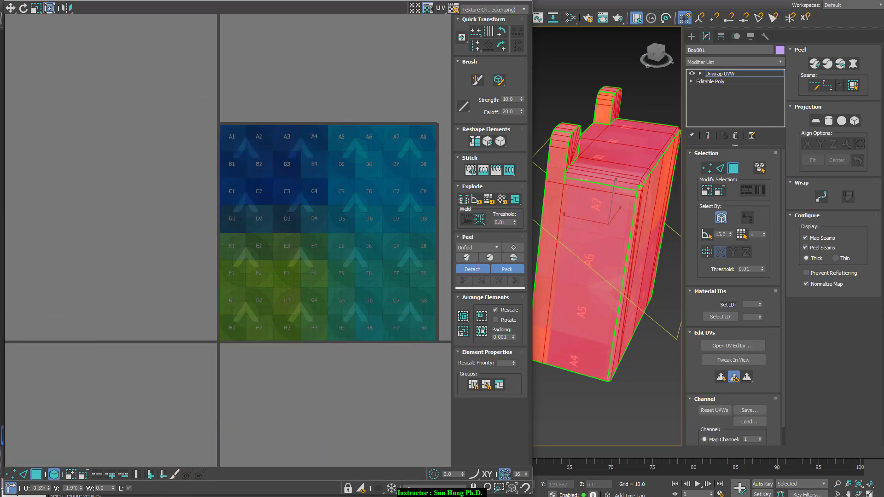
middle_drag(642, 228, 607, 225)
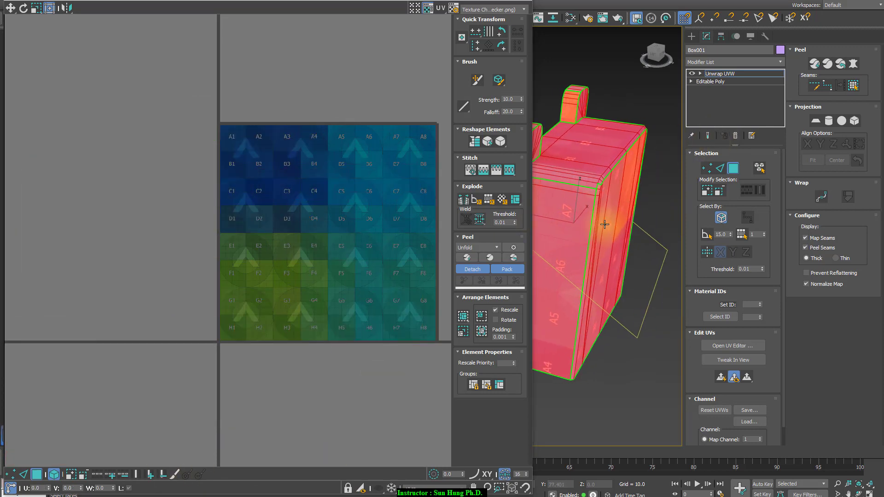
Close the UV editor, deselect the box and bring back the whole gun model, viewed from its side
click(524, 2)
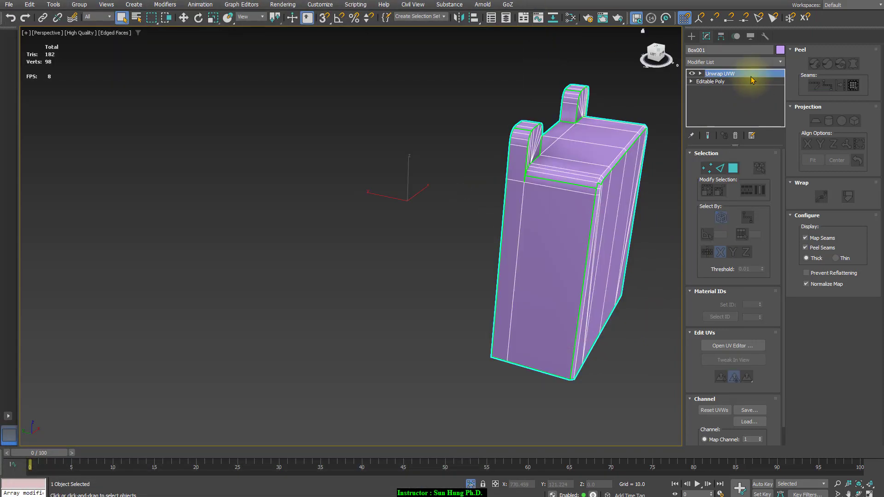
click(443, 151)
scroll(586, 201, down, 2)
middle_drag(586, 201, 385, 288)
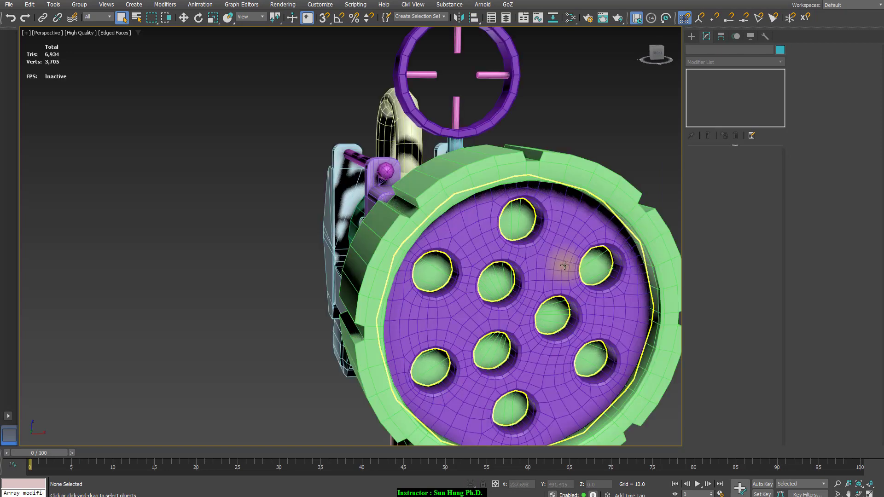
alt+middle_drag(562, 261, 350, 230)
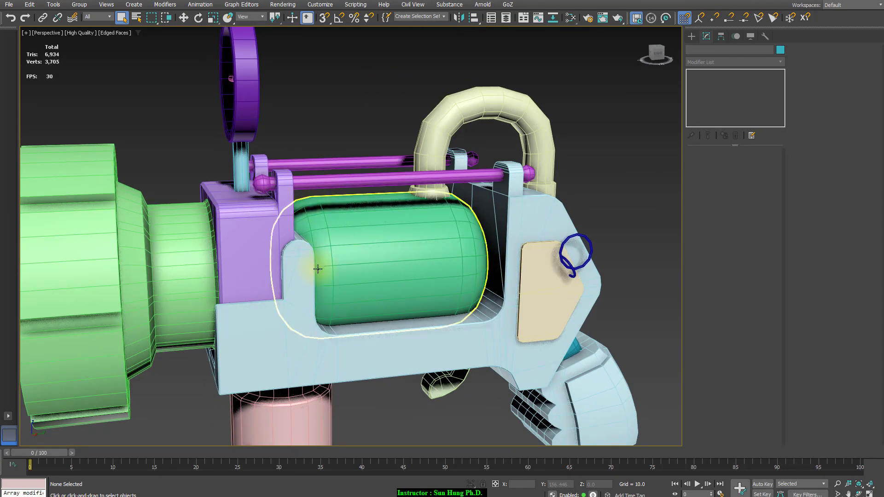
click(348, 221)
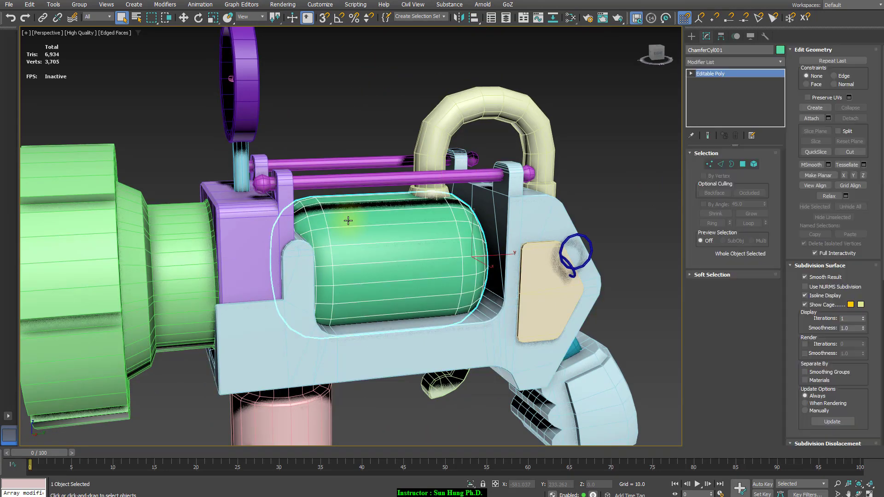
click(331, 180)
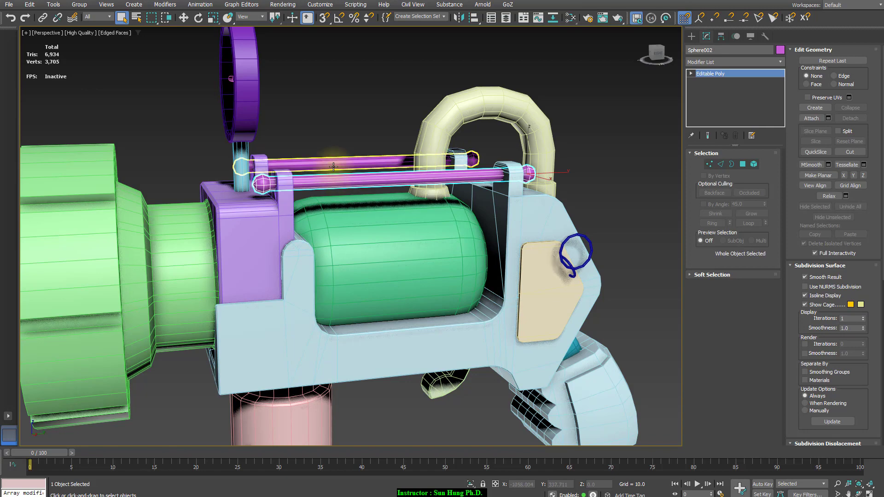
ctrl+click(333, 167)
click(350, 115)
Select both magenta rods with ball ends above the green cylinder
alt+middle_drag(350, 176, 390, 193)
alt+middle_drag(481, 233, 389, 241)
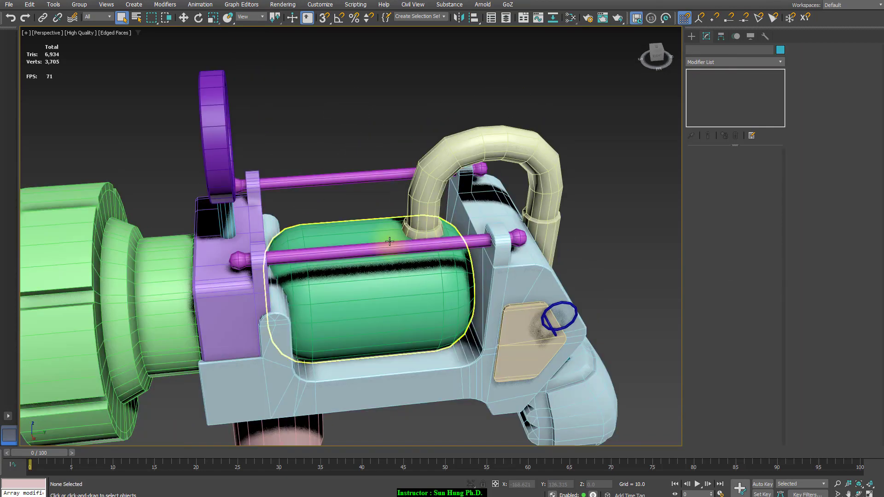
click(384, 250)
ctrl+click(373, 171)
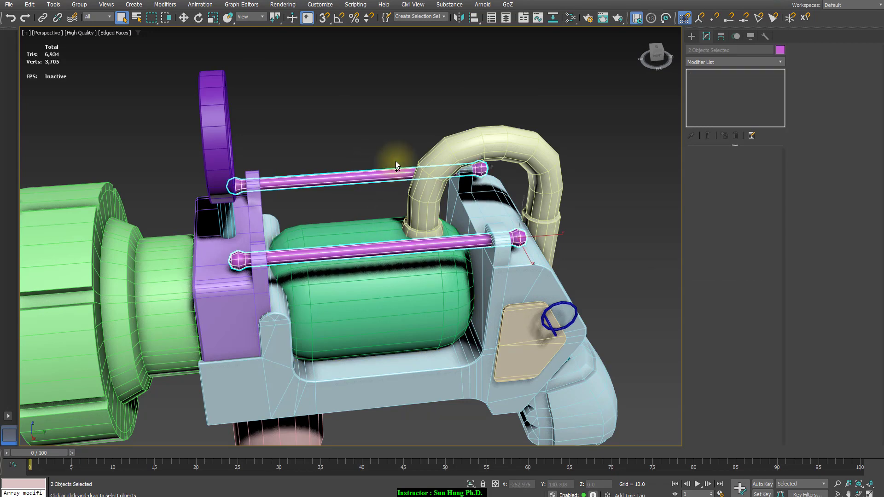
Apply an Unwrap UVW modifier to both selected rods and open their UVs in the UV editor
click(782, 62)
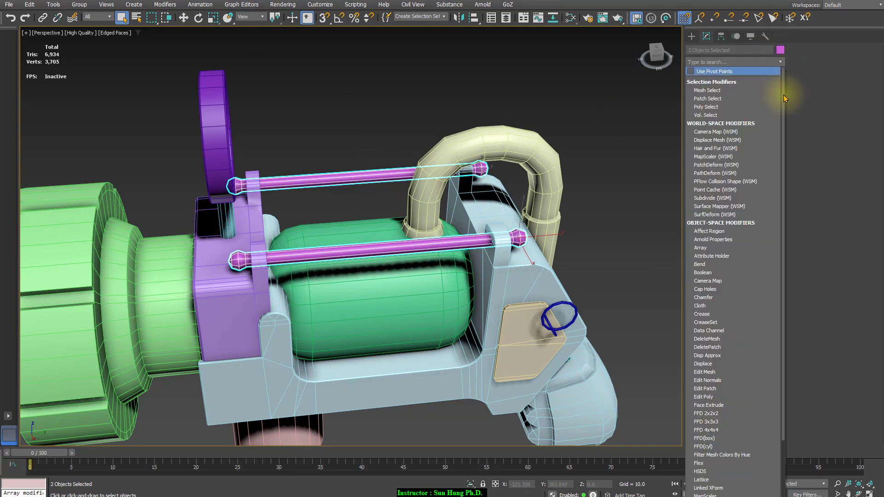
scroll(779, 479, down, 5)
click(745, 482)
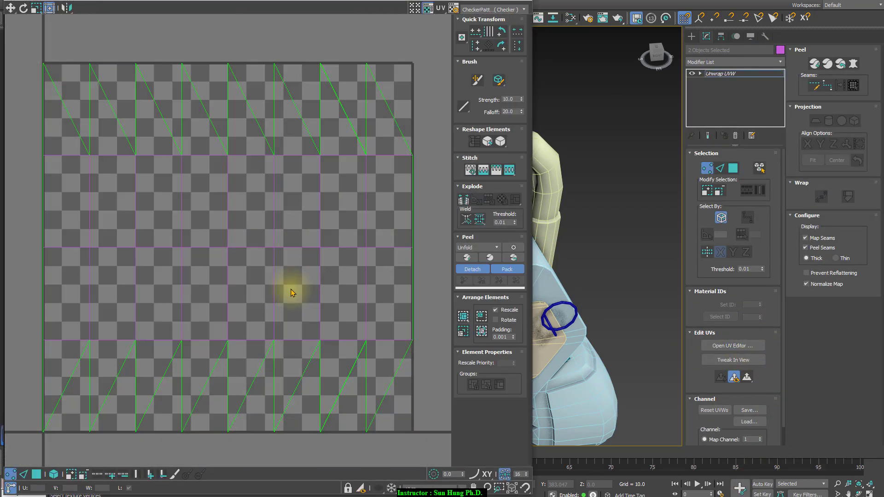
scroll(302, 210, down, 5)
Select all polygons of both rods in the UV editor and unfold them with Quick Peel
drag(197, 153, 450, 296)
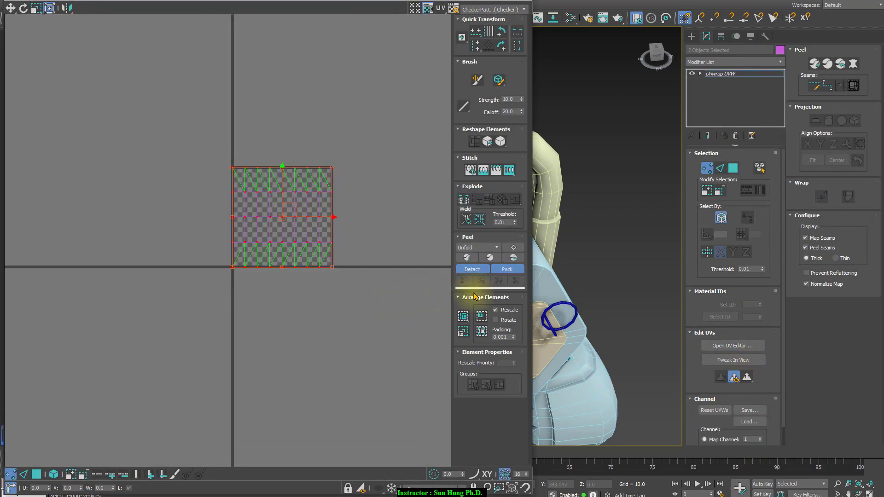
click(143, 402)
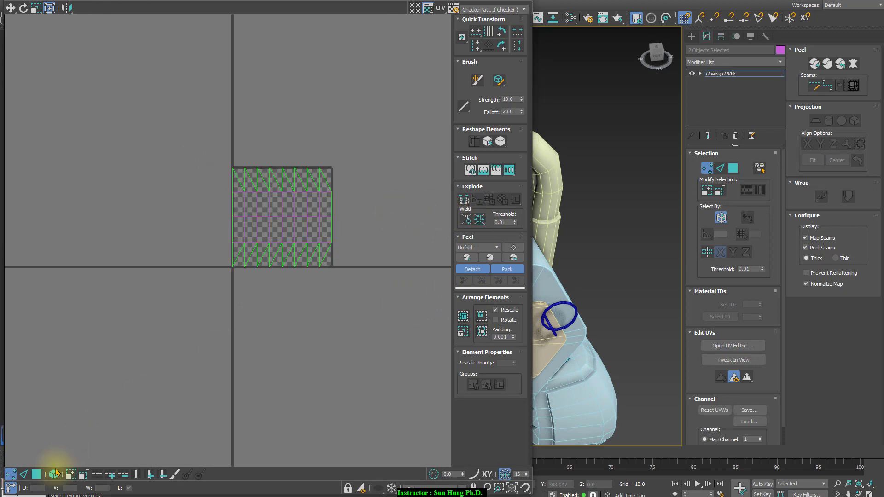
click(40, 479)
drag(192, 150, 378, 289)
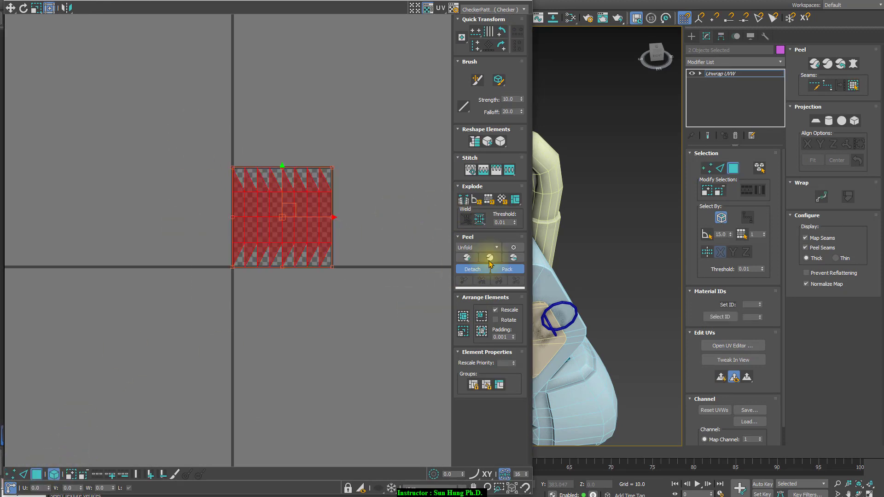
click(465, 259)
scroll(266, 256, up, 4)
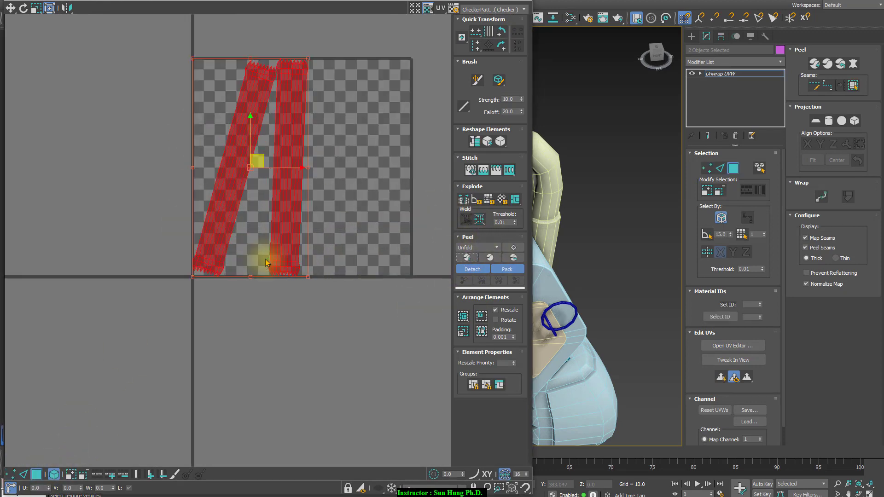
Rotate the more slanted rod shell by 15.36 degrees and the other one slightly, so both stand vertically
mouse_move(604, 266)
alt+middle_down()
mouse_move(644, 257)
mouse_move(593, 279)
alt+middle_up()
scroll(603, 258, up, 6)
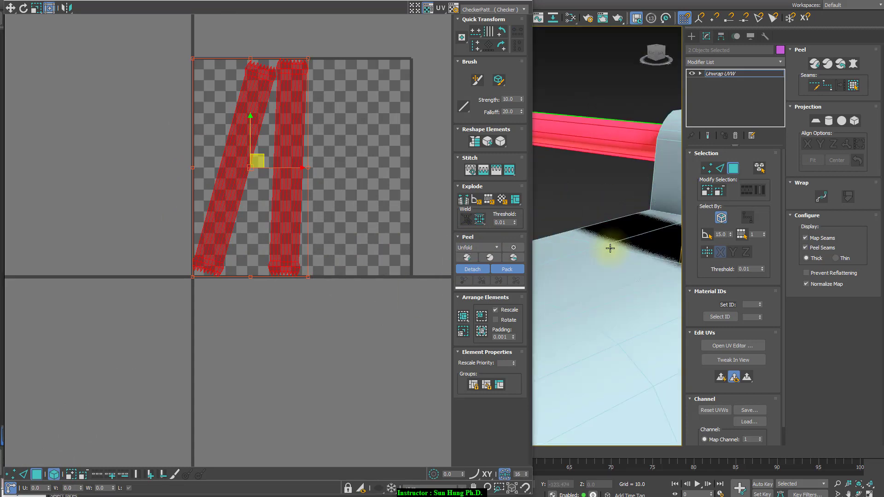
scroll(284, 233, up, 3)
alt+middle_drag(578, 213, 656, 244)
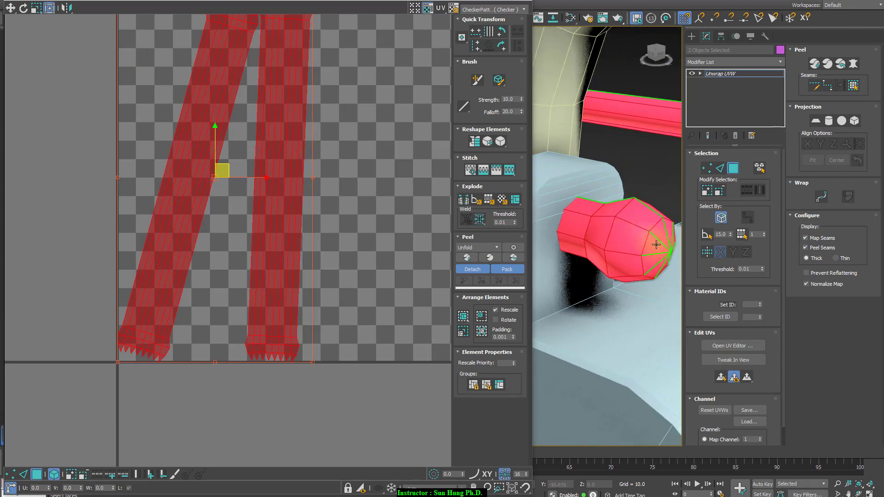
middle_drag(360, 154, 362, 255)
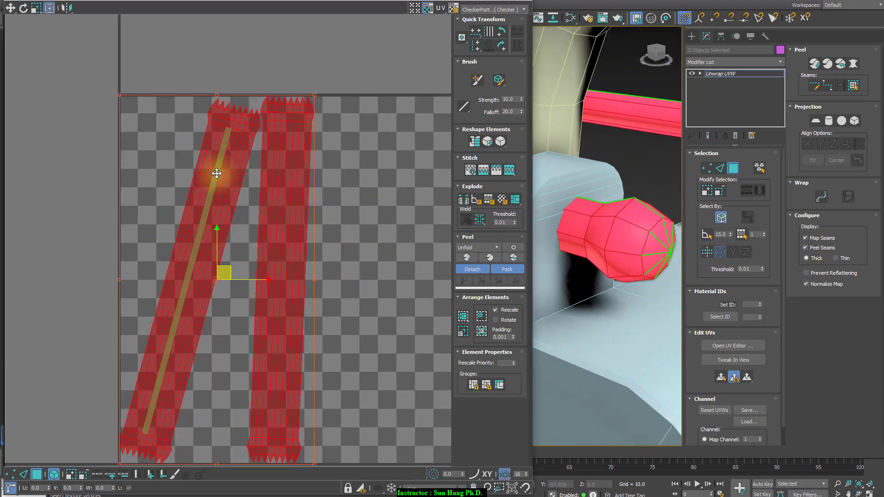
click(145, 217)
click(195, 319)
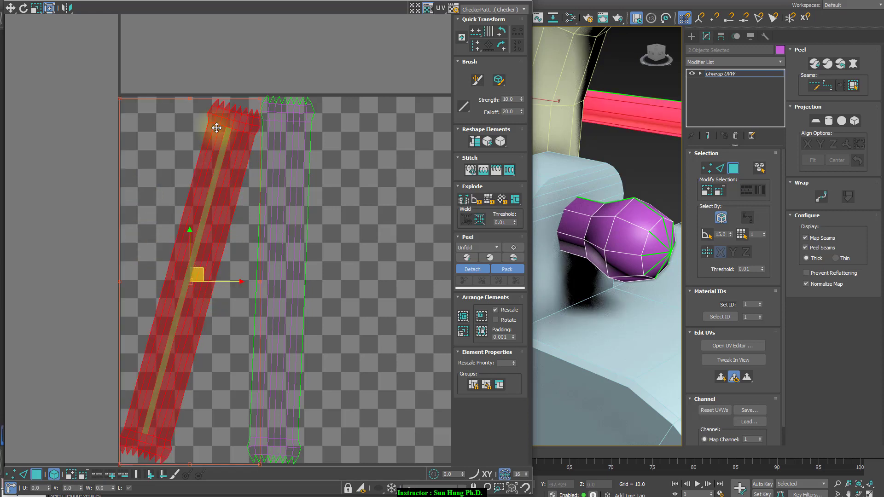
drag(195, 101, 148, 98)
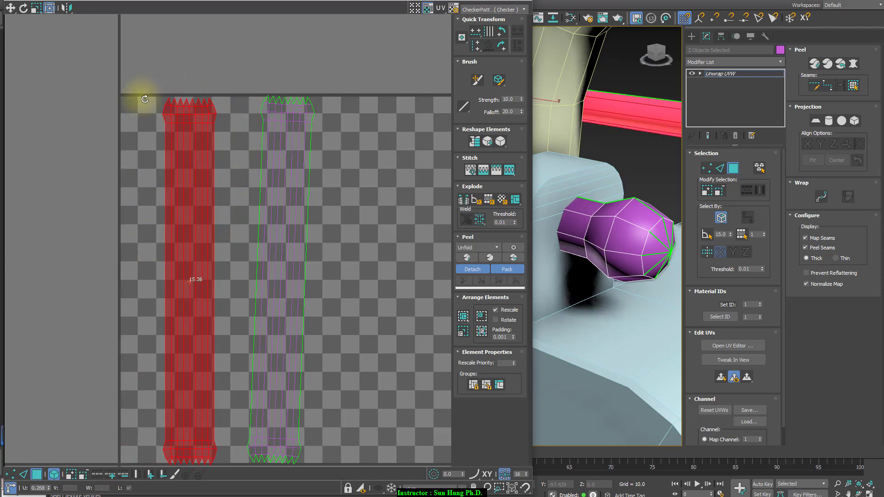
click(279, 103)
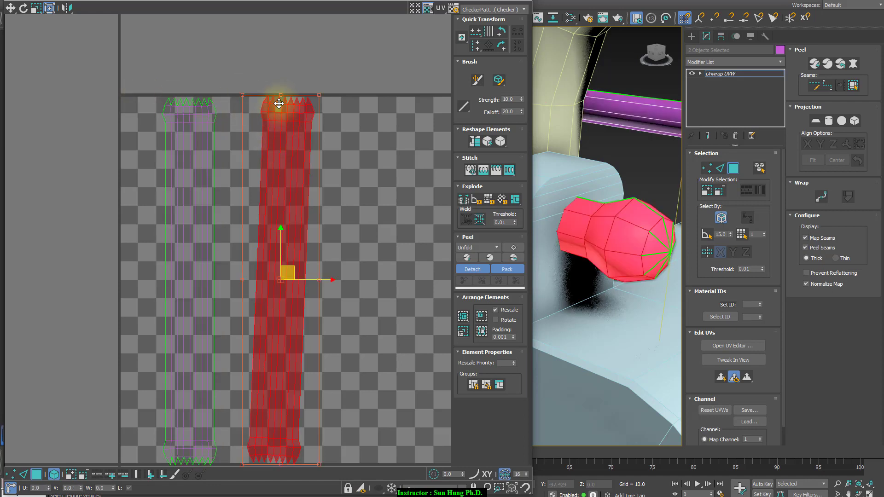
drag(284, 98, 276, 98)
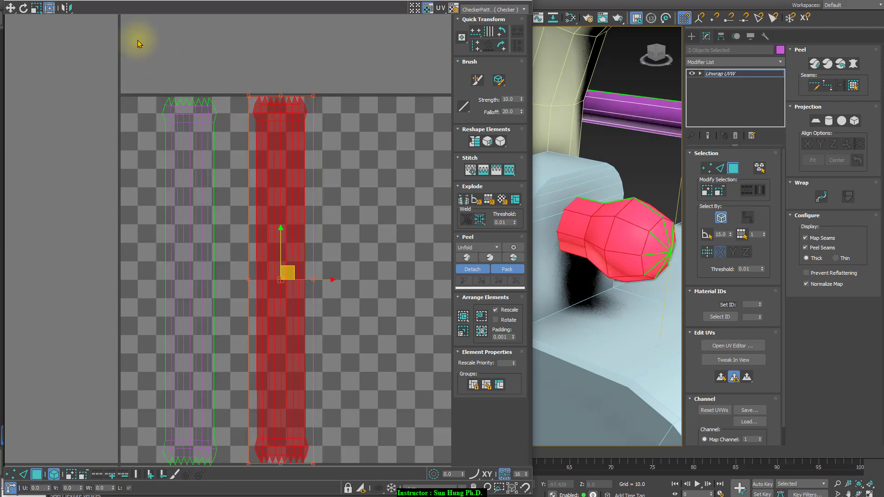
Select both rod shells and move them together far above the texture tile
drag(138, 36, 365, 351)
scroll(365, 351, down, 4)
drag(325, 299, 283, 0)
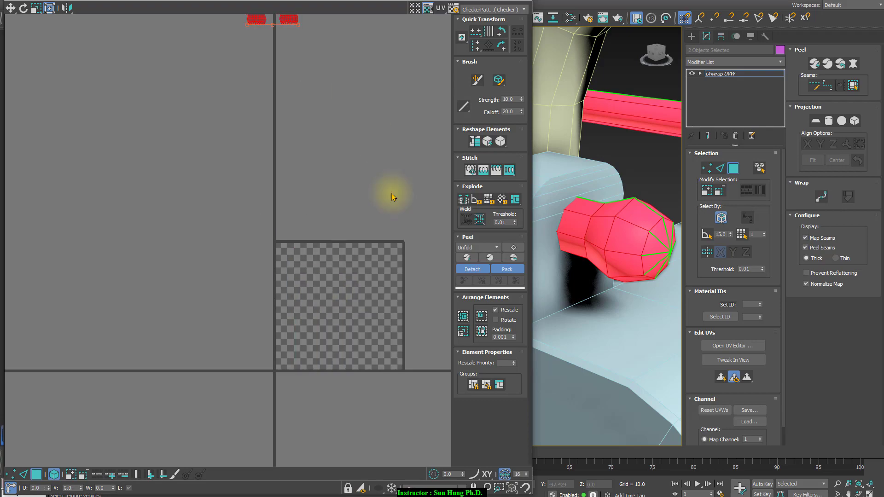
Leave the face level of the rods' Unwrap UVW, close the UV editor and bring the gun body back into view
click(750, 74)
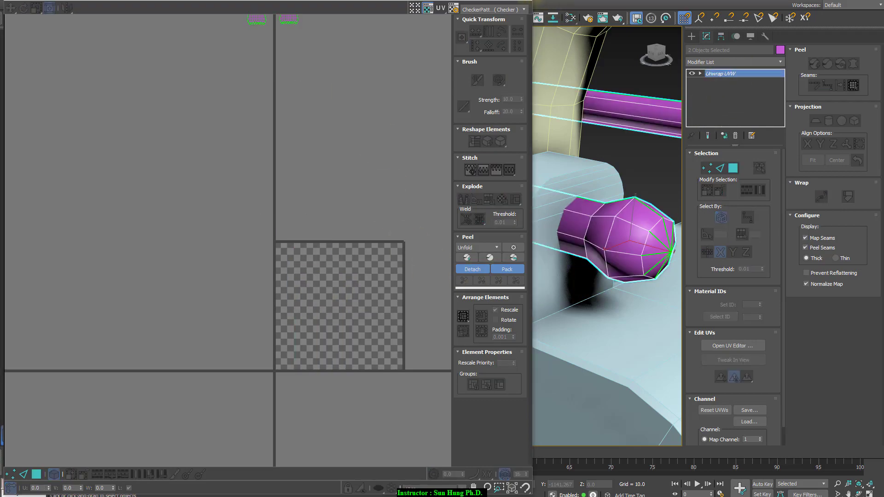
click(529, 1)
middle_drag(608, 203, 518, 251)
scroll(532, 239, down, 4)
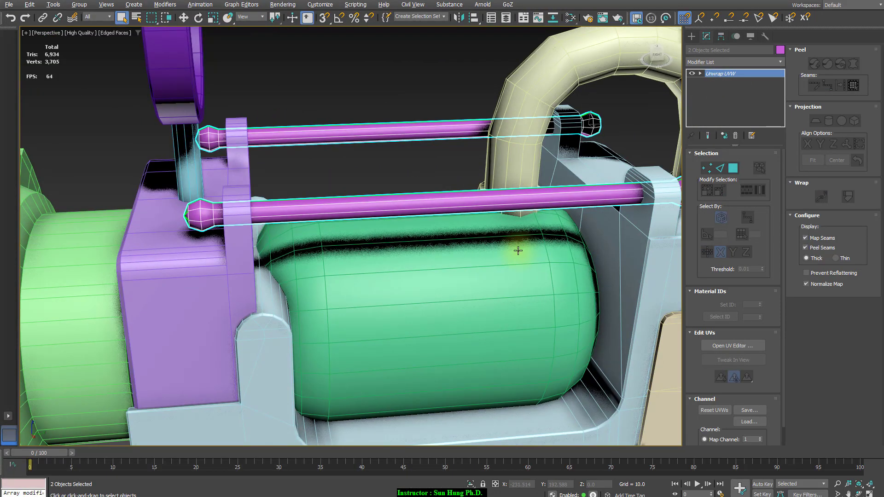
scroll(508, 234, down, 3)
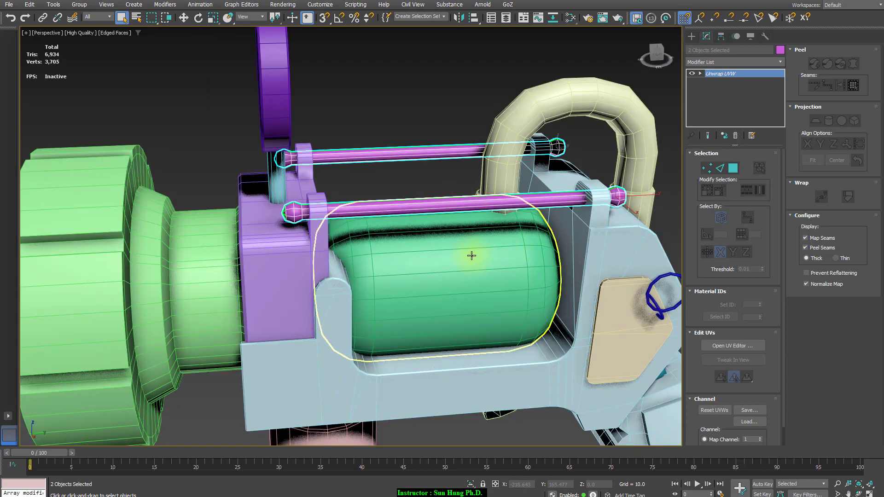
Select the light green front barrel and convert it to Editable Poly, collapsing its Unwrap UVW modifier
click(228, 313)
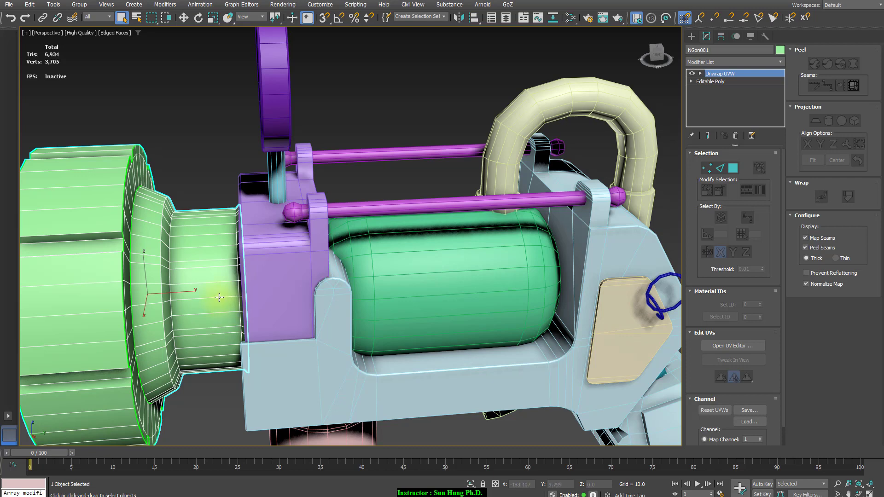
right_click(207, 322)
mouse_move(248, 437)
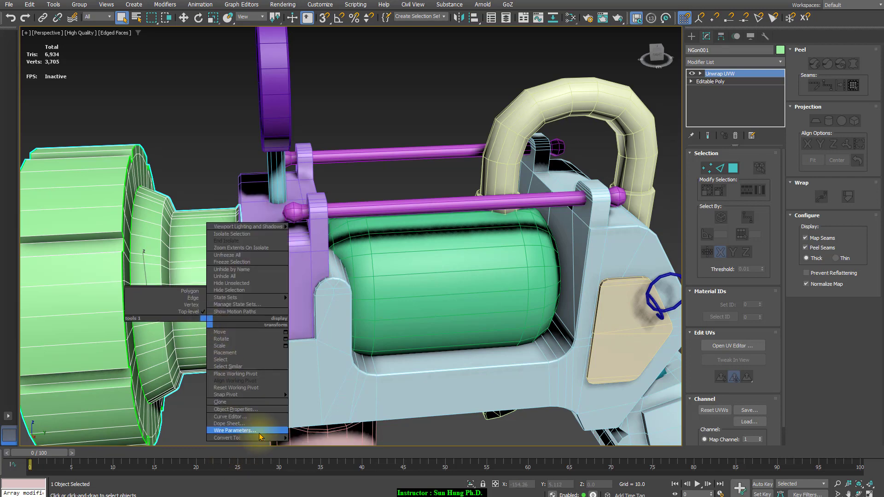
click(351, 445)
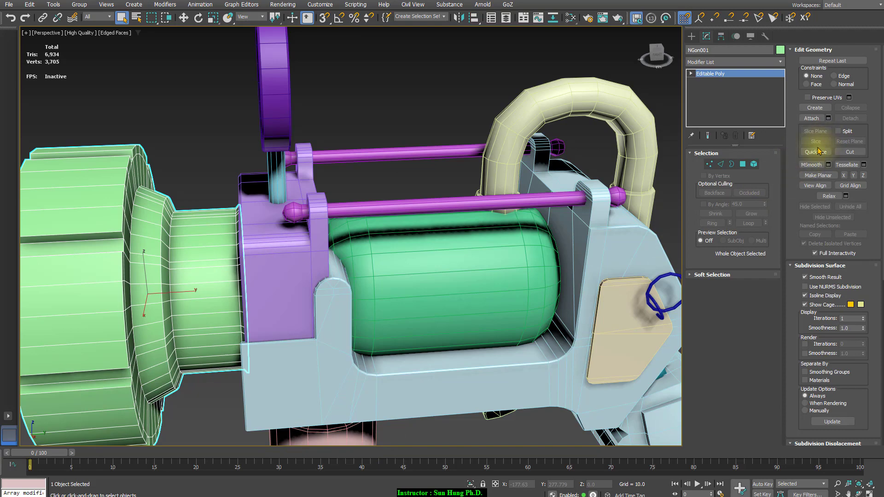
Attach the purple box, both magenta rods, the purple sight ring and its crosshair pins to the green barrel
click(821, 118)
alt+middle_drag(70, 198, 193, 221)
alt+middle_drag(363, 292, 295, 287)
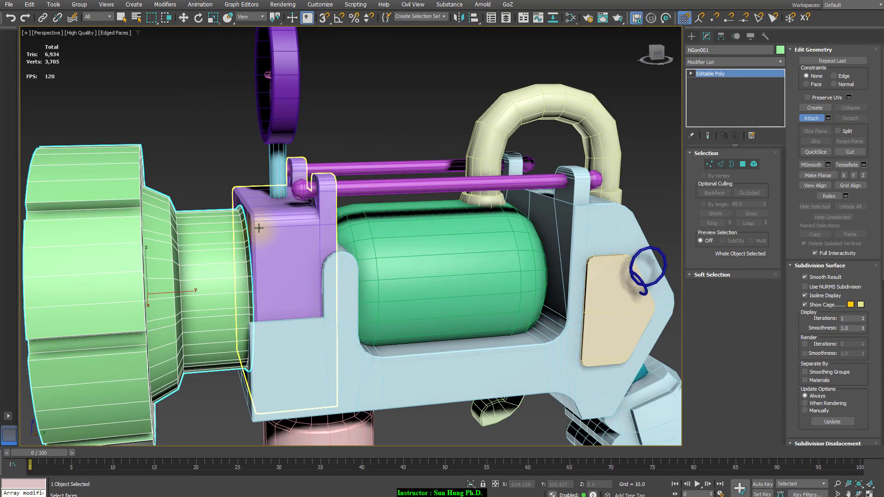
click(258, 228)
click(366, 190)
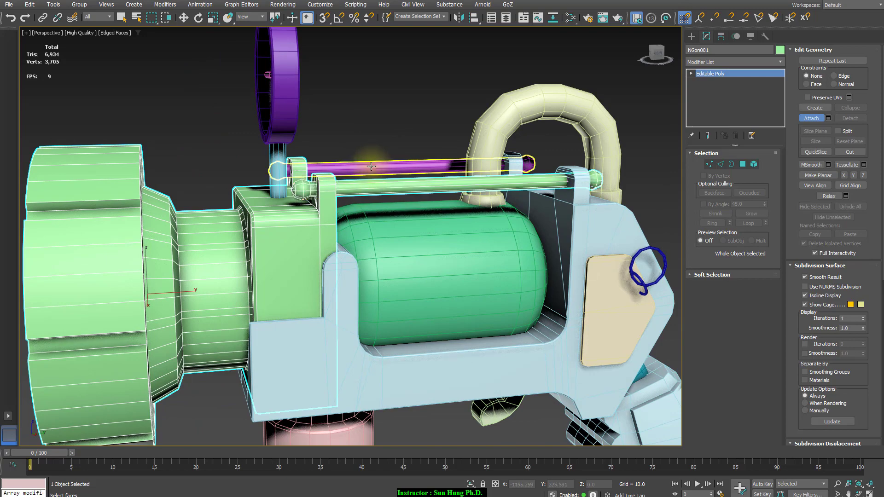
click(371, 166)
alt+middle_drag(371, 166, 285, 138)
click(265, 91)
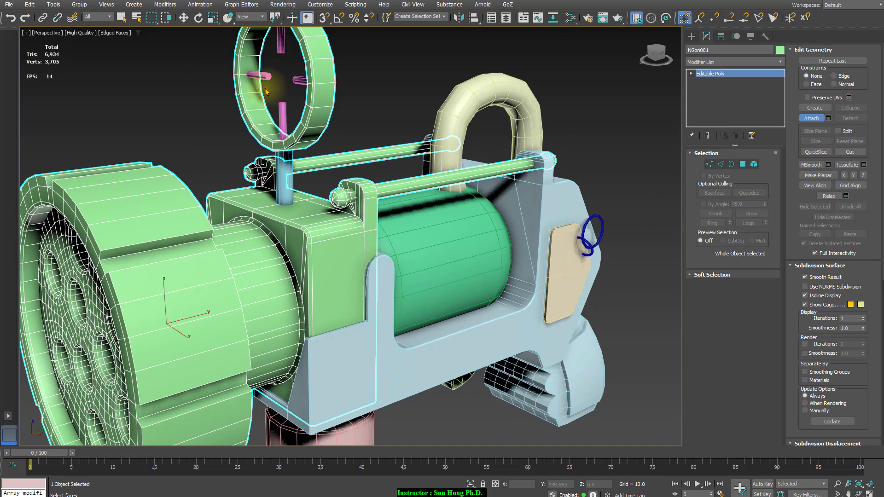
click(282, 110)
Attach the blue post beneath the sight ring to the green barrel object as well
alt+middle_drag(487, 203, 296, 298)
click(811, 118)
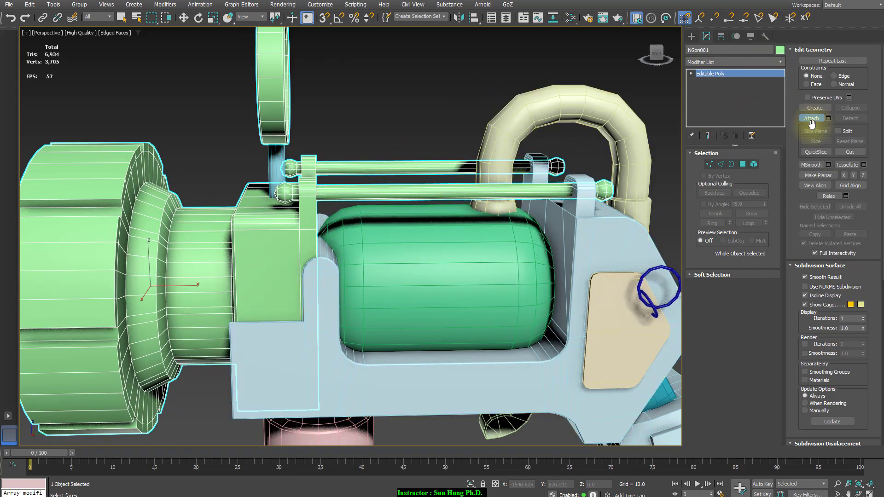
key(w)
click(275, 172)
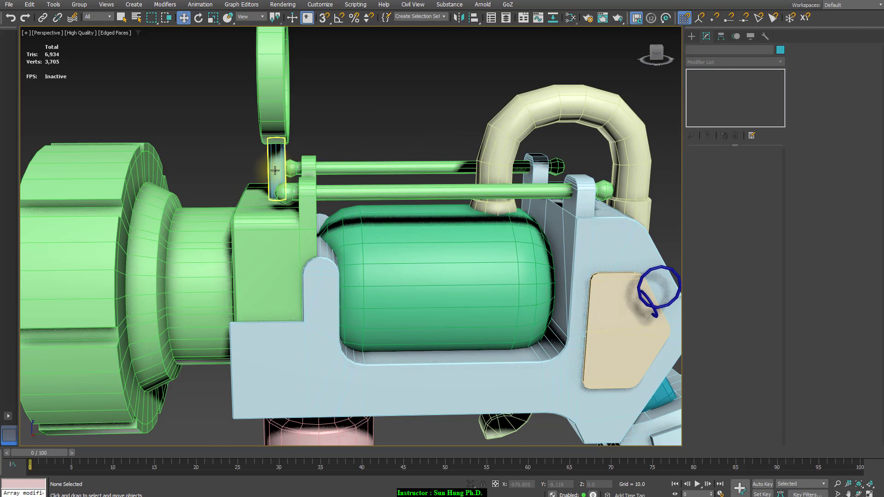
click(203, 223)
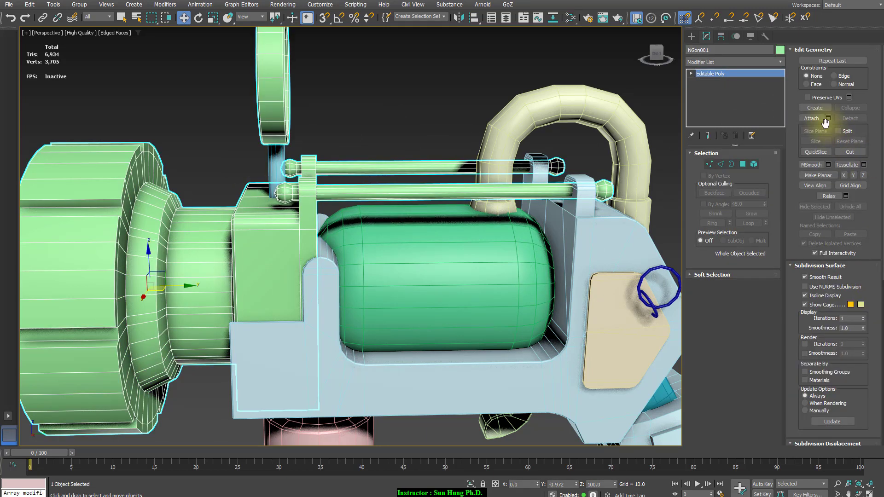
click(811, 119)
click(271, 162)
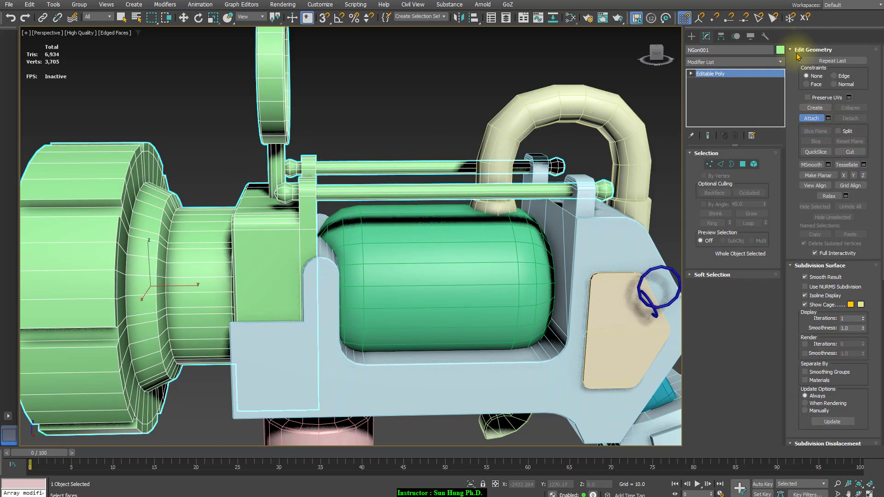
Set the combined object's colour to grey and leave Attach mode, returning to the object's top level
click(779, 50)
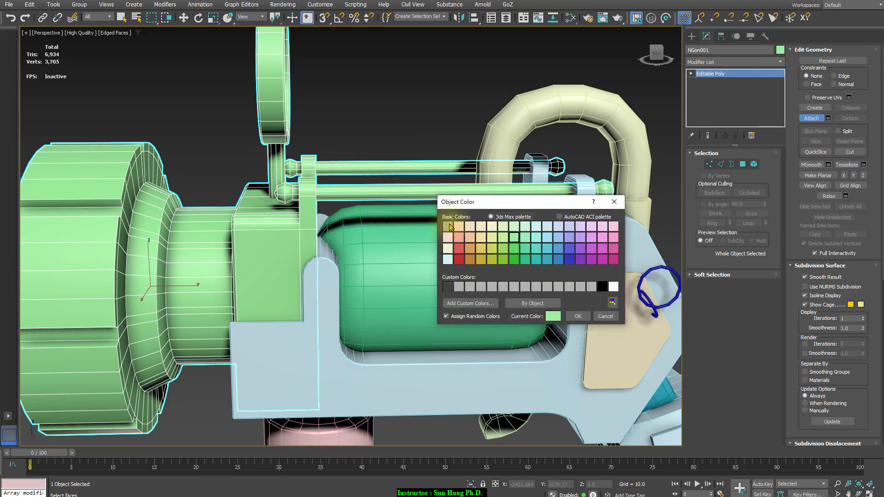
click(514, 286)
click(578, 317)
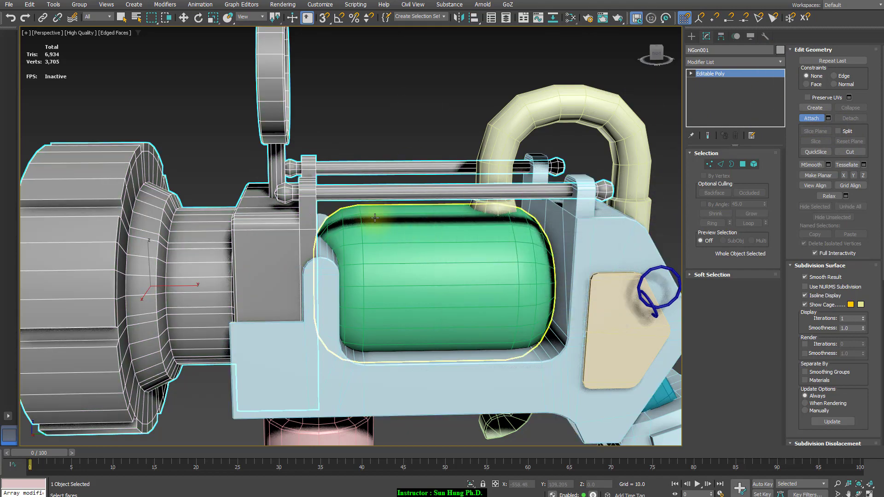
alt+middle_drag(375, 218, 416, 230)
click(749, 75)
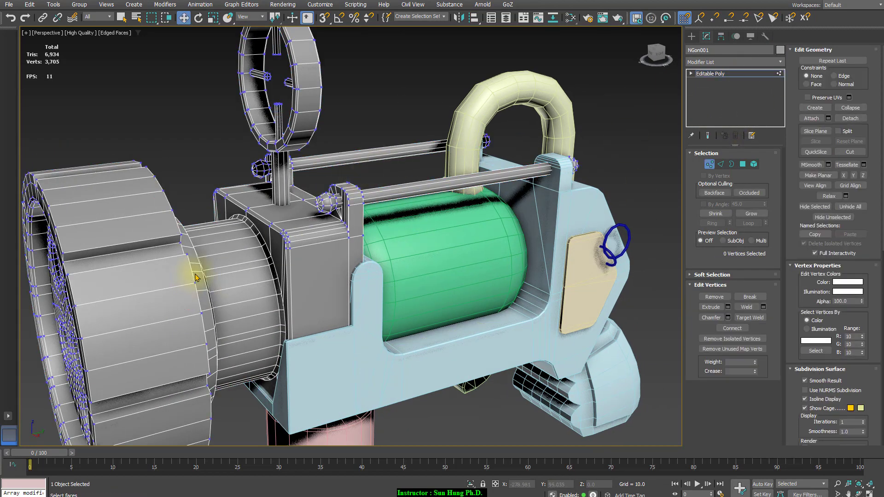
click(732, 75)
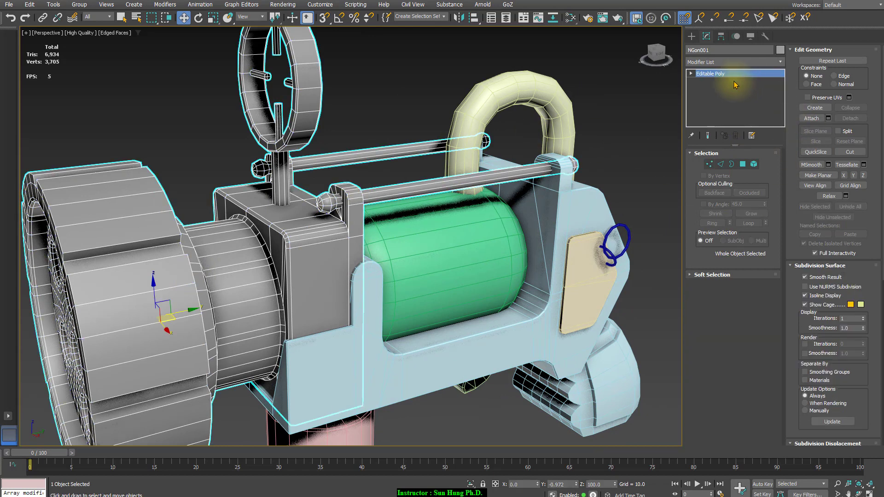
Add an Unwrap UVW modifier to the grey combined object and clear its face selection
click(779, 63)
click(780, 62)
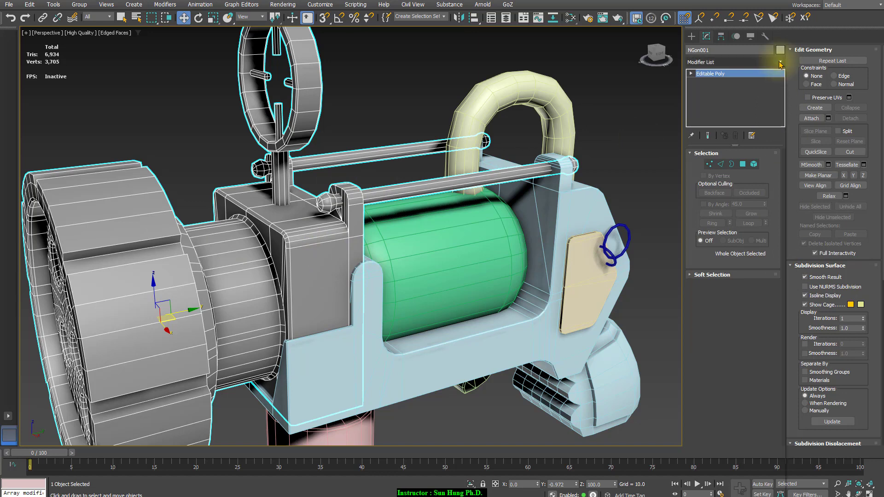
click(780, 62)
drag(782, 94, 792, 381)
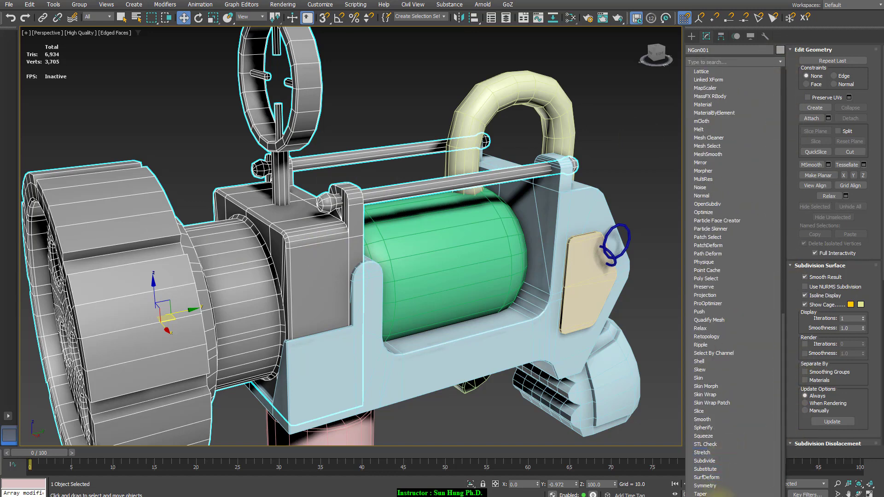
click(705, 496)
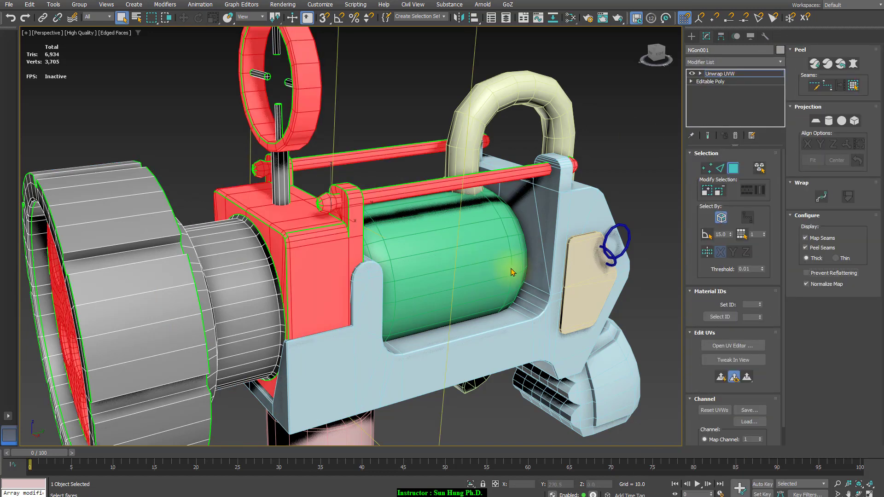
click(634, 164)
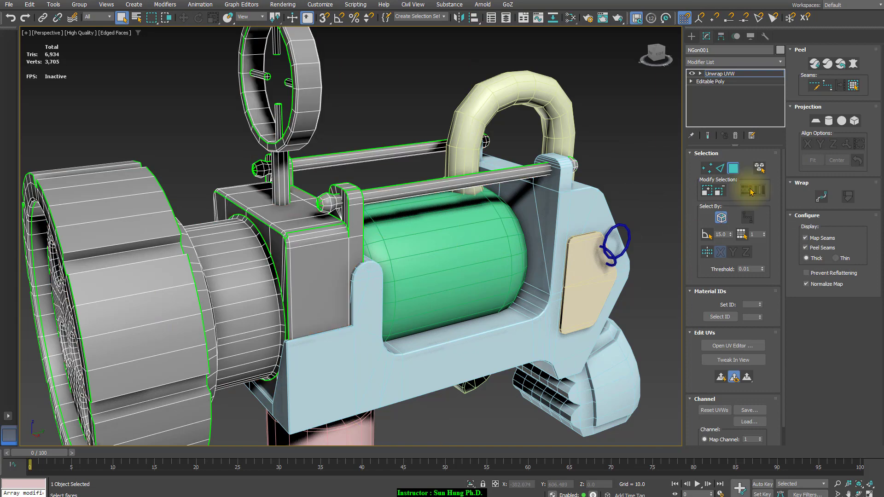
Open the combined object's UVs in the UV editor and pack all its shells into the texture tile
click(733, 346)
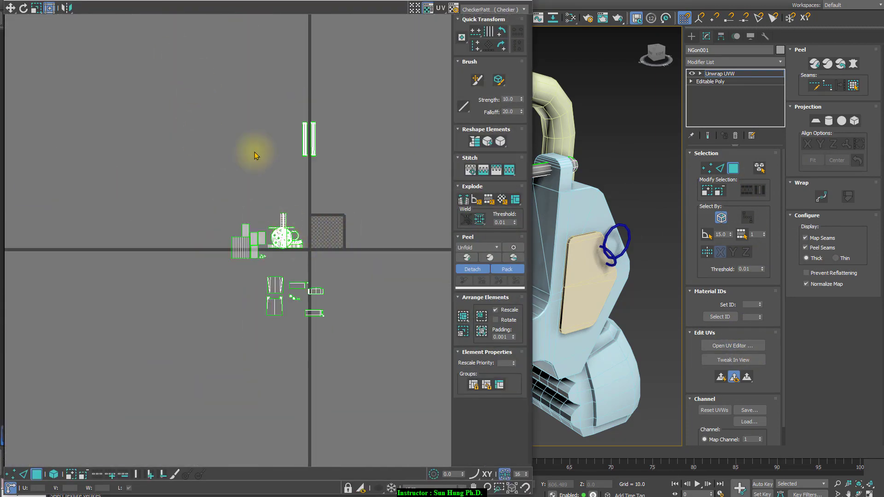
drag(256, 155, 382, 337)
click(462, 316)
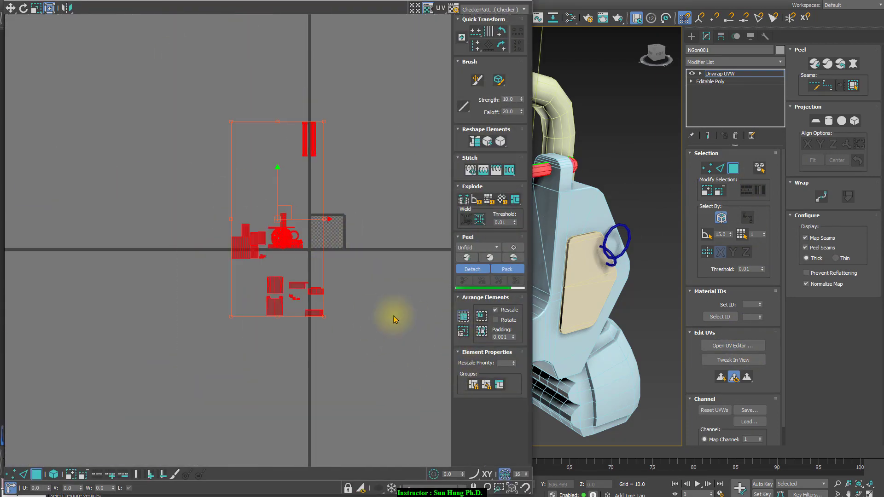
scroll(310, 249, up, 5)
scroll(309, 249, up, 4)
middle_drag(318, 278, 233, 338)
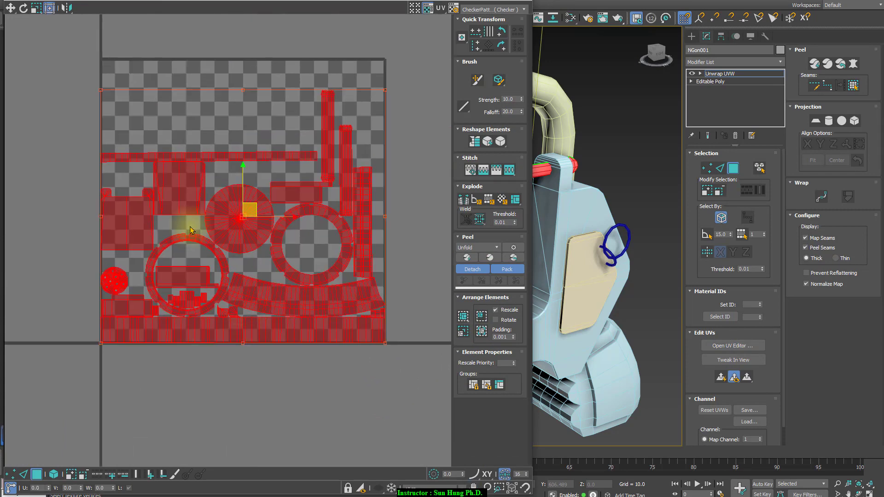
Enable whole-element selection and move the long horizontal strip shell just below the texture tile
click(225, 45)
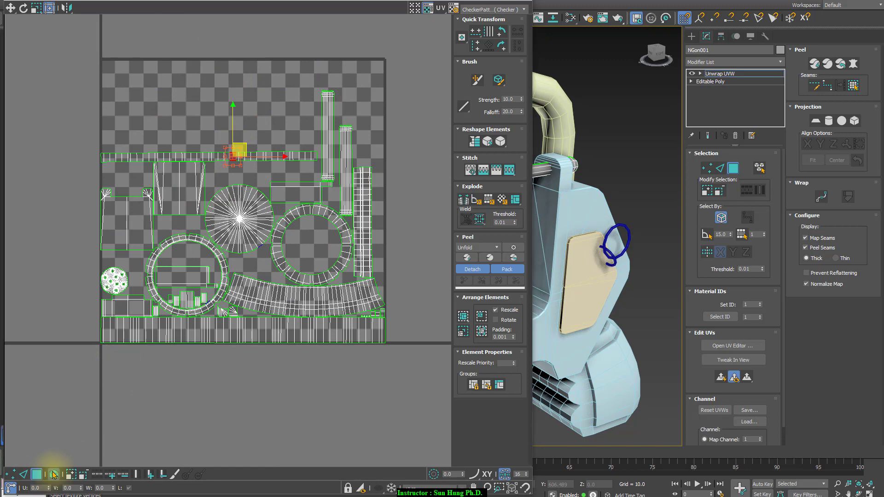
click(208, 156)
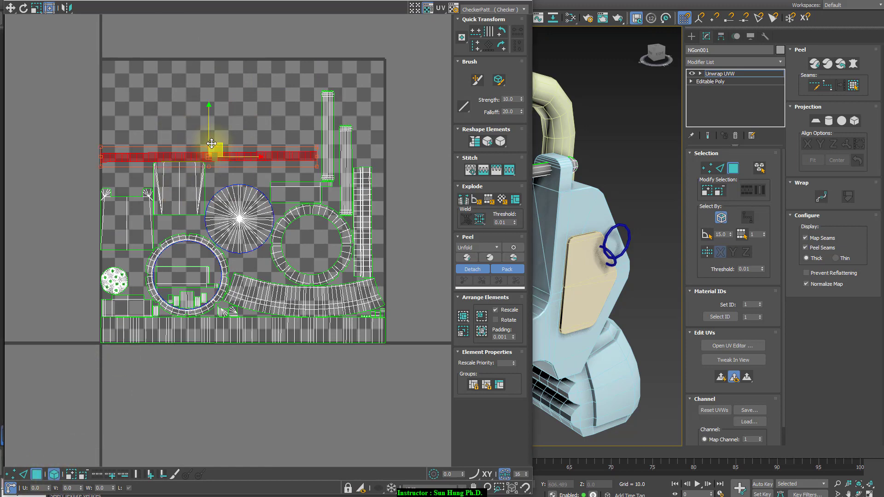
scroll(334, 159, up, 4)
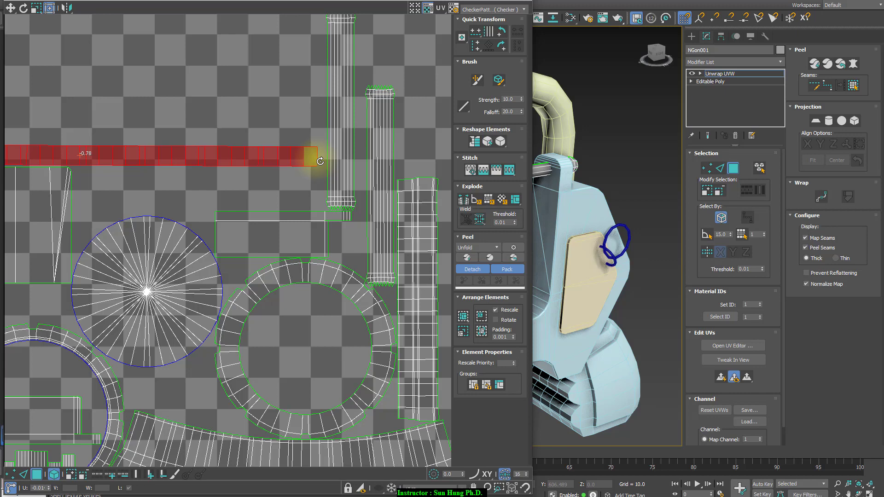
scroll(282, 171, down, 4)
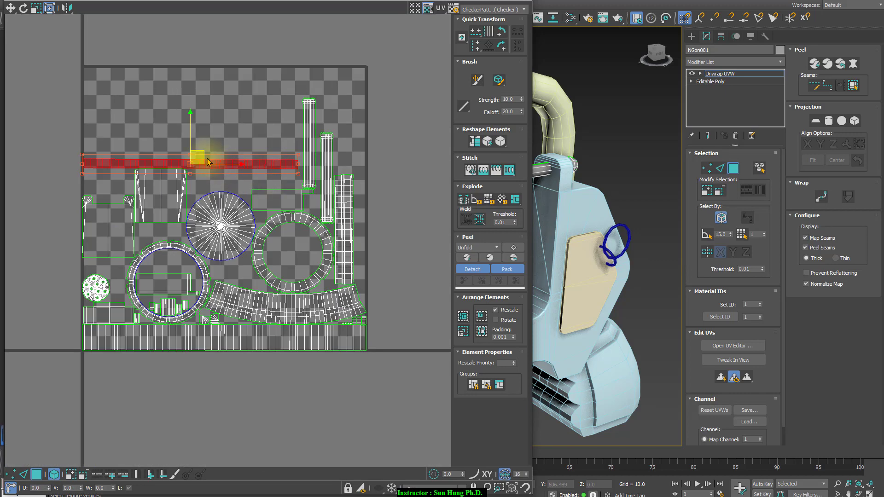
drag(199, 153, 200, 348)
Rotate the three tall narrow shells 90 degrees clockwise, move them below the tile, and clear the selection
drag(358, 179, 359, 181)
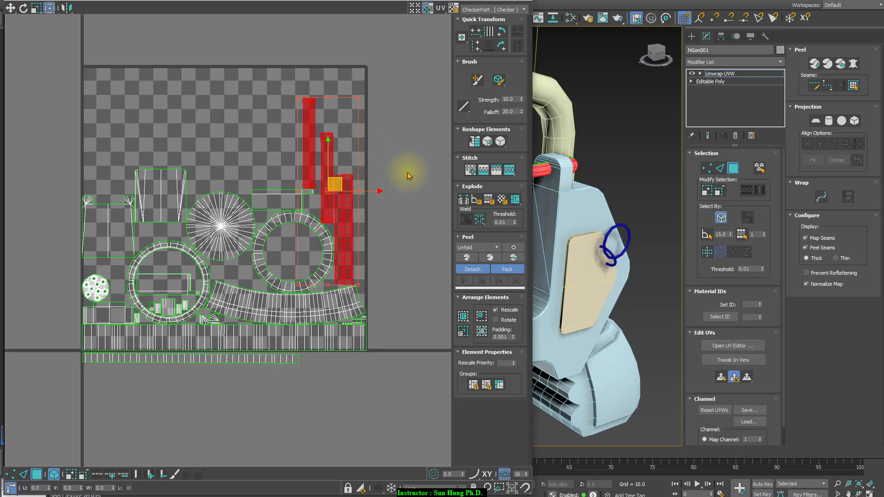
click(504, 46)
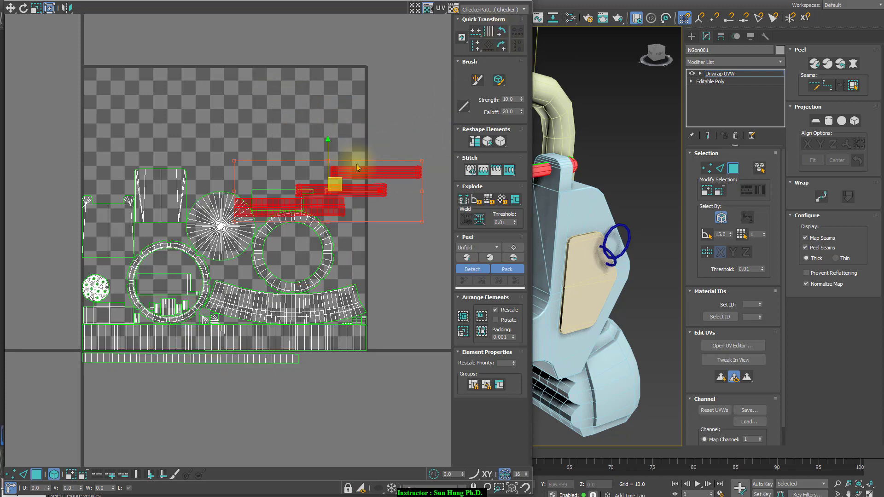
drag(335, 184, 192, 387)
click(386, 194)
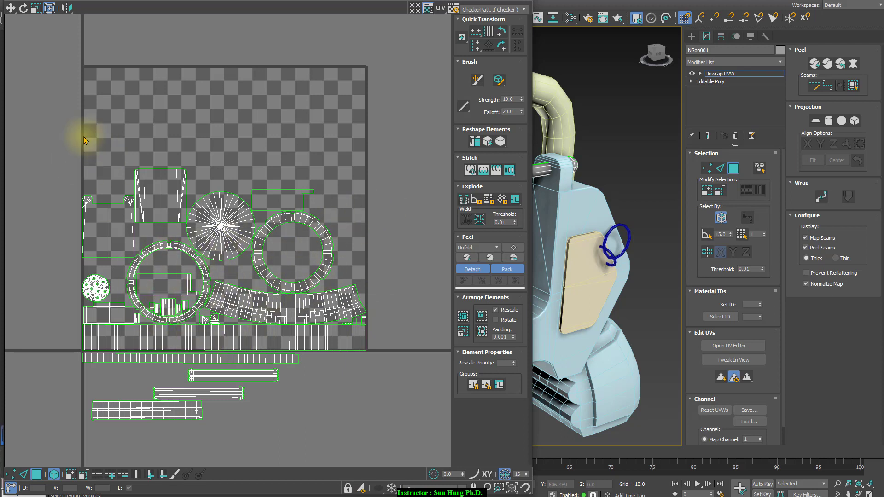
Repack all the shells, including those below the tile, into the texture tile and clear the selection
drag(83, 134, 421, 440)
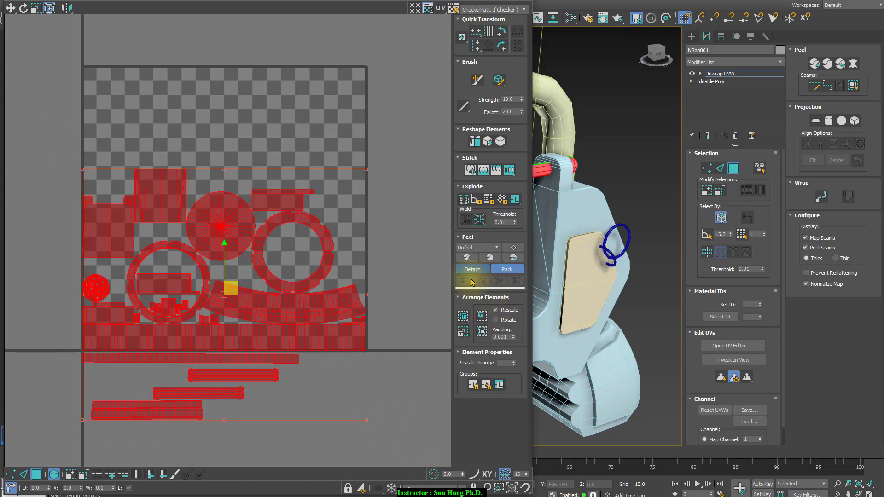
click(464, 317)
click(411, 226)
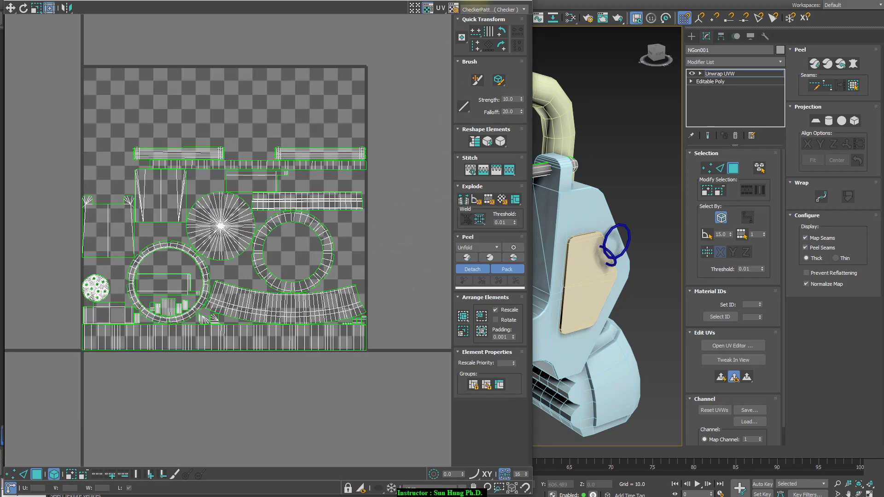
Close the UV editor, collapse the grey object's entire modifier stack, and deselect the object
click(525, 1)
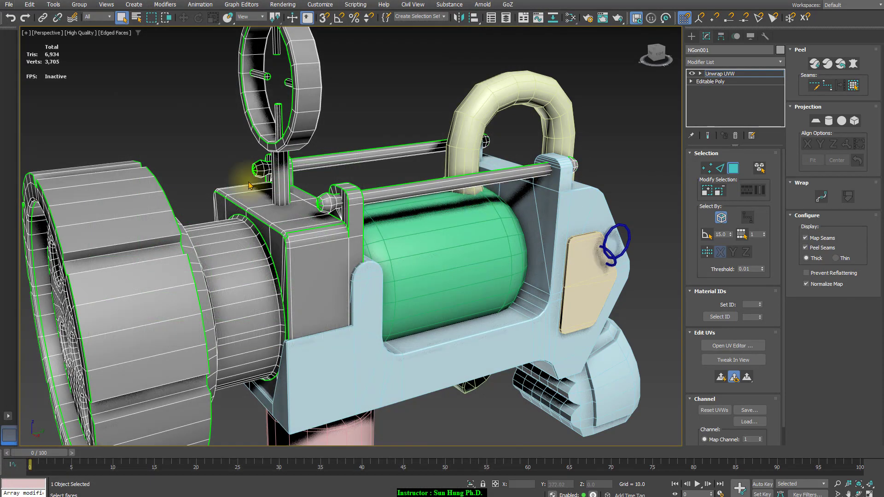
right_click(735, 74)
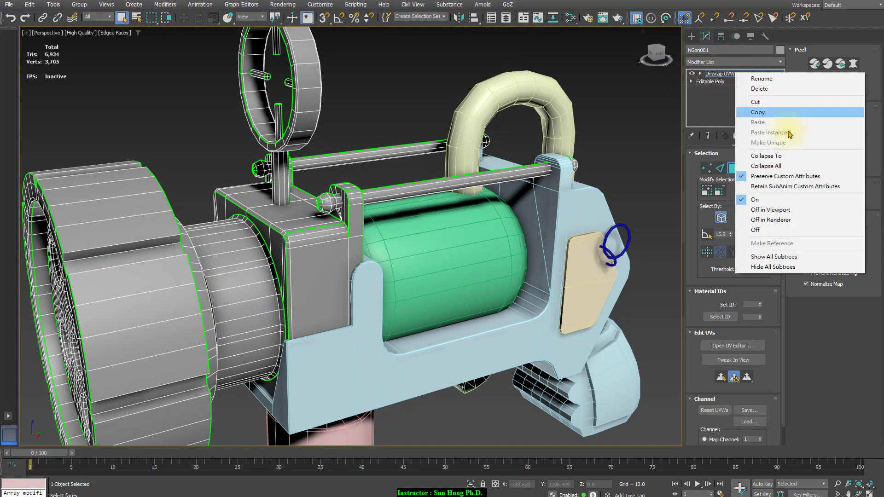
click(780, 166)
click(484, 277)
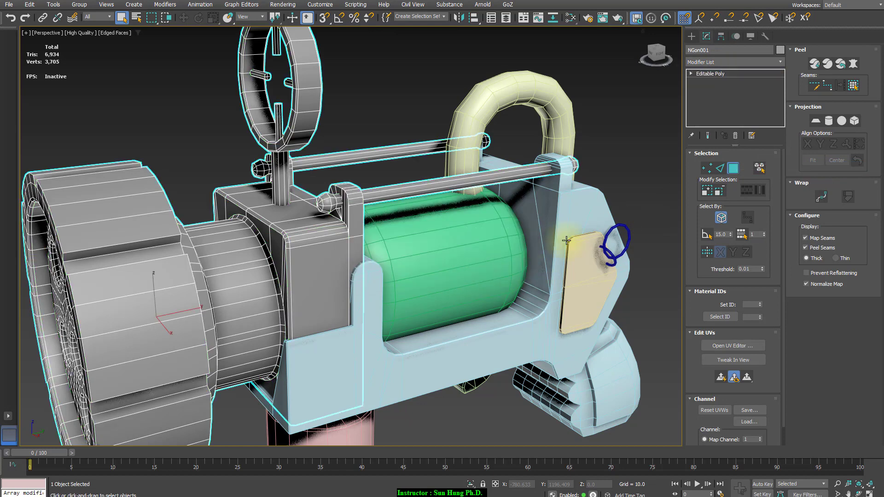
click(634, 172)
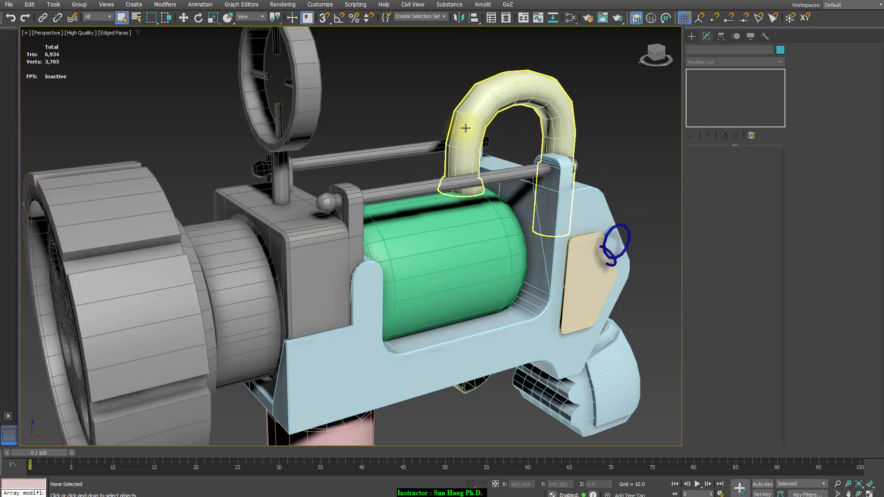
Add an Unwrap UVW modifier to the cream curved tube handle
click(486, 135)
alt+middle_drag(486, 135, 569, 168)
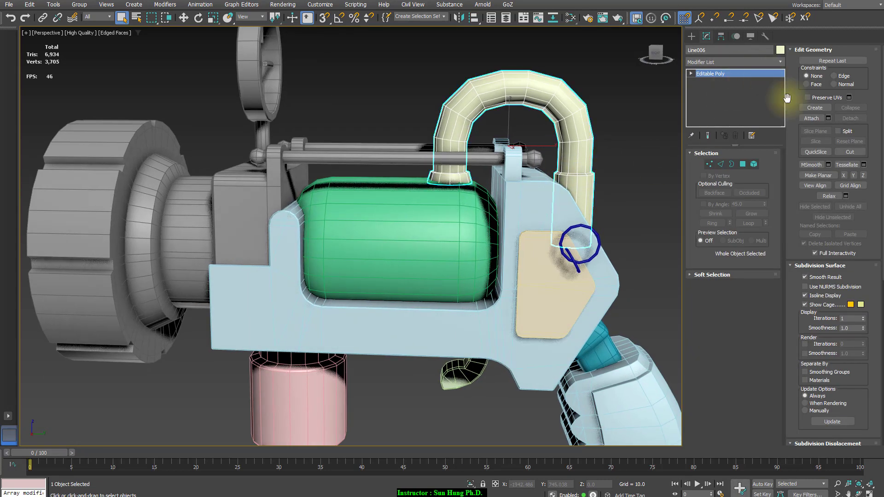
click(783, 65)
scroll(789, 203, down, 1)
drag(789, 203, 785, 483)
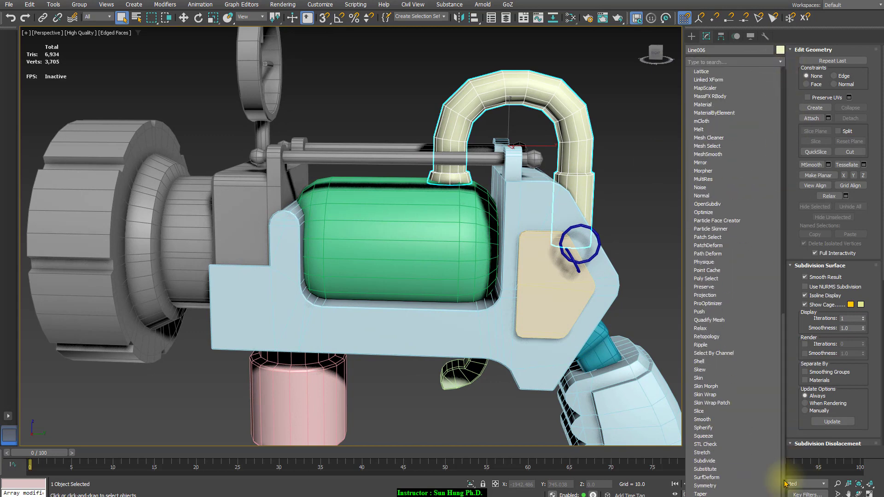
click(718, 495)
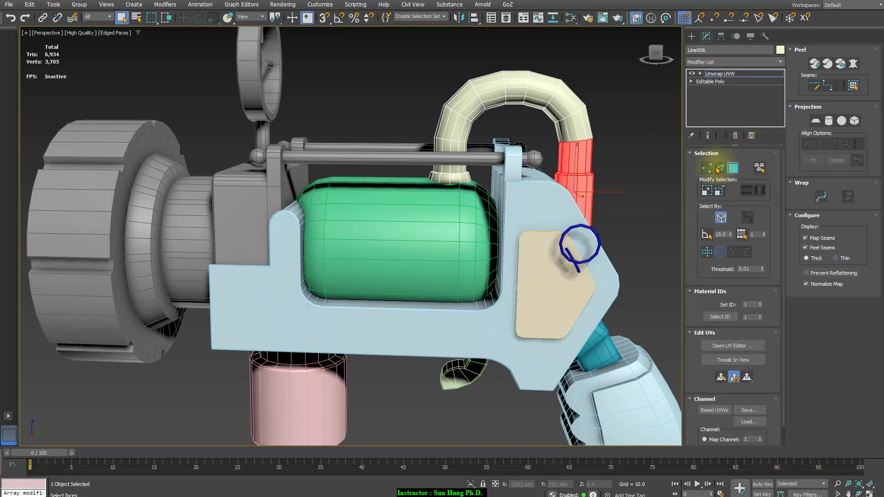
Open the handle's UVs in the UV editor at edge level and select a lengthwise edge on its straight lower section
click(718, 169)
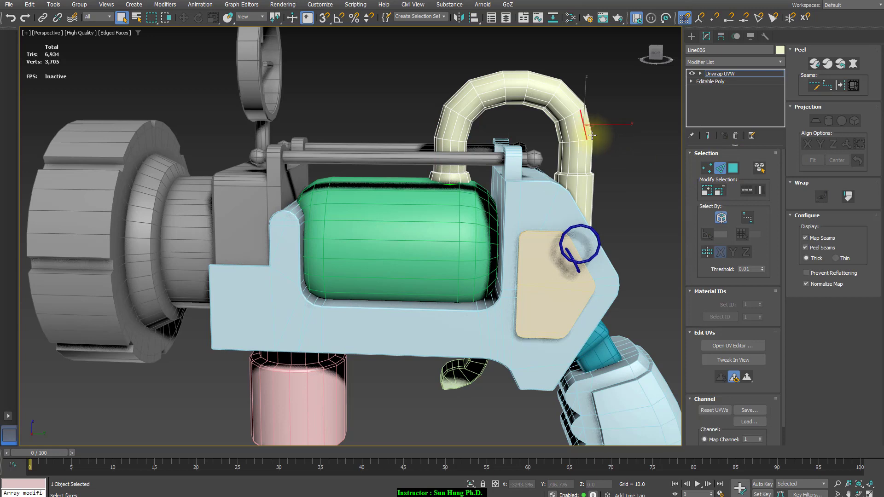
click(732, 345)
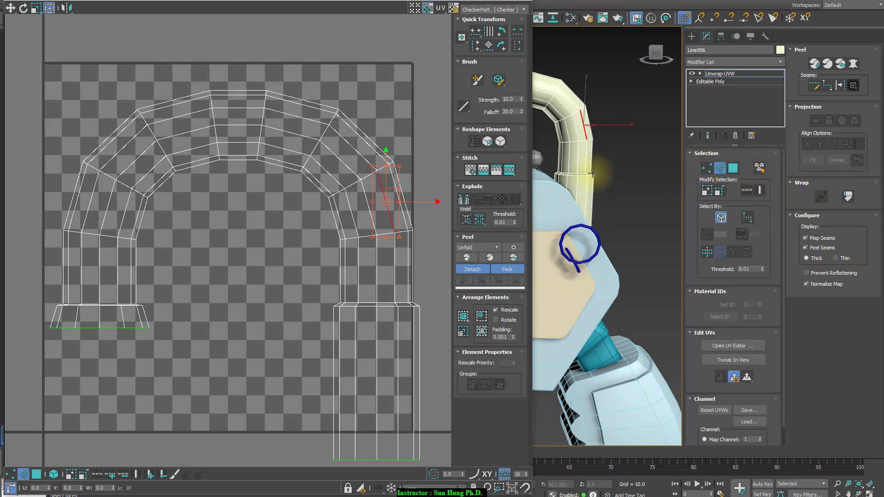
scroll(404, 233, down, 4)
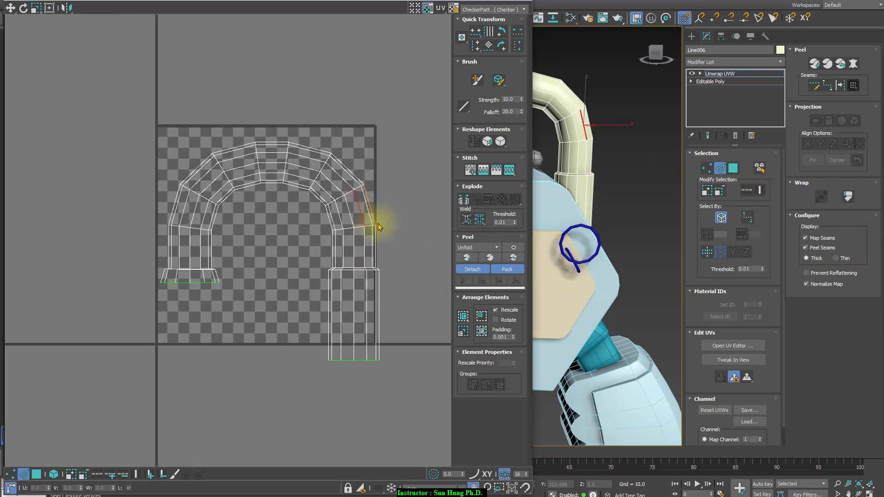
middle_drag(387, 239, 389, 257)
click(401, 257)
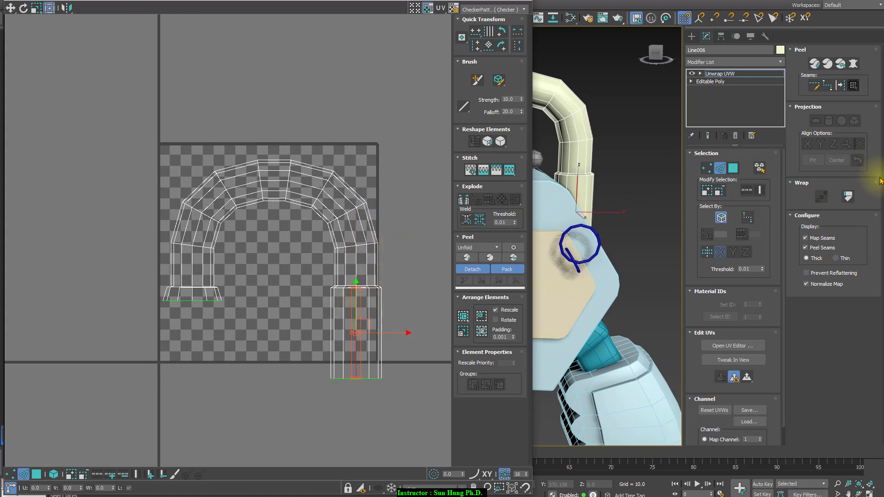
Try to unfold the handle into a strip from the lengthwise edge on its straight lower section
click(847, 195)
scroll(401, 195, down, 5)
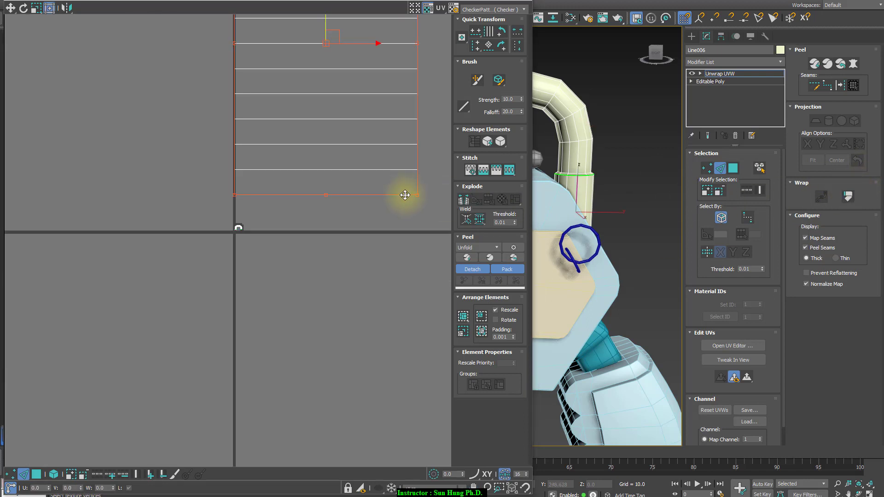
middle_drag(337, 251, 322, 371)
scroll(322, 371, up, 1)
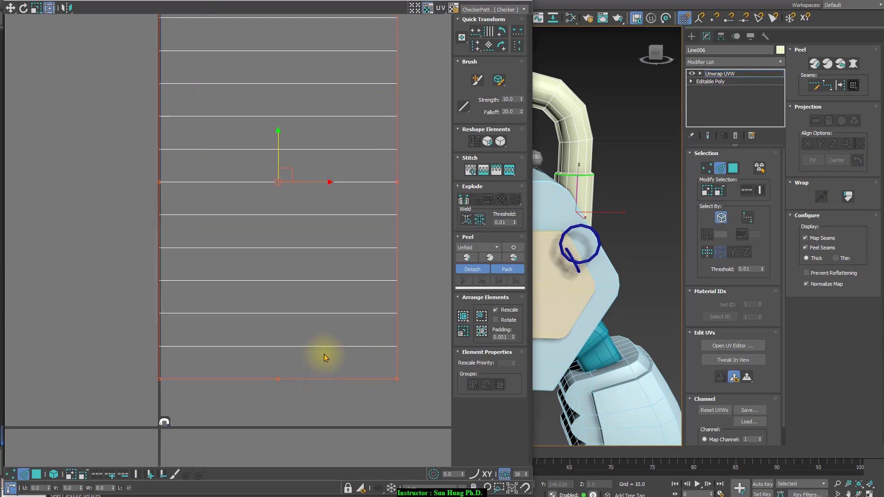
scroll(323, 357, down, 1)
click(587, 247)
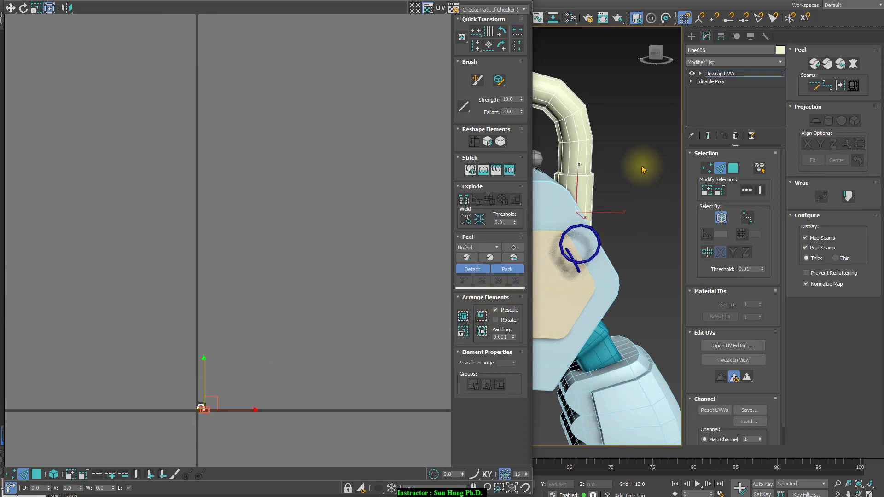
Try to unfold the handle into a strip from a lengthwise edge loop through its upper bend
scroll(642, 166, down, 3)
middle_drag(627, 162, 670, 174)
double_click(618, 157)
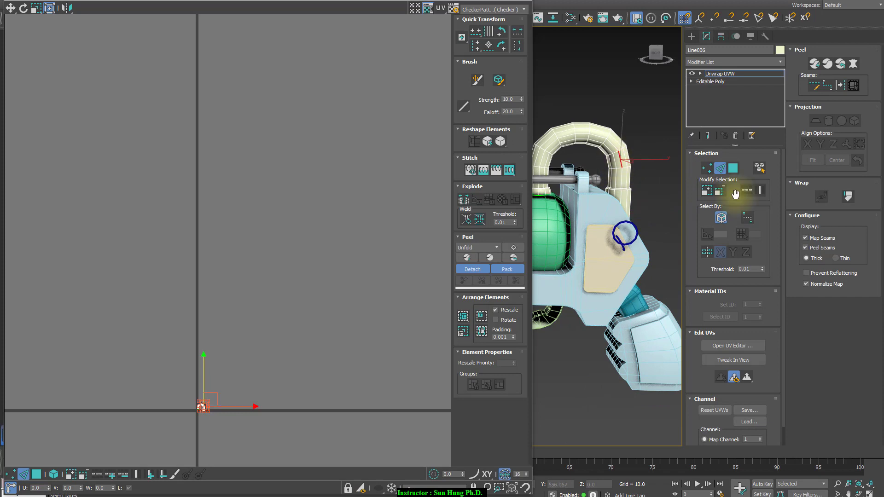
click(848, 196)
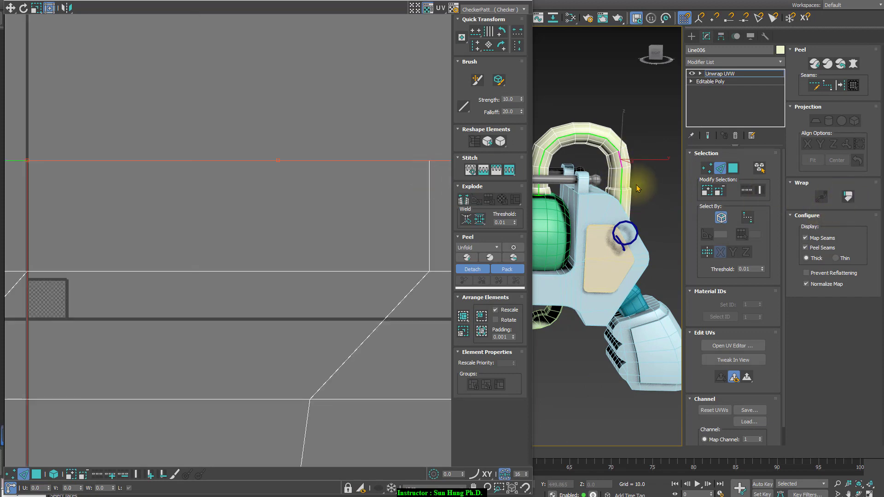
Unfold the handle into a single UV strip from the lengthwise edge loop on the inner side of its bend
alt+middle_drag(648, 178, 678, 183)
scroll(622, 156, up, 2)
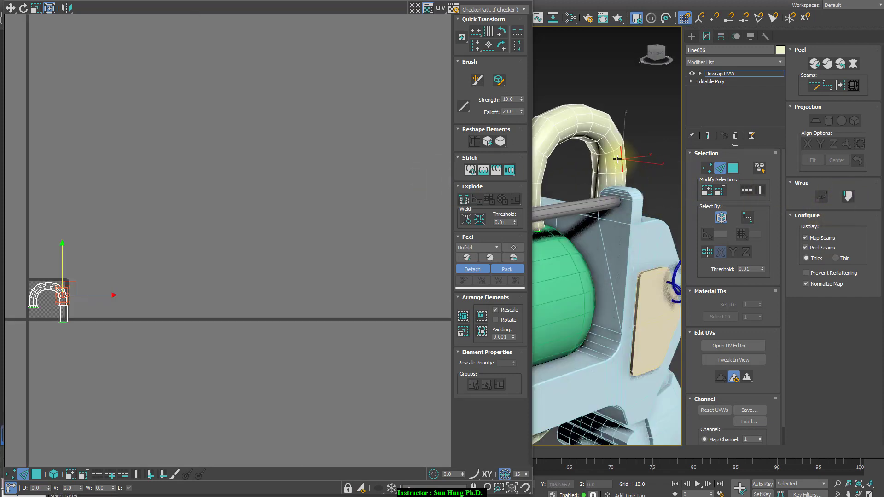
click(848, 198)
scroll(344, 188, down, 3)
middle_drag(364, 240, 397, 356)
scroll(392, 326, down, 2)
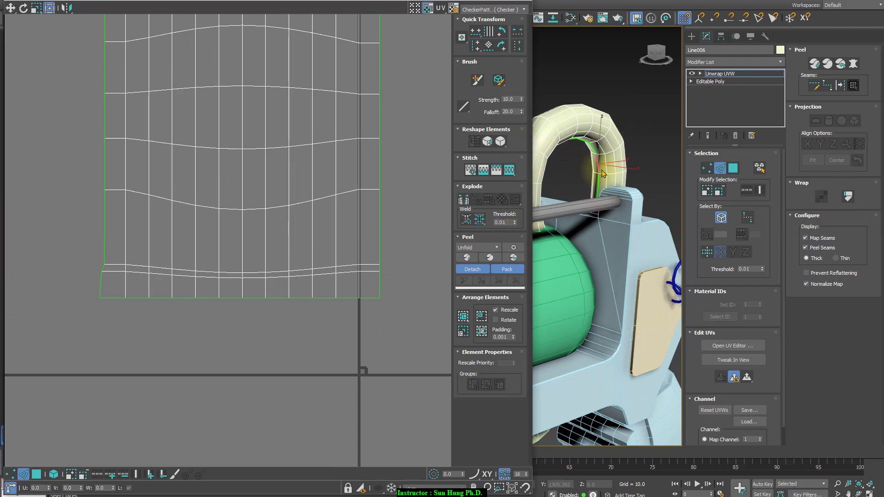
scroll(276, 143, down, 6)
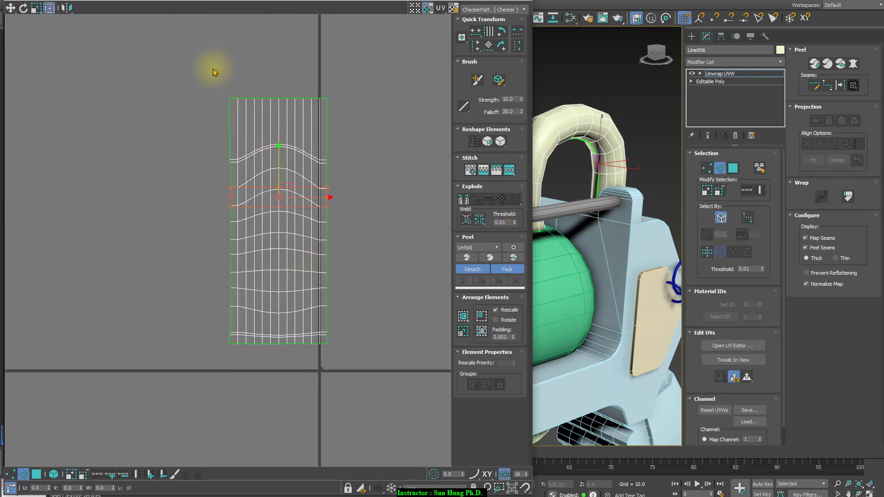
Scale the handle's entire strip shell down and move it to the texture tile's origin corner
key(ctrl+a)
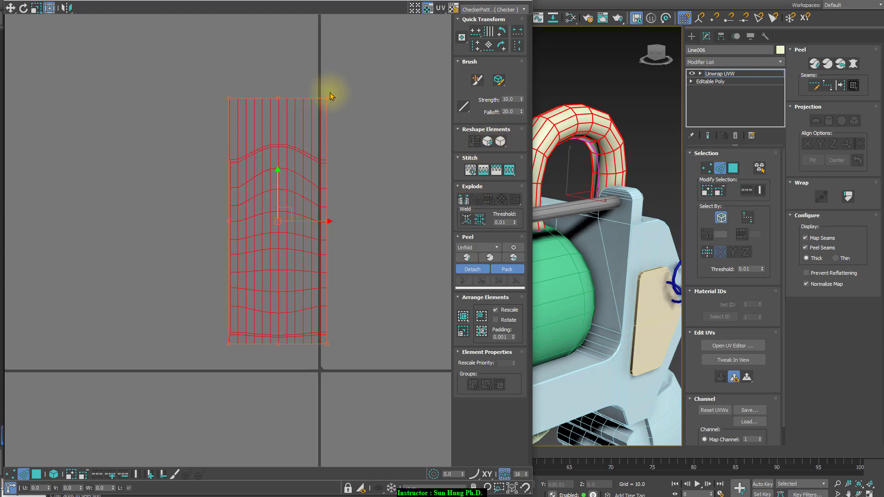
drag(327, 97, 232, 376)
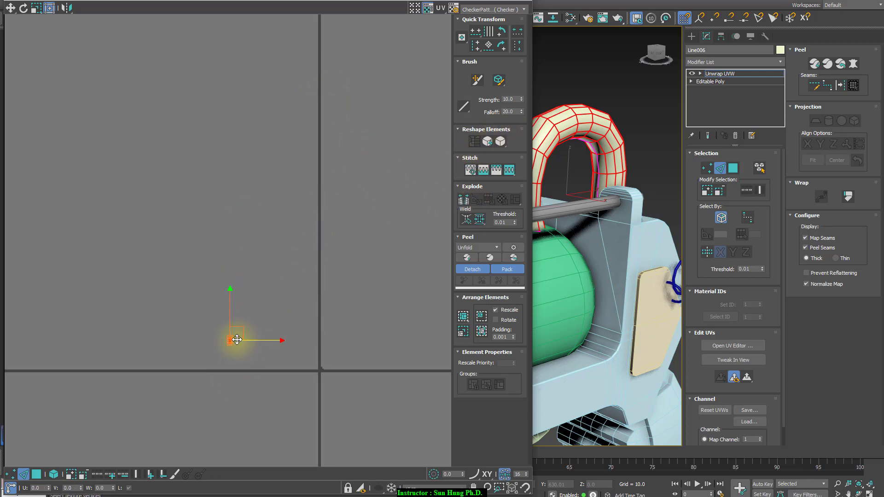
drag(236, 339, 307, 376)
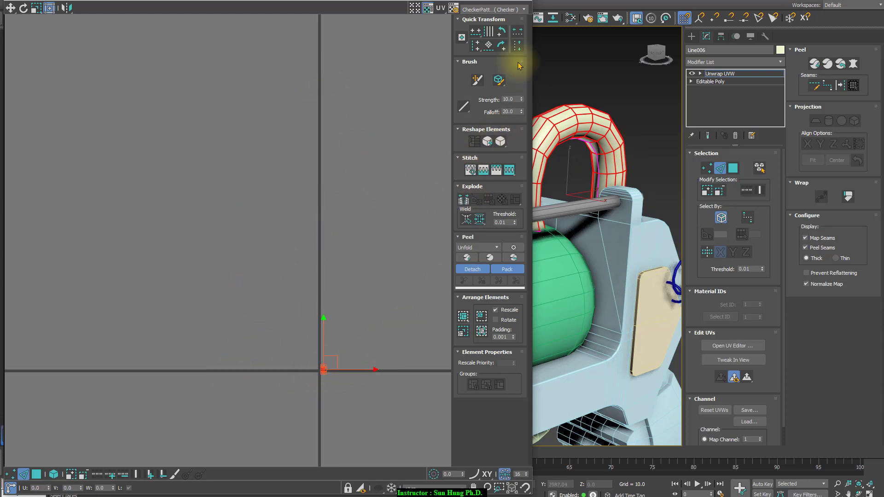
Display the Texture Checker map on the handle
click(513, 10)
click(511, 18)
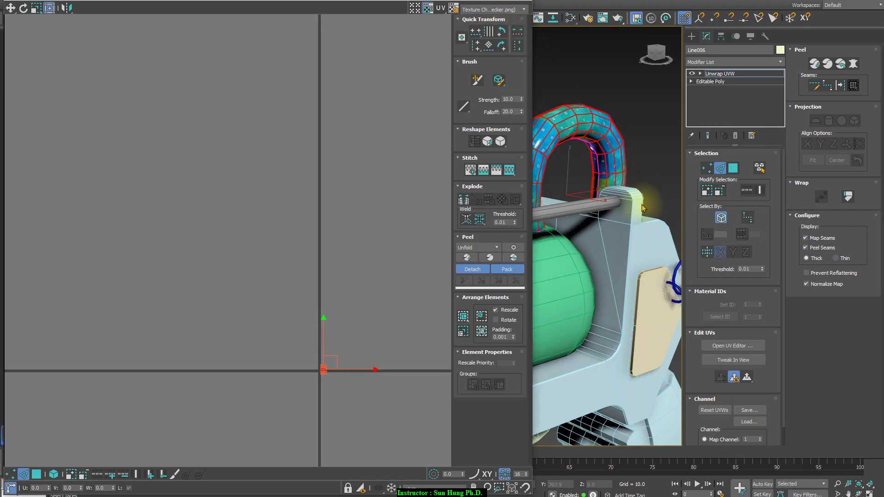
Scale down the handle's UV strip beside the texture tile's origin corner, reducing mainly its width
alt+middle_drag(644, 199, 548, 245)
scroll(606, 215, up, 5)
middle_drag(642, 165, 561, 287)
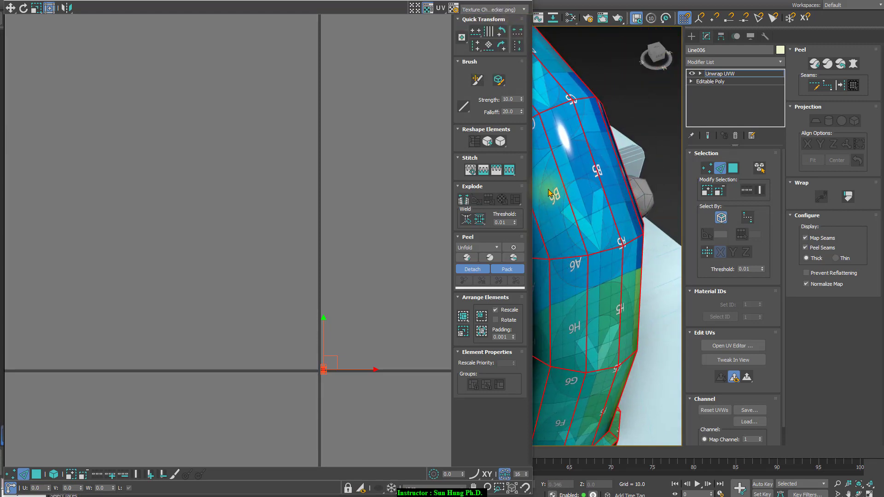
middle_drag(559, 224, 593, 220)
scroll(344, 349, up, 2)
middle_drag(344, 328, 359, 213)
scroll(363, 214, up, 4)
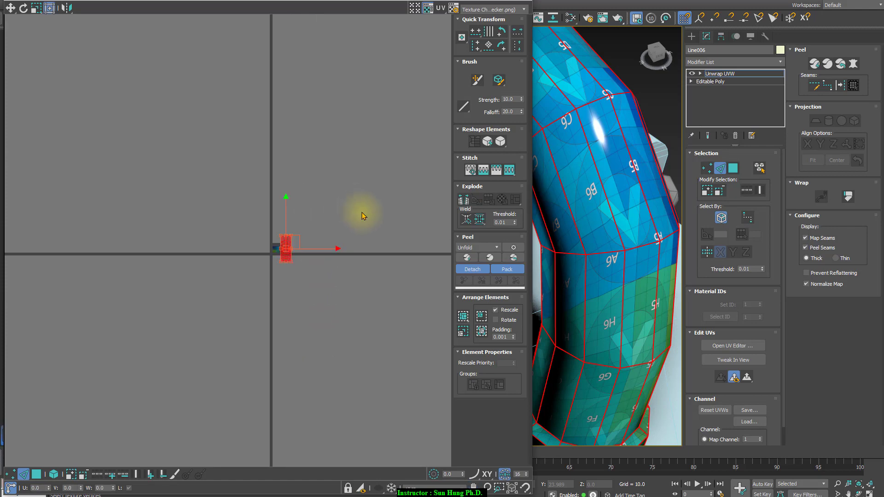
scroll(302, 244, up, 2)
middle_drag(301, 252, 382, 208)
drag(214, 255, 214, 254)
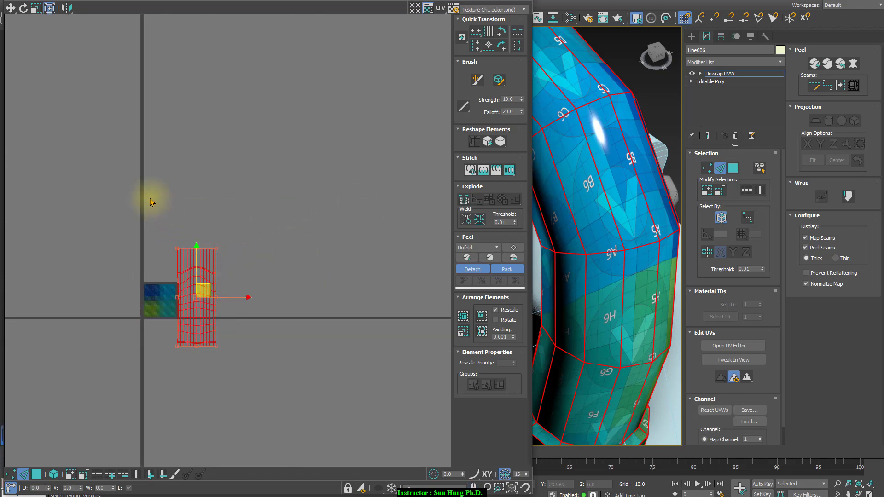
click(330, 252)
drag(151, 220, 267, 356)
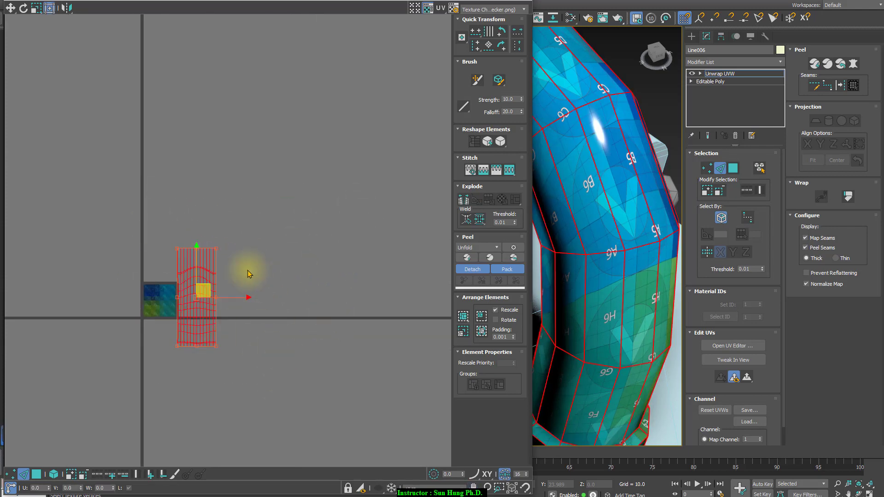
drag(213, 251, 197, 258)
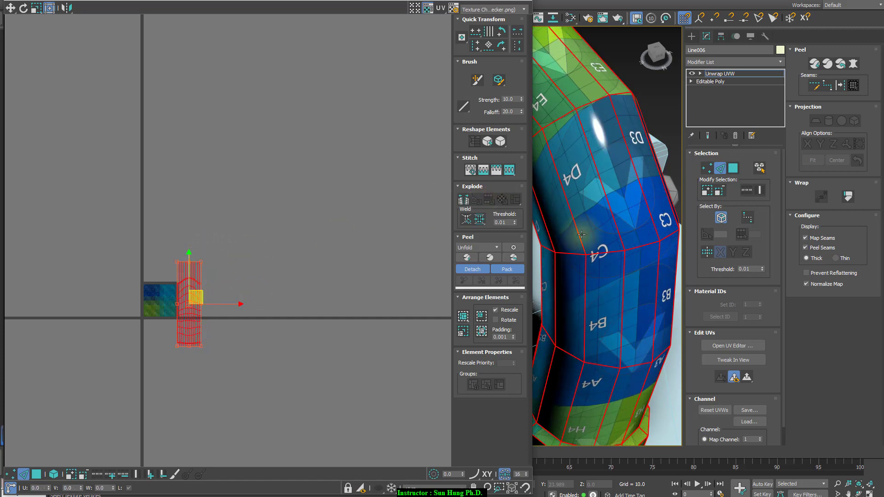
Relax the handle's UV shell three times with Relax By Polygon Angles, using 100 iterations, amount 0.1 and stretch 0.0
drag(133, 245, 241, 391)
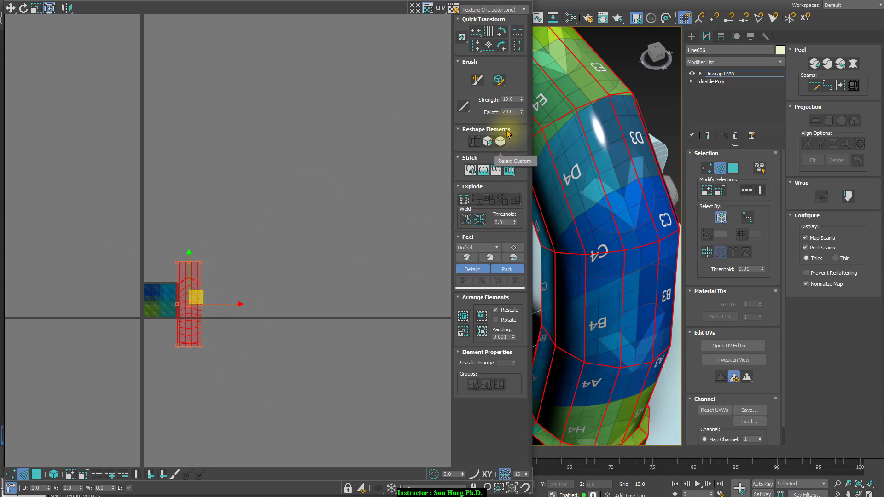
mouse_move(504, 145)
mouse_down()
mouse_move(501, 165)
mouse_move(500, 156)
mouse_up()
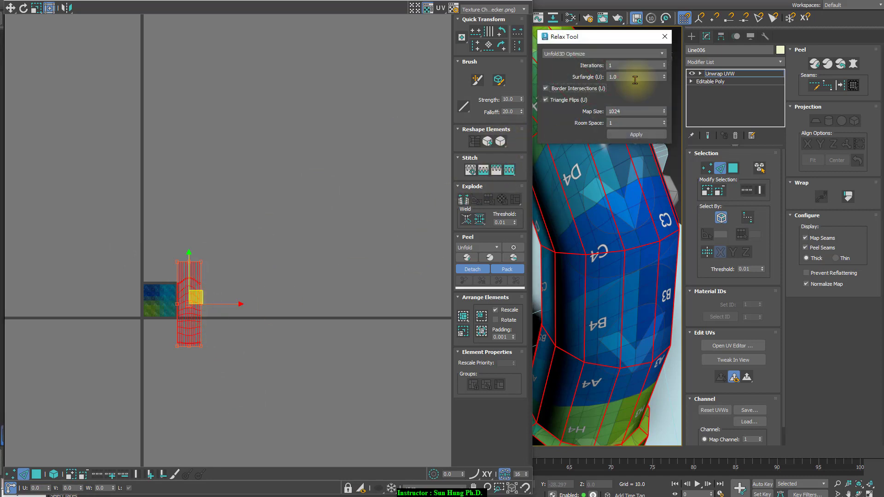
click(633, 54)
click(612, 70)
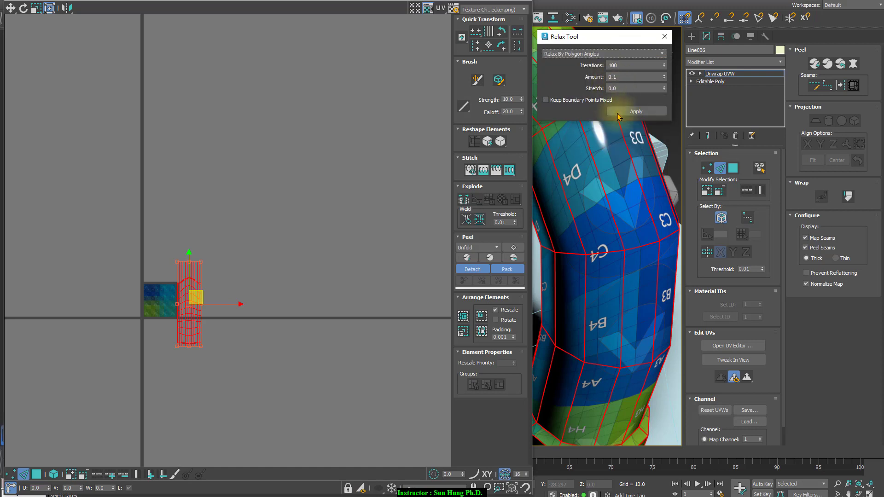
click(626, 112)
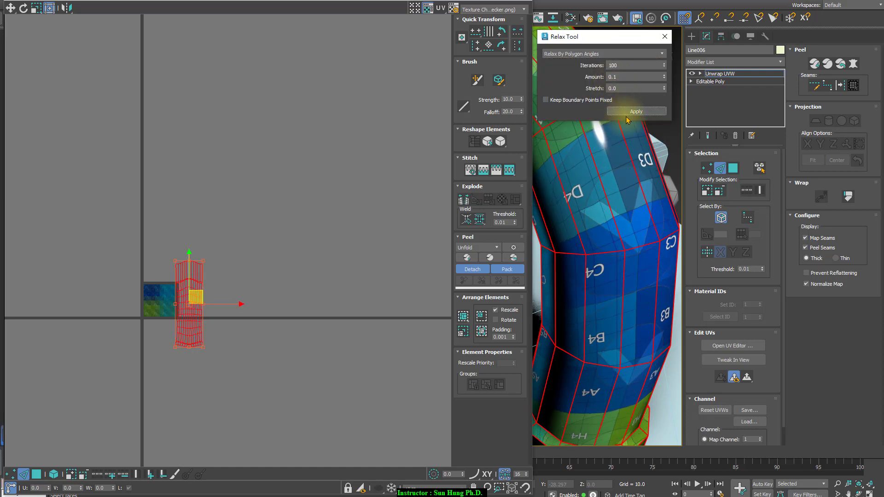
click(629, 113)
click(643, 111)
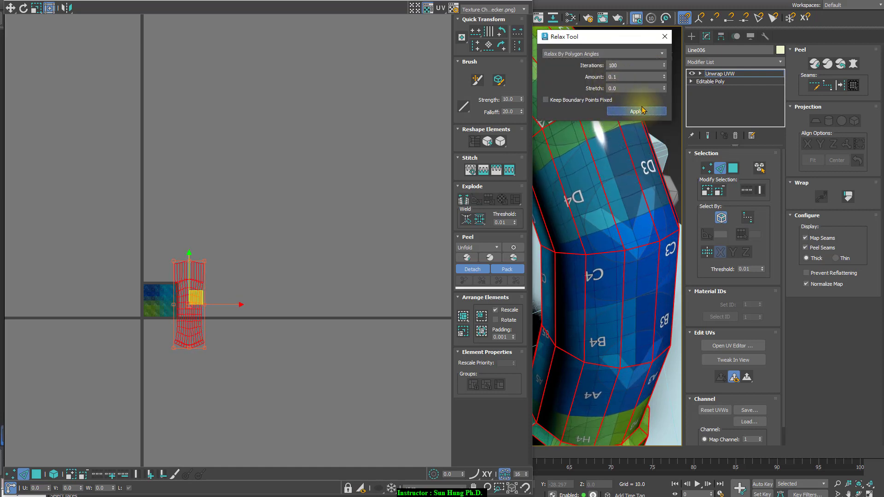
click(252, 347)
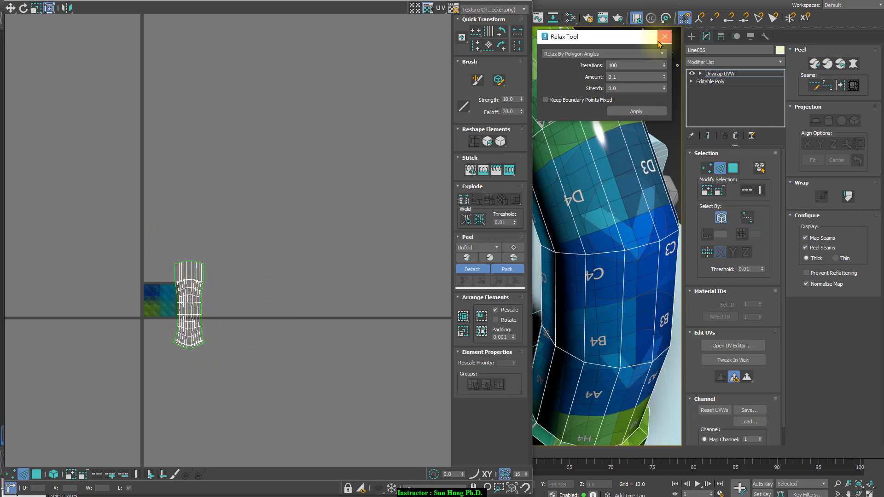
click(665, 37)
drag(154, 246, 233, 361)
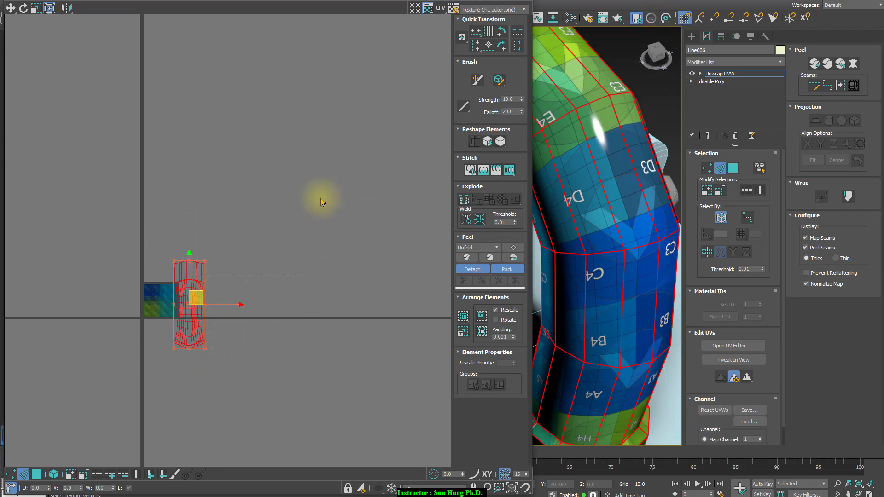
drag(317, 197, 201, 275)
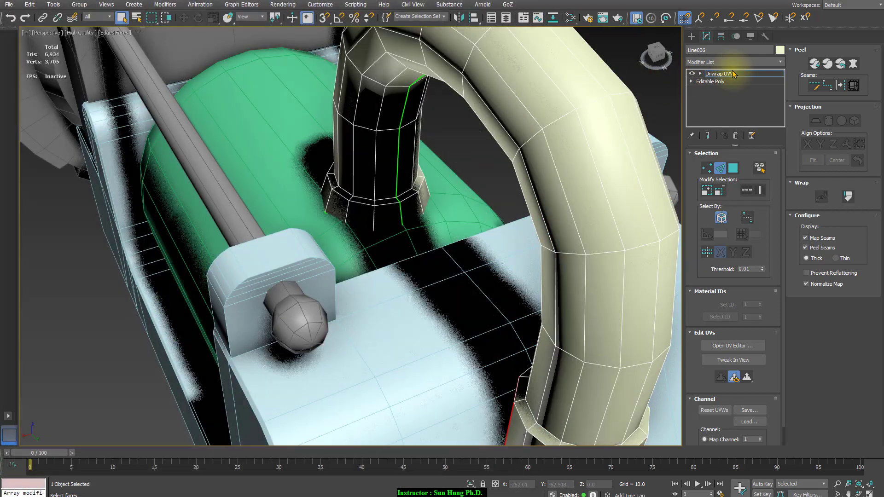
Attach the unwrapped handle to the merged grey object, and select the green cylinder
alt+middle_drag(414, 174, 644, 127)
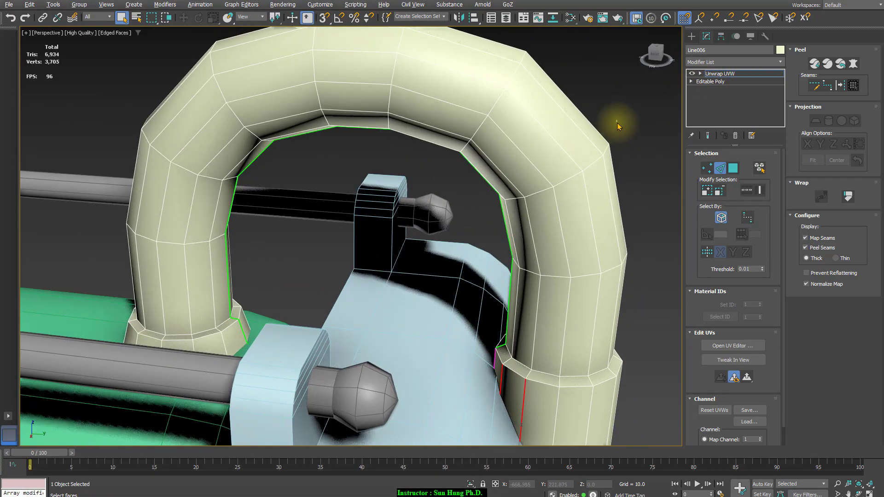
scroll(605, 148, down, 5)
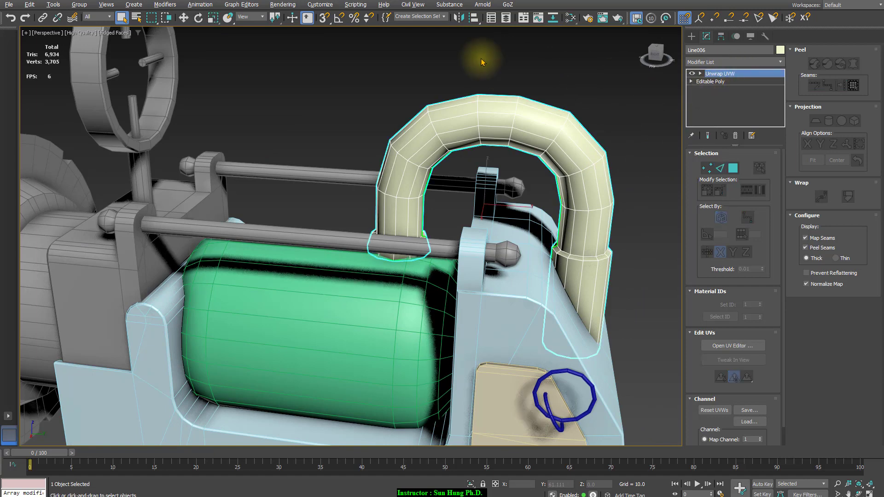
click(256, 154)
click(256, 168)
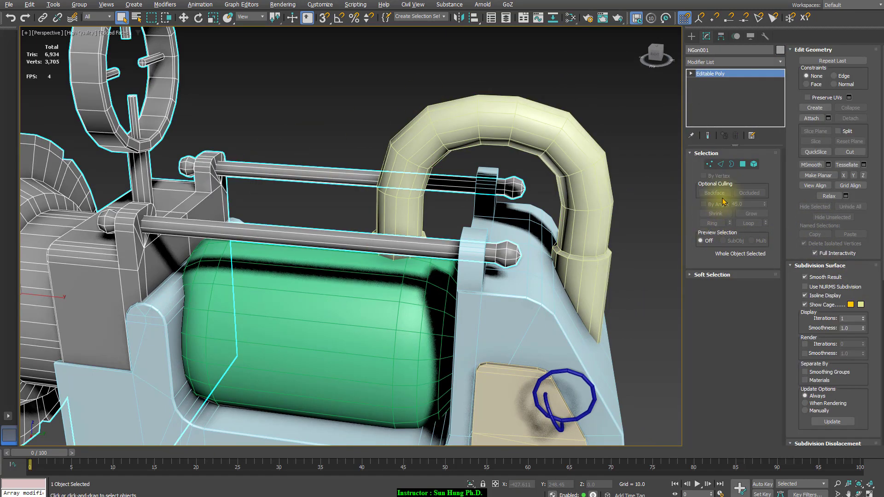
click(812, 119)
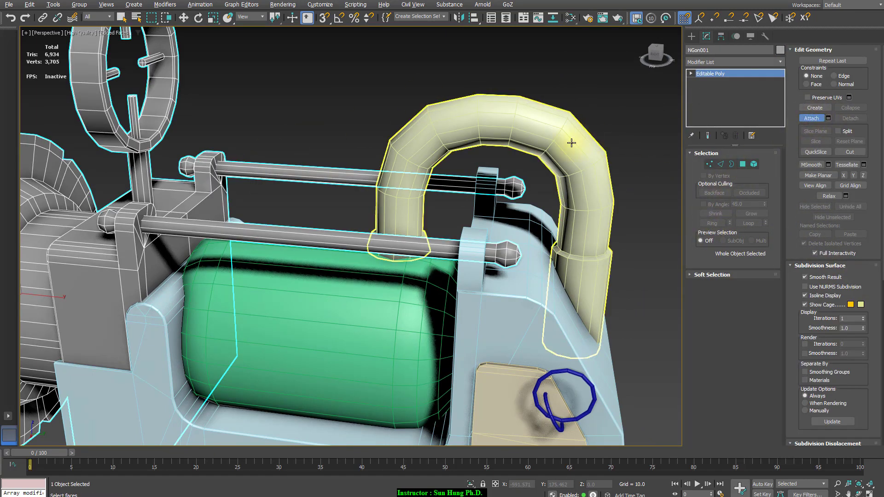
click(570, 143)
key(1)
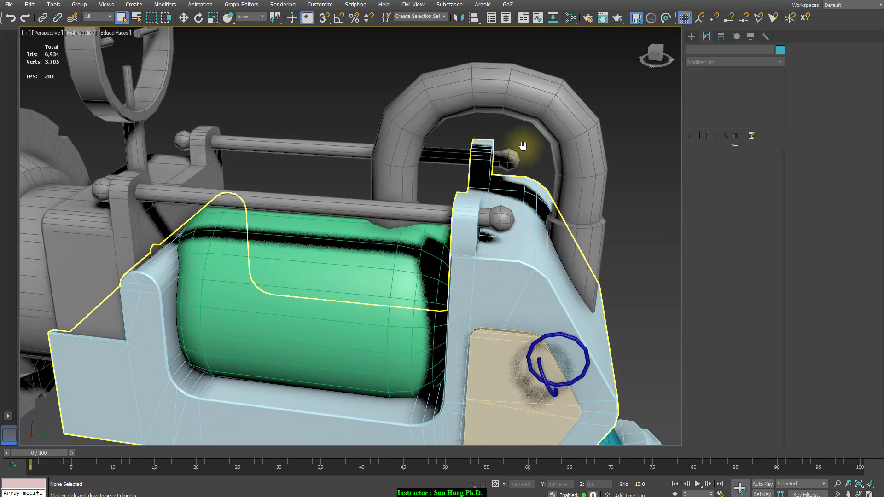
scroll(435, 227, up, 3)
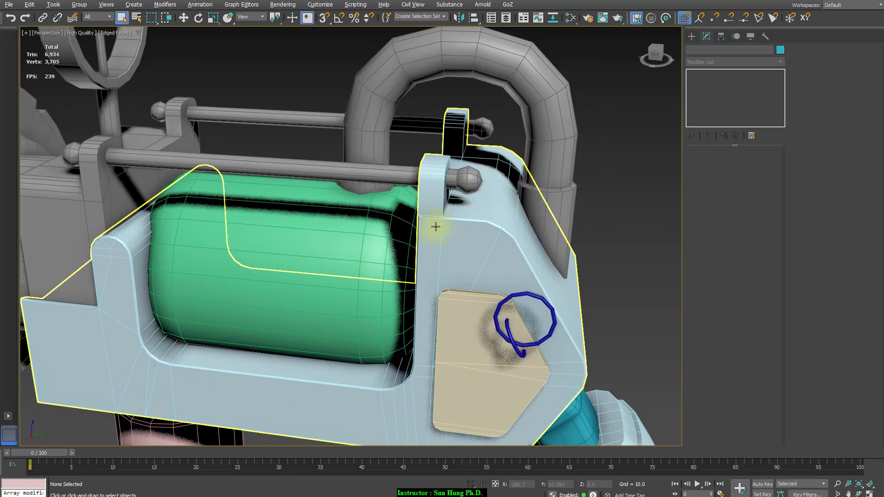
click(302, 274)
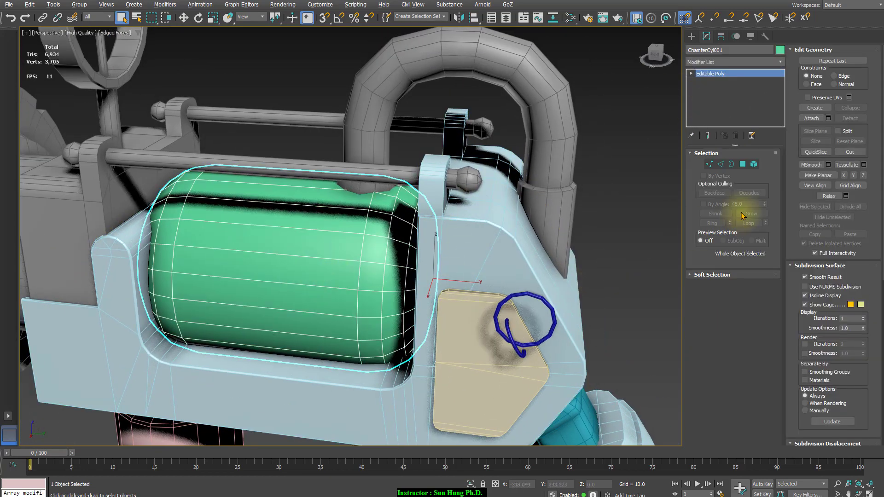
click(780, 62)
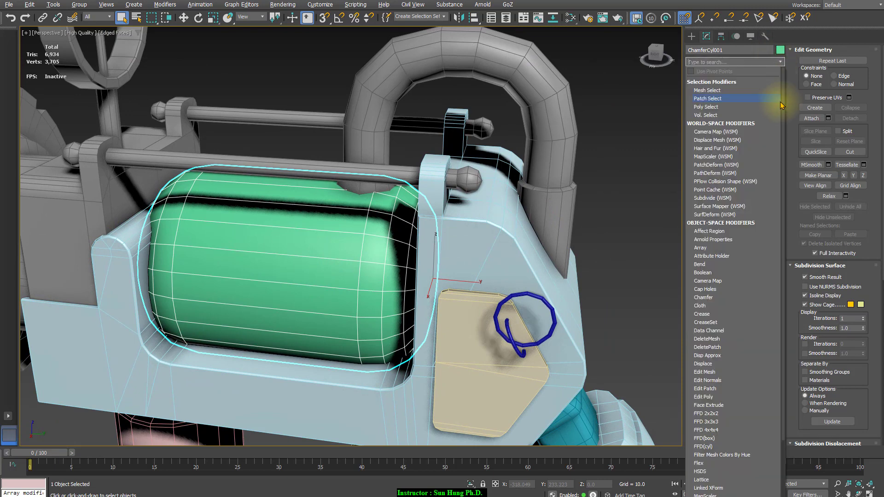
scroll(778, 207, down, 2)
drag(783, 234, 782, 478)
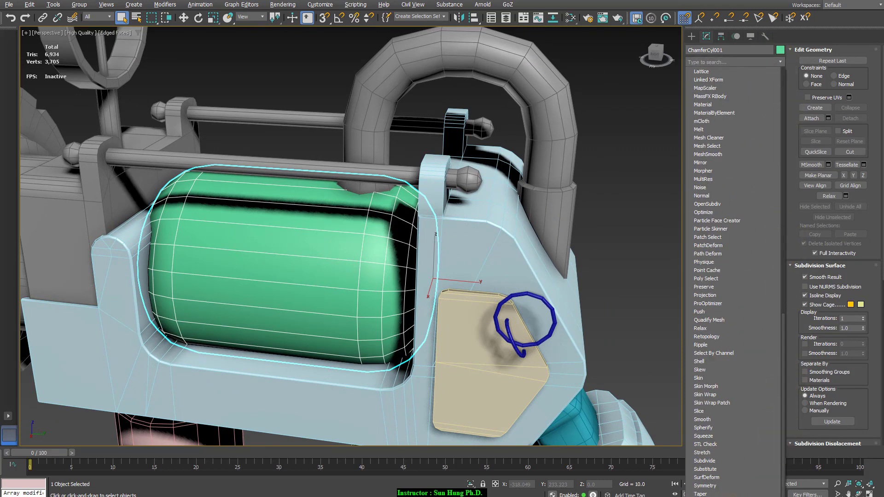
click(704, 496)
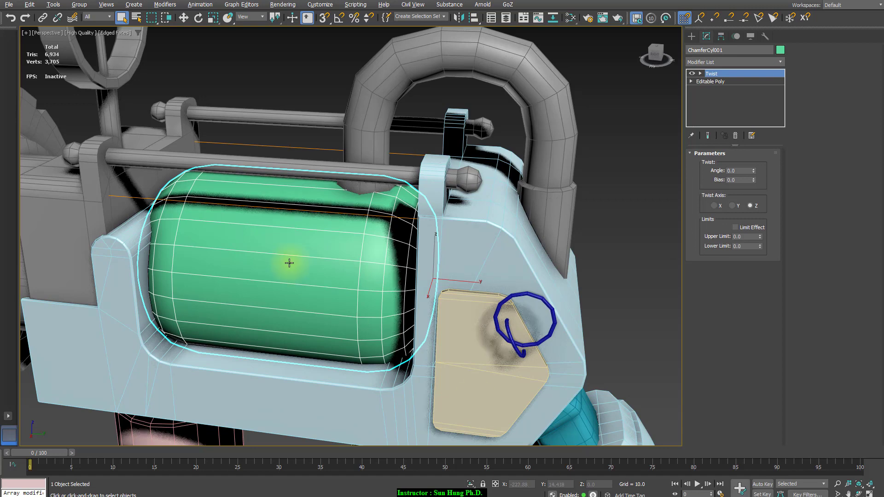
click(737, 136)
click(780, 62)
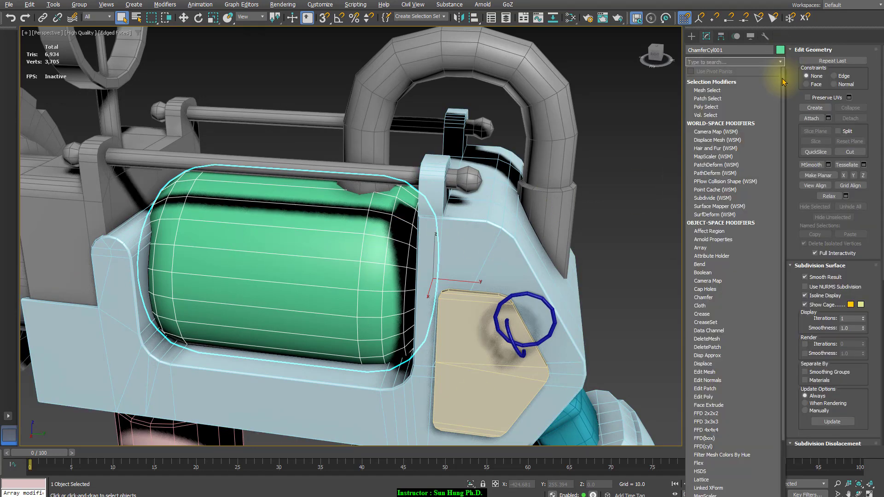
scroll(771, 386, down, 5)
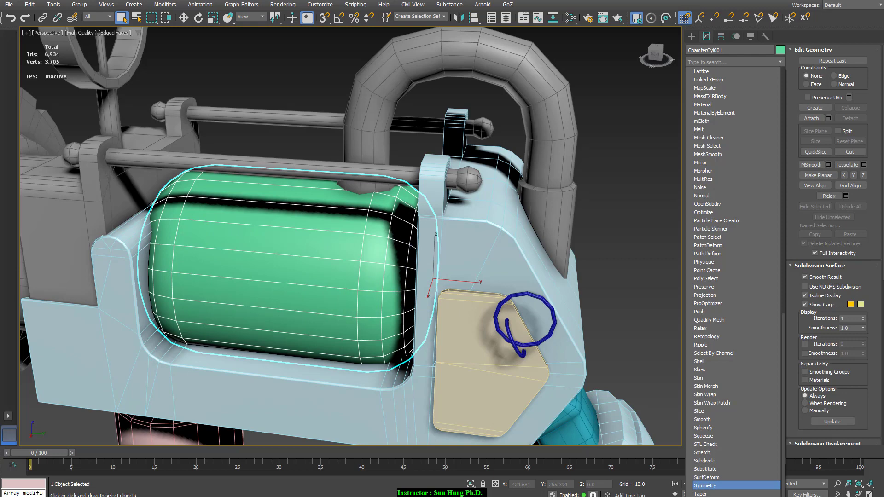
key(Escape)
Load the reference board in PureRef and examine the orange gun with the green glass tank and curved red handle
key(alt+Tab)
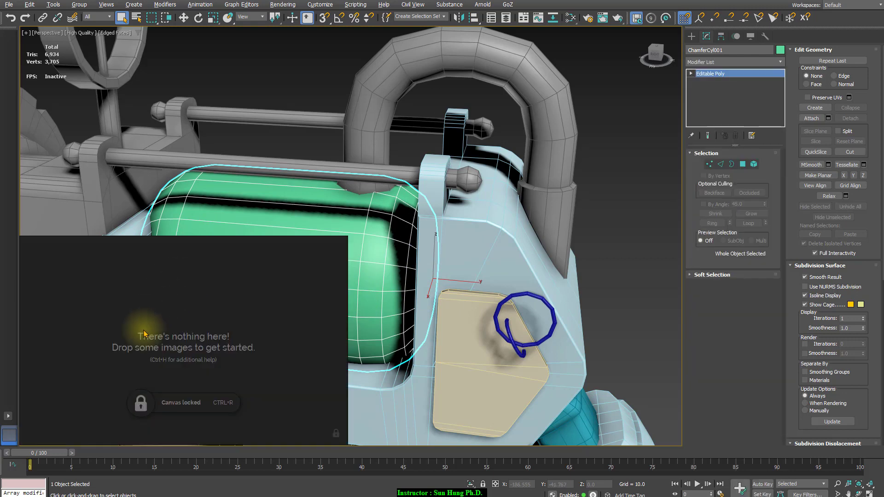
right_click(178, 327)
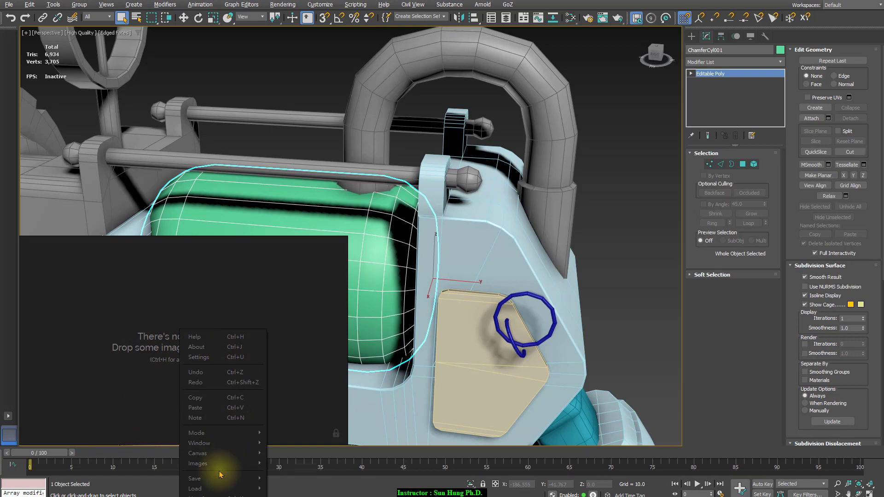
mouse_move(234, 456)
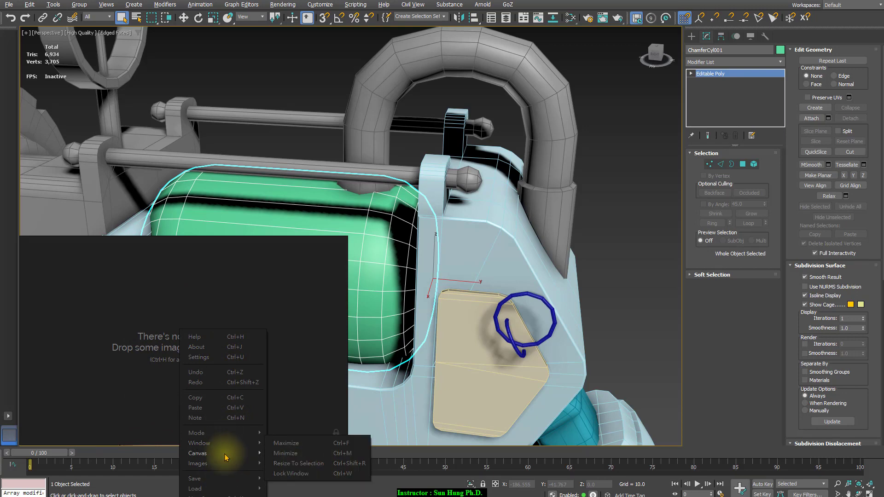
mouse_move(248, 488)
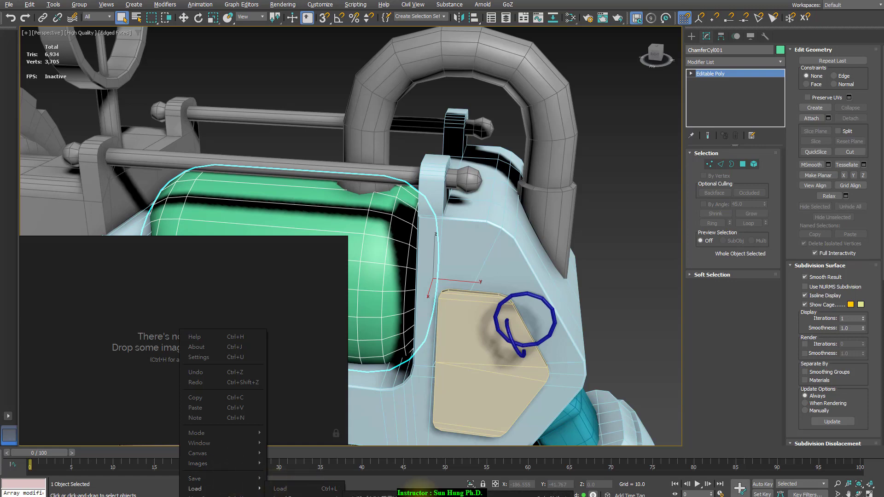
click(429, 487)
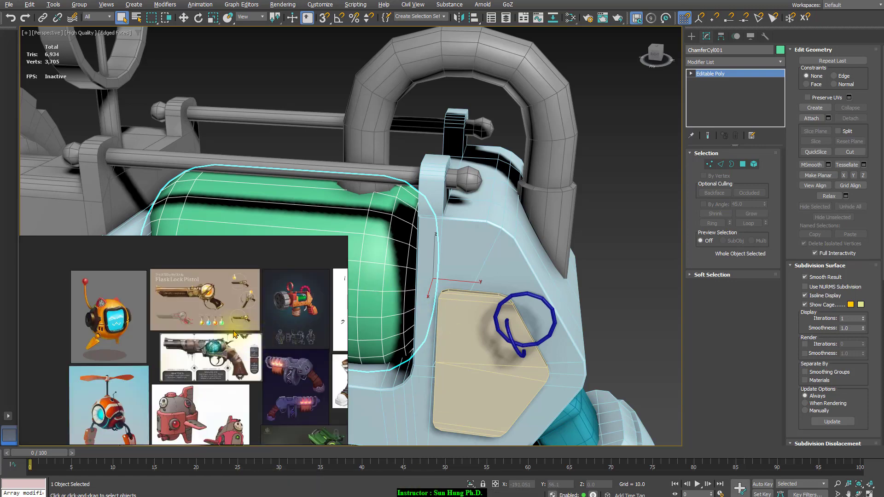
scroll(235, 320, up, 3)
middle_drag(300, 340, 170, 369)
scroll(207, 363, up, 4)
scroll(221, 330, up, 3)
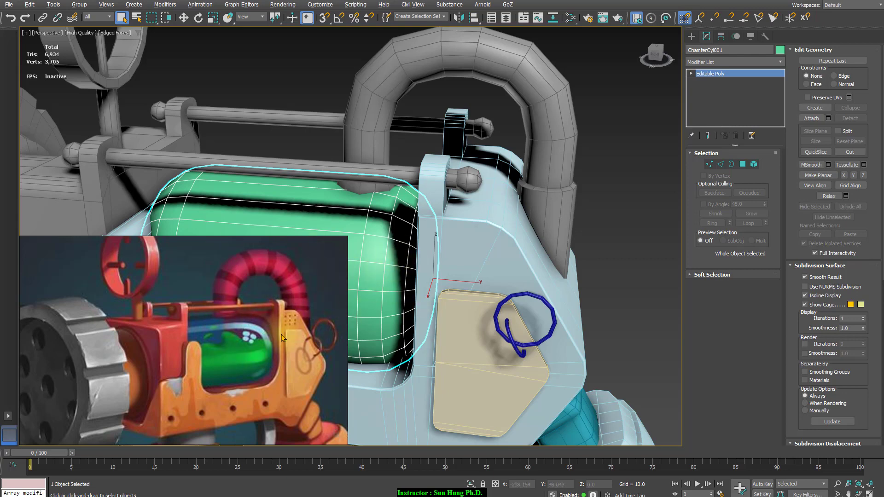
right_drag(274, 314, 0, 324)
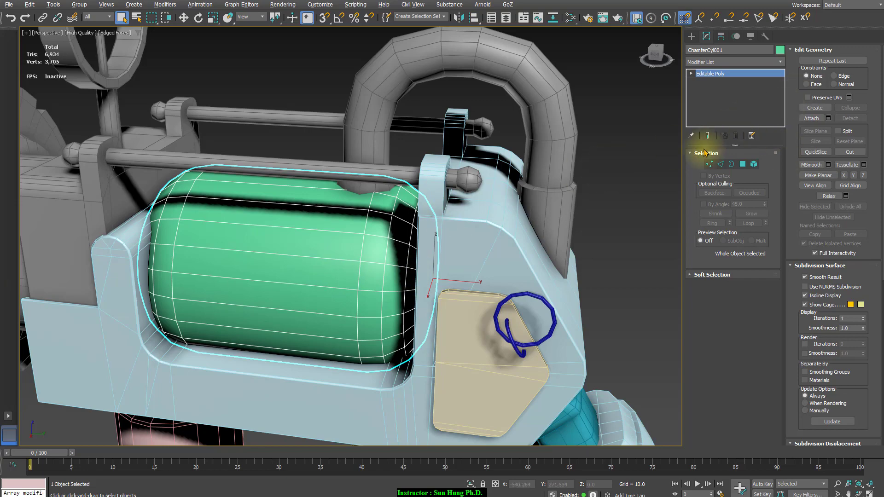
Add an Unwrap UVW modifier to the green cylinder and open its UV editor
alt+middle_drag(392, 283, 442, 280)
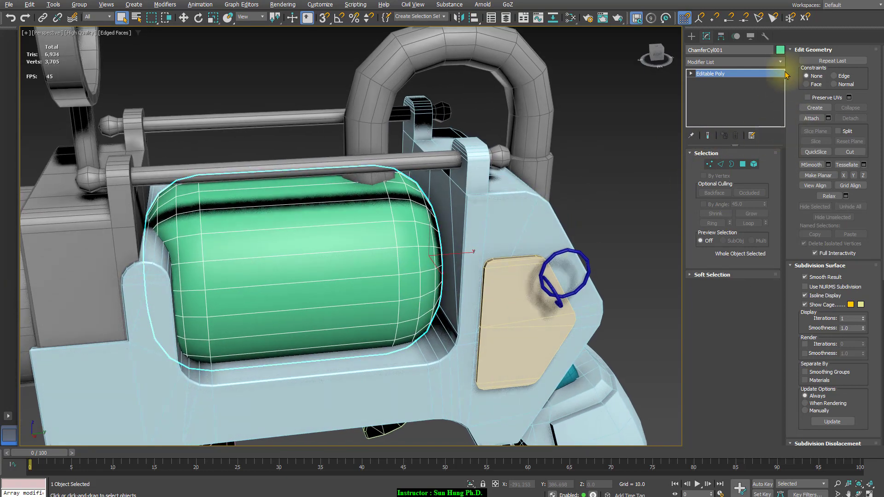
click(781, 62)
drag(781, 79, 806, 52)
click(792, 65)
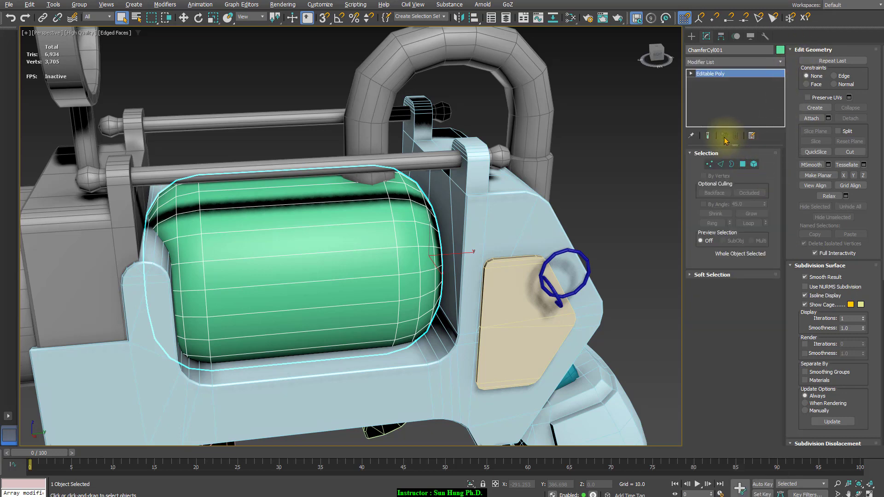
click(751, 136)
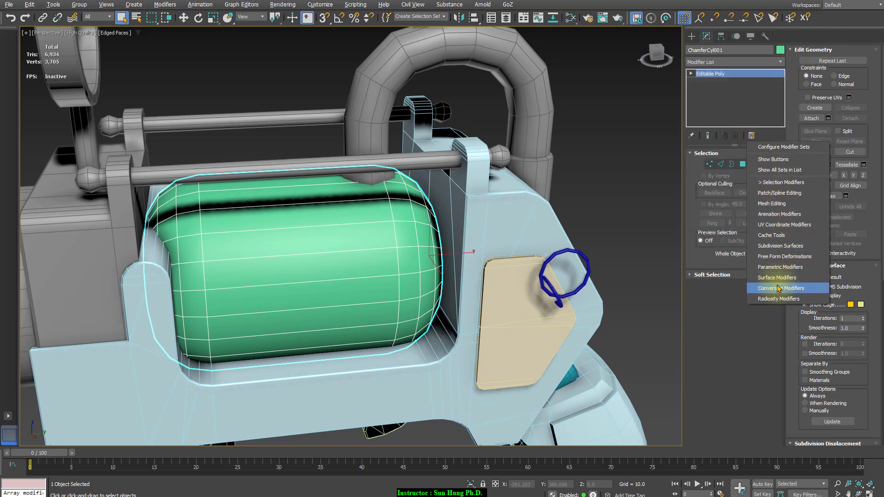
click(784, 225)
click(779, 62)
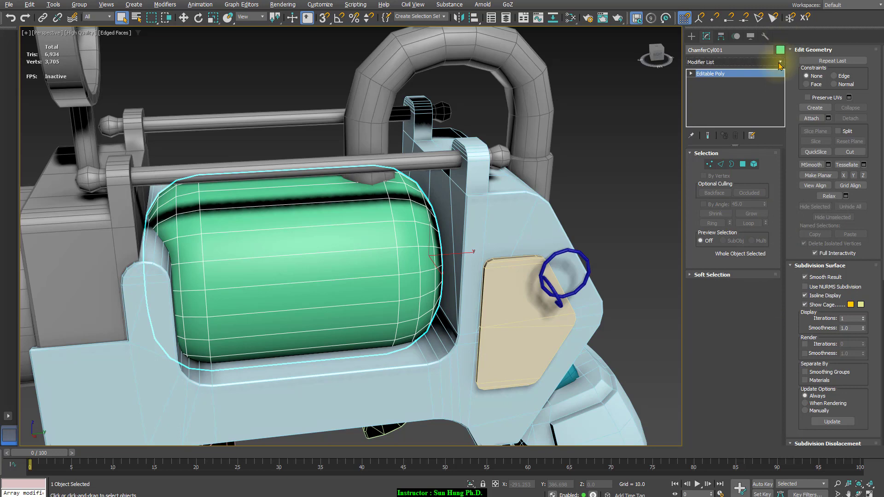
click(708, 98)
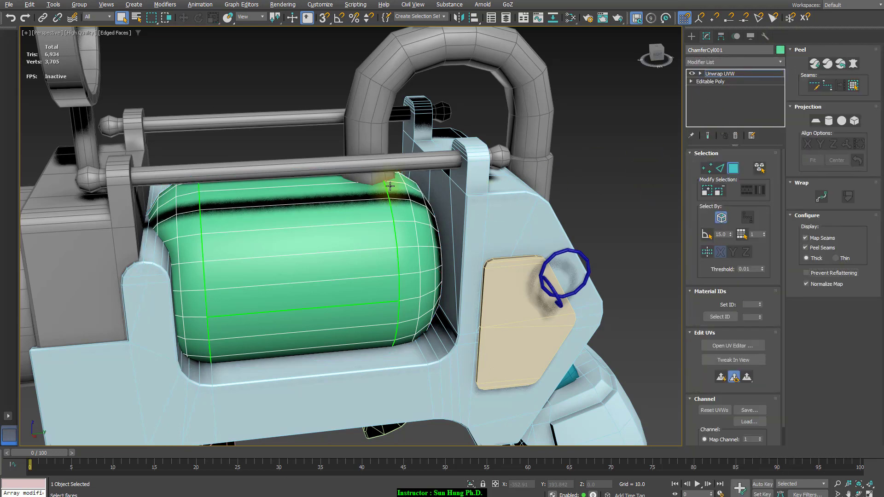
click(742, 346)
scroll(299, 211, down, 3)
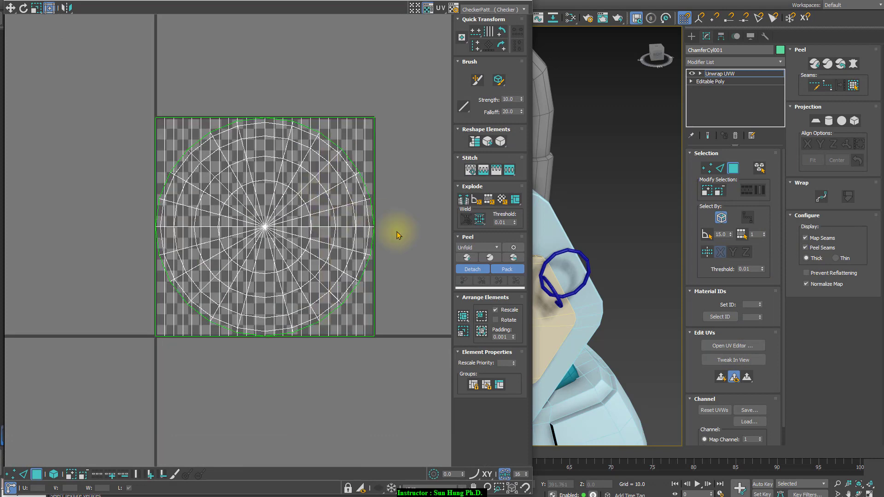
Select all the green cylinder's UV faces and pack its body and end-cap shells inside the texture tile with Rescale enabled
drag(134, 88, 402, 405)
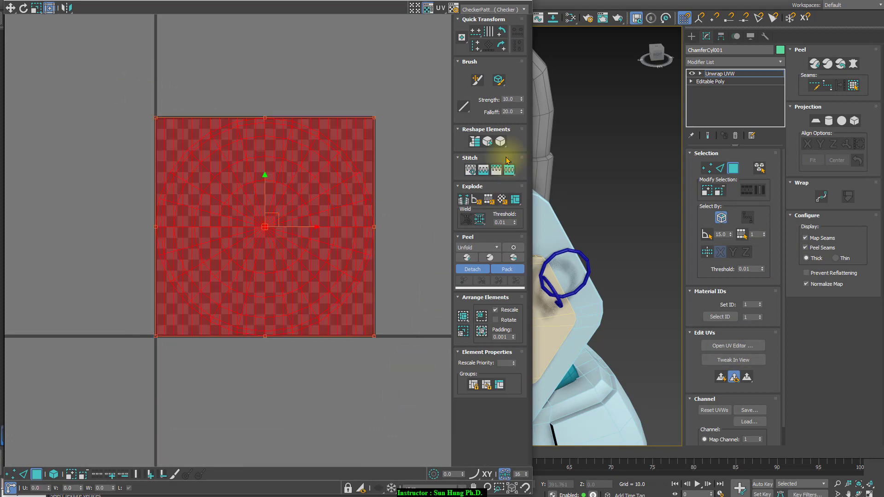
click(462, 316)
click(448, 189)
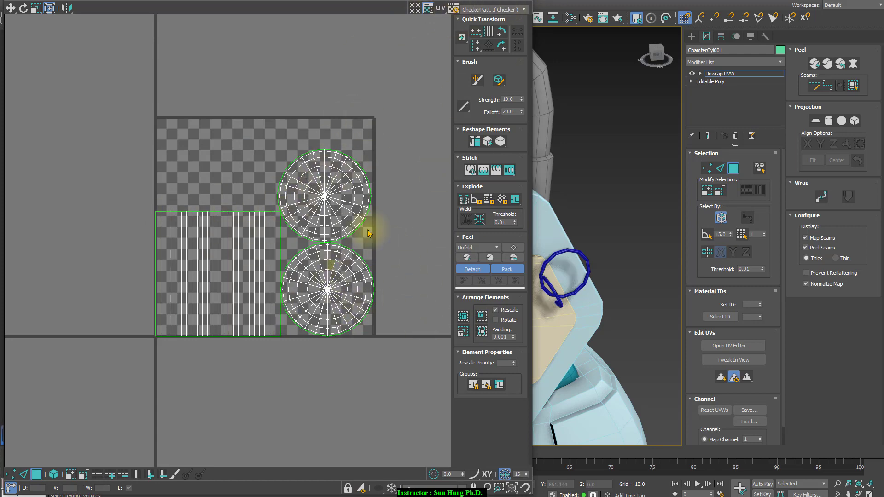
Isolate the green cylinder and create a point-to-point seam along its body, extending just past the centre of each end cap
drag(65, 21, 49, 0)
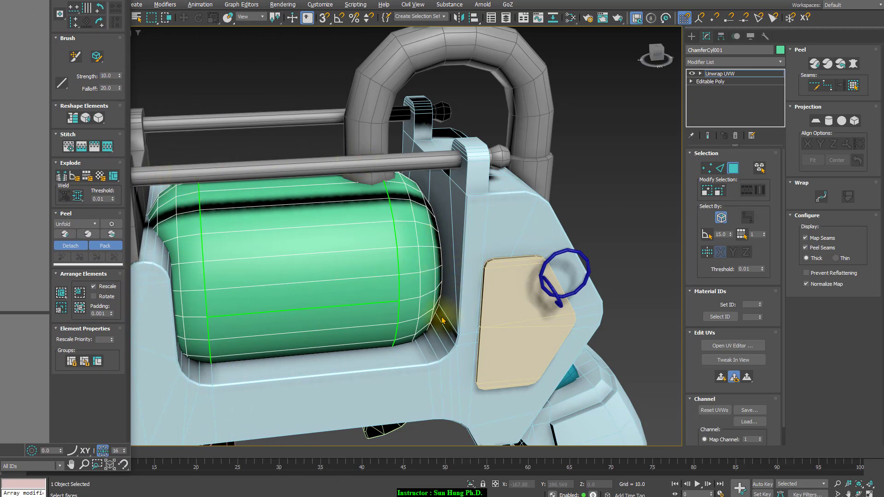
key(alt+q)
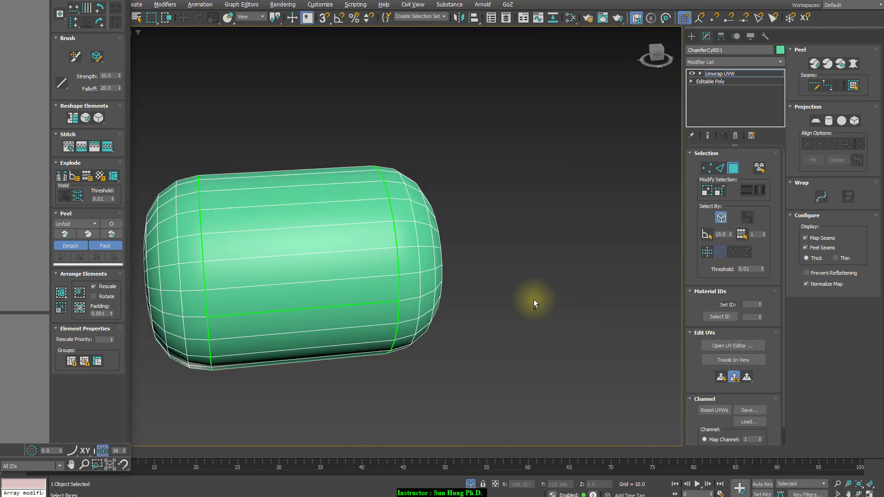
alt+middle_drag(460, 280, 345, 262)
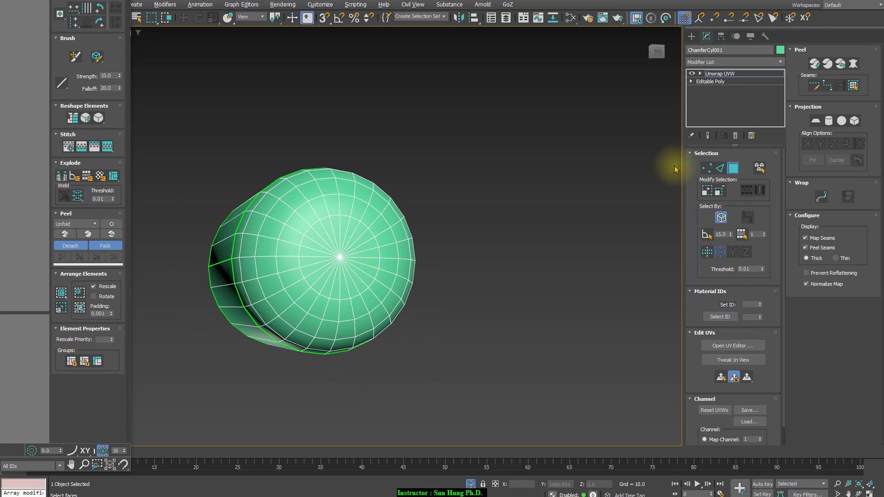
click(828, 86)
alt+middle_drag(484, 240, 367, 292)
click(302, 256)
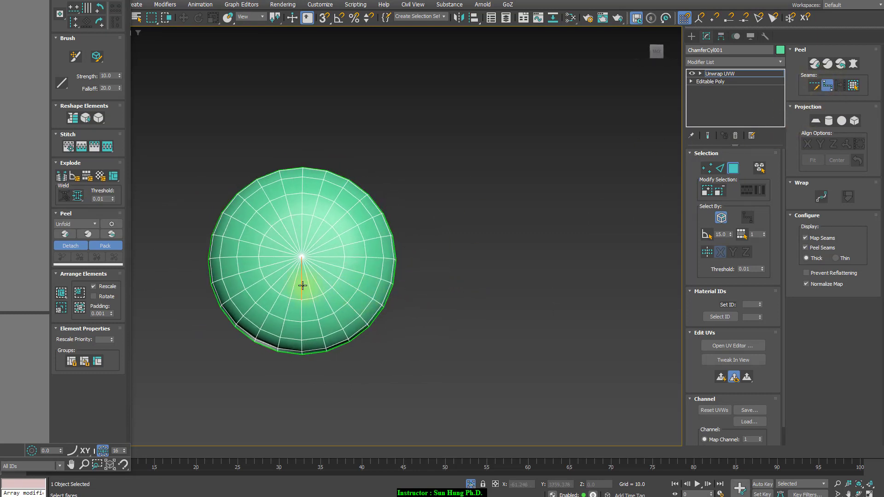
alt+middle_drag(301, 285, 493, 369)
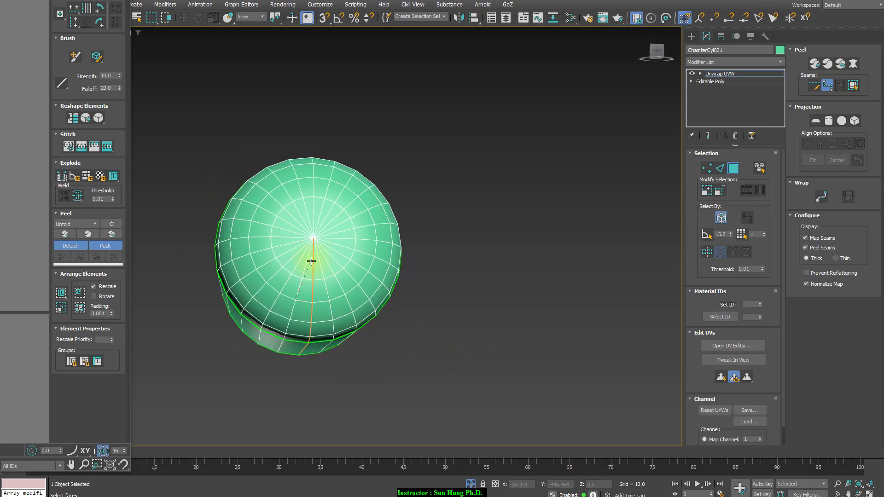
click(314, 206)
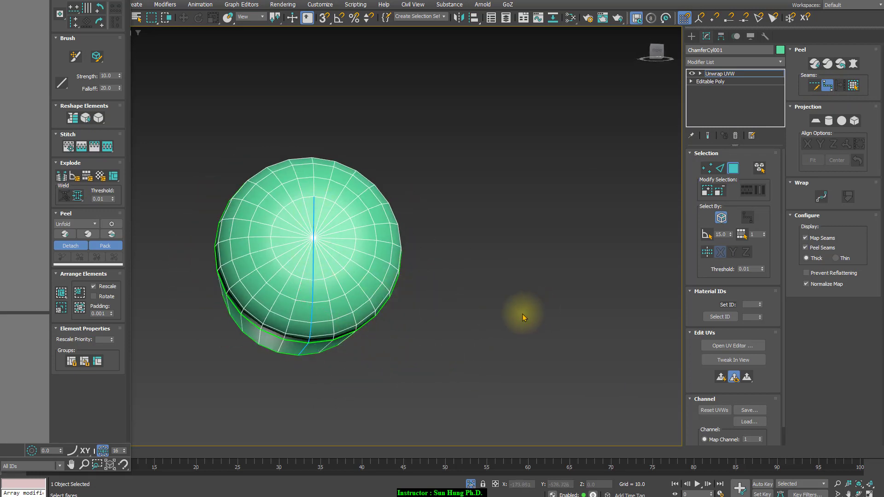
alt+middle_drag(522, 317, 273, 260)
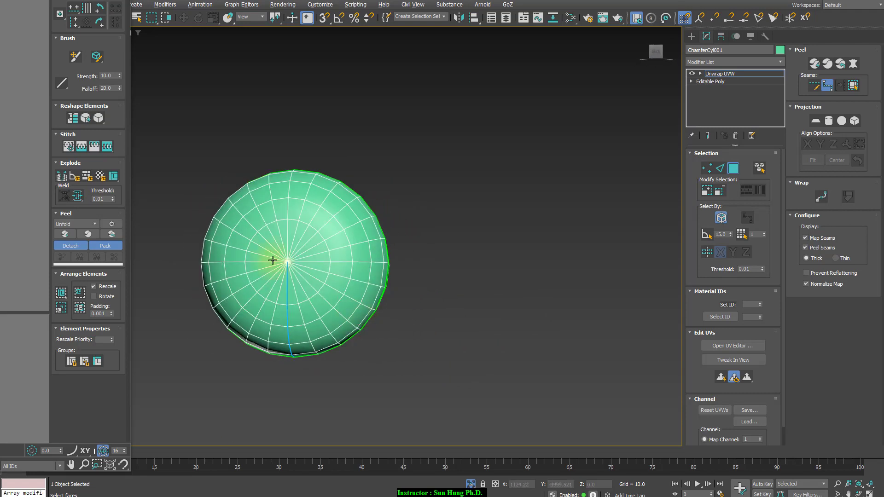
click(287, 232)
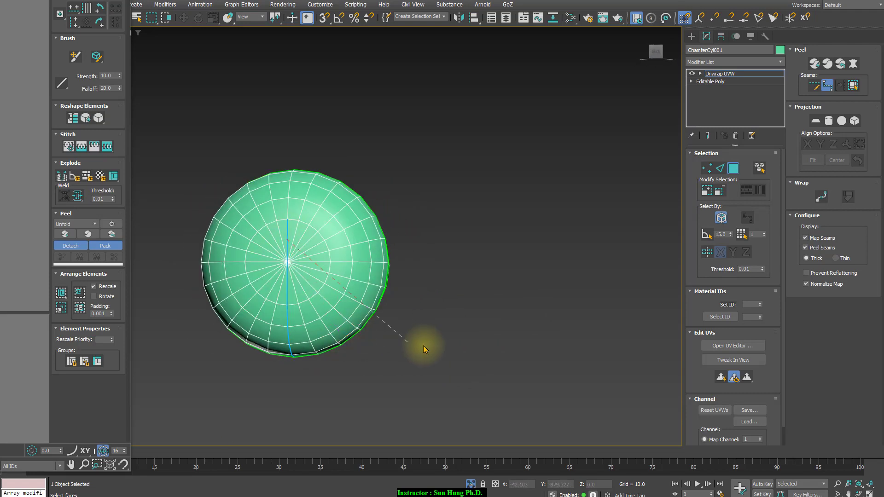
Add short radial edges around the centre of both end caps to the peel seams with Edit Seams
click(813, 86)
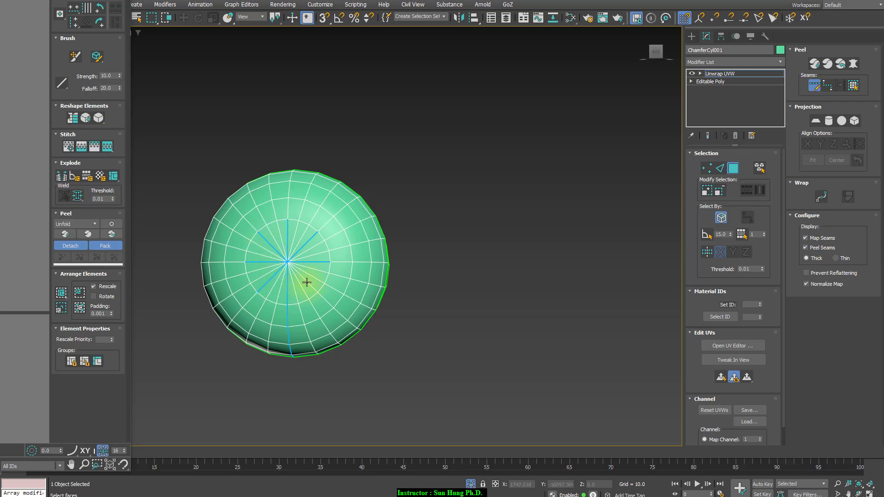
alt+middle_drag(301, 272, 444, 288)
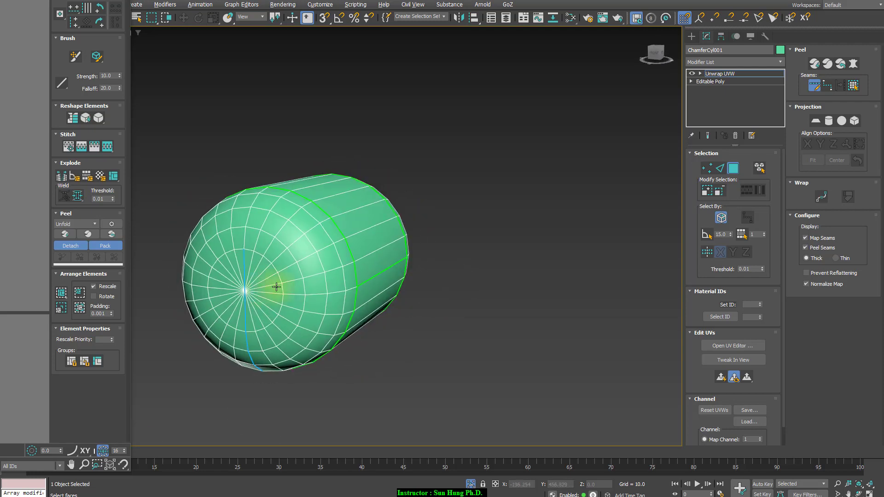
alt+middle_drag(278, 286, 329, 270)
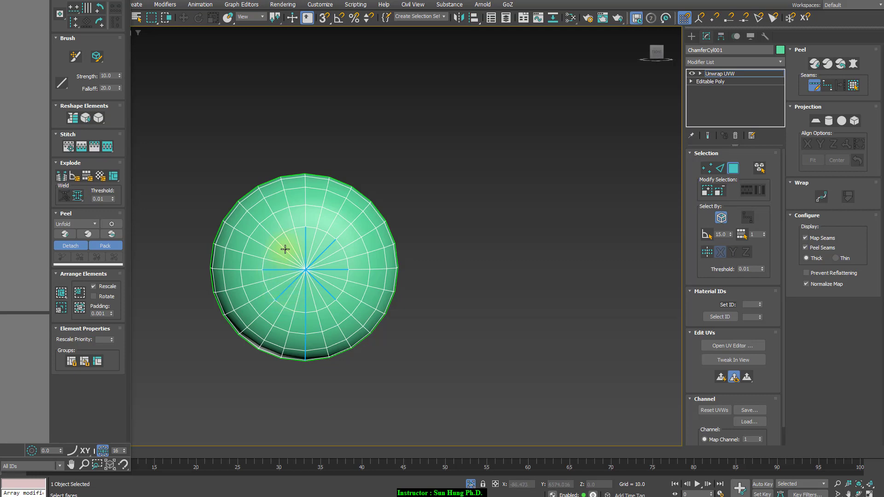
Select all the cylinder's faces, unfold them with Pelt Map by running both the pelt and relax simulations, and commit the result
alt+middle_drag(535, 286, 497, 267)
click(851, 67)
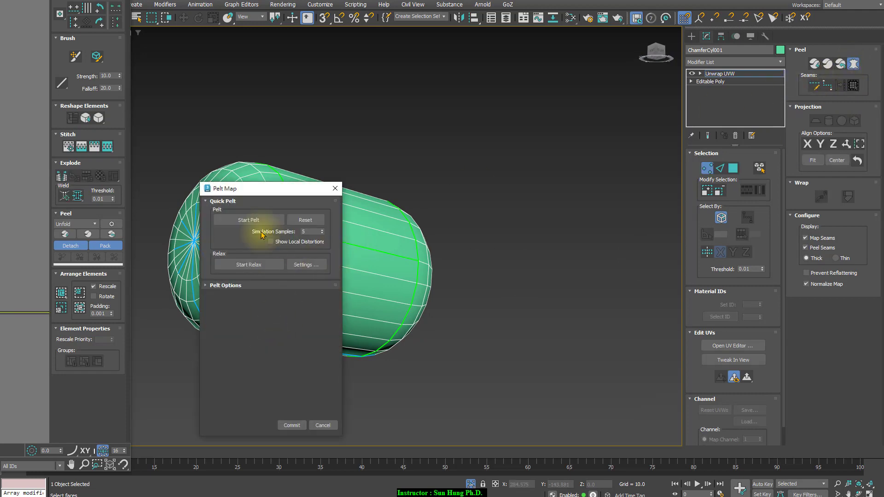
click(334, 424)
key(ctrl+a)
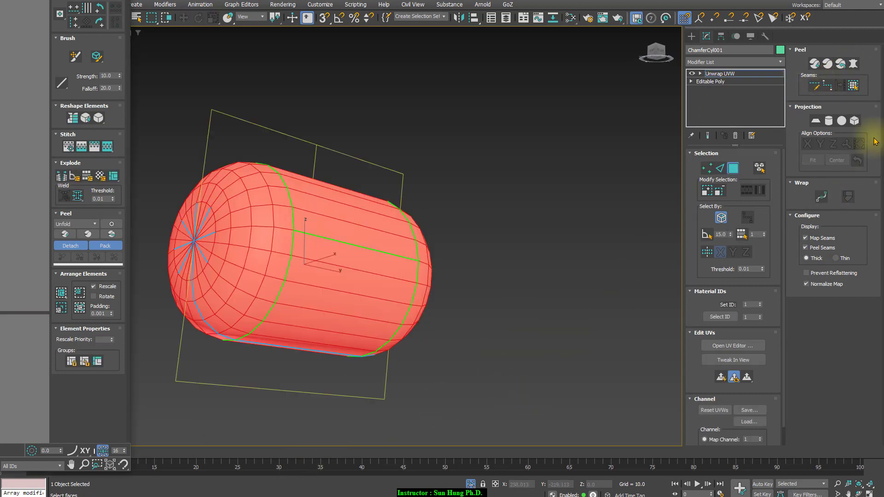
click(853, 63)
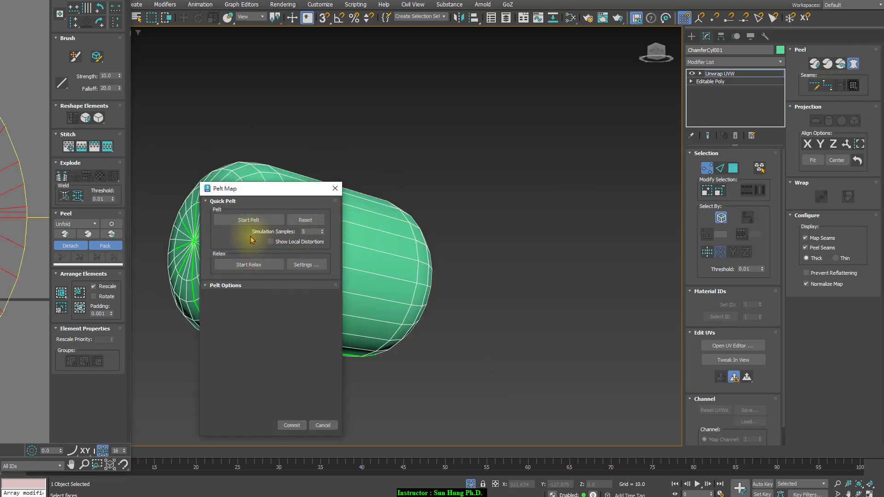
click(242, 266)
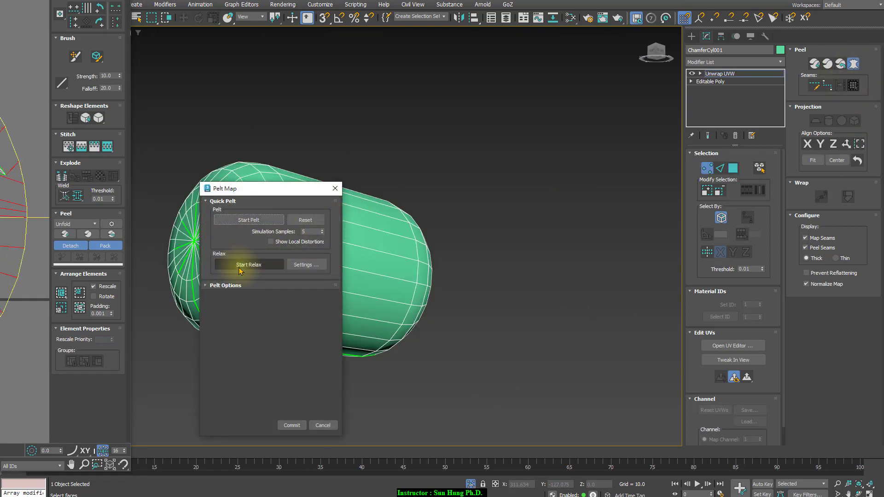
click(295, 423)
Display the coloured, lettered checker texture on the cylinder and inspect its UV distortion from several angles
alt+middle_drag(464, 278, 471, 305)
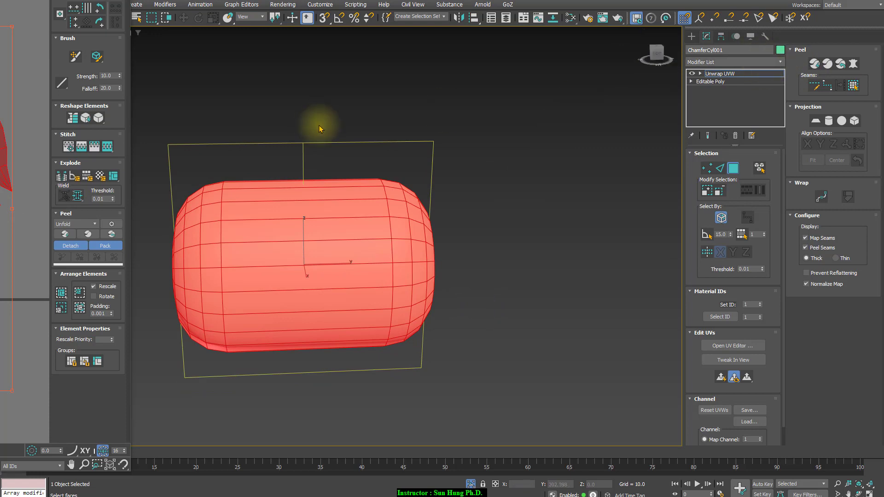
click(113, 4)
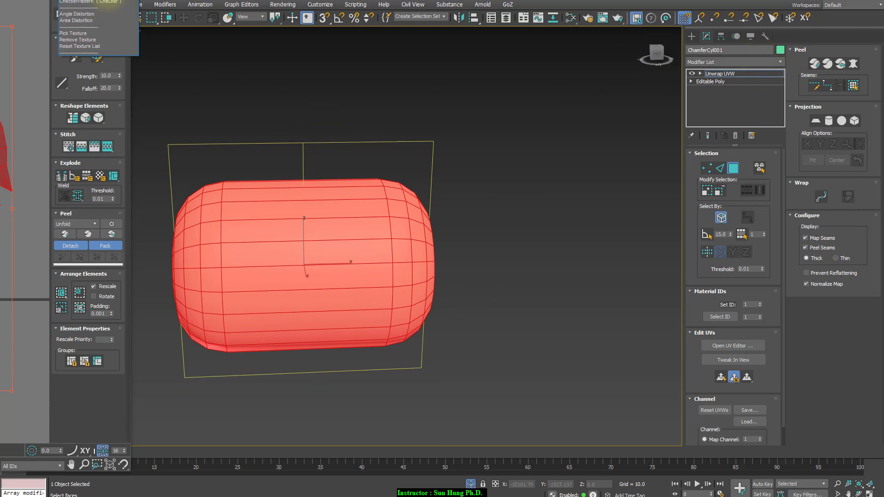
click(87, 2)
alt+middle_drag(396, 237, 400, 250)
scroll(320, 253, up, 5)
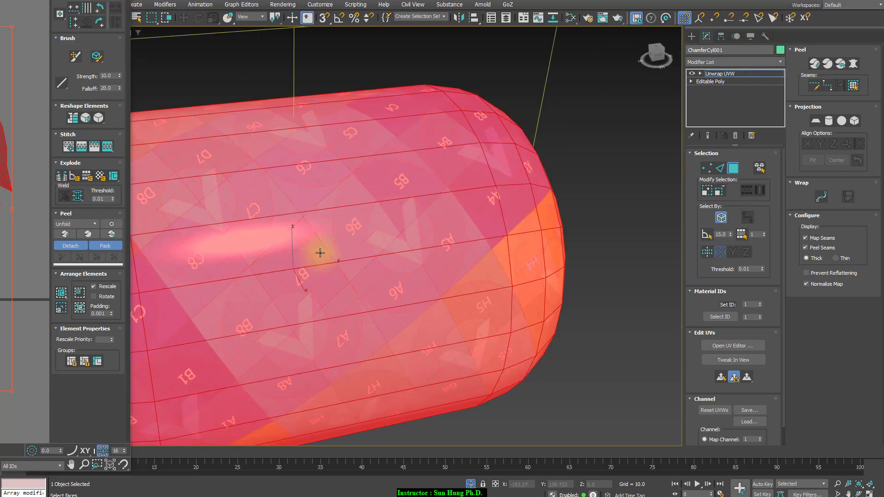
scroll(320, 253, down, 3)
alt+middle_drag(320, 253, 345, 249)
mouse_move(567, 284)
alt+middle_down()
mouse_move(553, 278)
mouse_move(562, 284)
alt+middle_up()
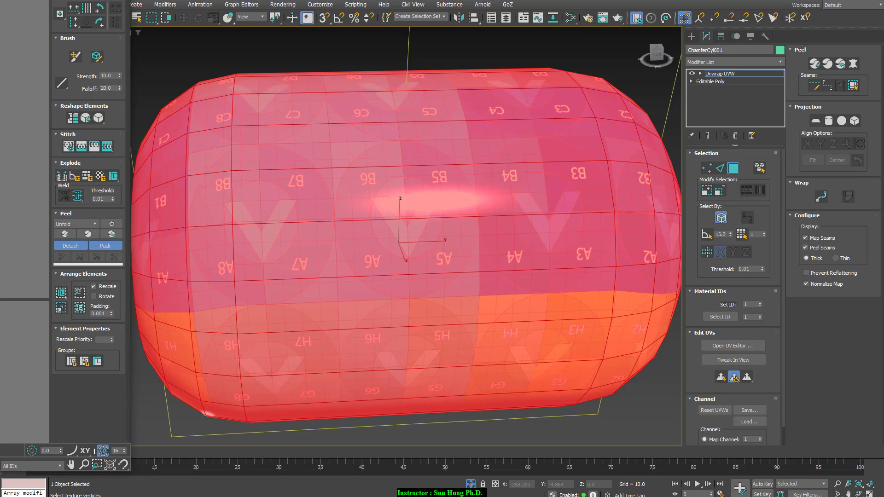
Rotate the cylinder's UV shell so the checker letters read upright along its length, scale the shell down, and leave face editing
drag(9, 299, 3, 212)
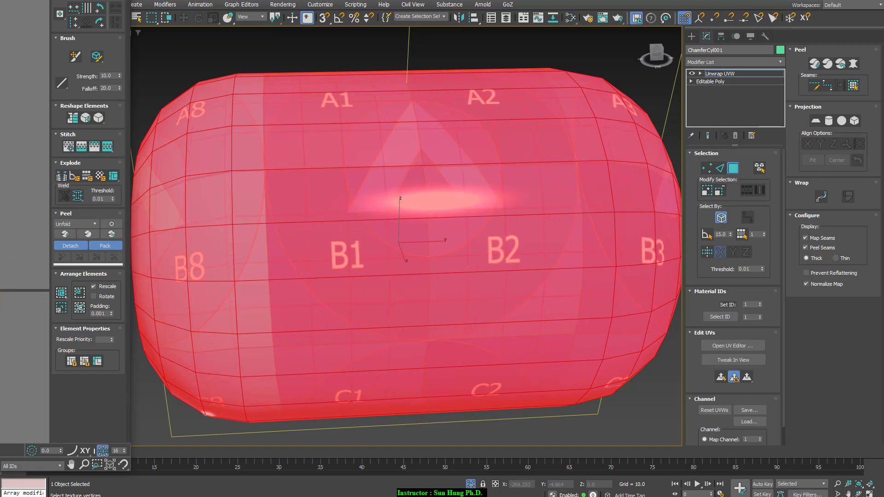
click(755, 74)
Exit isolation and attach the unwrapped green cylinder to the merged grey object
scroll(402, 182, down, 5)
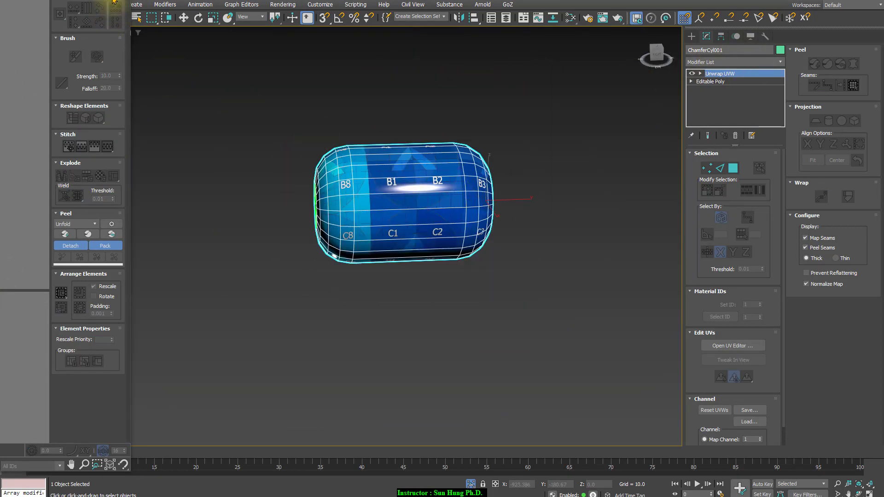
click(508, 206)
key(alt+q)
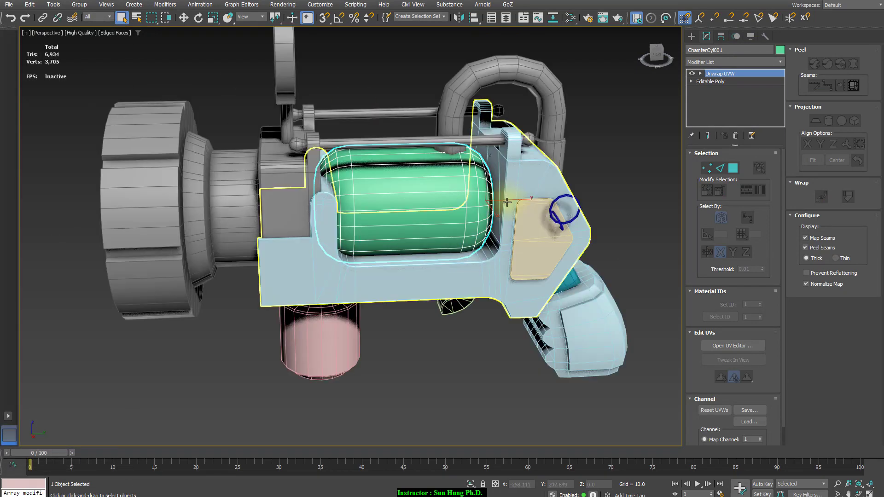
click(476, 72)
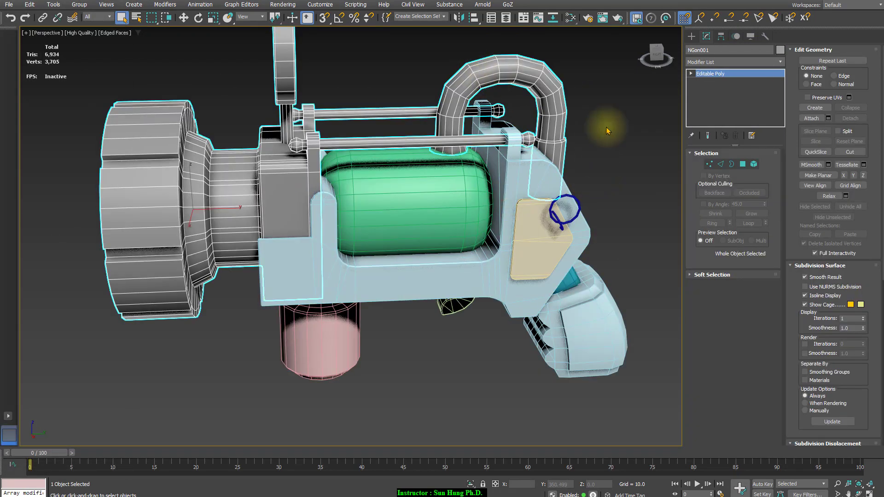
click(811, 119)
click(398, 196)
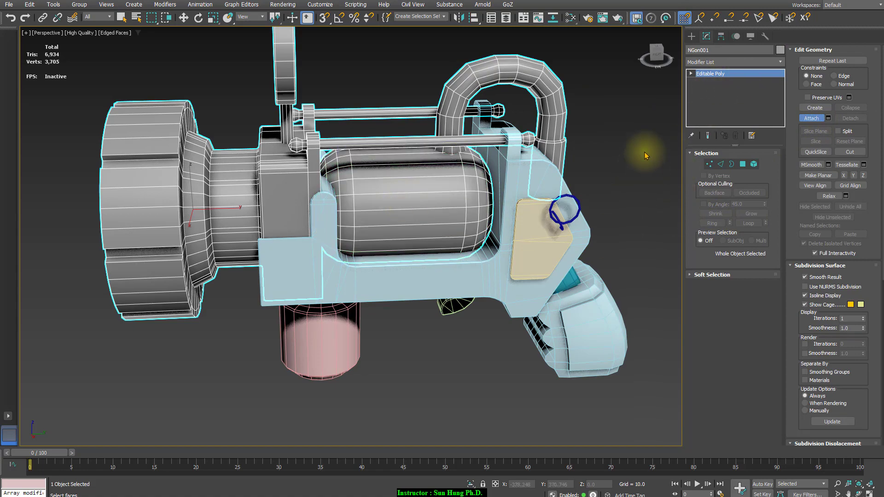
click(813, 121)
click(814, 123)
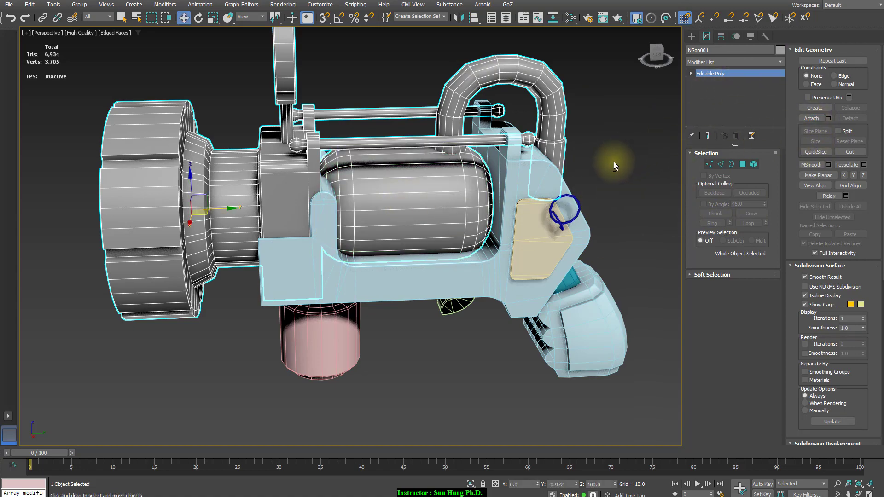
Select the pink stepped cylinder beneath the front of the gun's light blue body
mouse_move(488, 169)
alt+middle_down()
mouse_move(530, 171)
mouse_move(499, 172)
alt+middle_up()
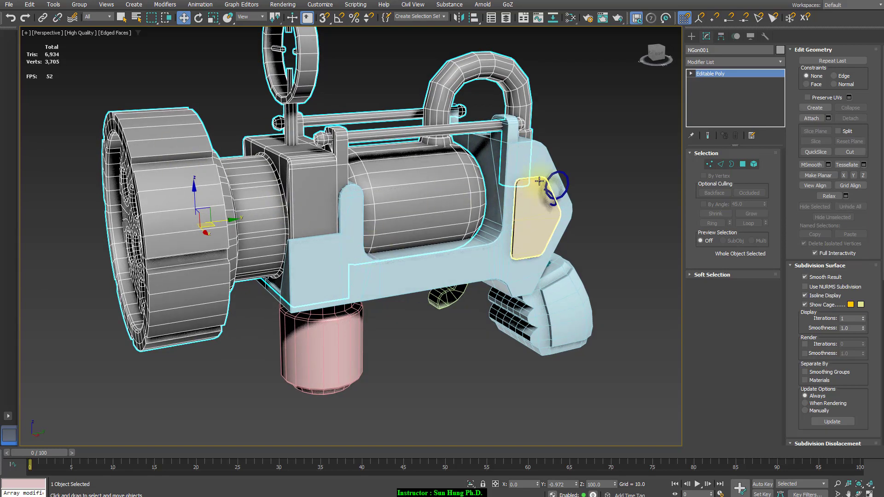
alt+middle_drag(480, 317, 418, 270)
click(405, 253)
mouse_move(303, 352)
alt+middle_down()
mouse_move(419, 325)
mouse_move(305, 347)
alt+middle_up()
click(306, 347)
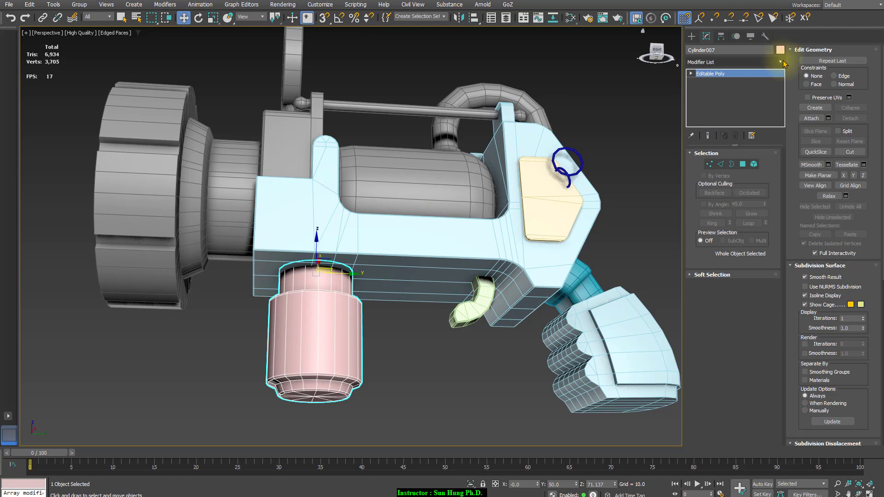
Add an Unwrap UVW modifier to the pink stepped cylinder and open its UV editor
click(779, 62)
click(735, 102)
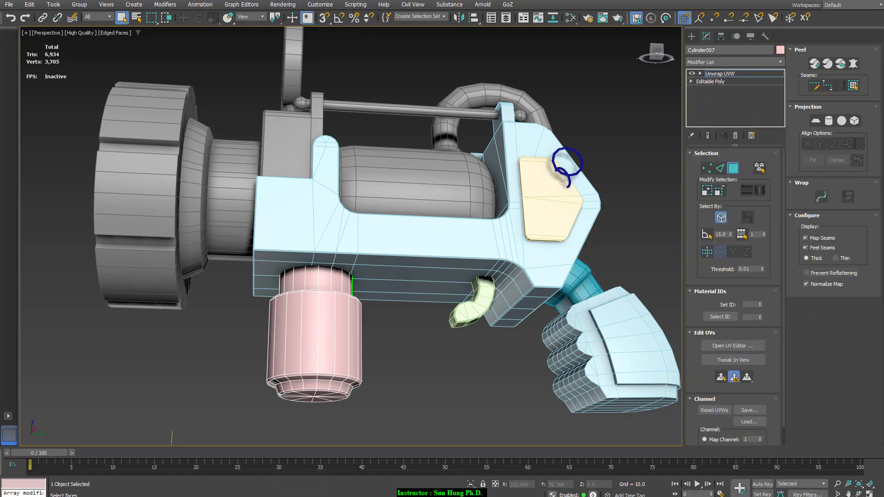
click(745, 345)
drag(0, 0, 345, 3)
scroll(243, 201, down, 3)
Try packing all of the pink cylinder's UV faces and unfolding them with Quick Peel
drag(80, 121, 404, 364)
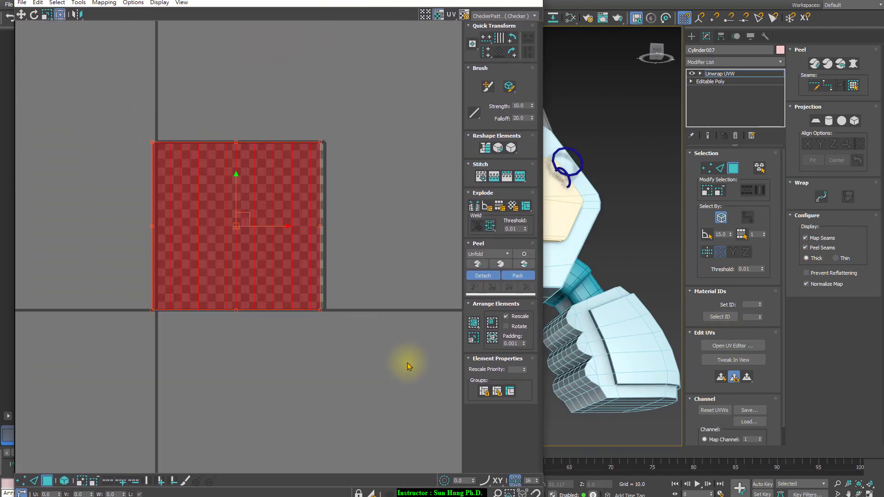
click(473, 322)
click(404, 273)
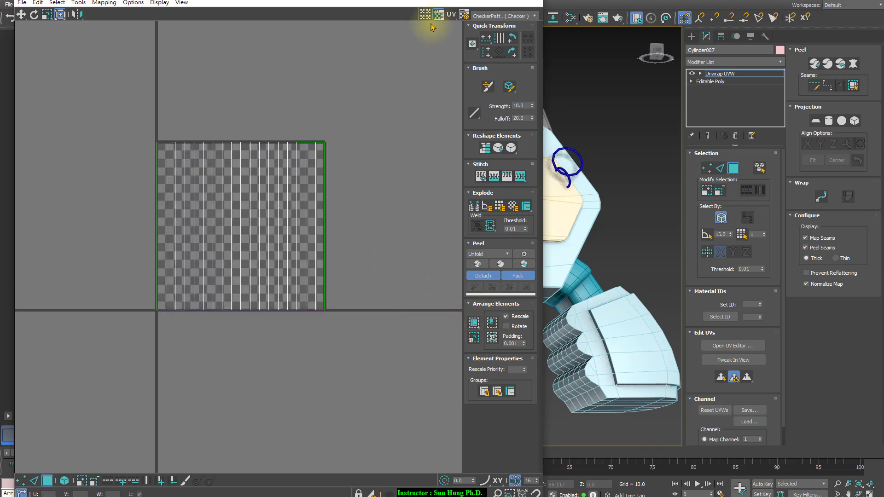
mouse_move(414, 1)
mouse_down()
mouse_move(874, 30)
mouse_move(670, 7)
mouse_move(386, 1)
mouse_move(412, 1)
mouse_move(402, 0)
mouse_up()
drag(120, 107, 375, 387)
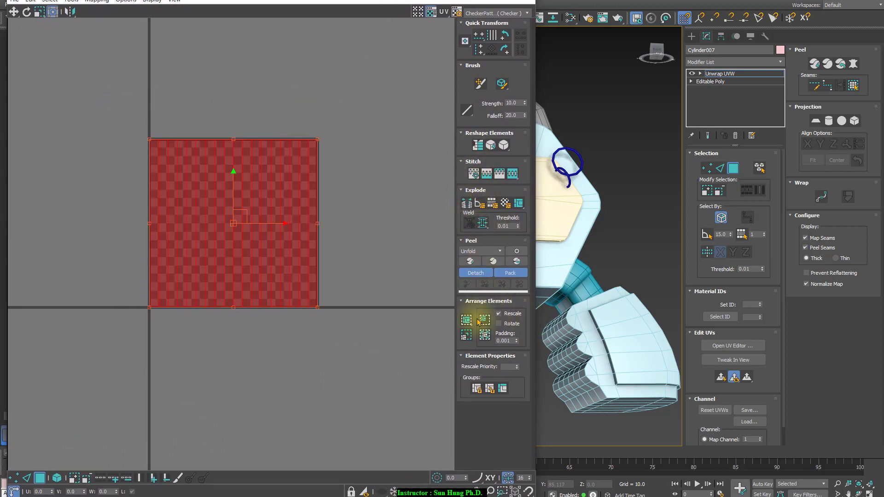
click(470, 261)
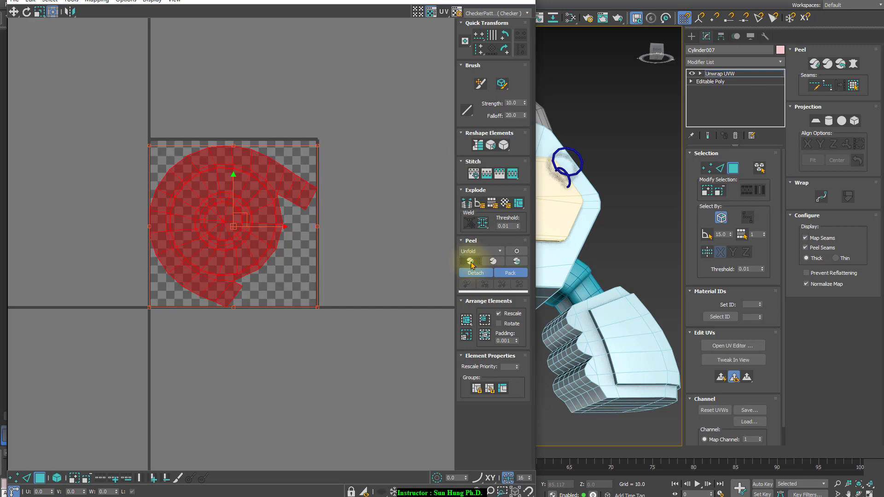
click(394, 168)
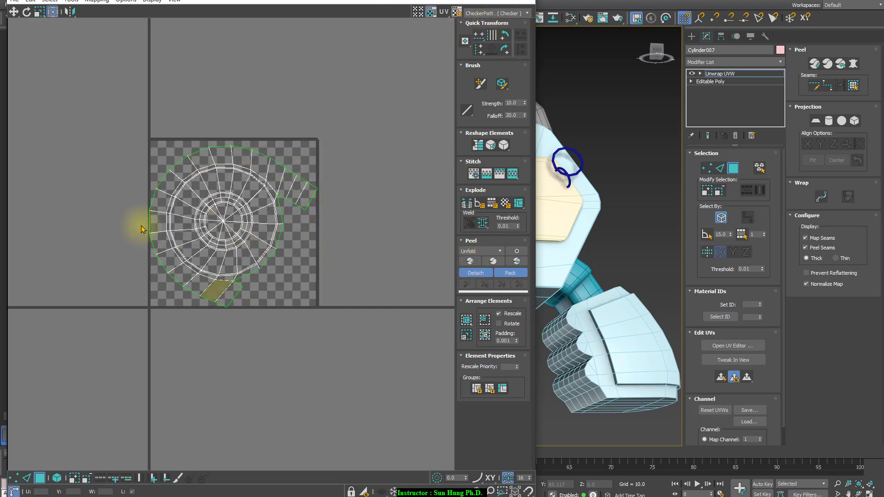
Isolate the pink cylinder and examine its open rim and seam placement
drag(473, 1, 469, 1)
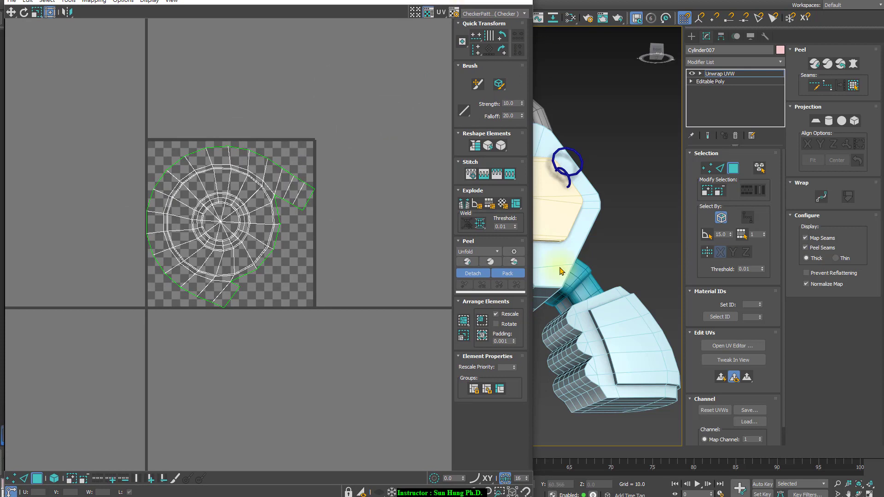
key(alt+q)
scroll(665, 224, down, 5)
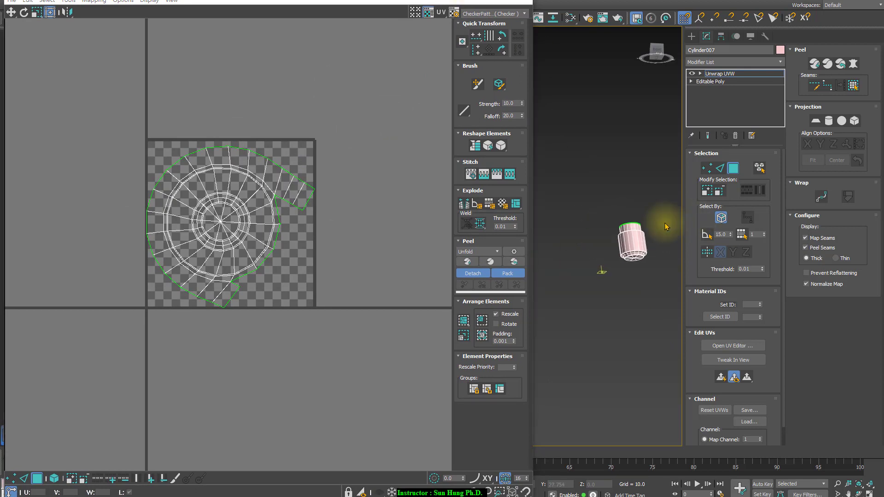
scroll(631, 236, up, 5)
alt+middle_drag(632, 235, 610, 216)
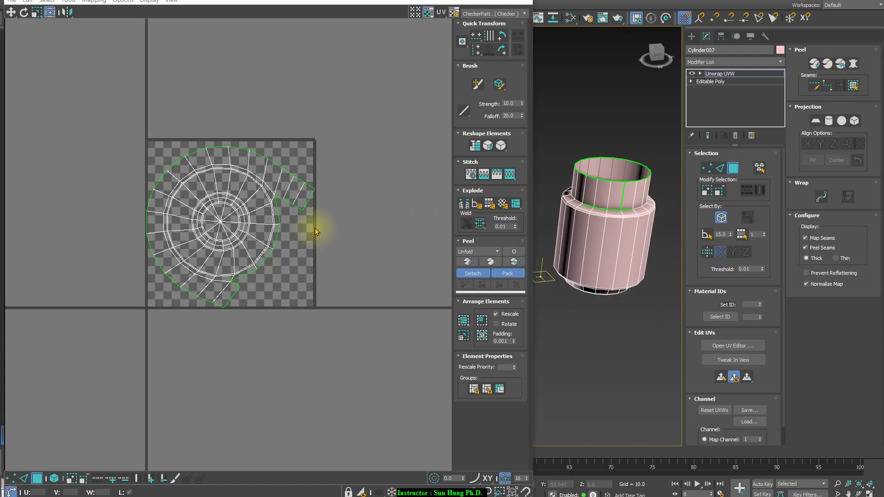
Undo the isolation and the Quick Peel, and clear the face selection
key(ctrl+z)
key(ctrl+z)
key(ctrl+z)
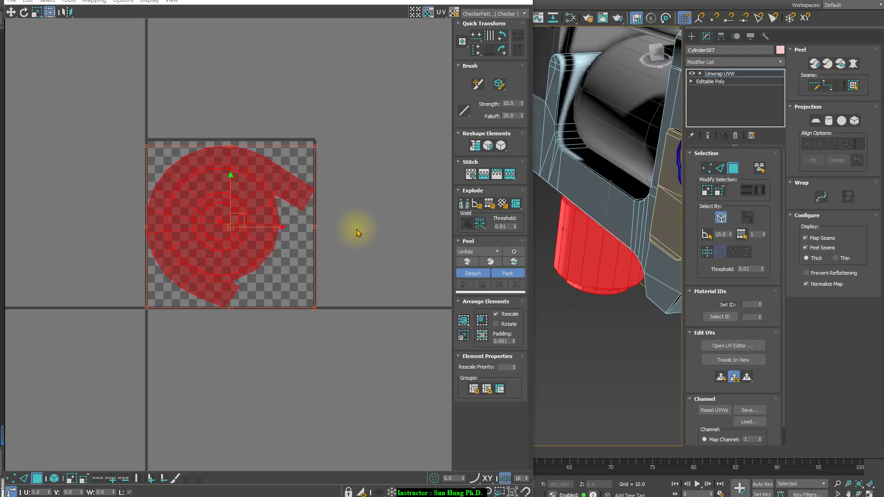
click(638, 331)
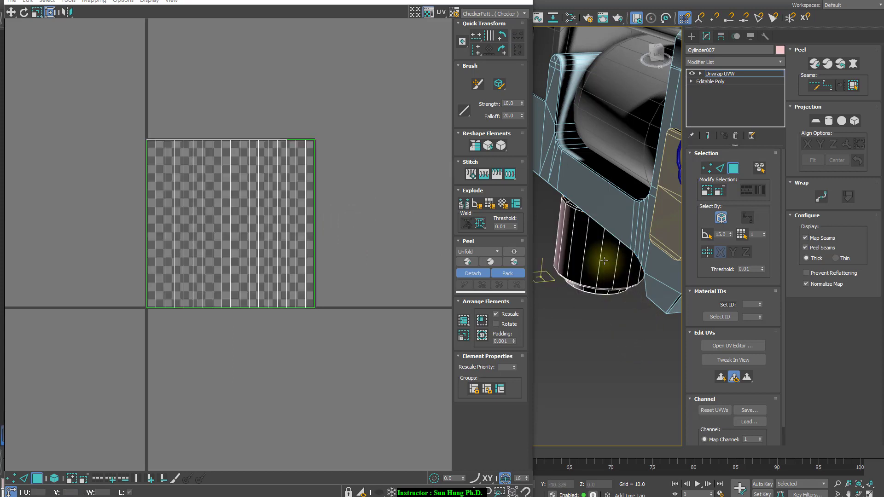
Isolate the pink cylinder again, select all its faces, and apply a quick planar map to them
key(alt+q)
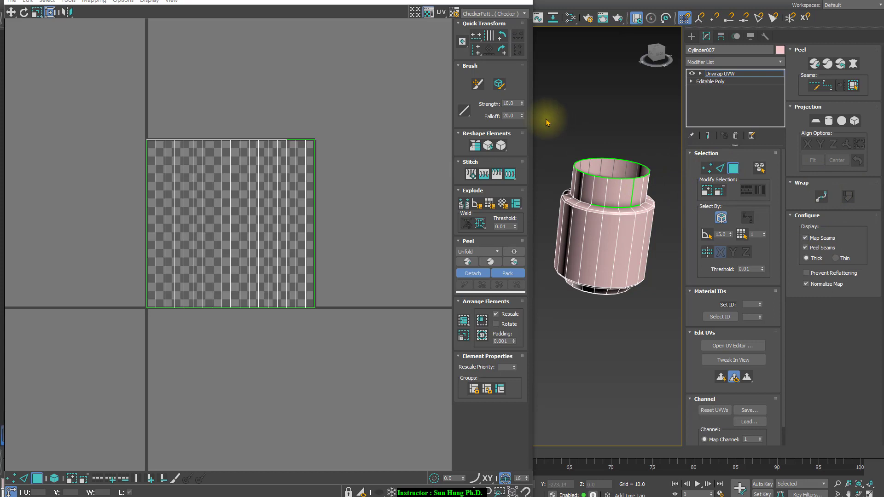
key(ctrl+a)
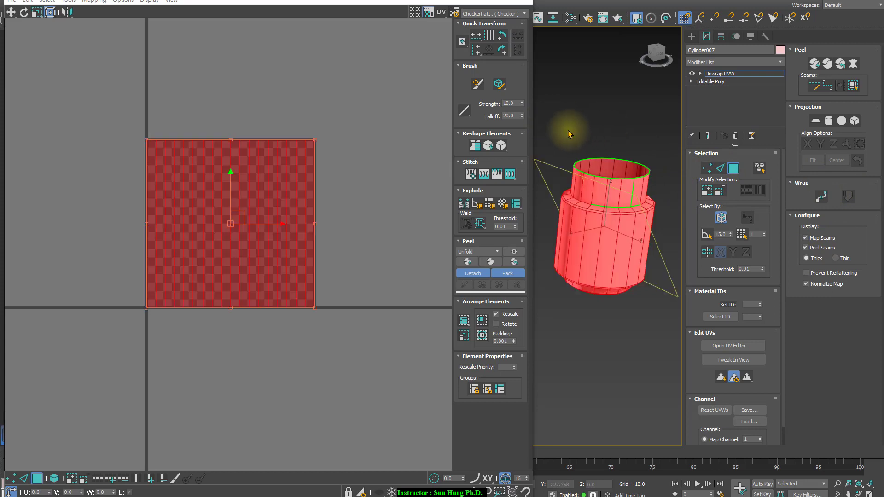
click(720, 377)
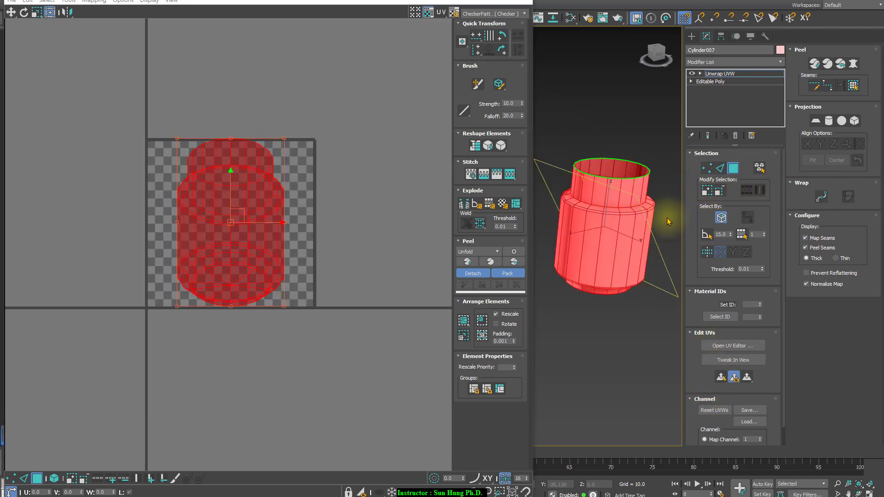
alt+middle_drag(657, 235, 630, 244)
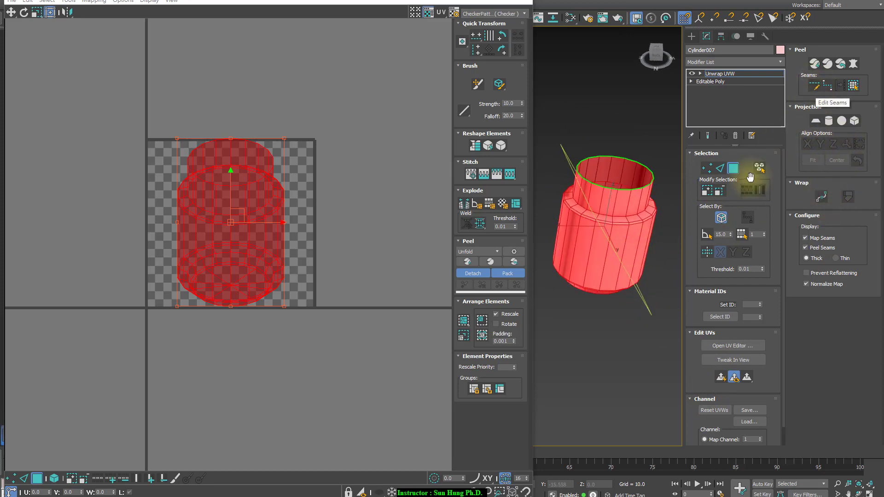
Try Unfold Strip from Loop on the pink cylinder using a vertical edge on its side
click(720, 168)
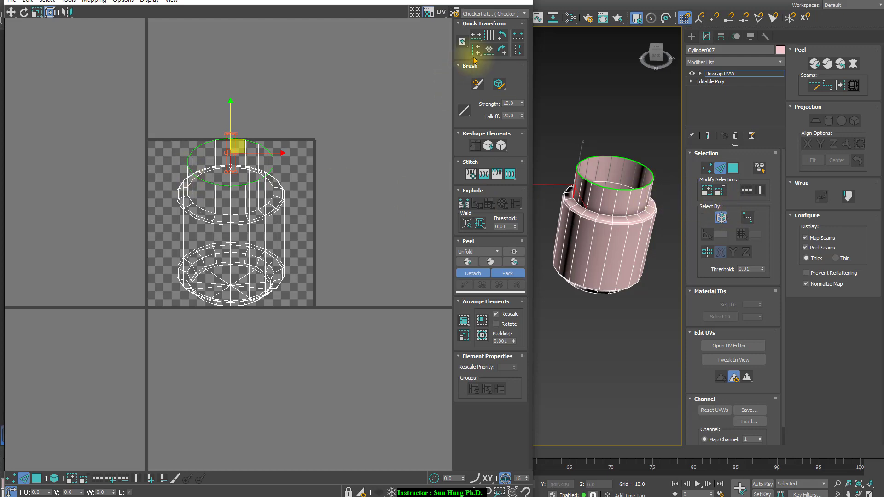
drag(454, 1, 50, 54)
alt+middle_drag(408, 162, 300, 208)
alt+middle_drag(476, 229, 430, 252)
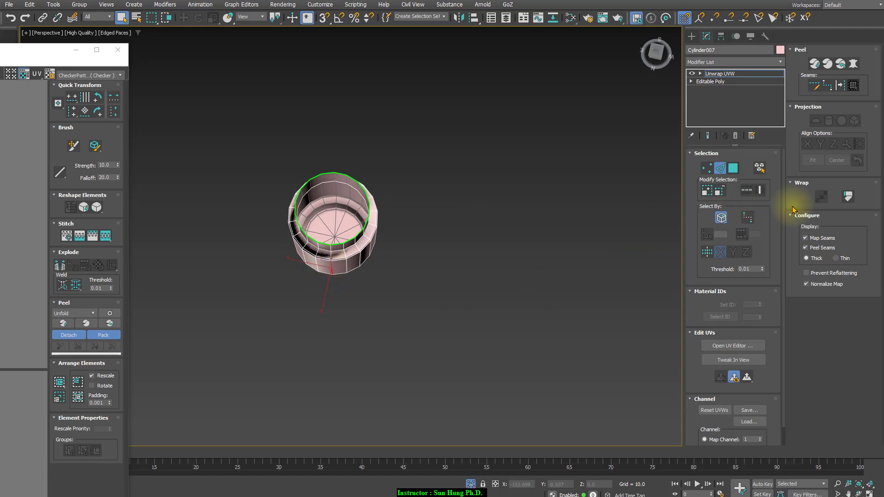
click(849, 196)
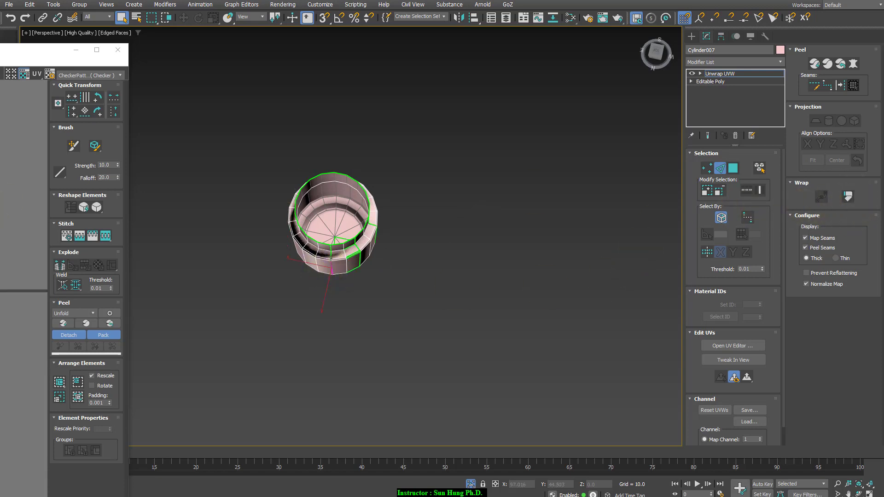
alt+middle_drag(410, 275, 410, 229)
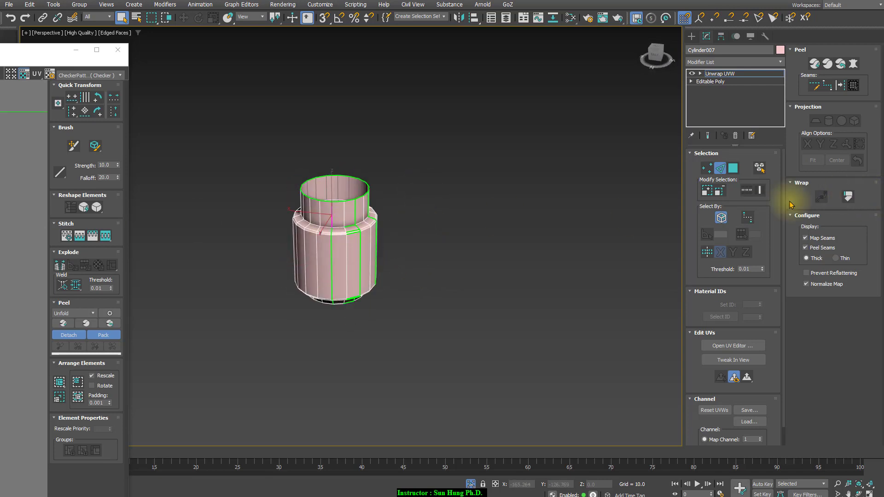
alt+middle_drag(318, 253, 164, 278)
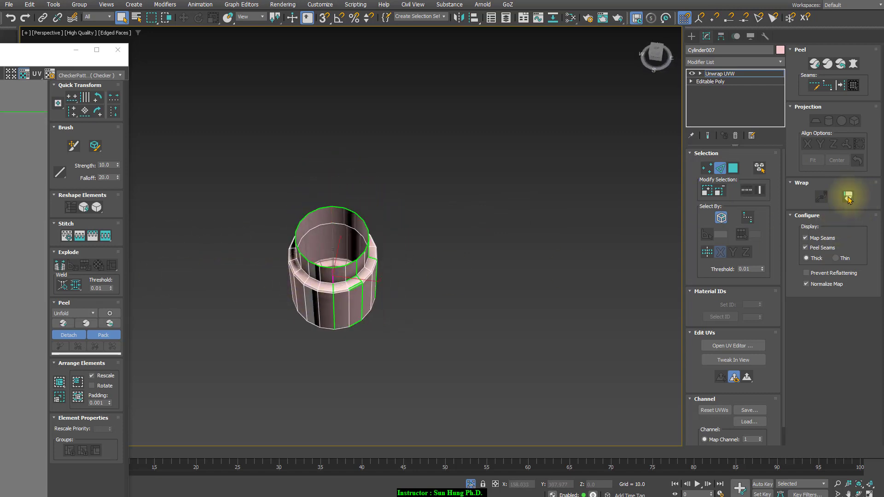
Select the vertical edges running down the cylinder's side to the bottom cap's centre and unfold the strip from that loop
alt+middle_drag(640, 235, 341, 322)
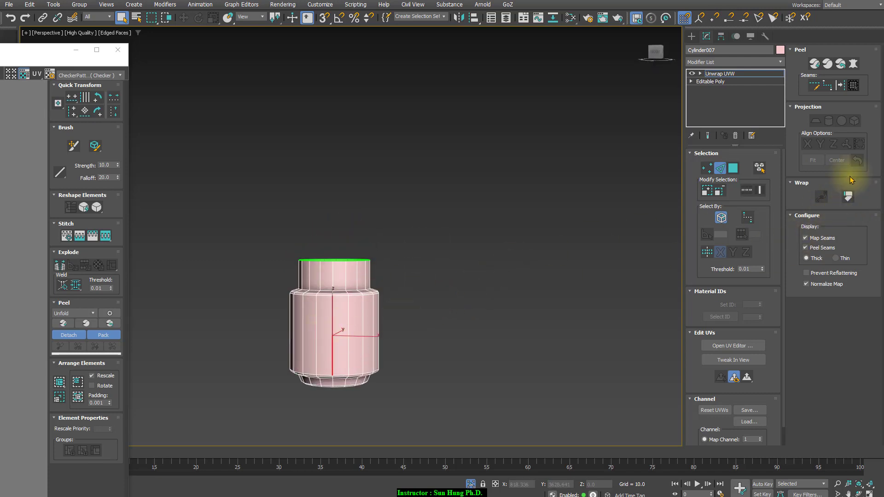
click(431, 288)
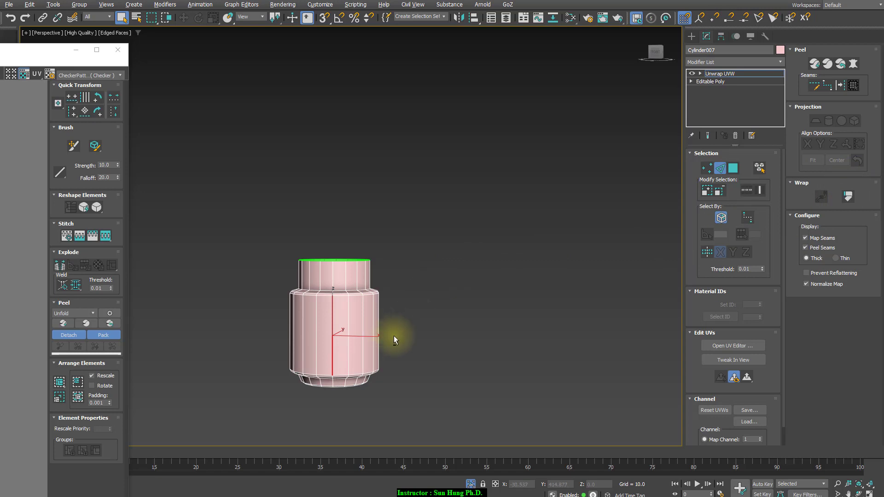
alt+middle_drag(394, 336, 385, 318)
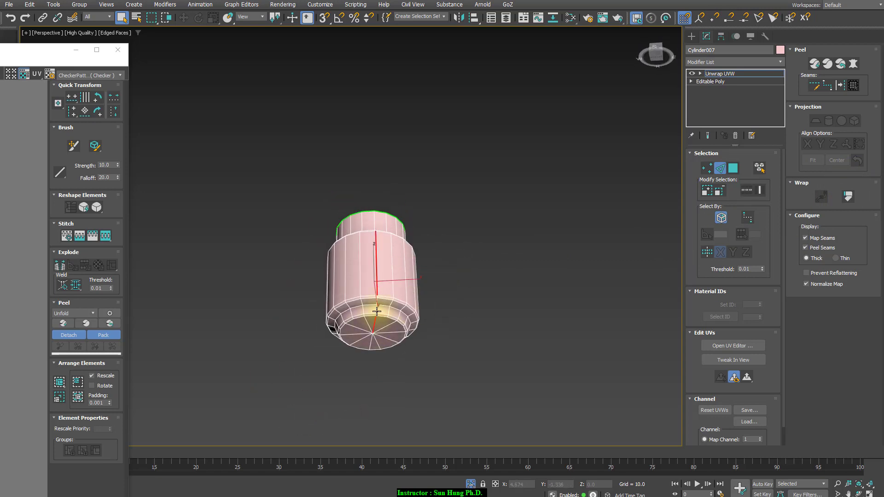
mouse_move(484, 306)
alt+middle_down()
mouse_move(486, 293)
mouse_move(486, 305)
alt+middle_up()
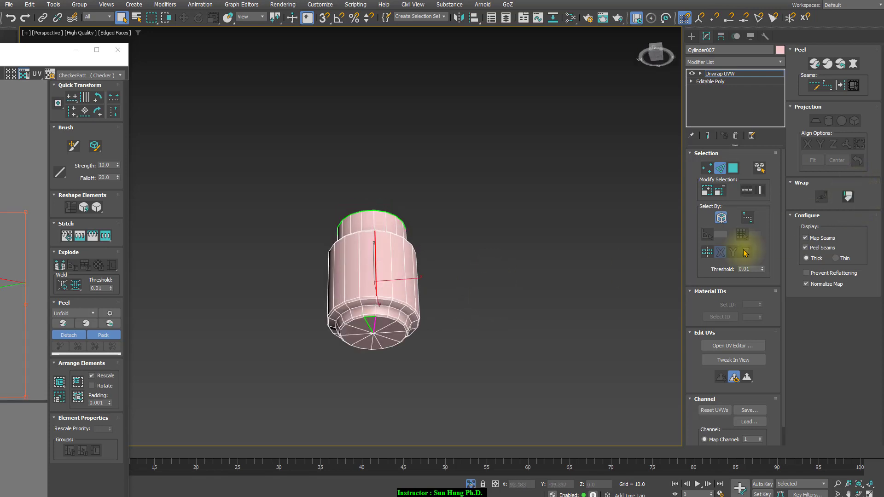
click(420, 267)
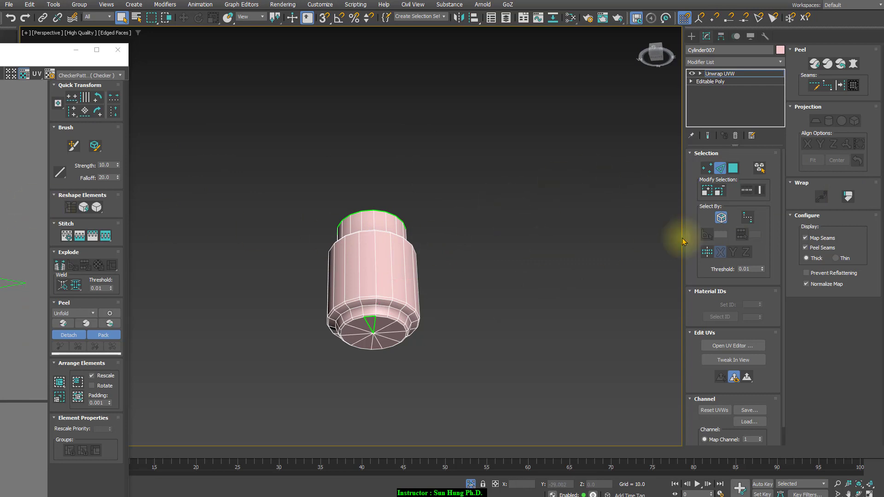
Select all the cylinder's faces and mark a point-to-point peel seam along its side between the open rim and the bottom cap's centre
key(ctrl+a)
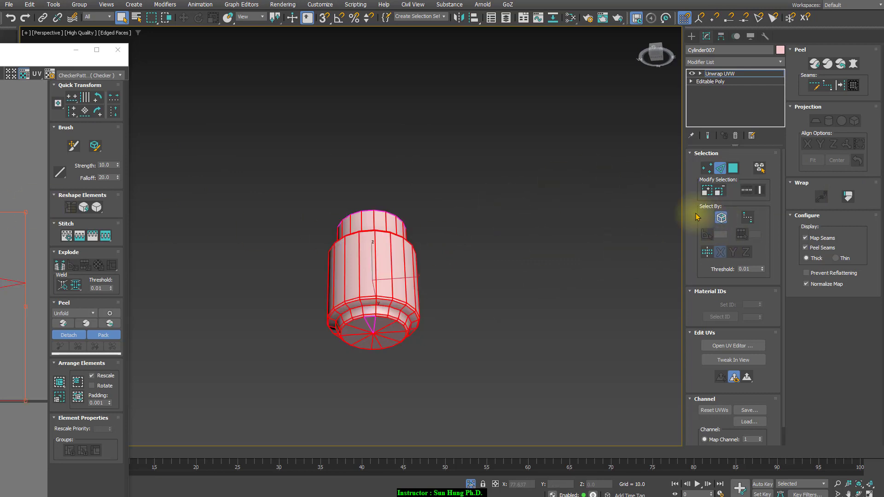
mouse_move(574, 253)
alt+middle_down()
mouse_move(503, 297)
mouse_move(579, 261)
alt+middle_up()
click(724, 169)
click(731, 169)
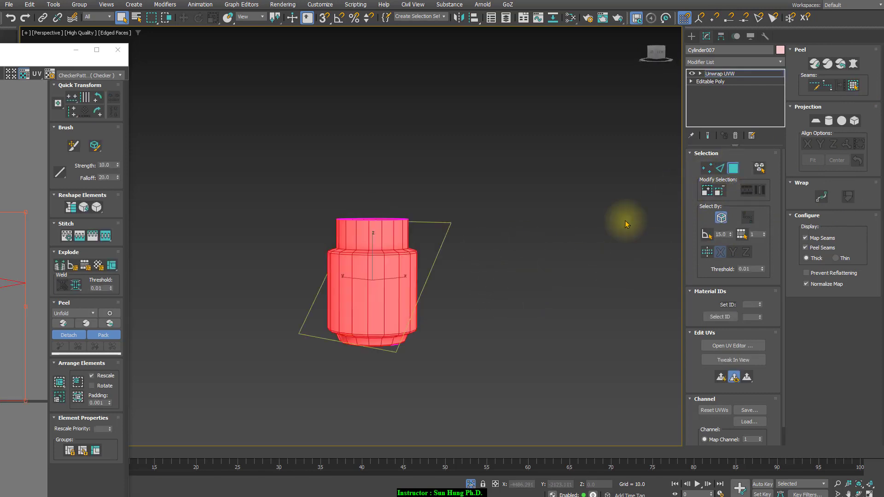
alt+middle_drag(523, 247, 407, 267)
click(827, 85)
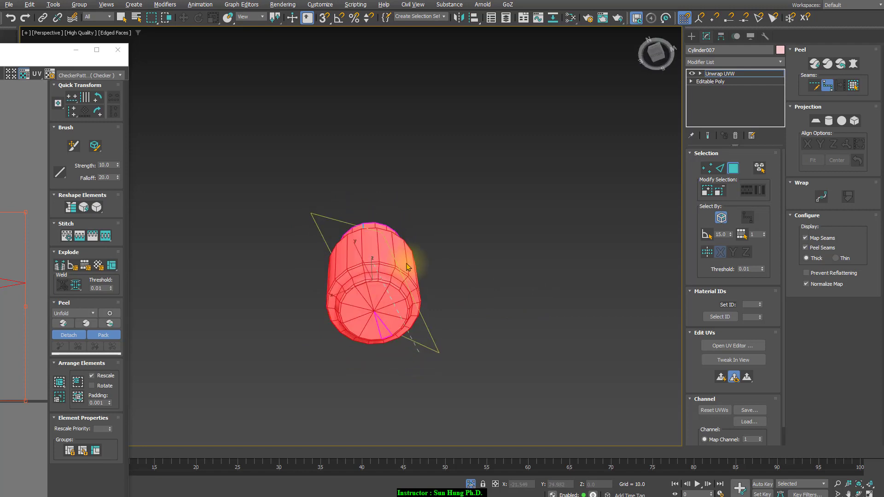
click(369, 293)
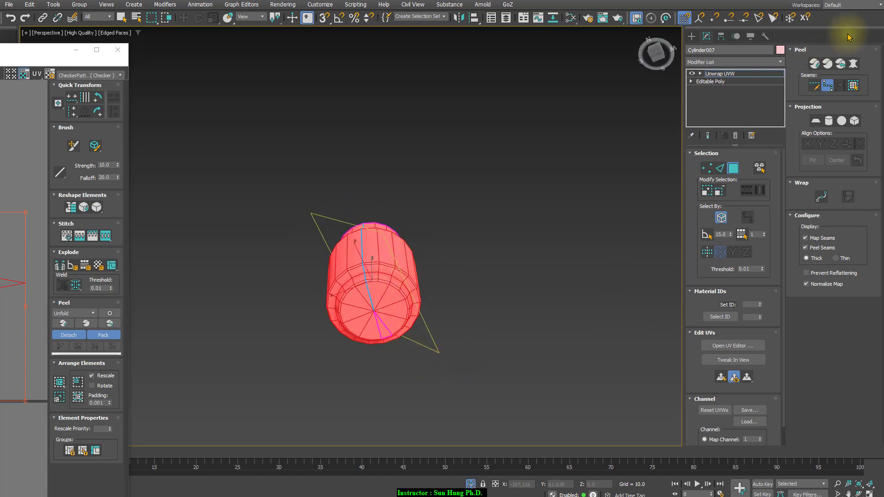
click(852, 66)
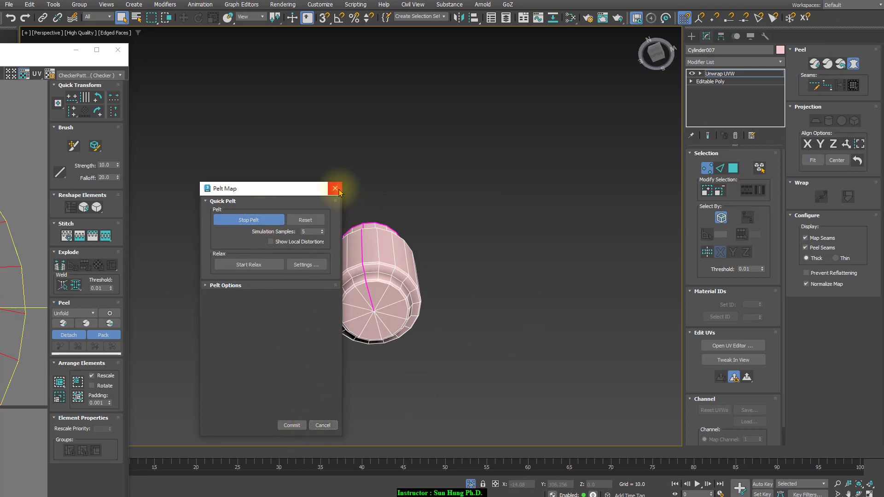
click(335, 188)
Select the bottom cap faces with their surrounding bevel ring and separate them into their own shell using a quick planar map
click(373, 309)
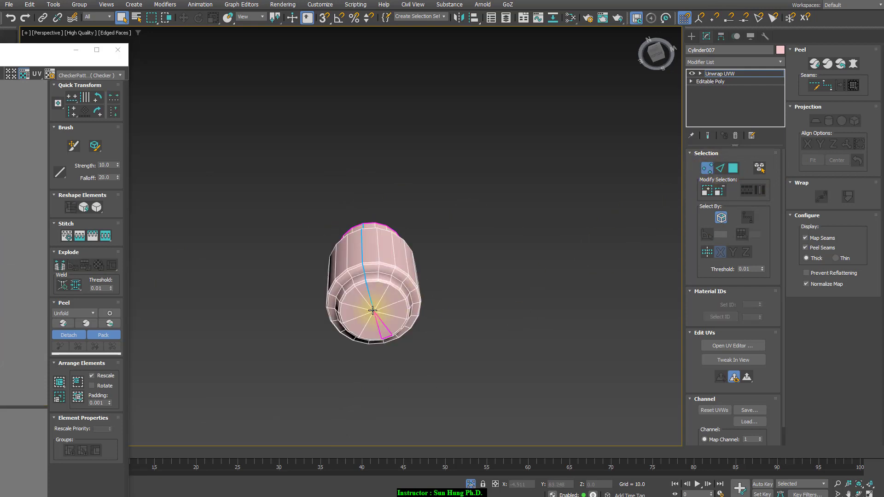
click(734, 169)
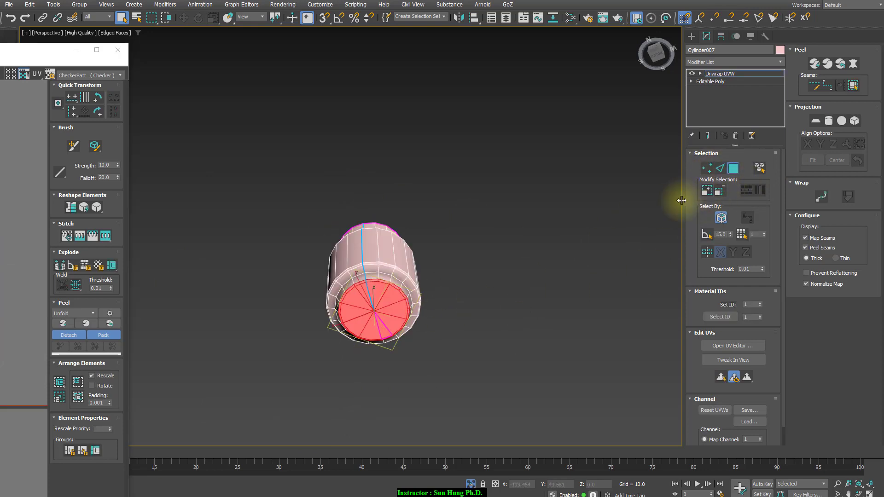
alt+middle_drag(681, 198, 565, 276)
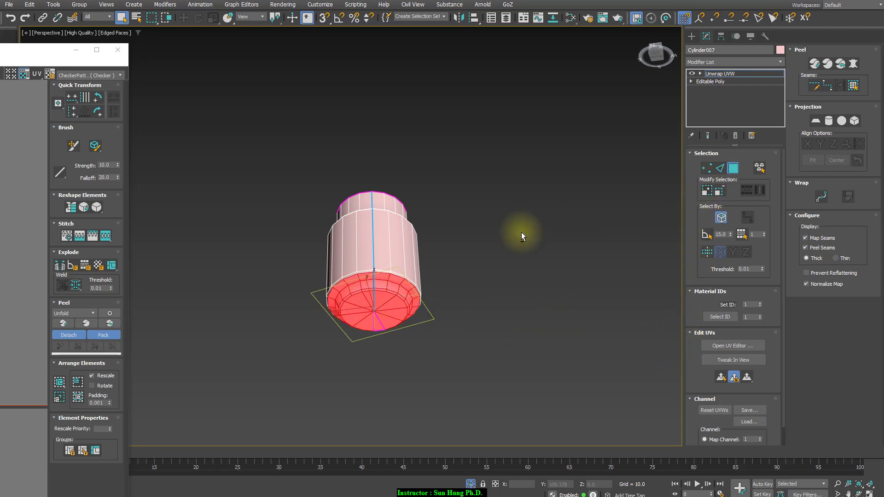
alt+middle_drag(521, 233, 559, 266)
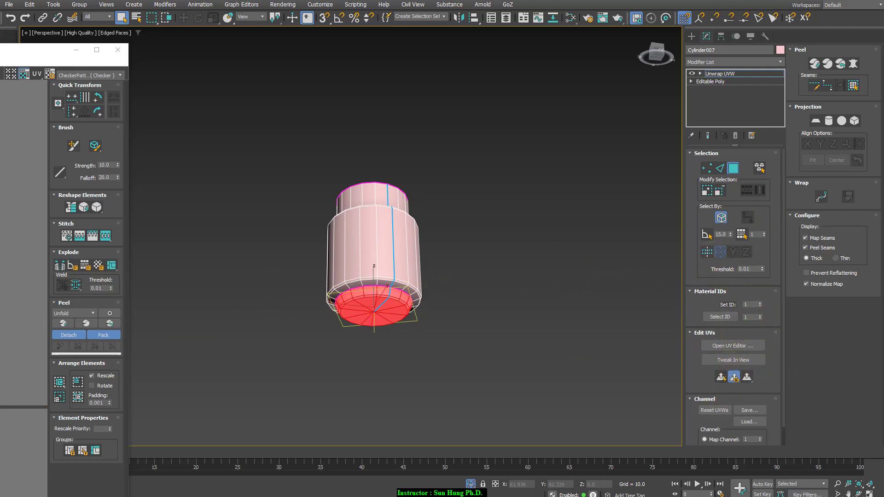
alt+middle_drag(568, 266, 548, 280)
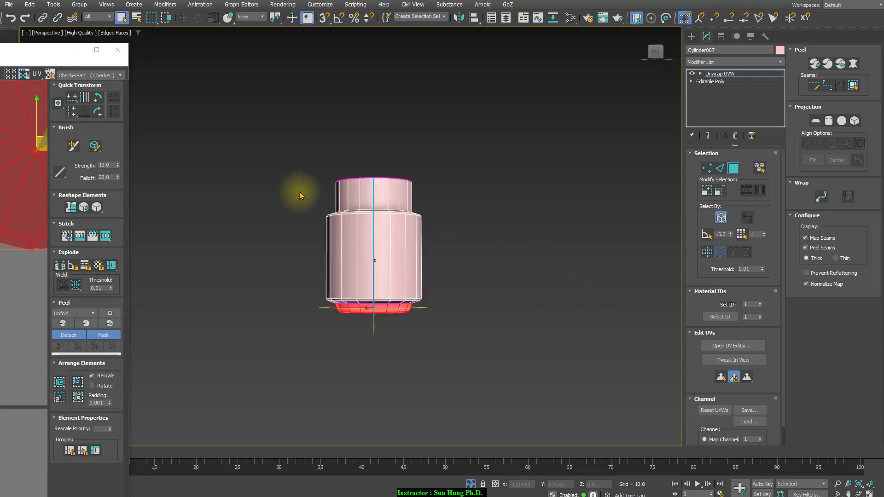
Select the faces around the pink cylinder's side wall and grow the selection down over the lower bevel to the bottom shell's seam
drag(299, 195, 483, 280)
alt+middle_drag(543, 266, 534, 295)
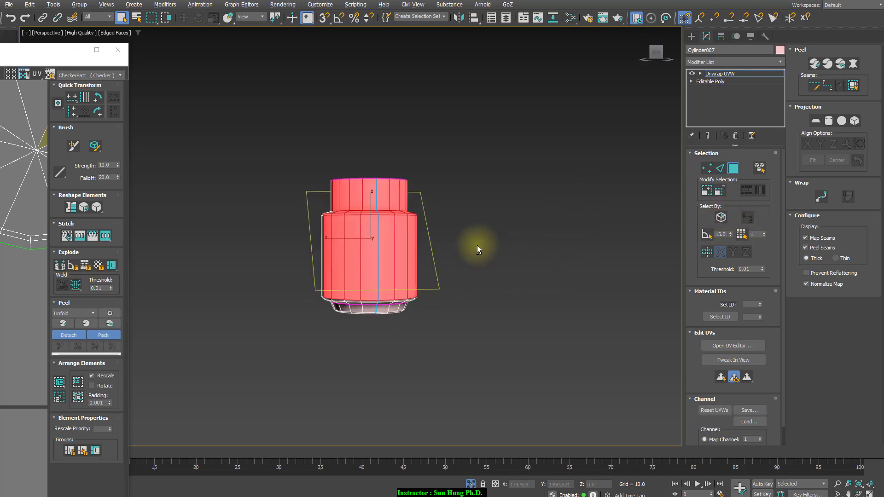
alt+middle_drag(477, 245, 469, 237)
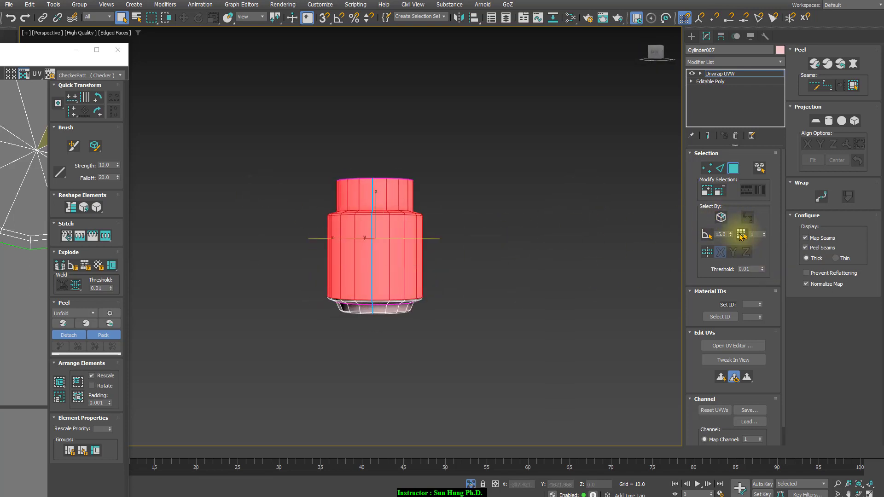
click(705, 194)
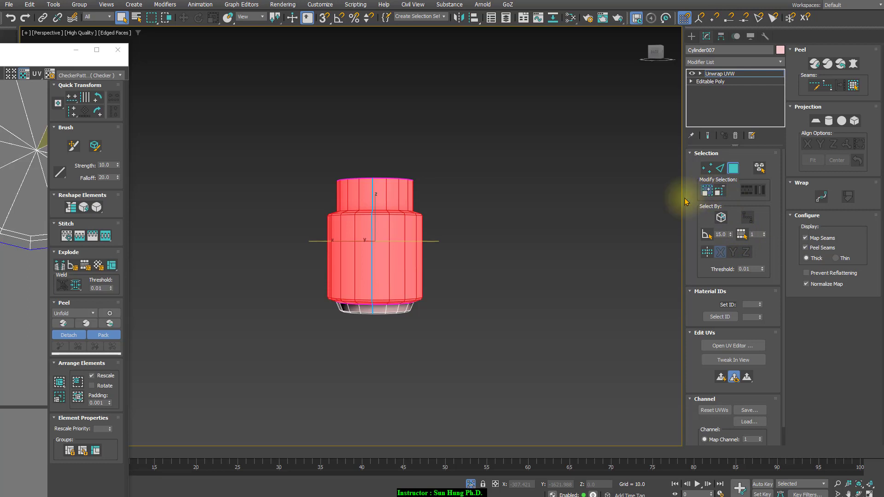
alt+middle_drag(488, 217, 479, 273)
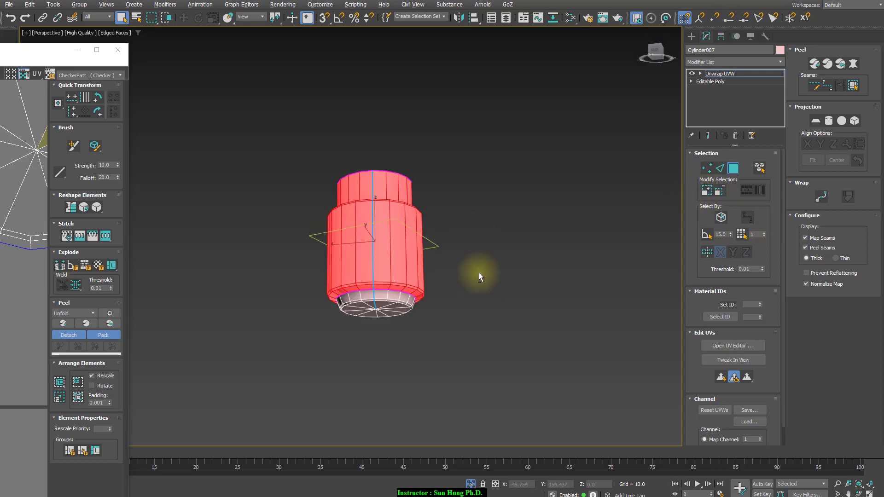
Pelt map the selected side faces along their peel seam, commit the pelt, and quick peel them into a flat unfolded strip
click(853, 63)
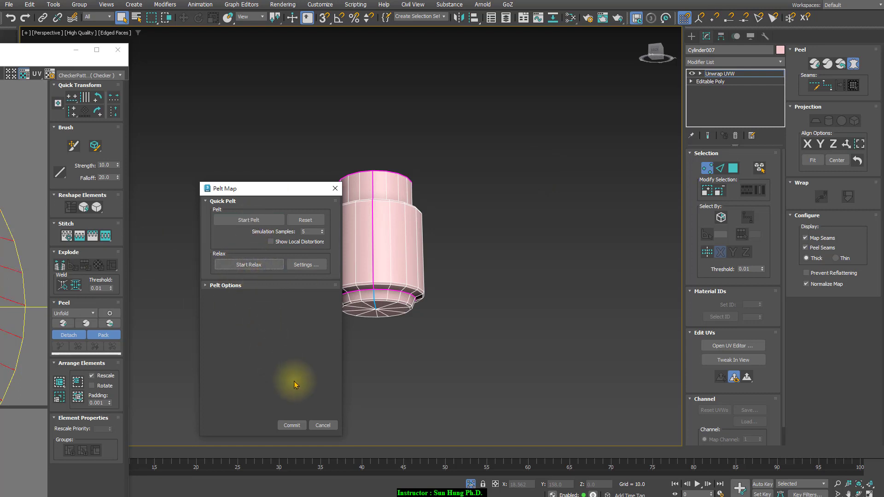
click(291, 424)
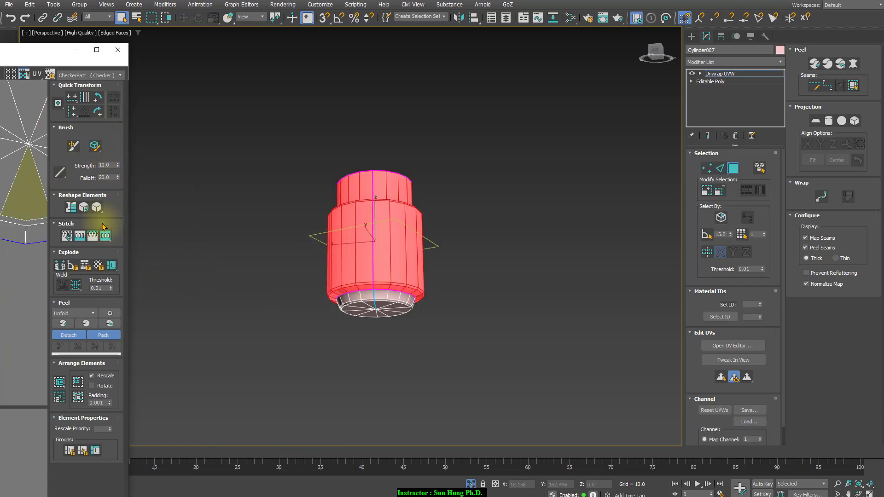
drag(21, 50, 424, 2)
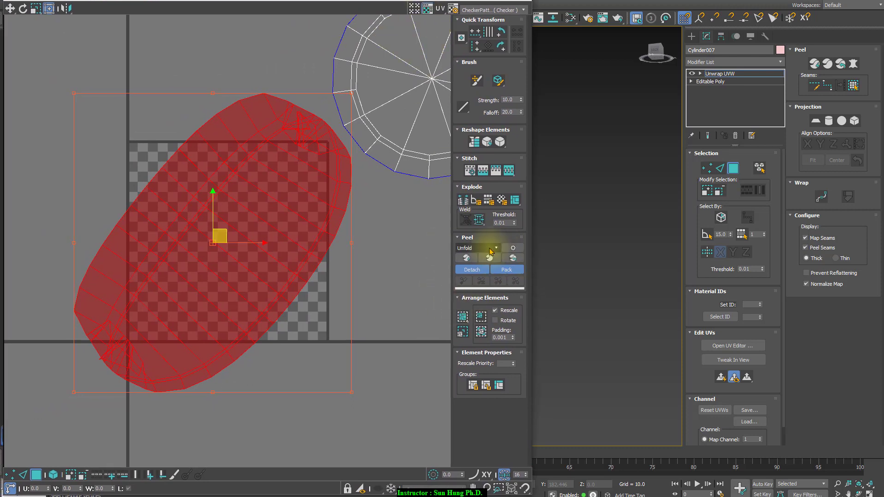
click(467, 258)
click(336, 268)
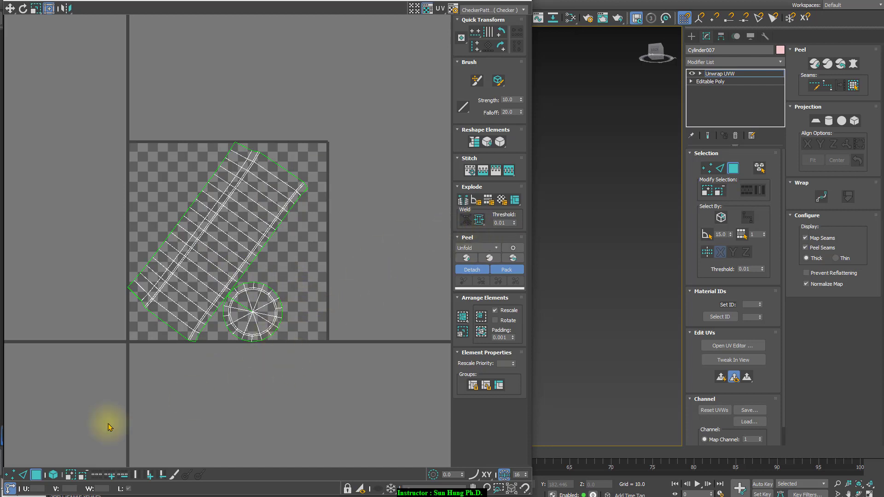
click(9, 474)
drag(214, 346, 296, 266)
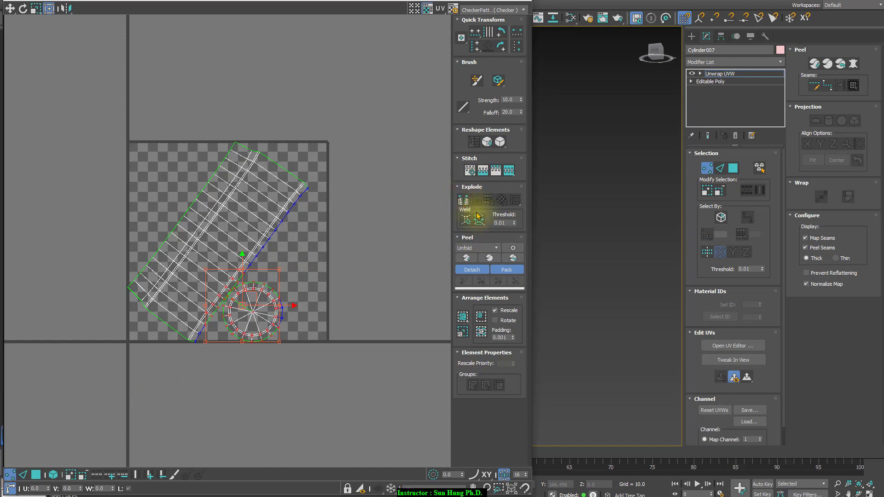
click(277, 356)
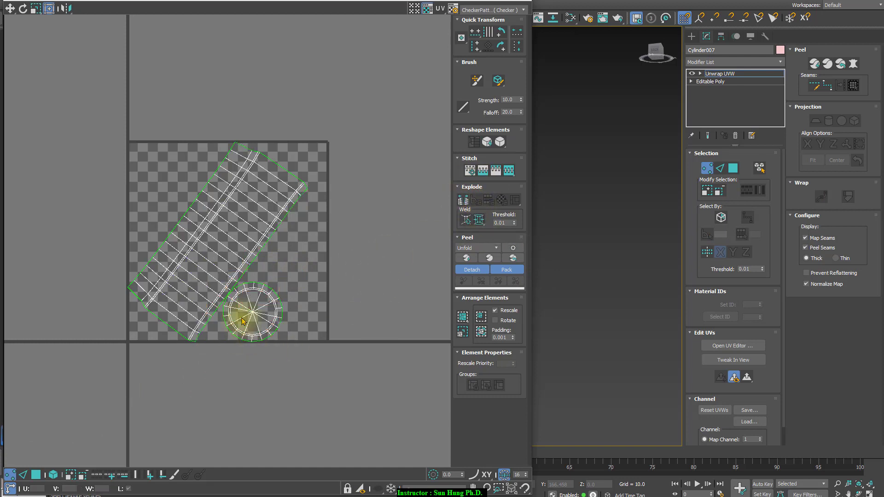
scroll(339, 239, down, 3)
drag(213, 158, 326, 351)
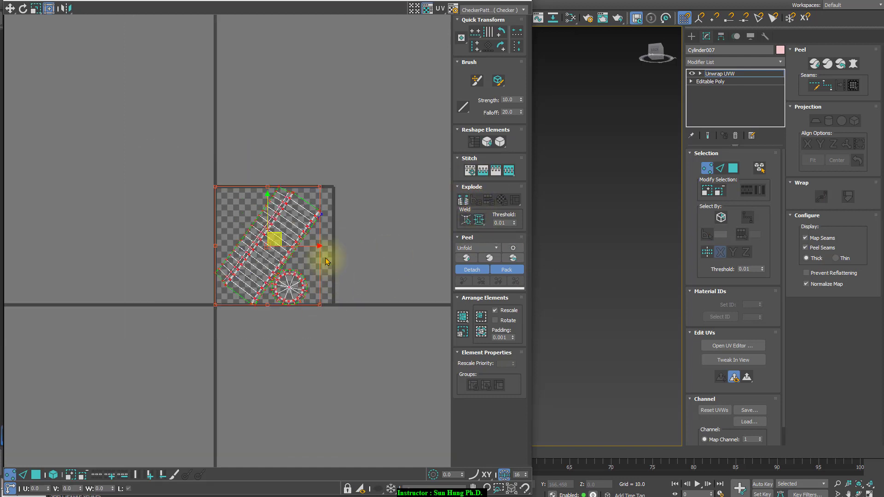
scroll(328, 256, up, 2)
Select the side strip's whole UV shell by element and rotate it clockwise about 52 degrees so it lies horizontally
click(36, 474)
click(53, 474)
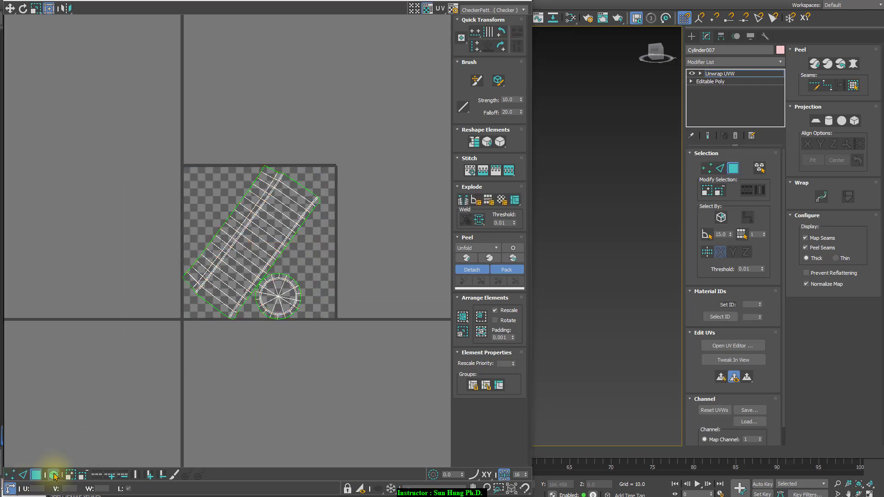
click(276, 227)
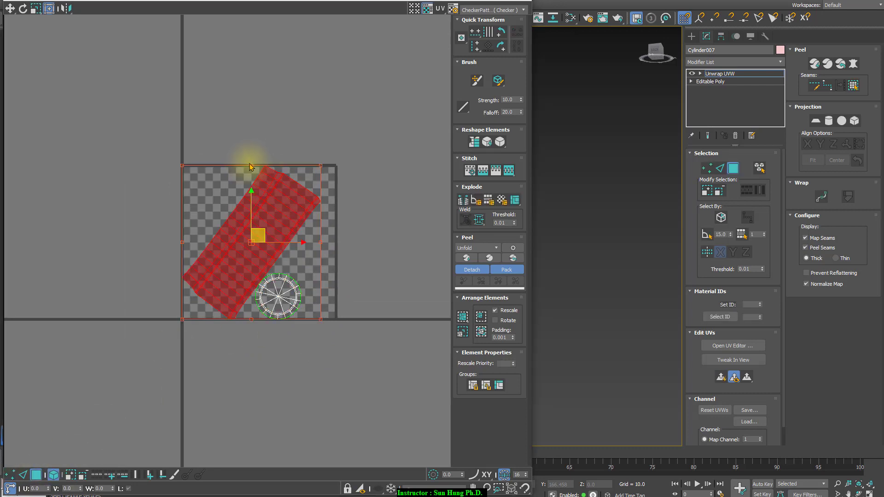
drag(253, 165, 302, 199)
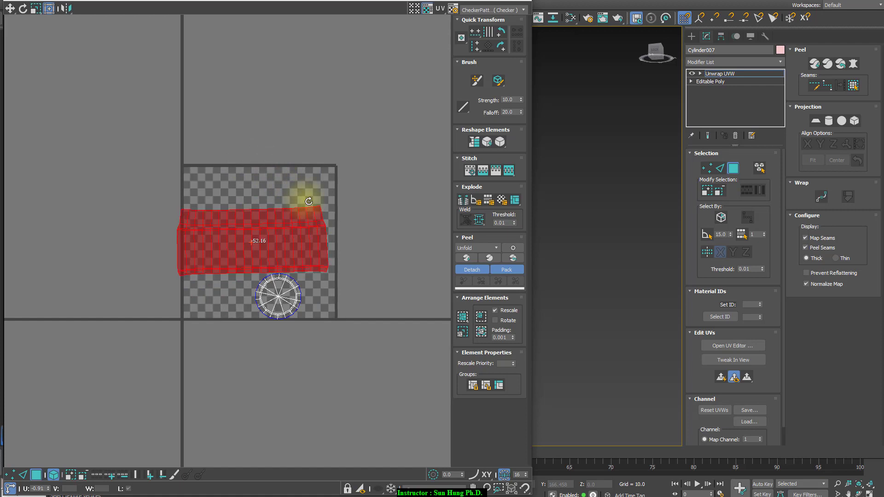
Select both of the cylinder's UV shells, close the UV editor, and exit isolation to bring back the rest of the gun
drag(146, 193, 421, 372)
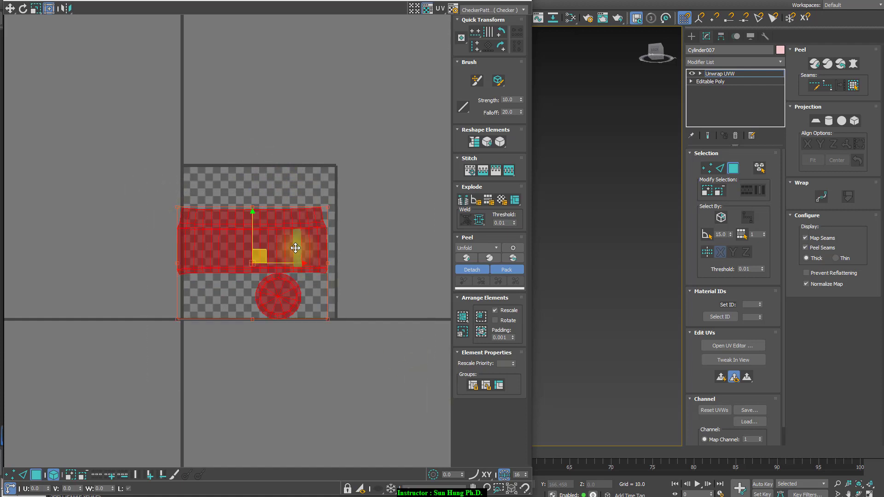
drag(296, 248, 342, 1)
click(523, 1)
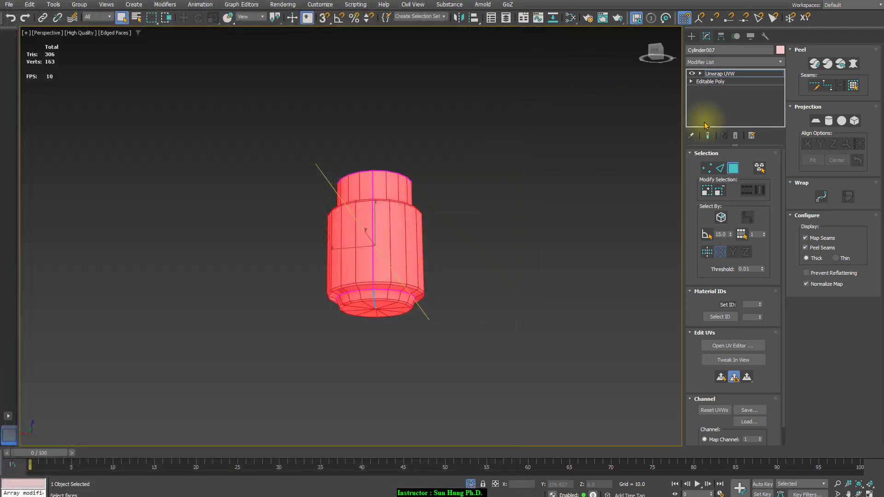
key(alt+q)
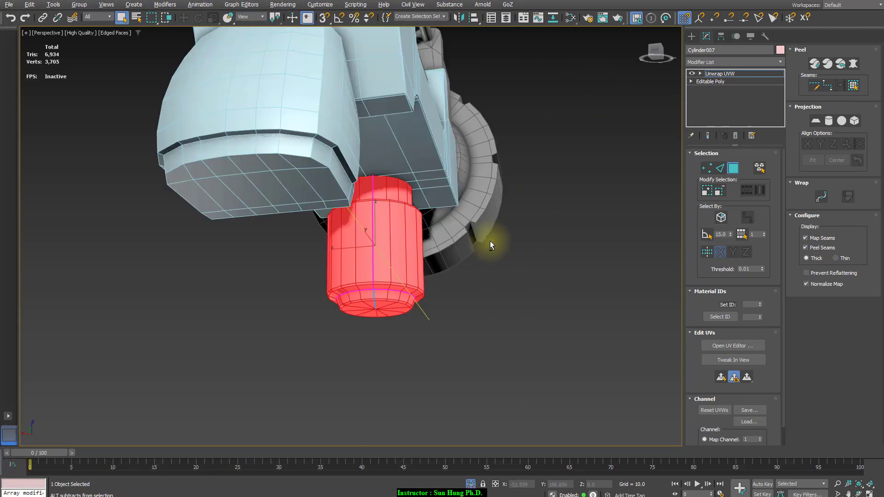
click(534, 289)
Select the merged grey gun object, attach the unwrapped pink cylinder to it, and clear the selection
scroll(524, 342, down, 5)
mouse_move(477, 282)
alt+middle_down()
mouse_move(499, 326)
mouse_move(419, 313)
mouse_move(466, 298)
mouse_move(484, 331)
mouse_move(497, 311)
mouse_move(454, 276)
mouse_move(505, 278)
mouse_move(510, 268)
alt+middle_up()
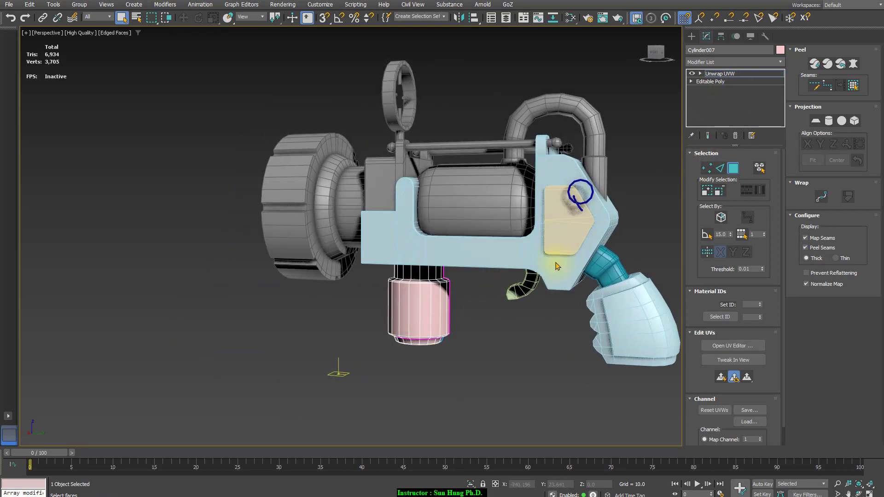
click(601, 142)
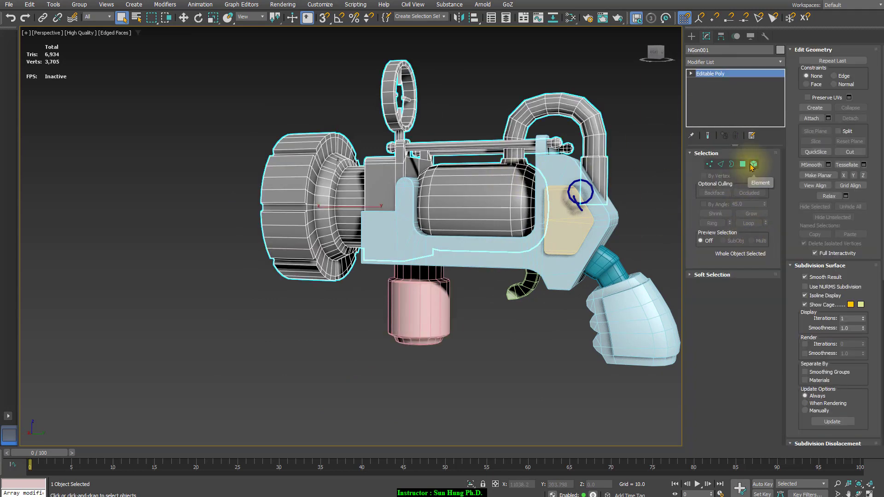
click(820, 118)
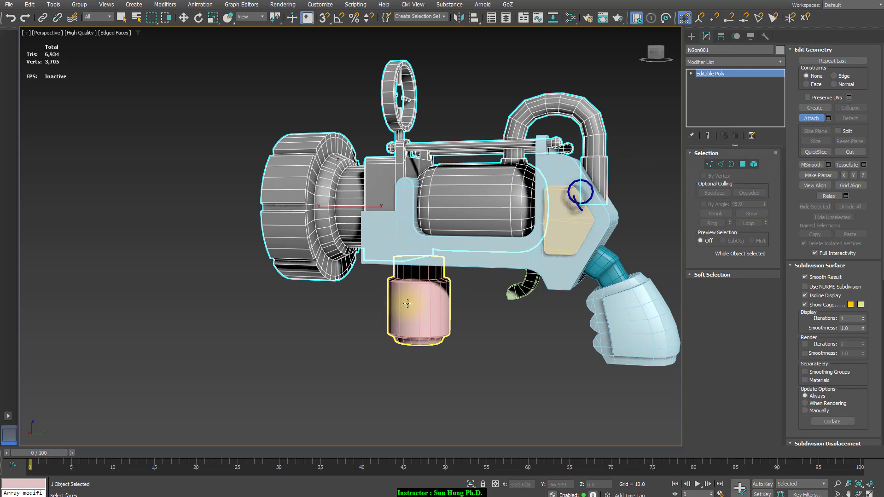
click(408, 304)
key(1)
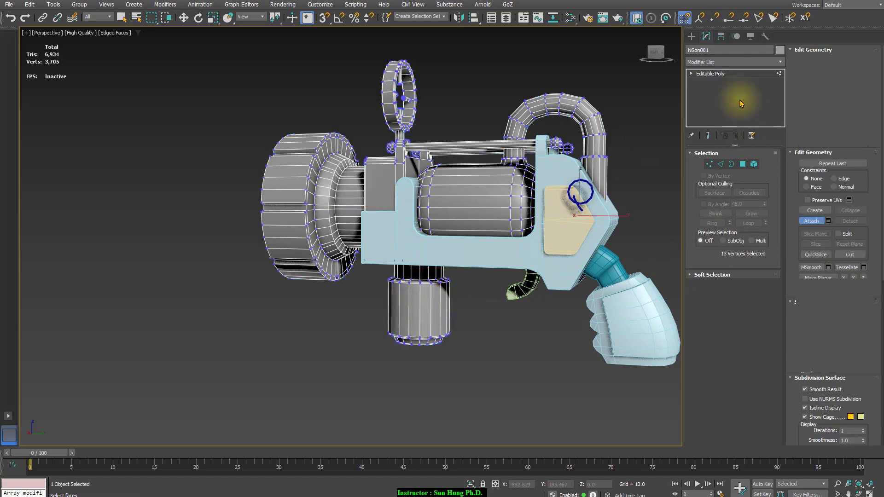
click(750, 74)
click(471, 353)
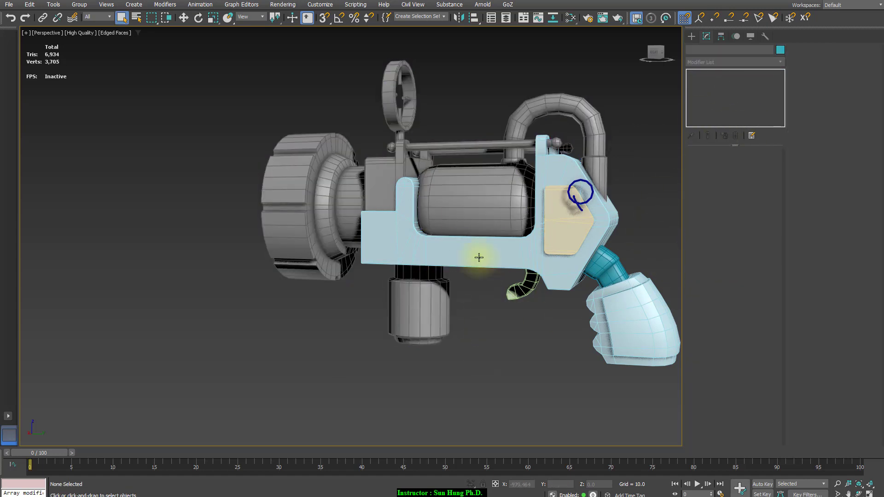
Select the light blue gun body frame and add an Unwrap UVW modifier to it
click(478, 256)
alt+middle_drag(502, 334, 530, 342)
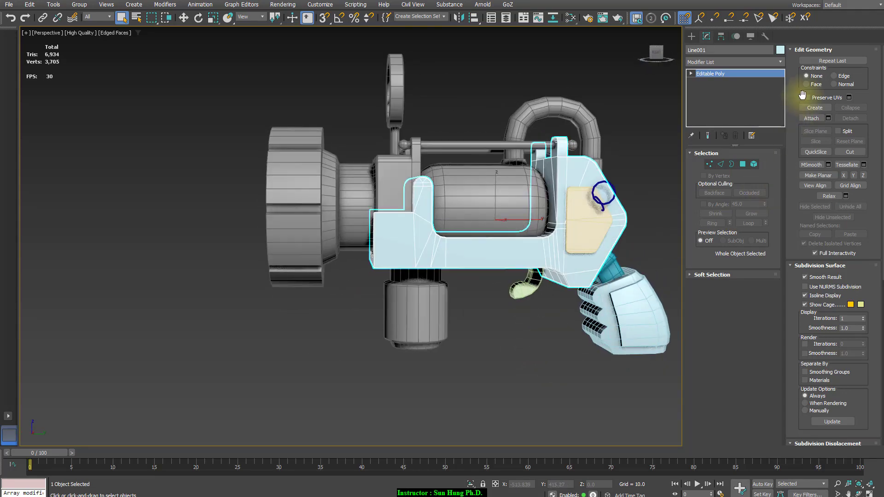
click(778, 63)
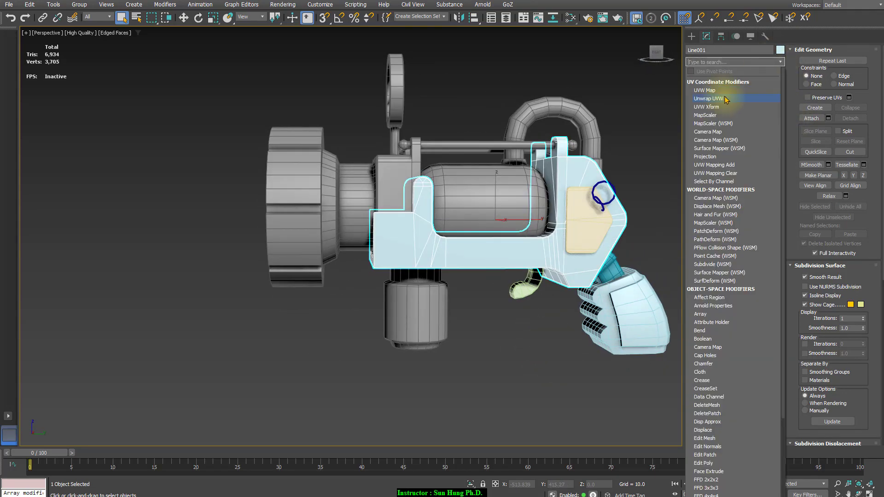